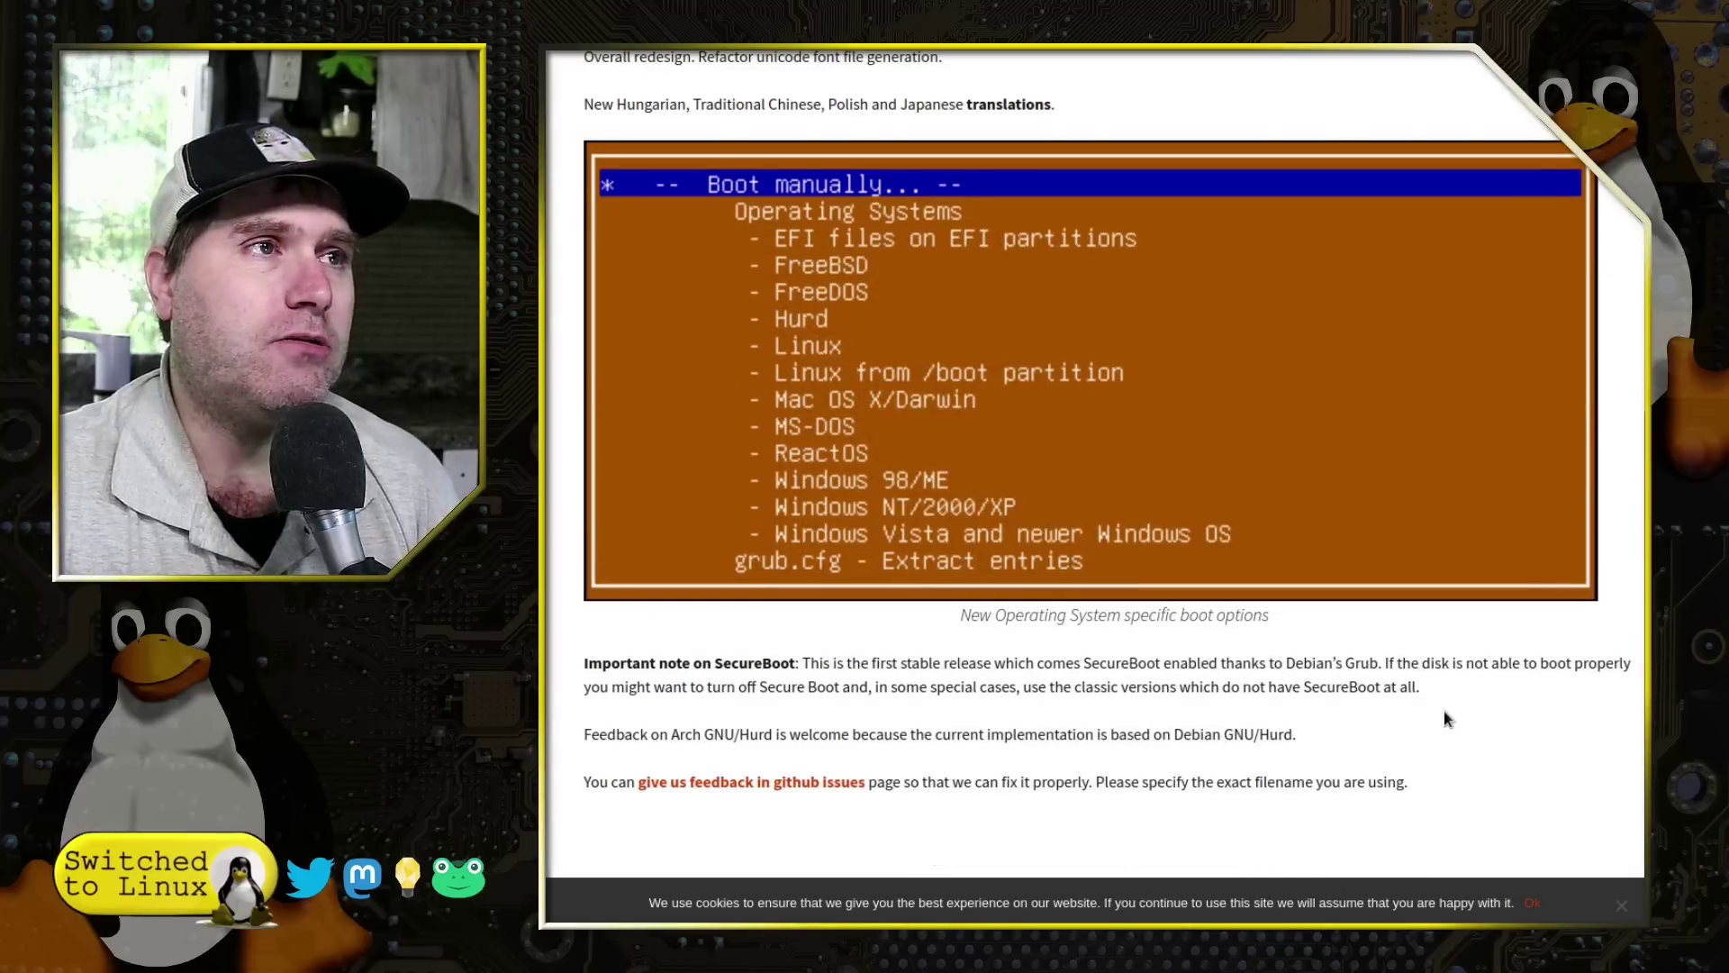
Step: Scroll back up through the 2.06s4 release notes and open Rescatux from the Software menu
scroll(1445, 718, "up", 7)
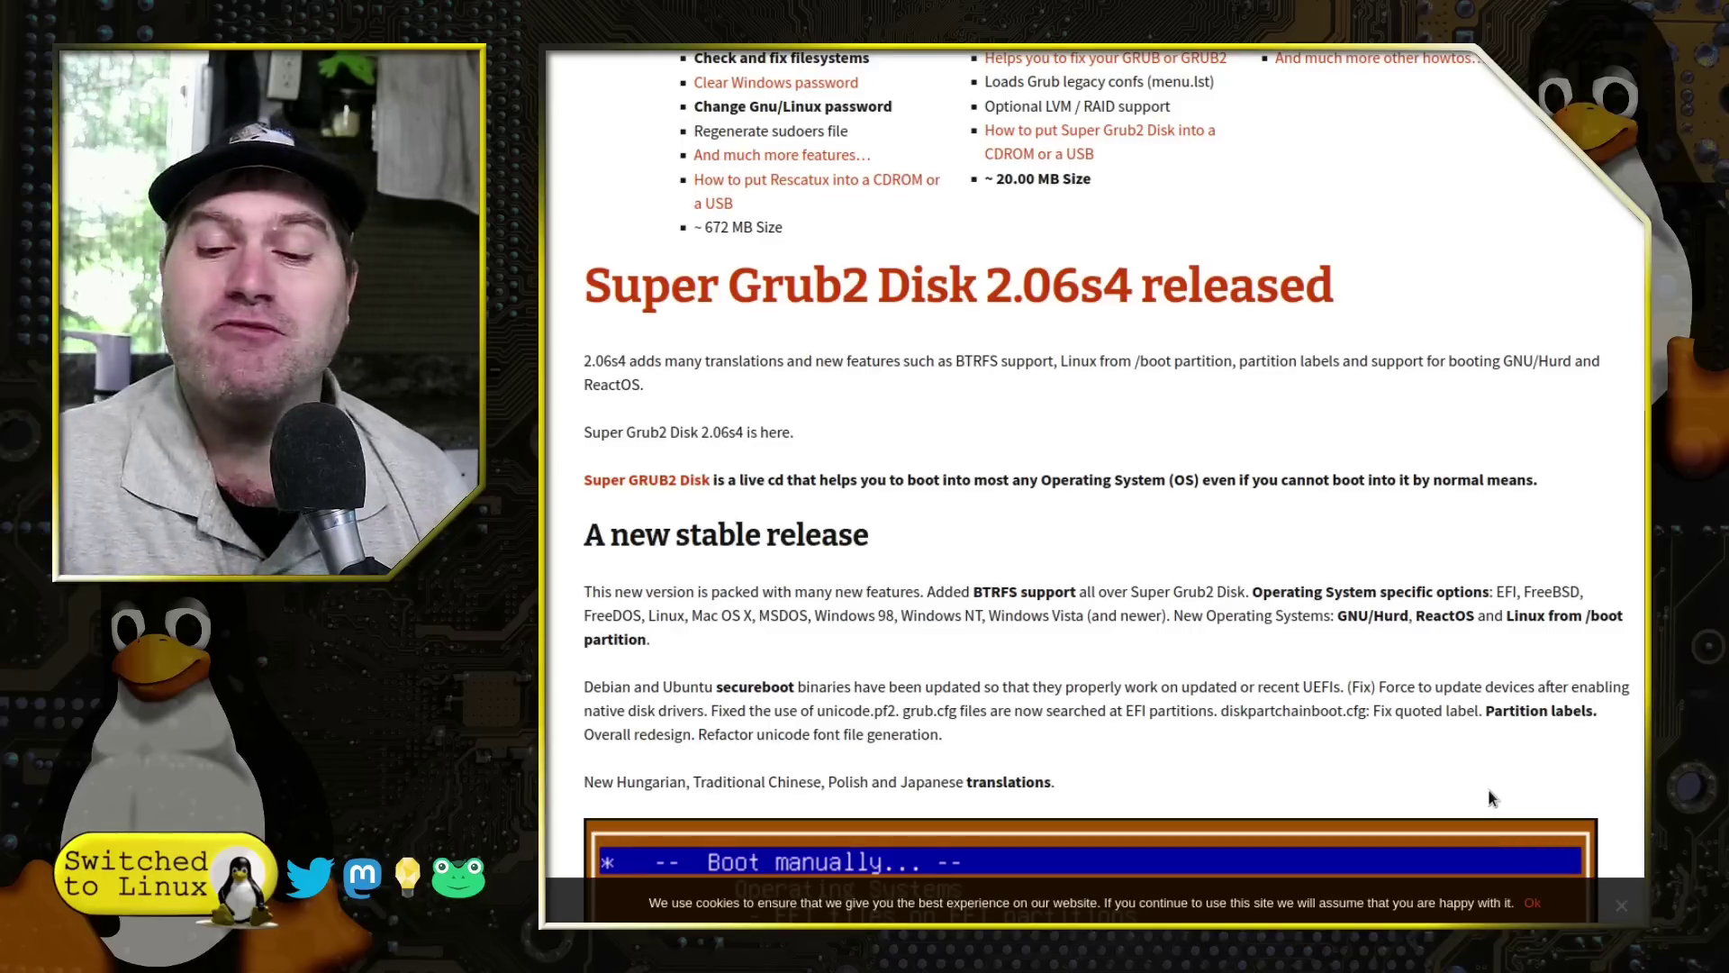
scroll(1264, 669, "up", 5)
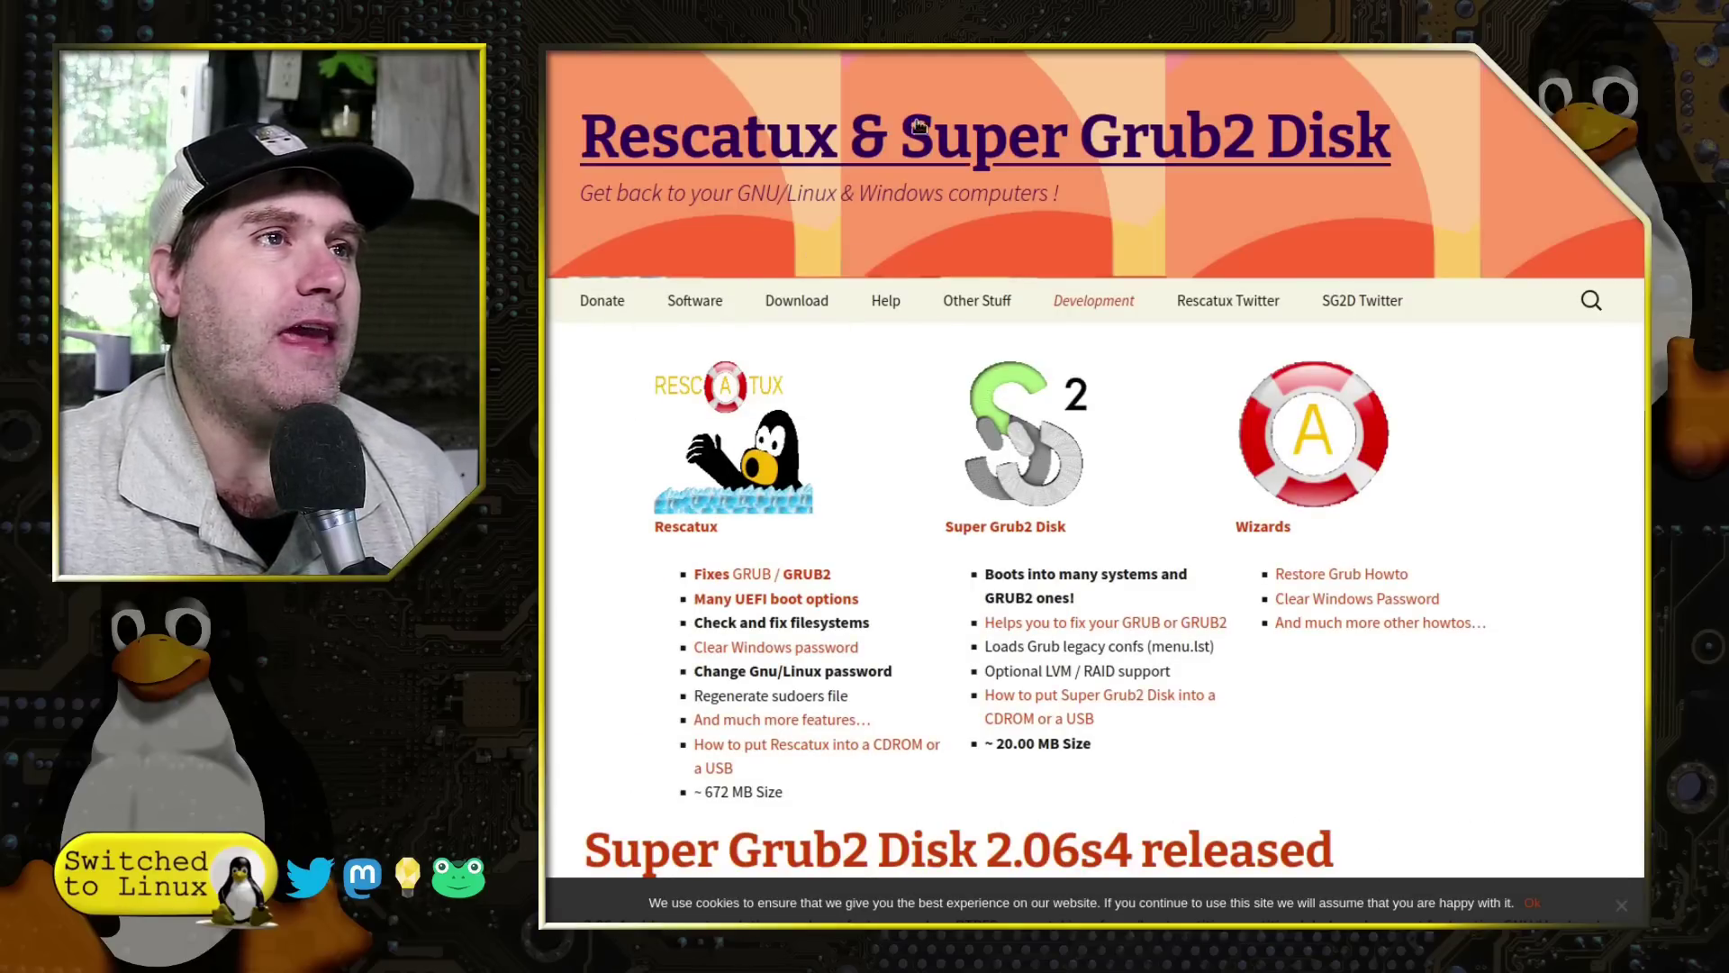
mouse_move(678, 306)
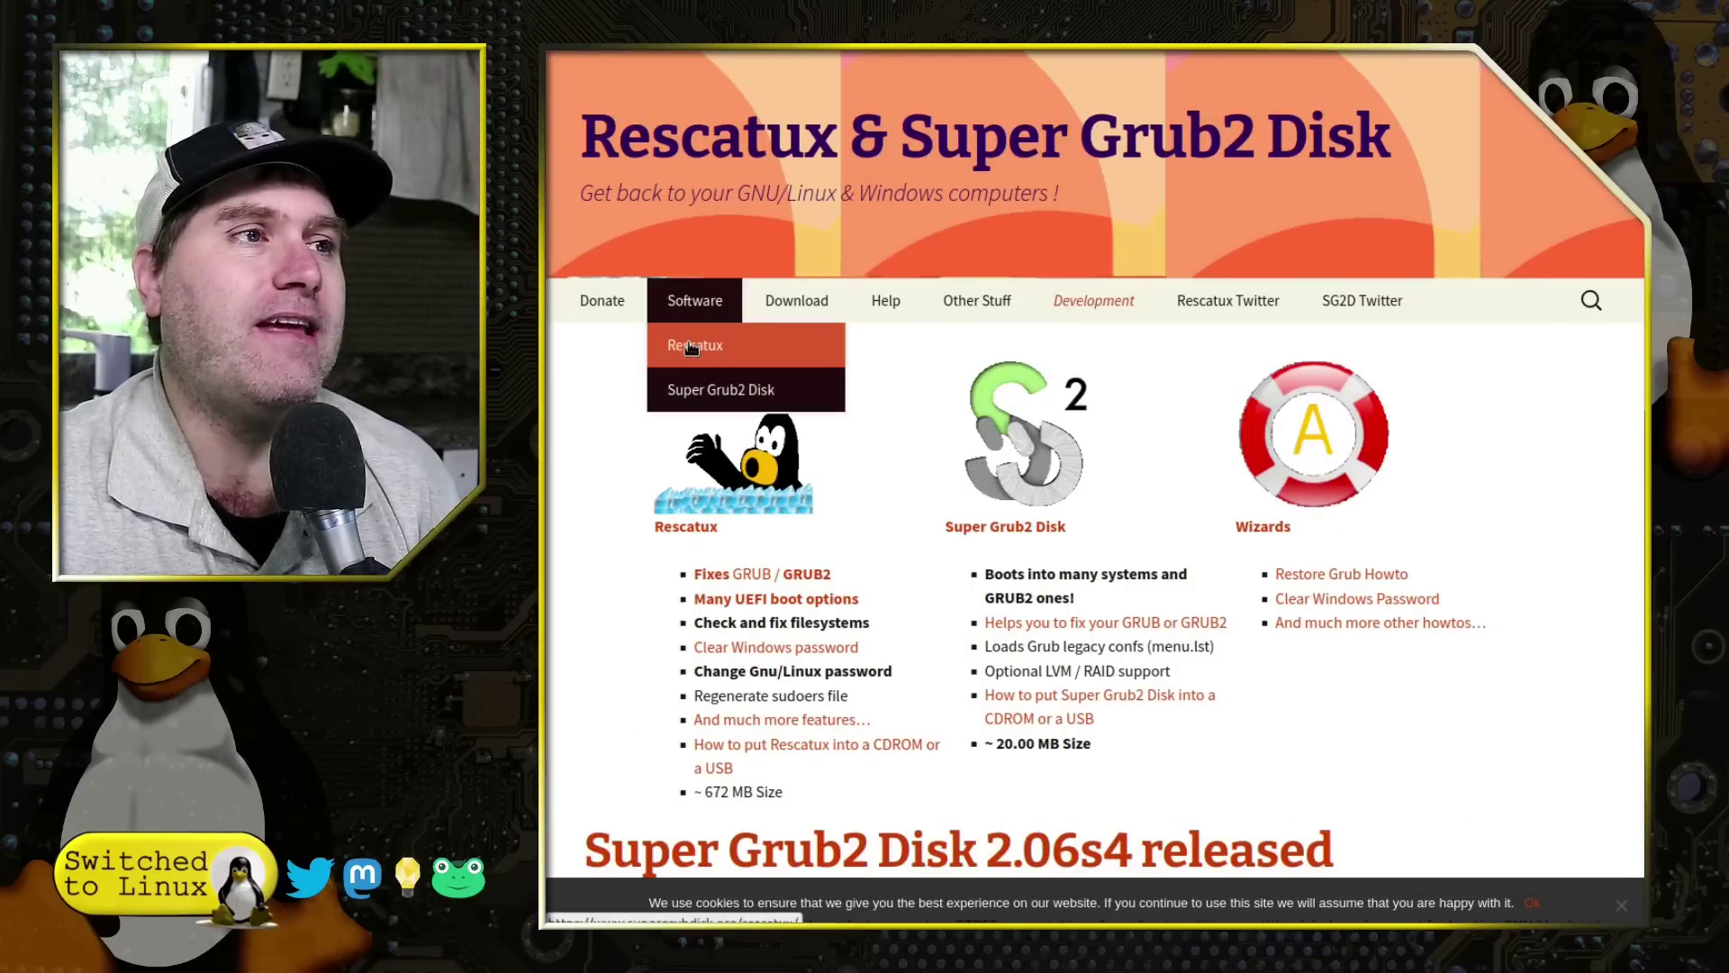
left_click(692, 349)
Step: Scroll down the Rescatux page to its boot, GRUB and Windows rescue options and Rescapp screenshot
scroll(1585, 617, "down", 3)
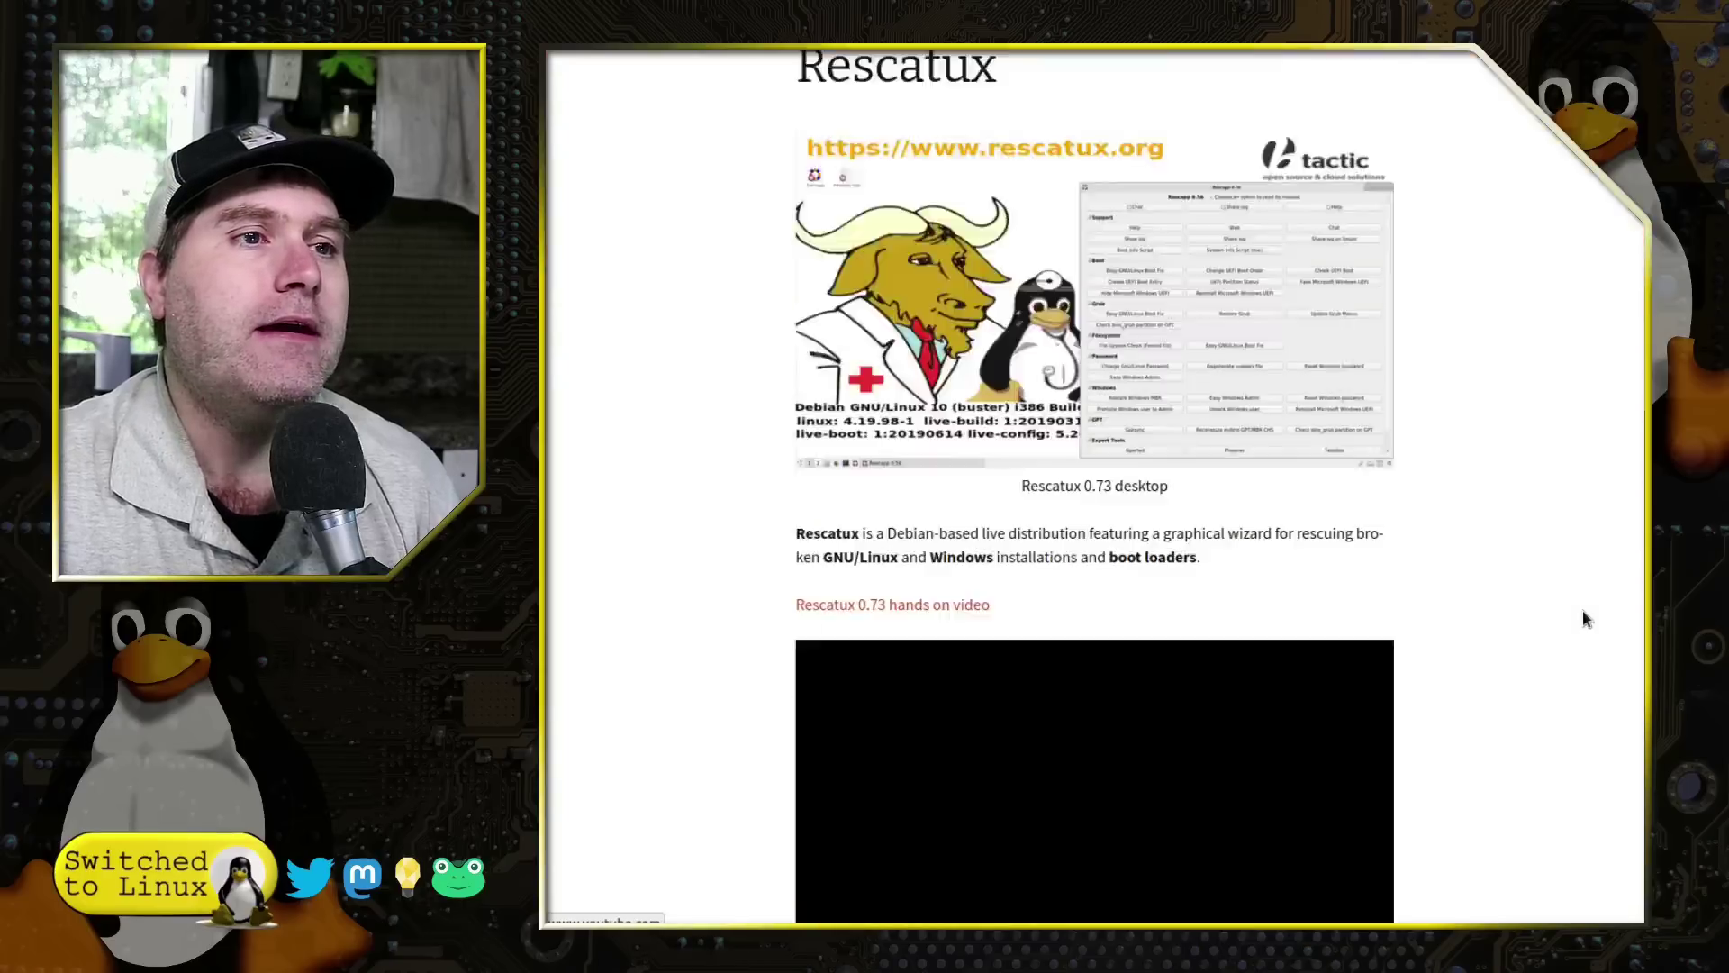
scroll(1497, 517, "down", 6)
scroll(1497, 517, "up", 10)
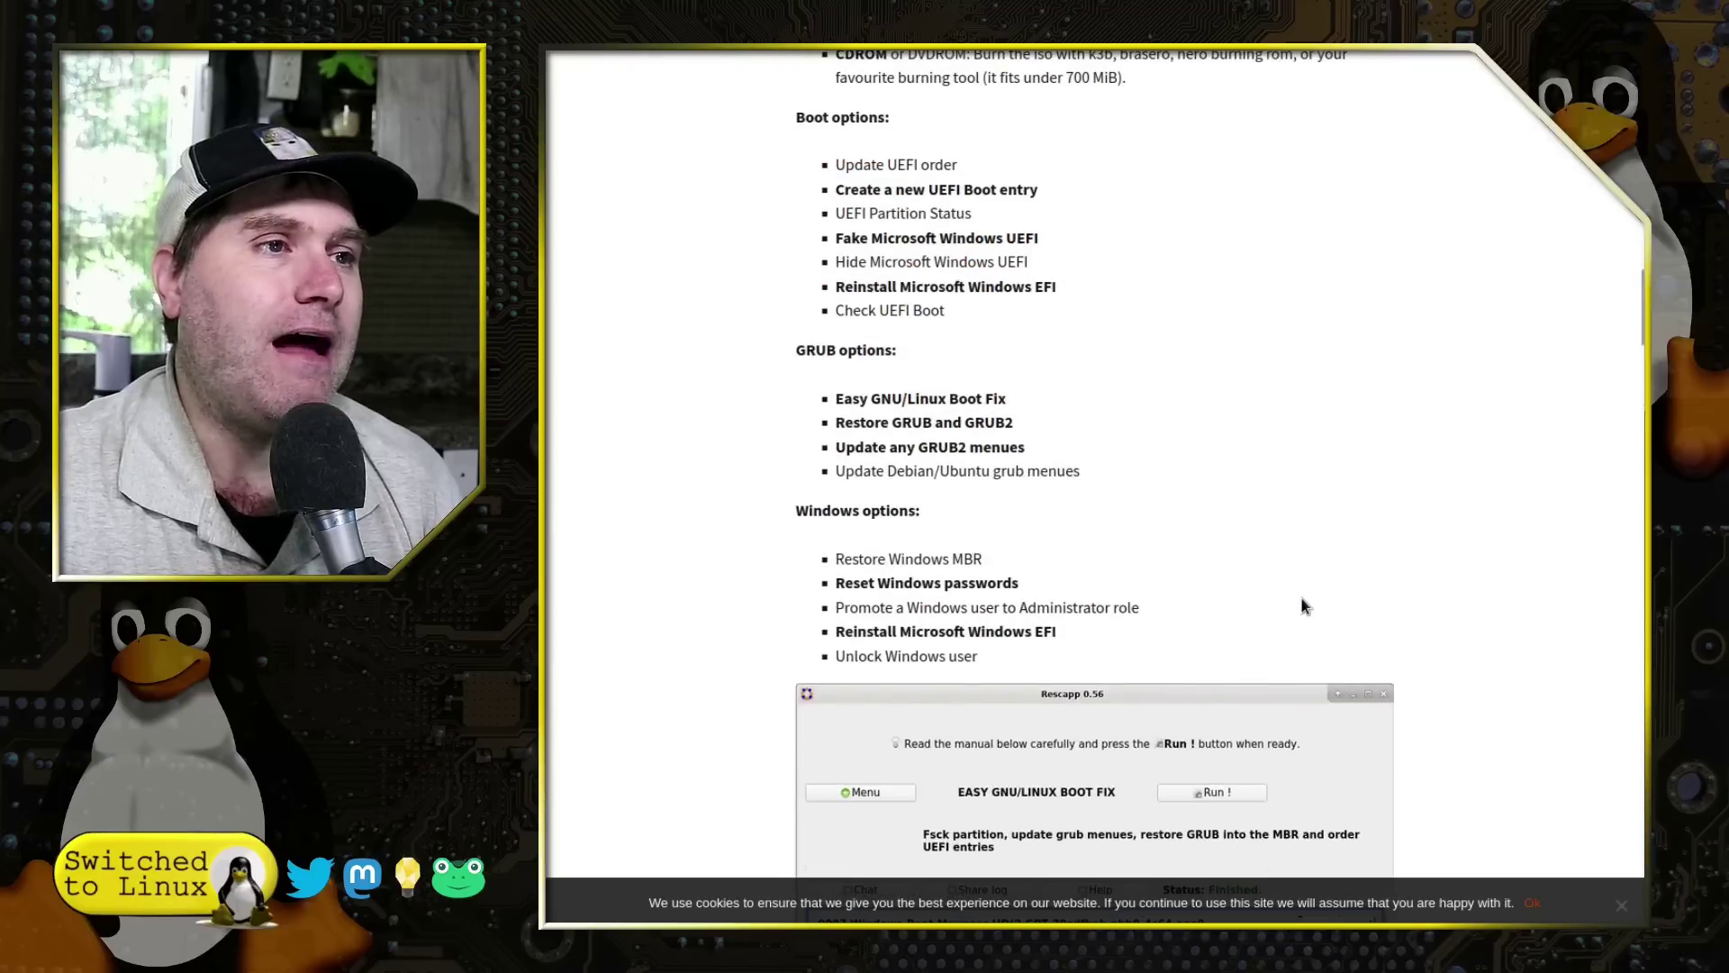
scroll(1303, 607, "down", 10)
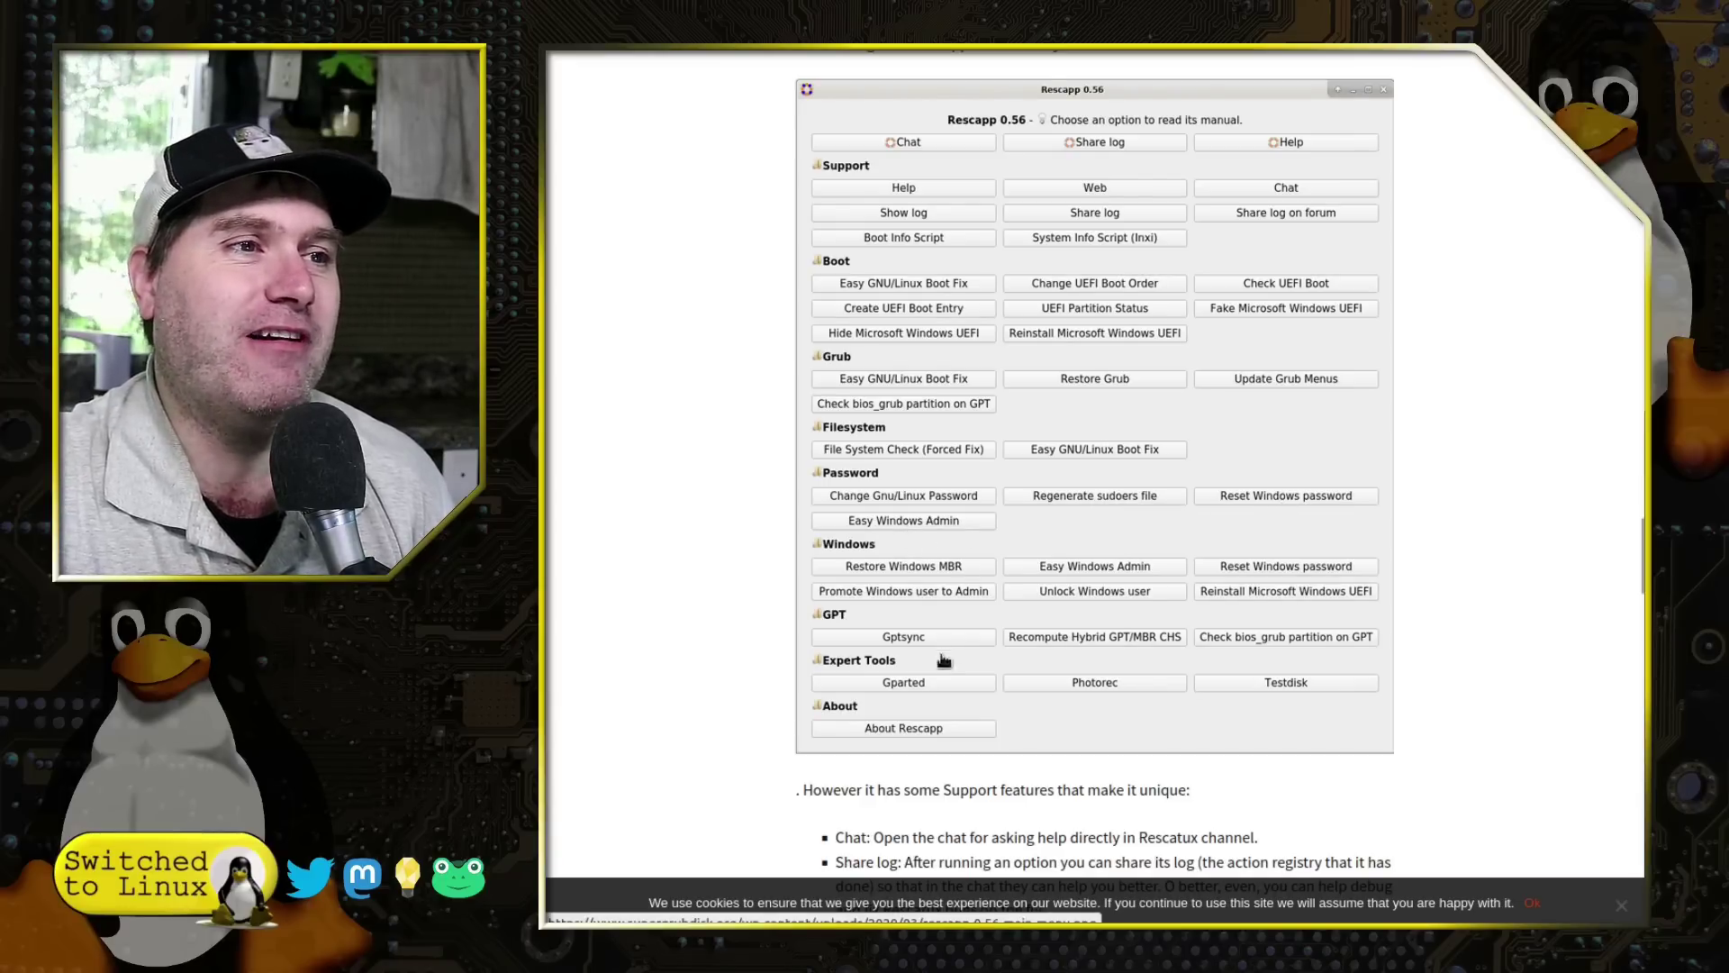
Step: Scroll through the Rescapp support features section of the Rescatux page
scroll(1181, 637, "down", 5)
scroll(1142, 614, "up", 6)
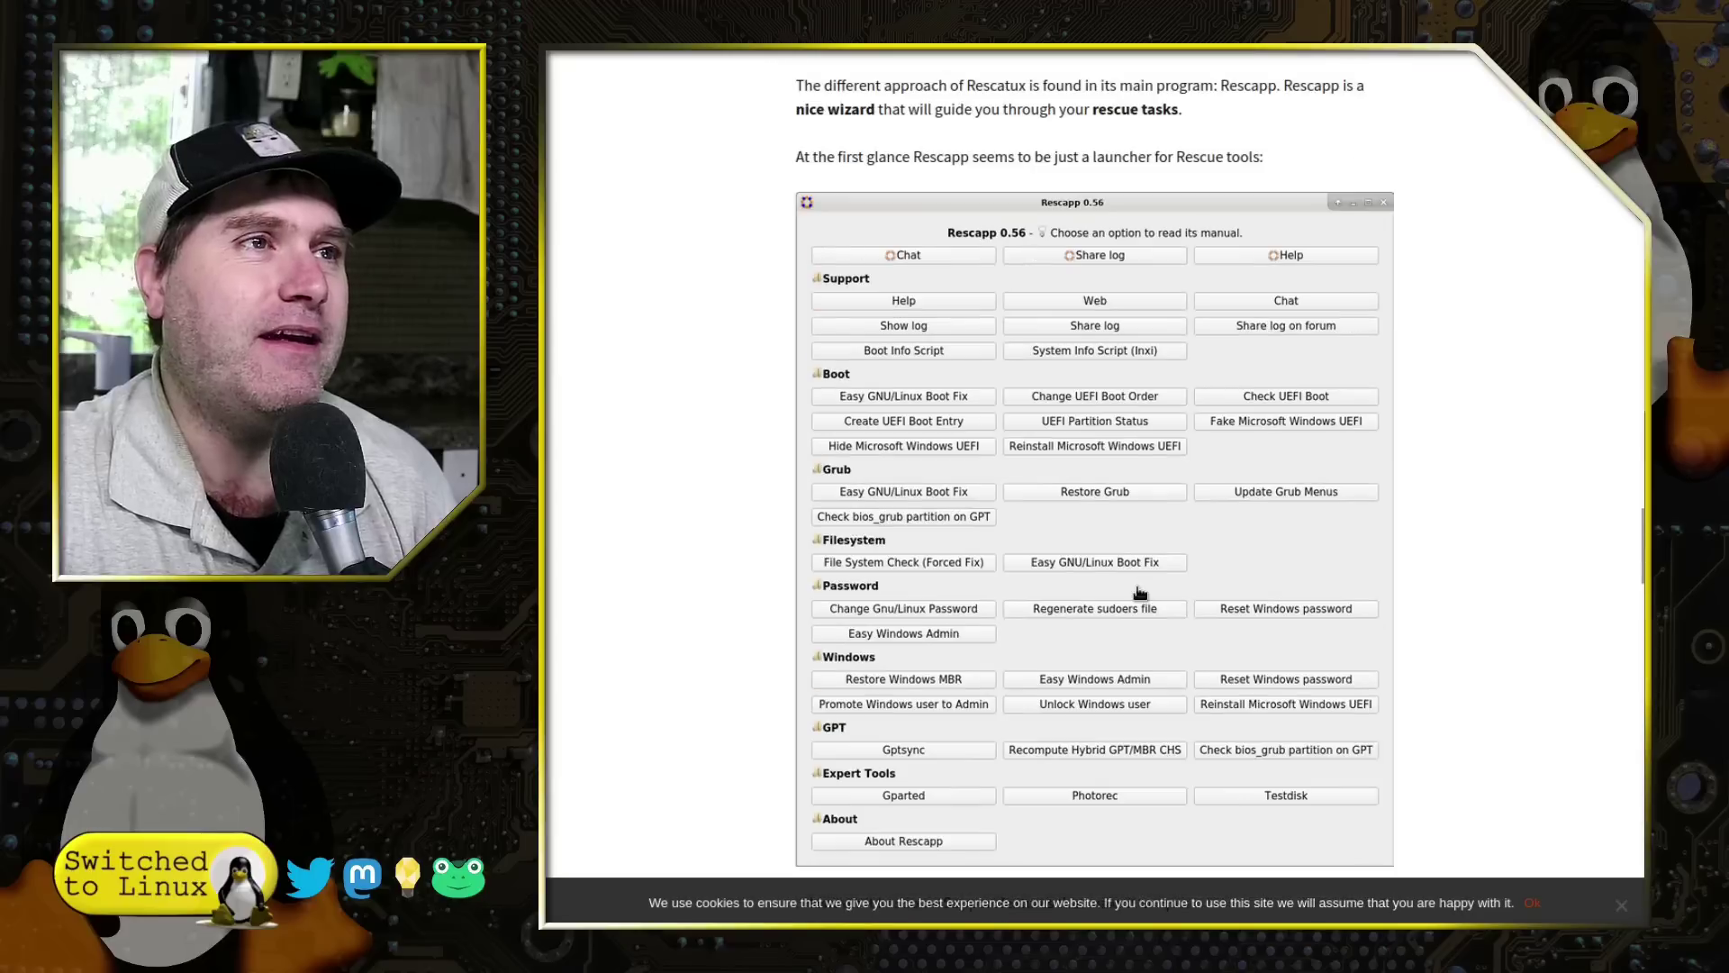
scroll(1139, 585, "down", 5)
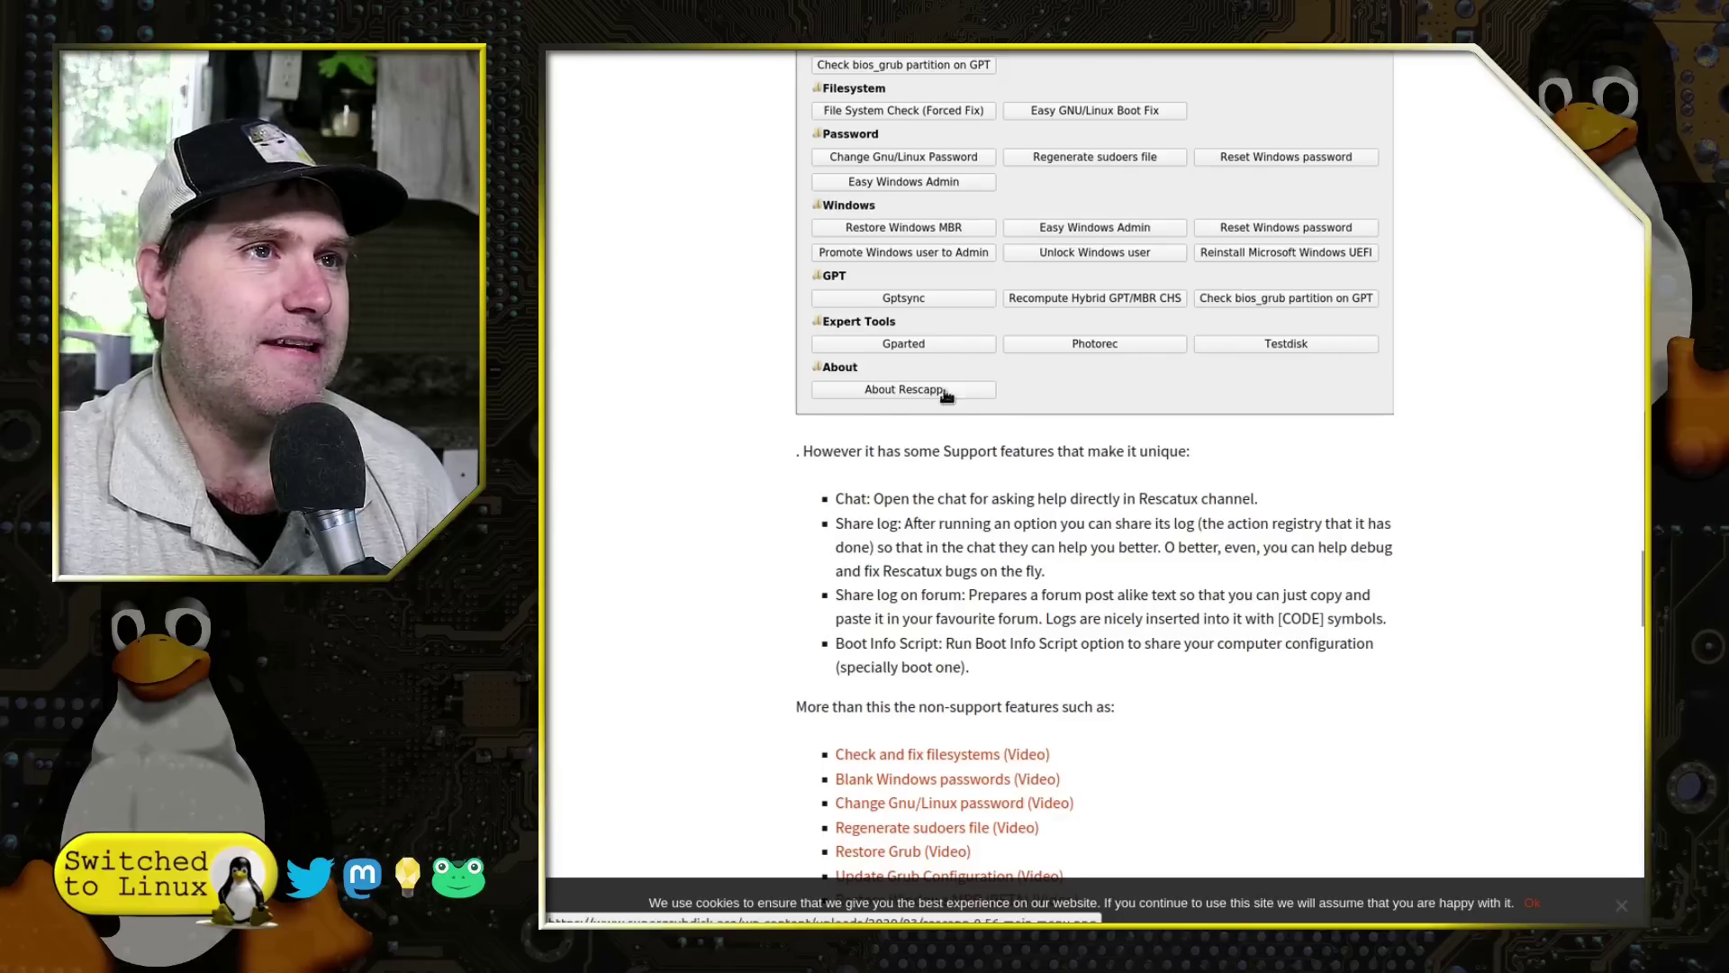
scroll(1378, 568, "up", 20)
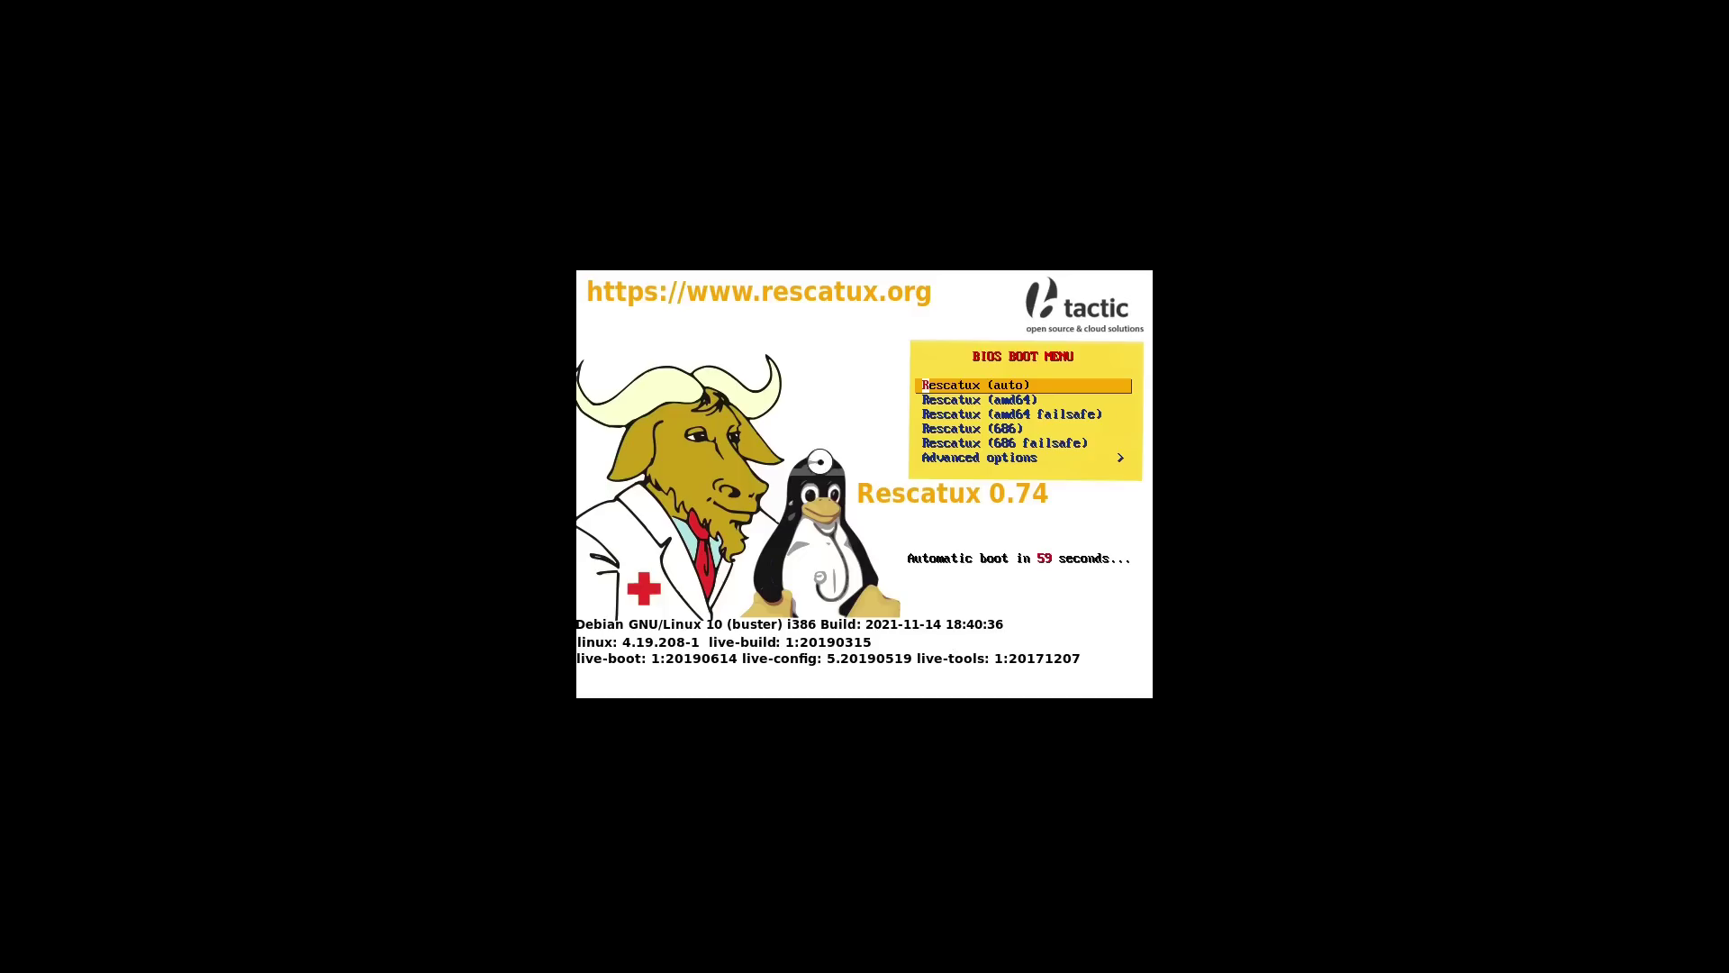
Step: Browse the advanced boot options (HDT, memtest), go back, and boot the Rescatux (auto) entry
key("Down")
key("Down")
key("Down")
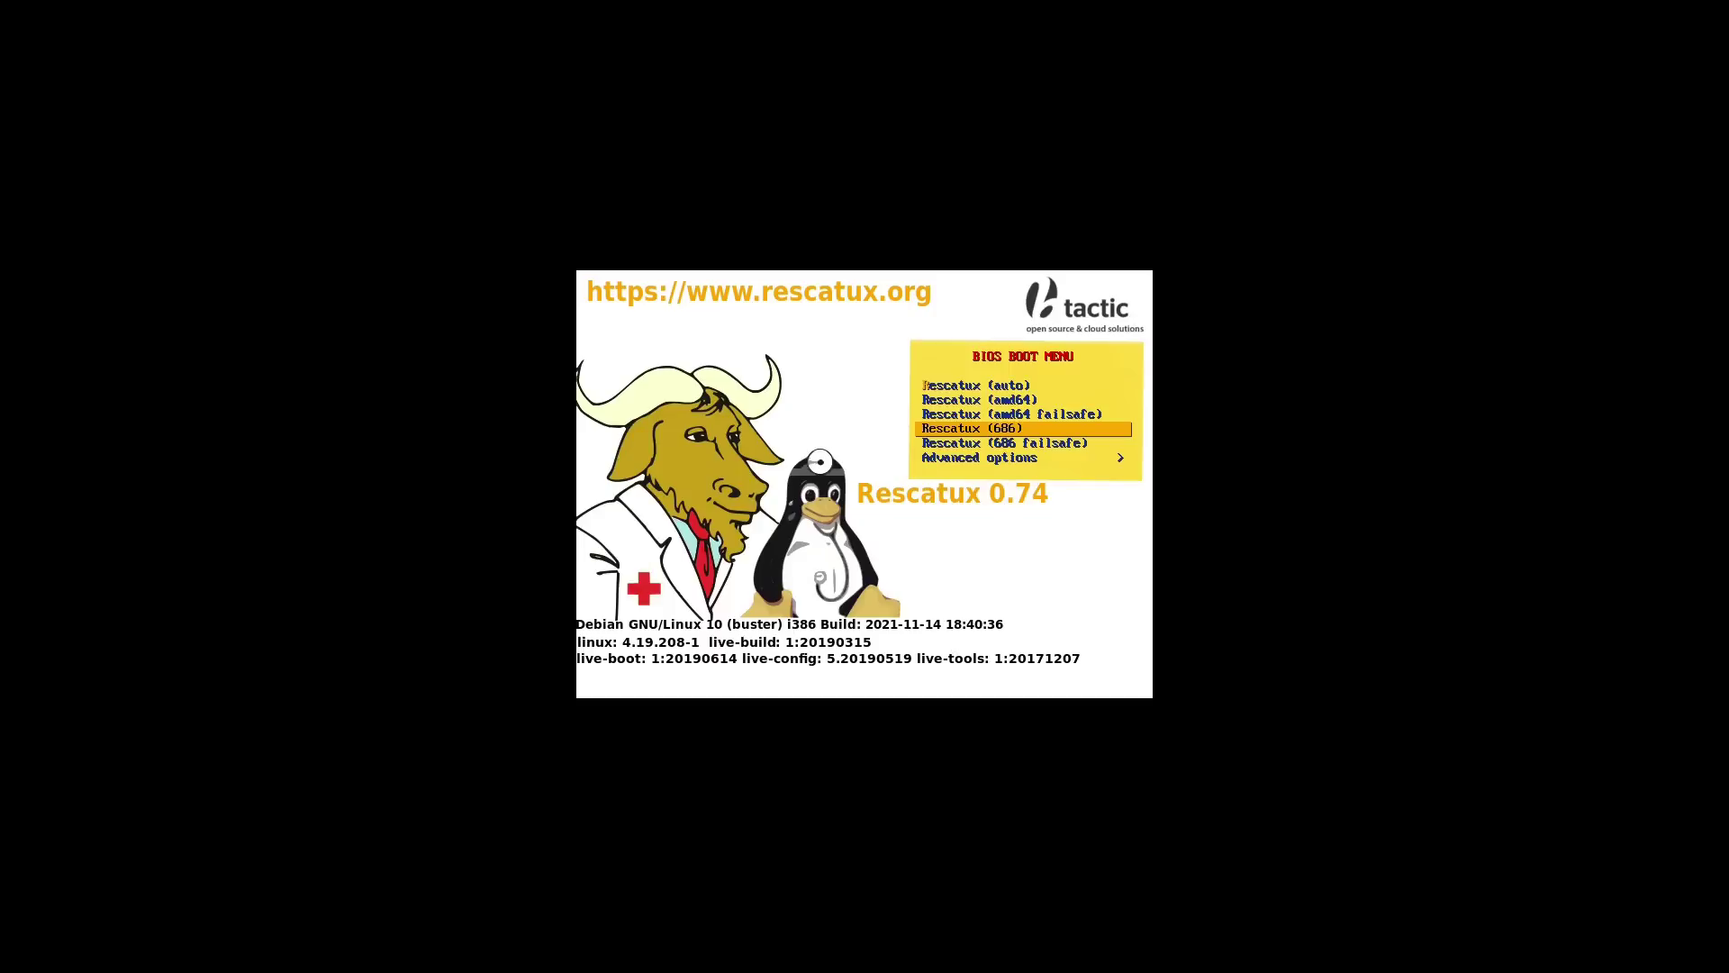
key("Down")
key("Down")
key("Return")
key("Down")
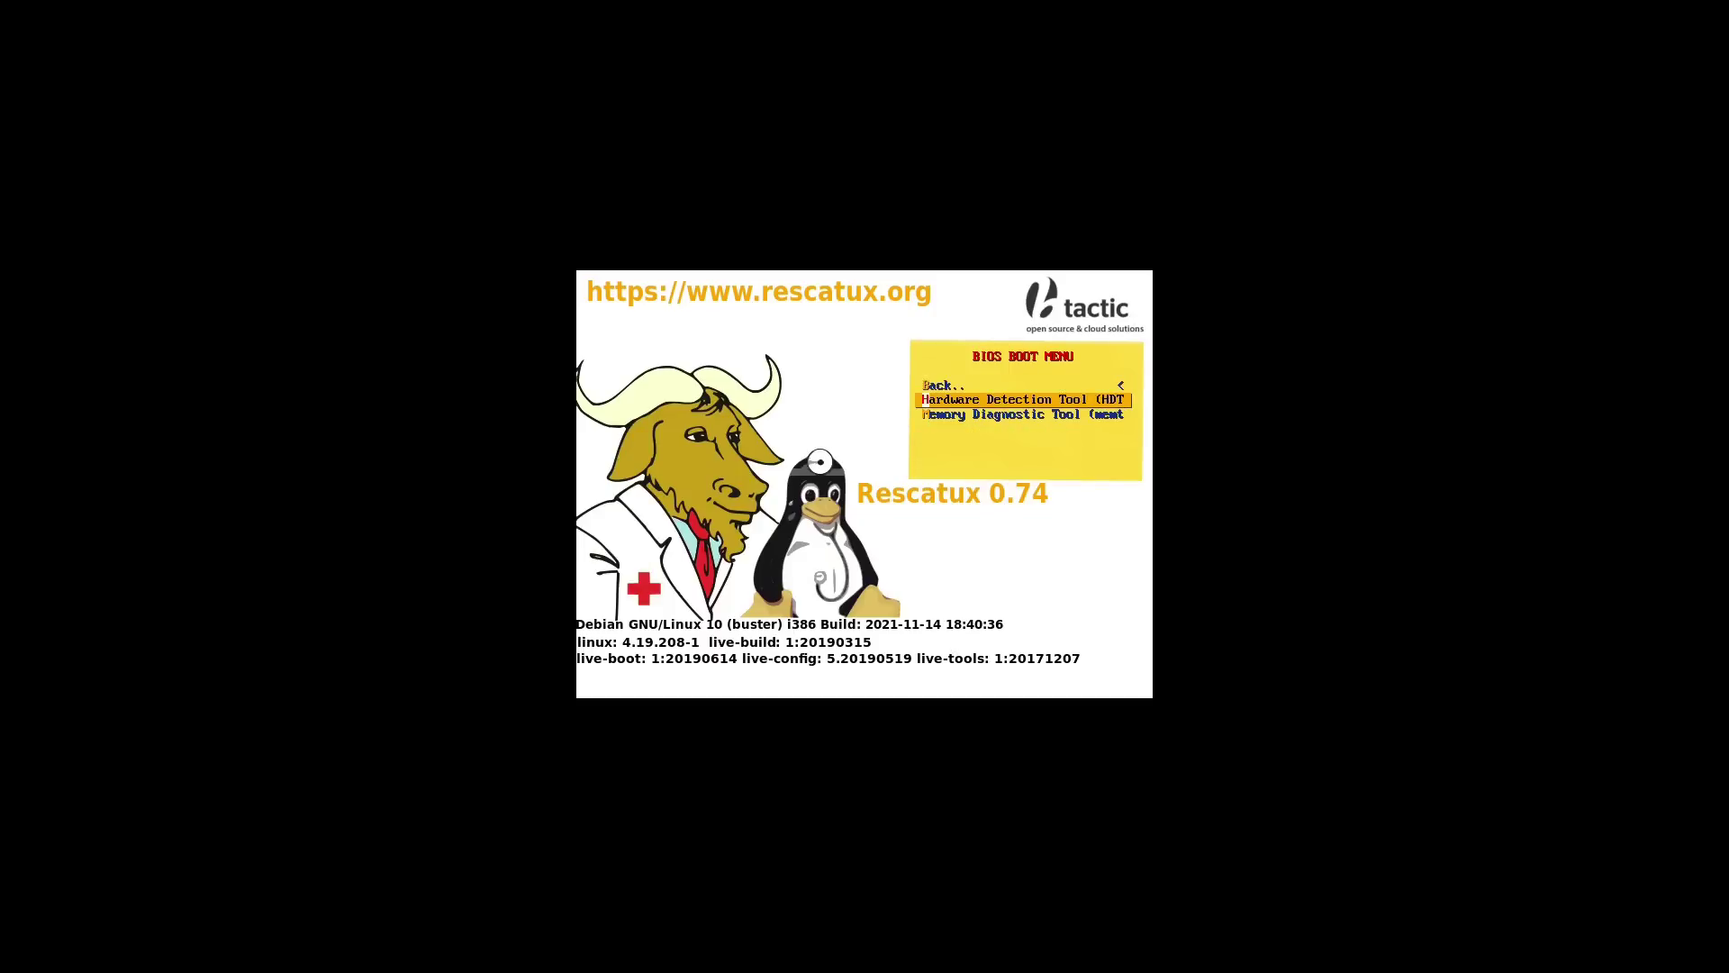
key("Down")
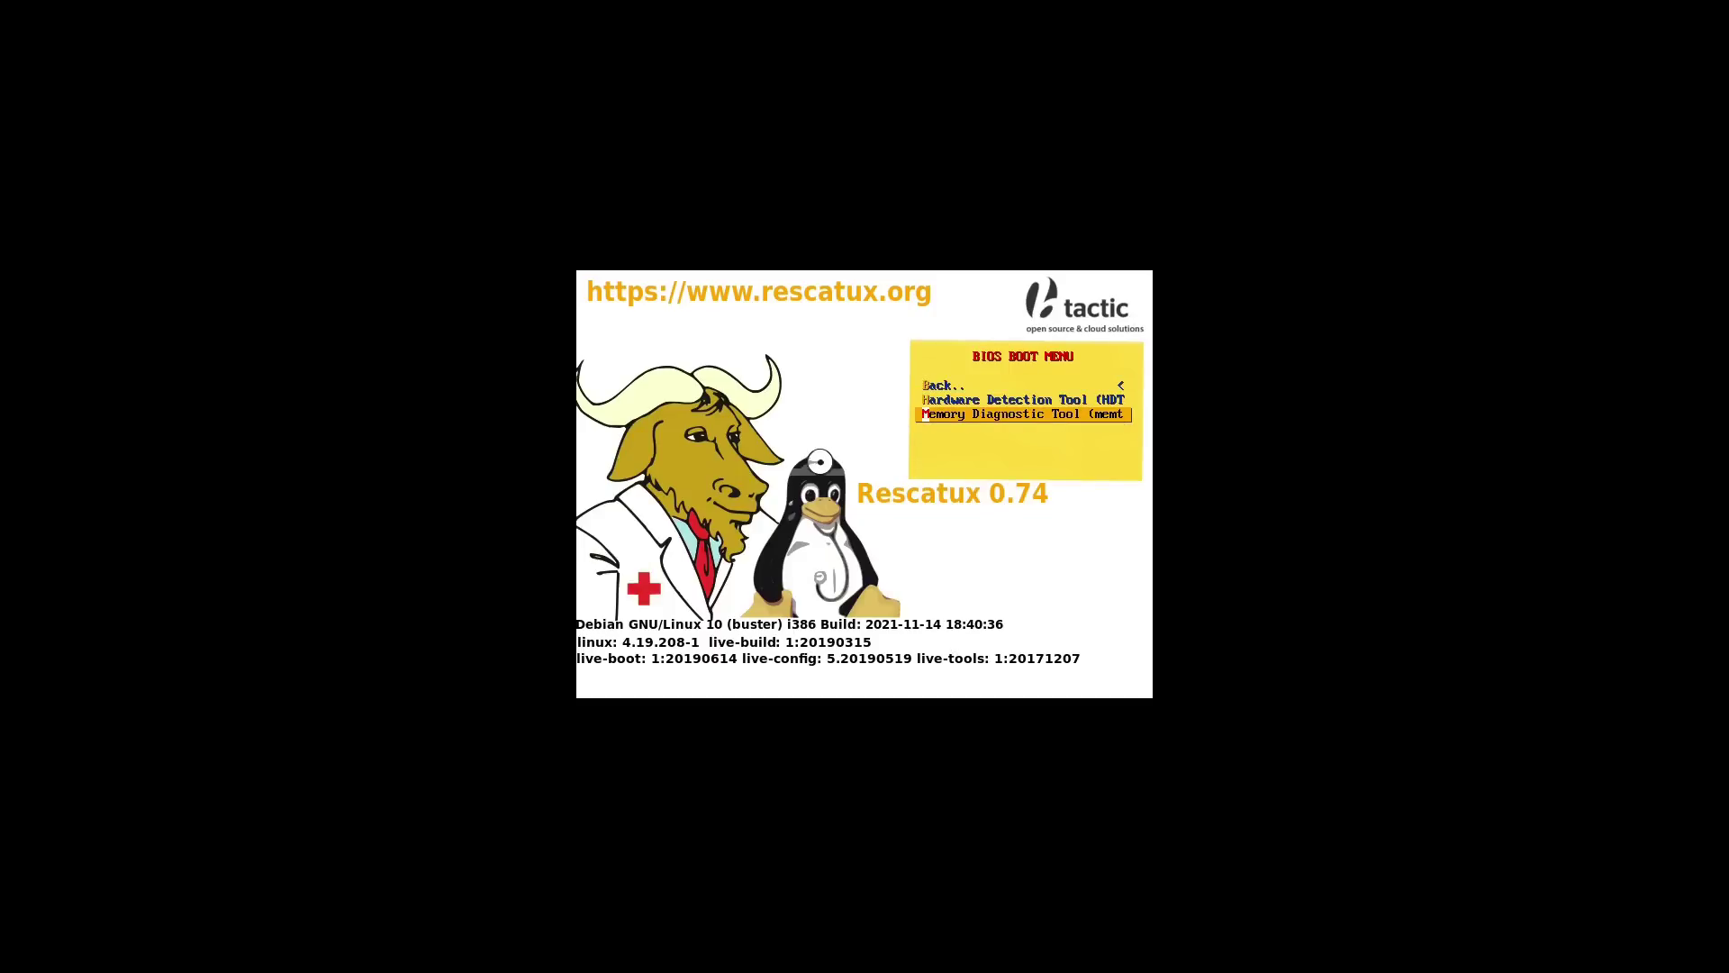
key("Up")
key("Up")
key("Return")
key("Up")
key("Up")
key("Up")
key("Up")
key("Up")
key("Return")
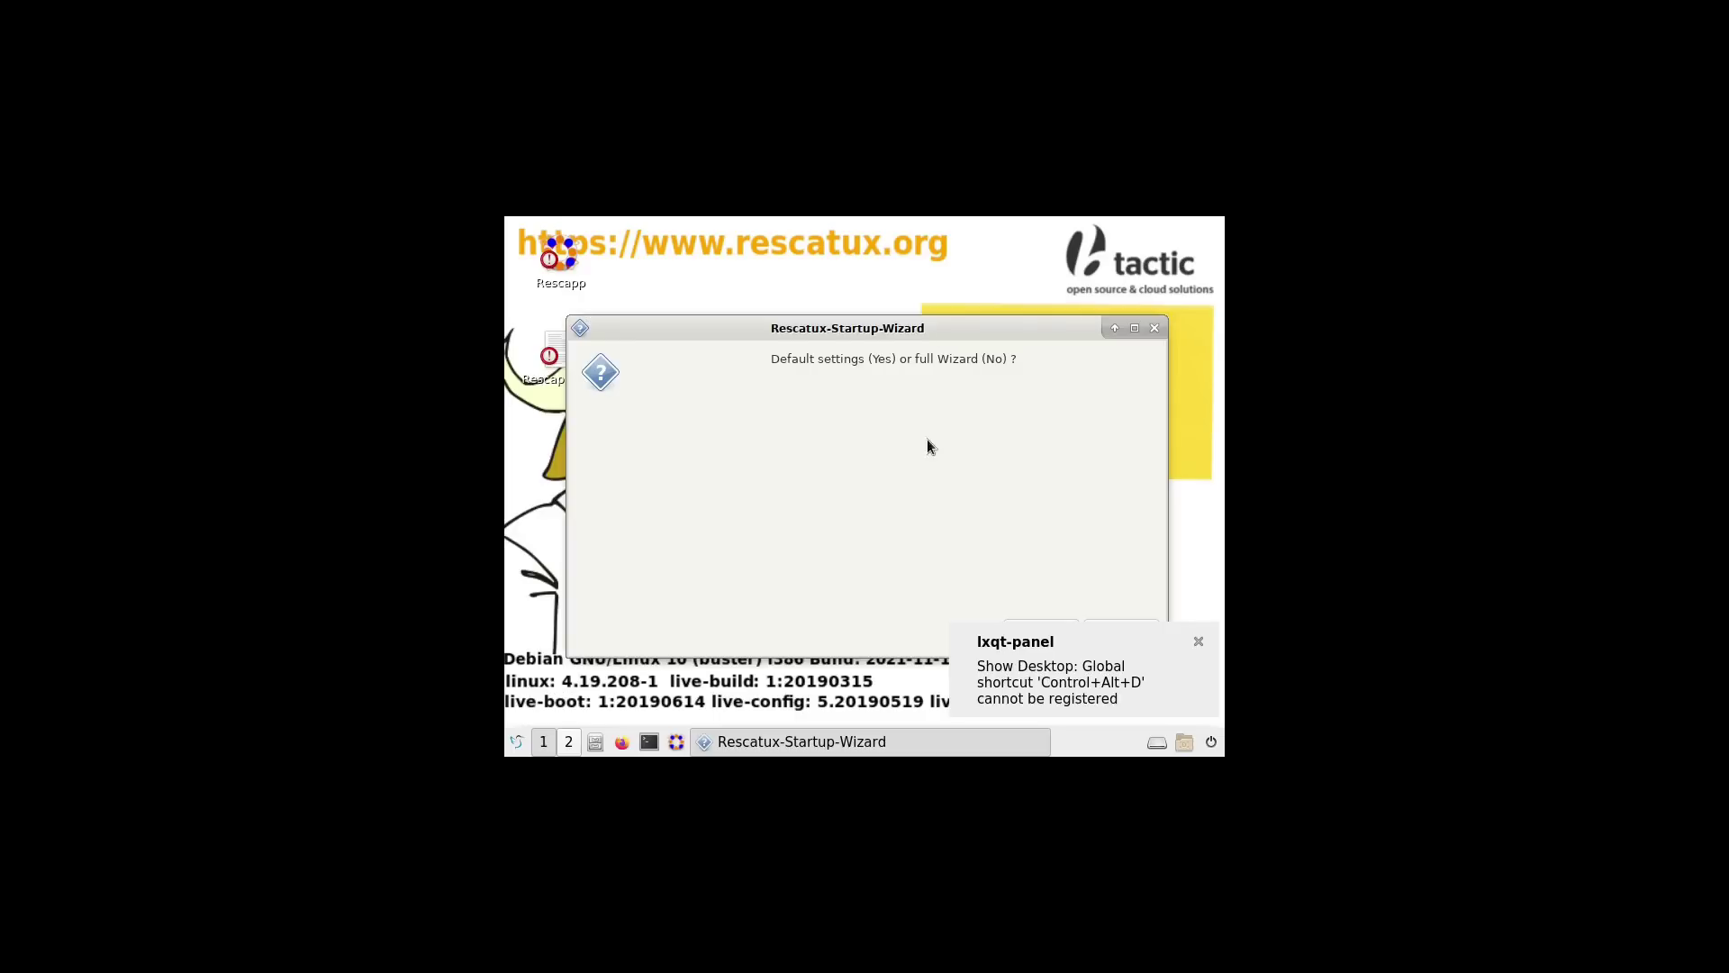
Step: Choose the full startup wizard and set the monitor resolution to 1680x1050, keeping it
left_click(1197, 642)
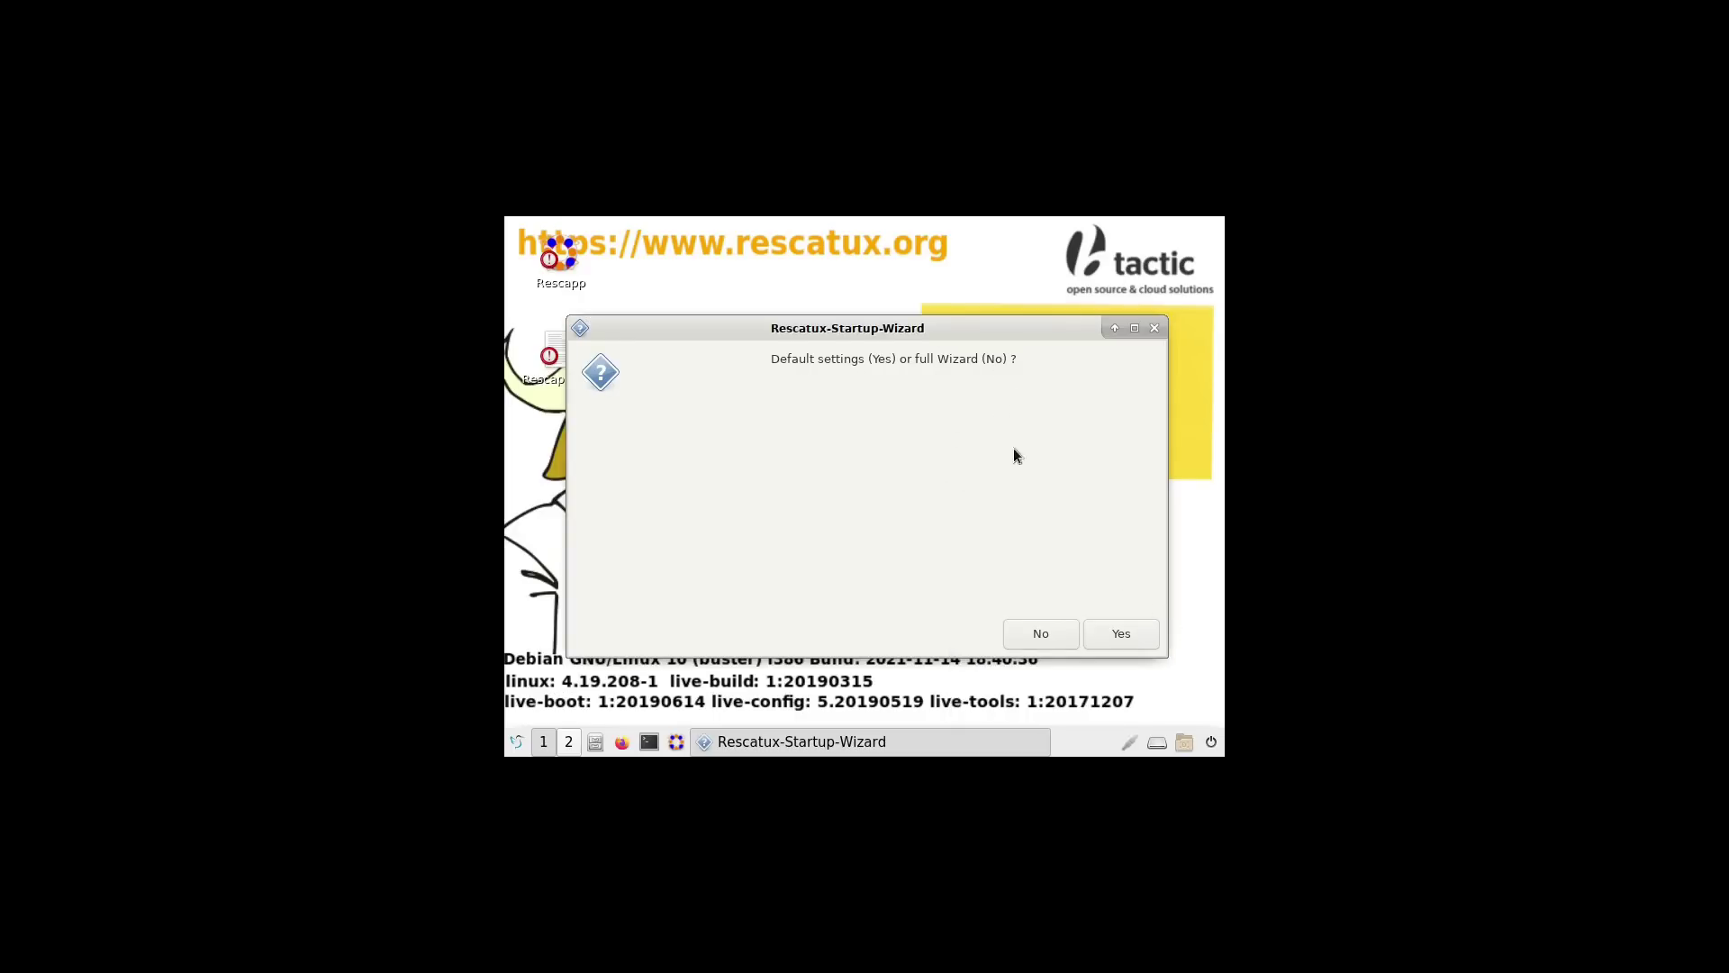
left_click(1040, 634)
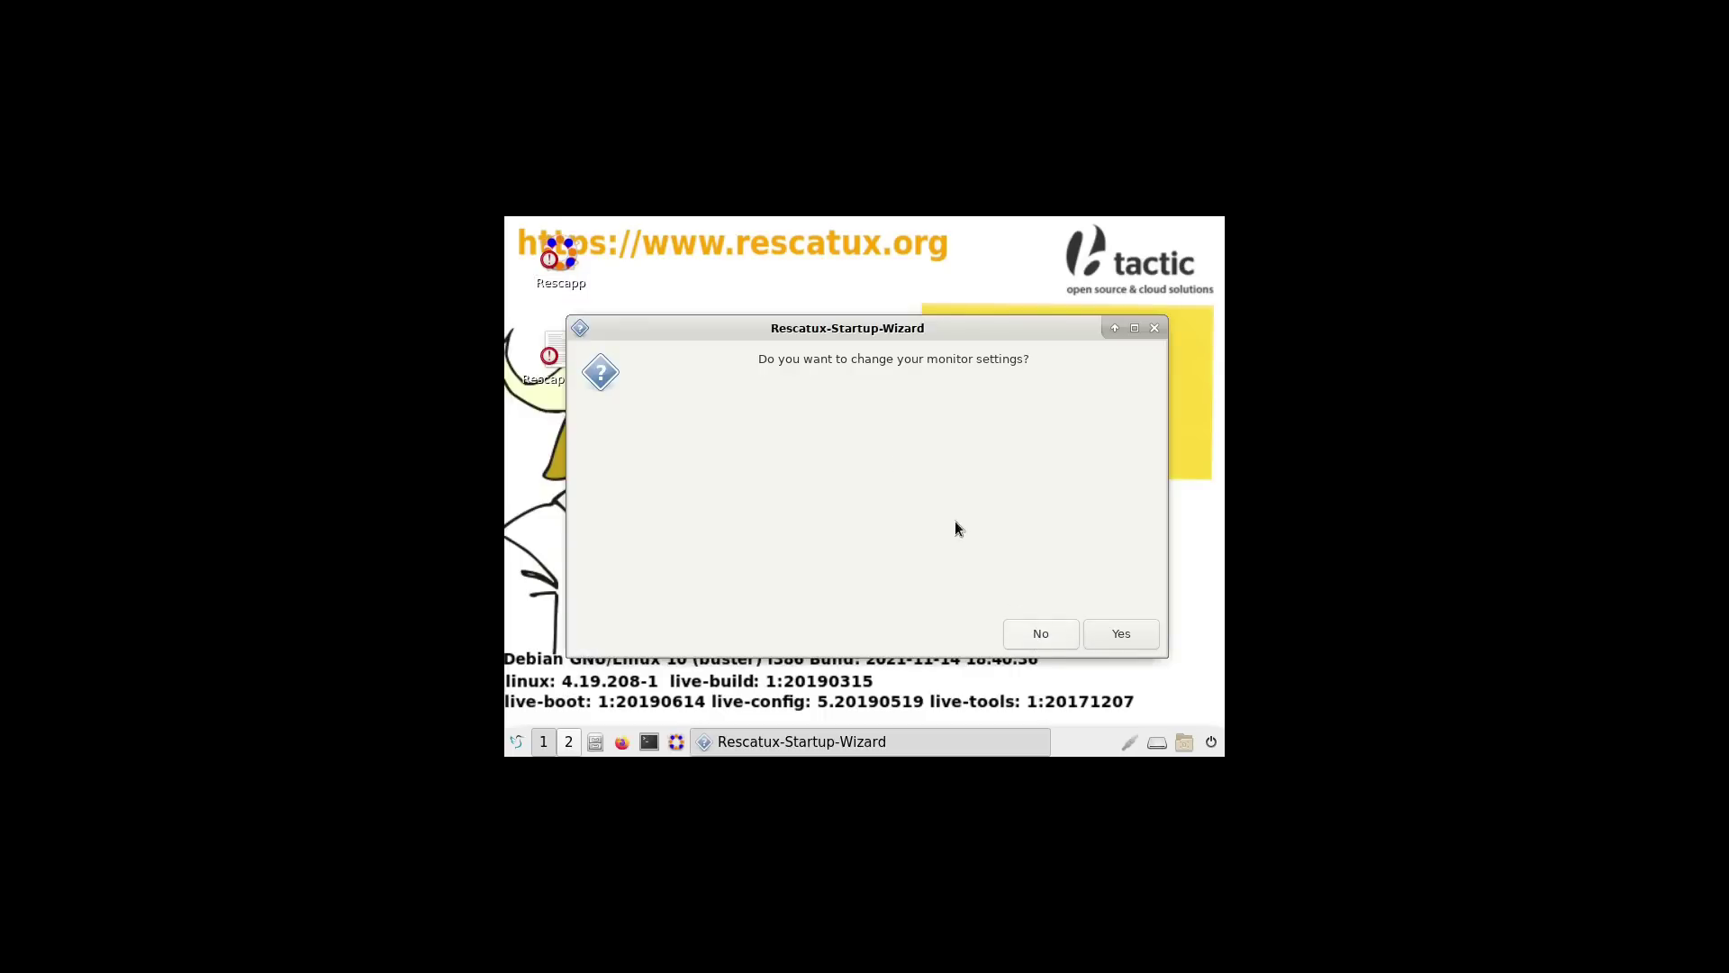
left_click(1143, 634)
left_click(1018, 493)
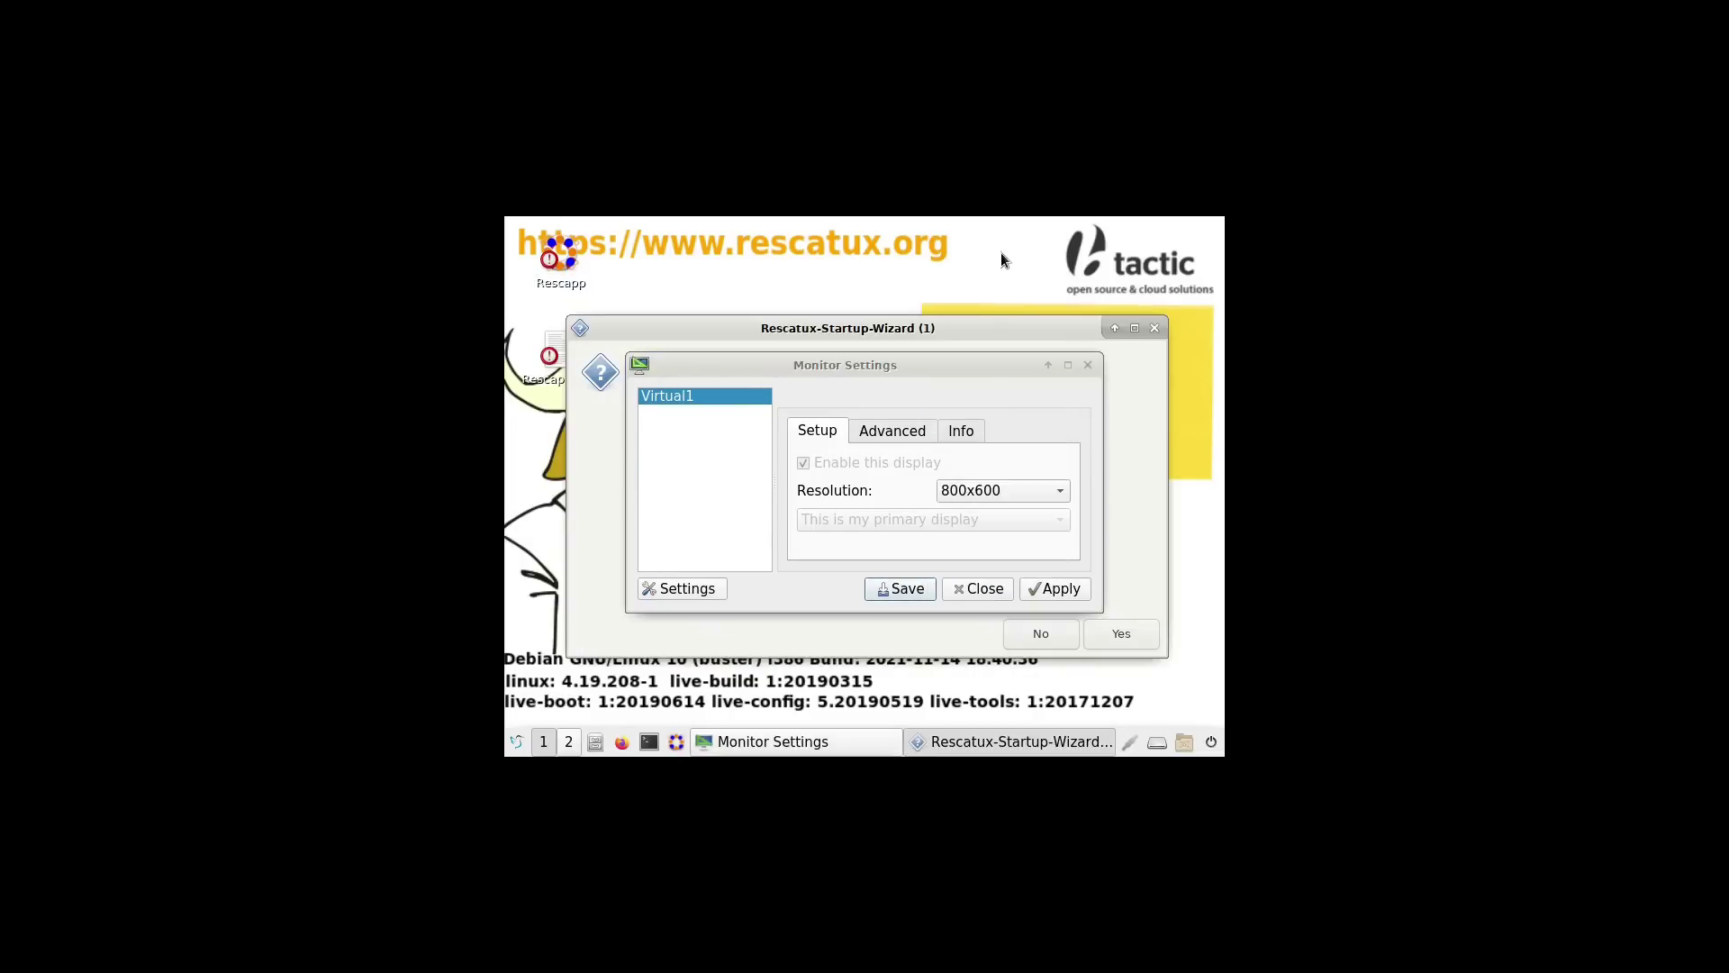
left_click(1066, 495)
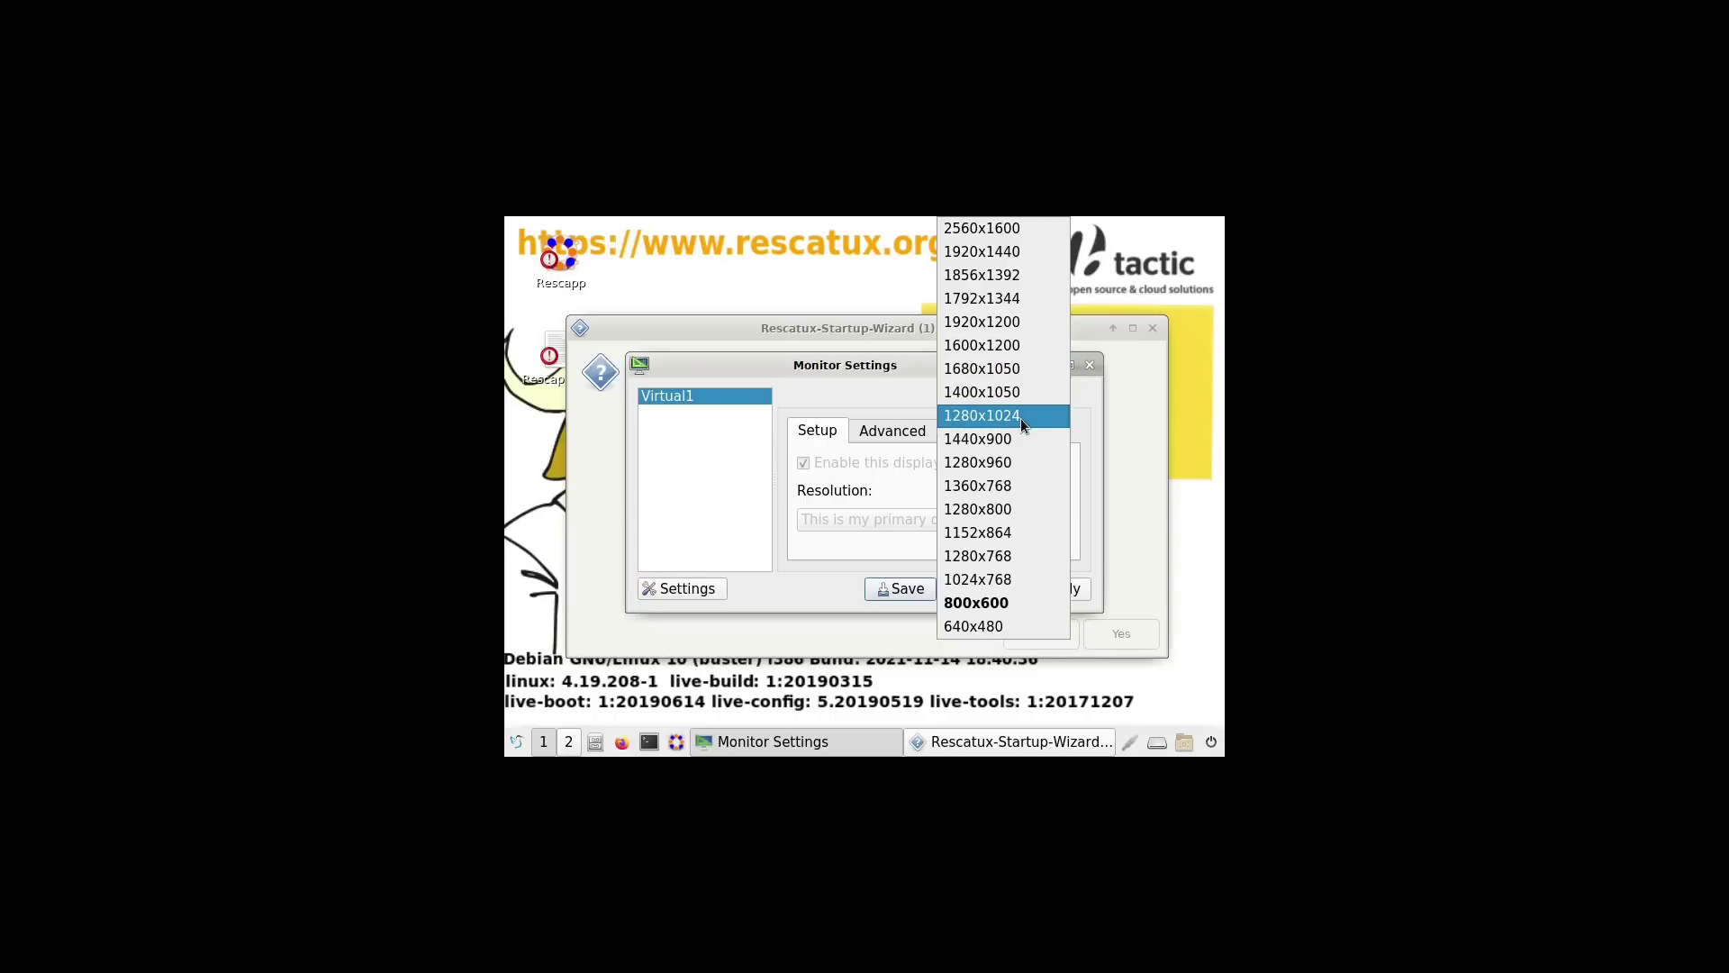
left_click(1014, 372)
left_click(1056, 590)
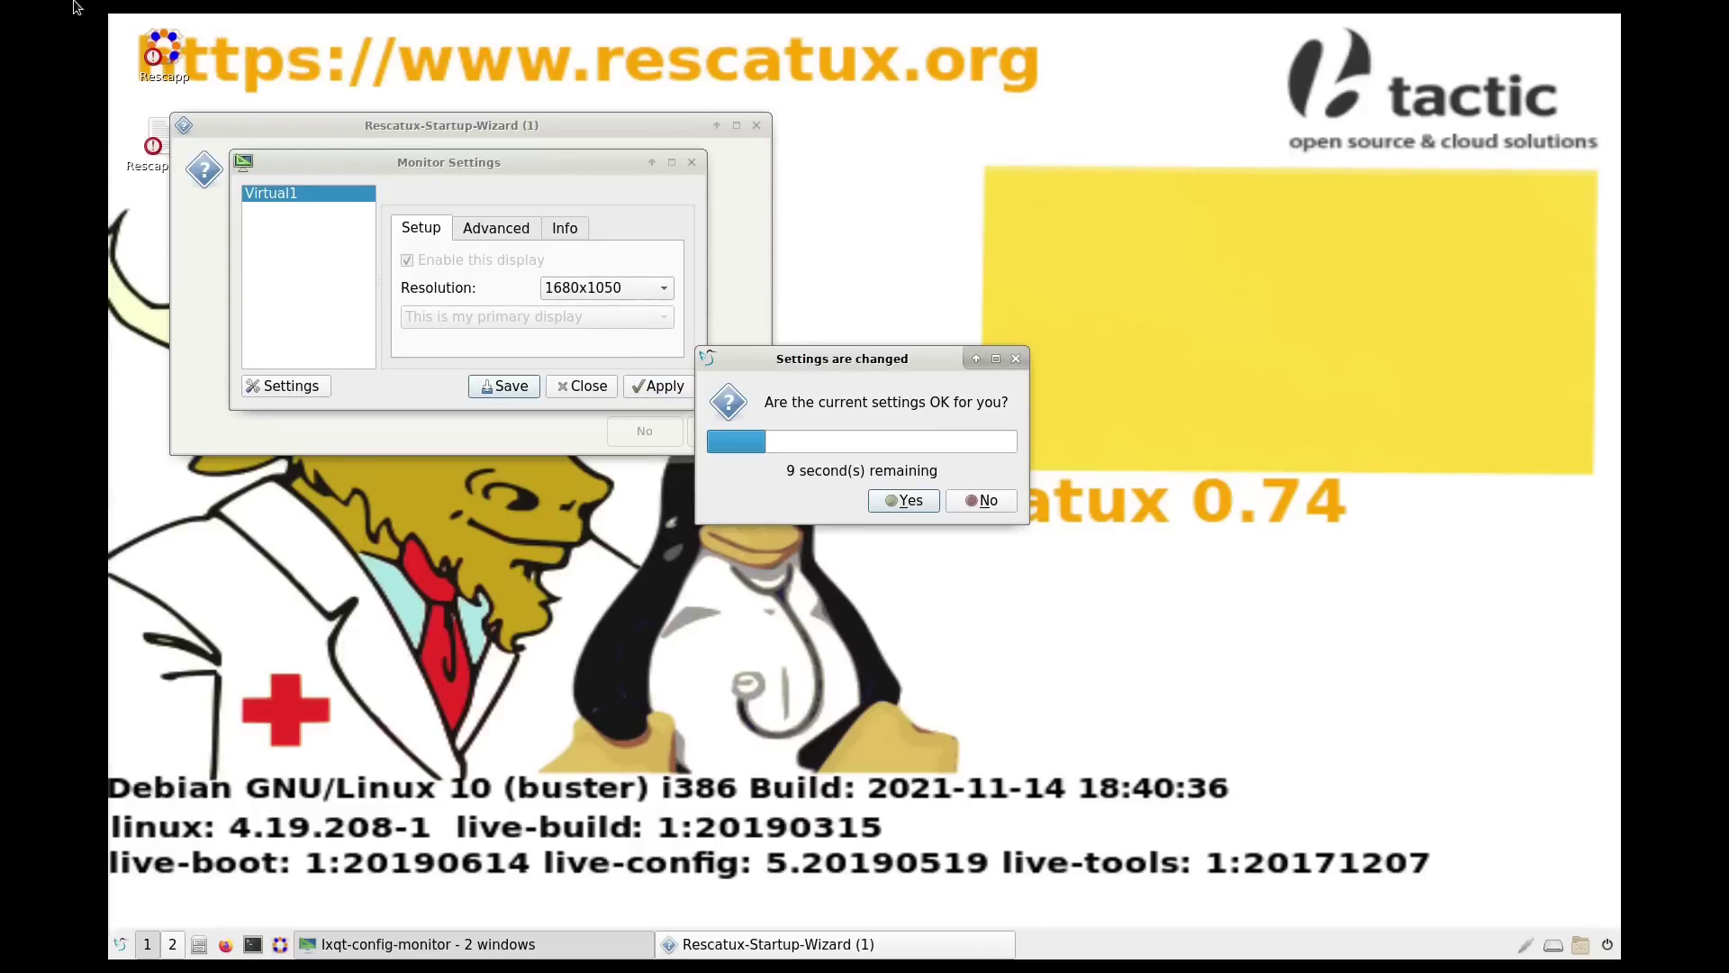
left_click(910, 505)
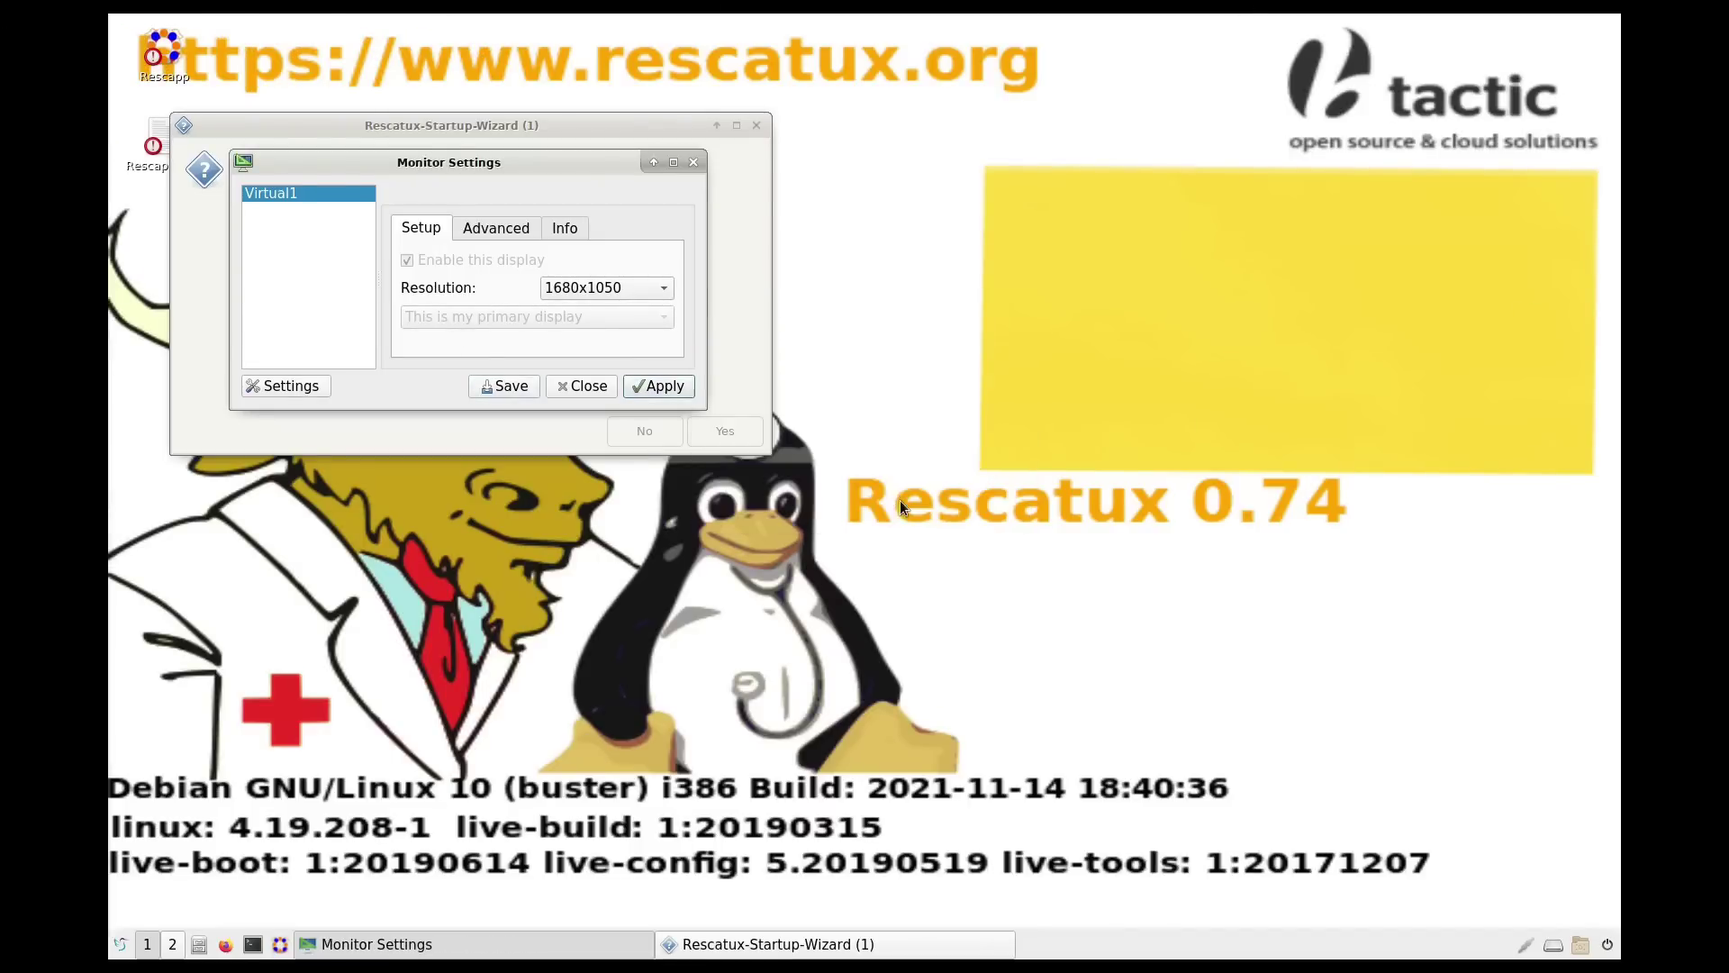
left_click(595, 390)
Step: Decline the language, keyboard layout and VNC server changes and finish the wizard
left_click_drag(520, 128, 721, 248)
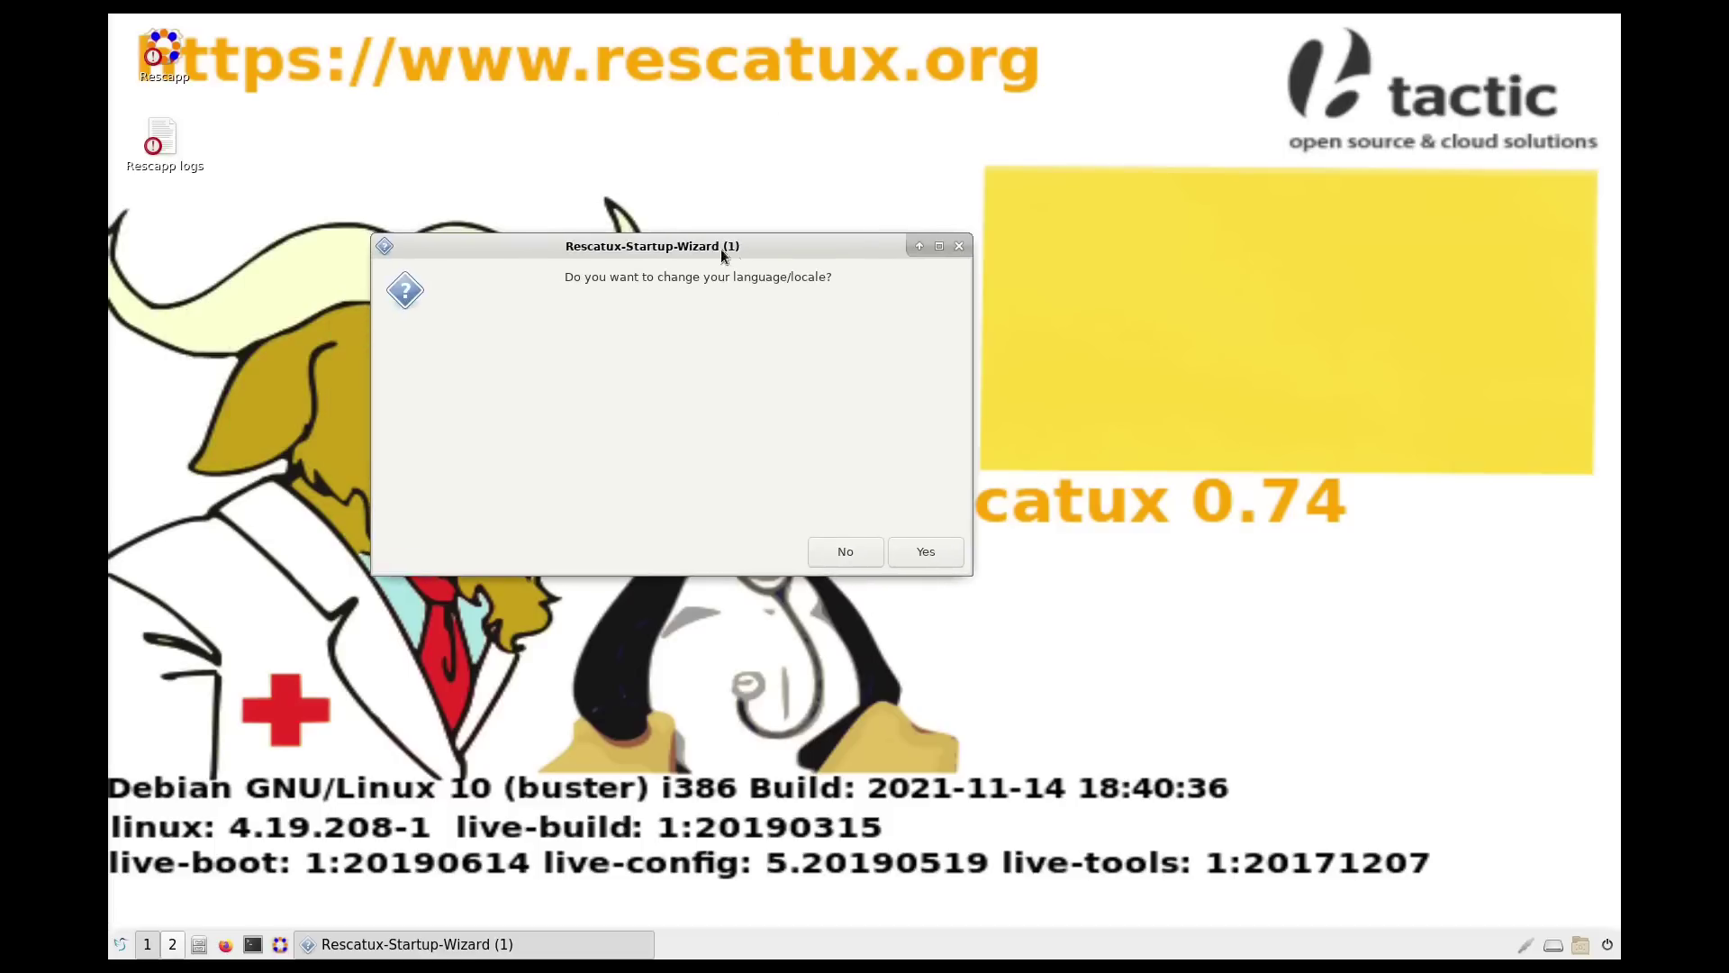
left_click(844, 551)
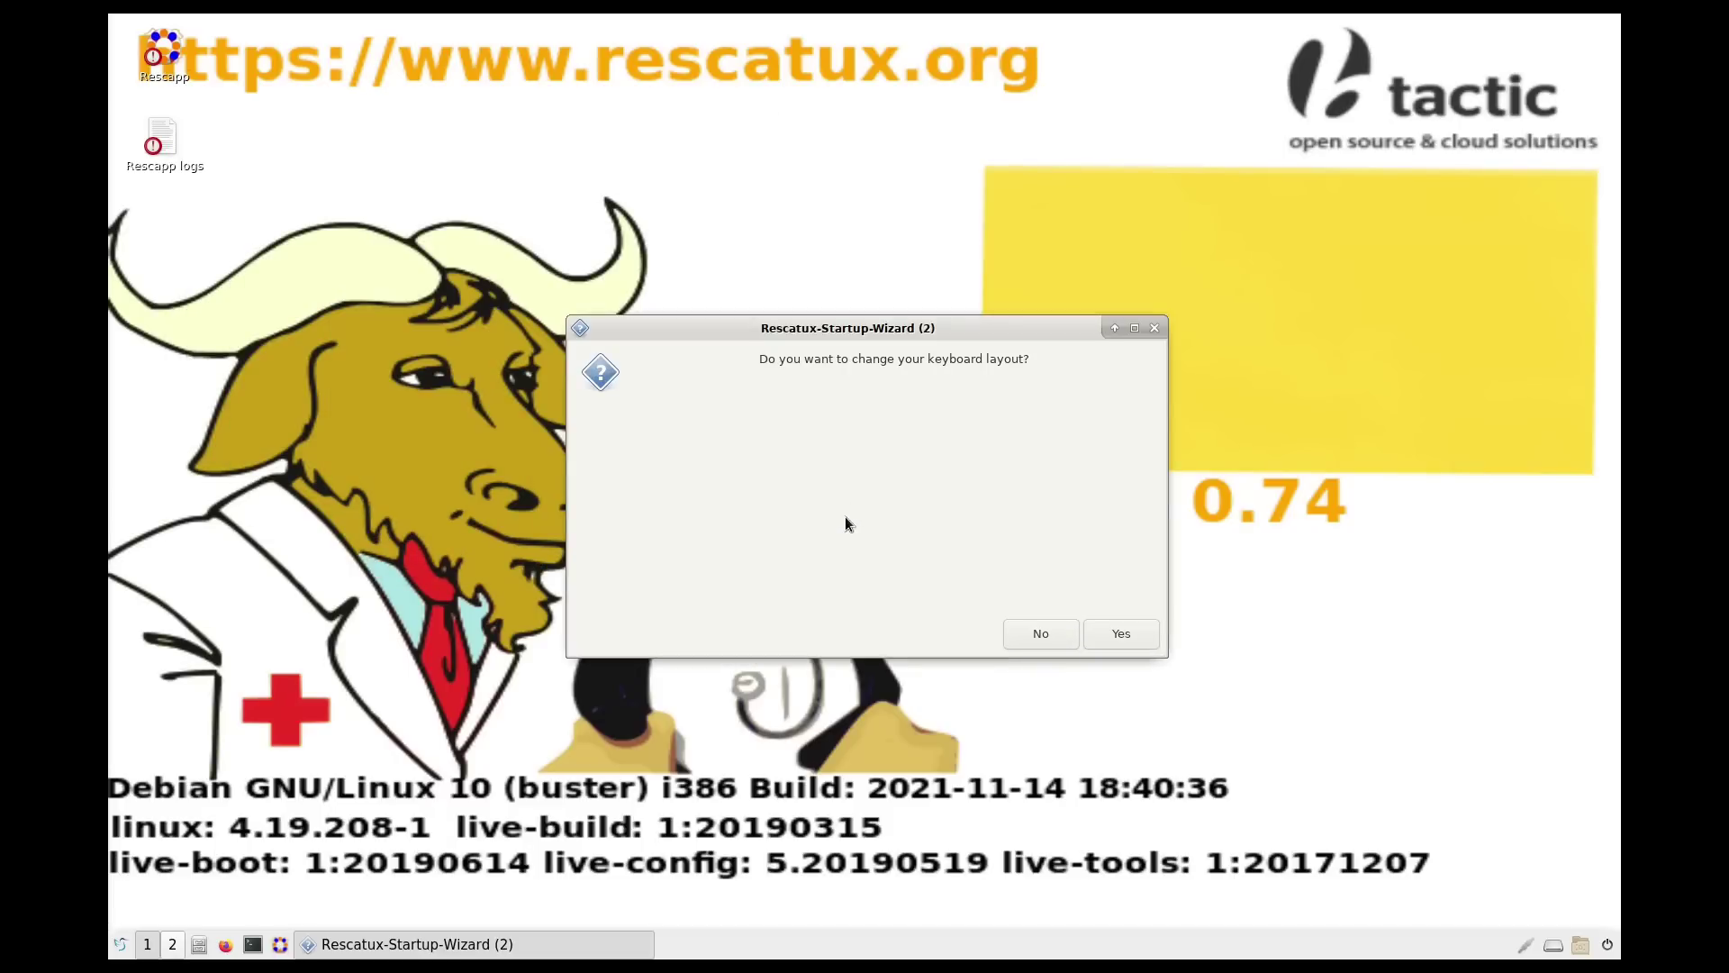
left_click(1059, 637)
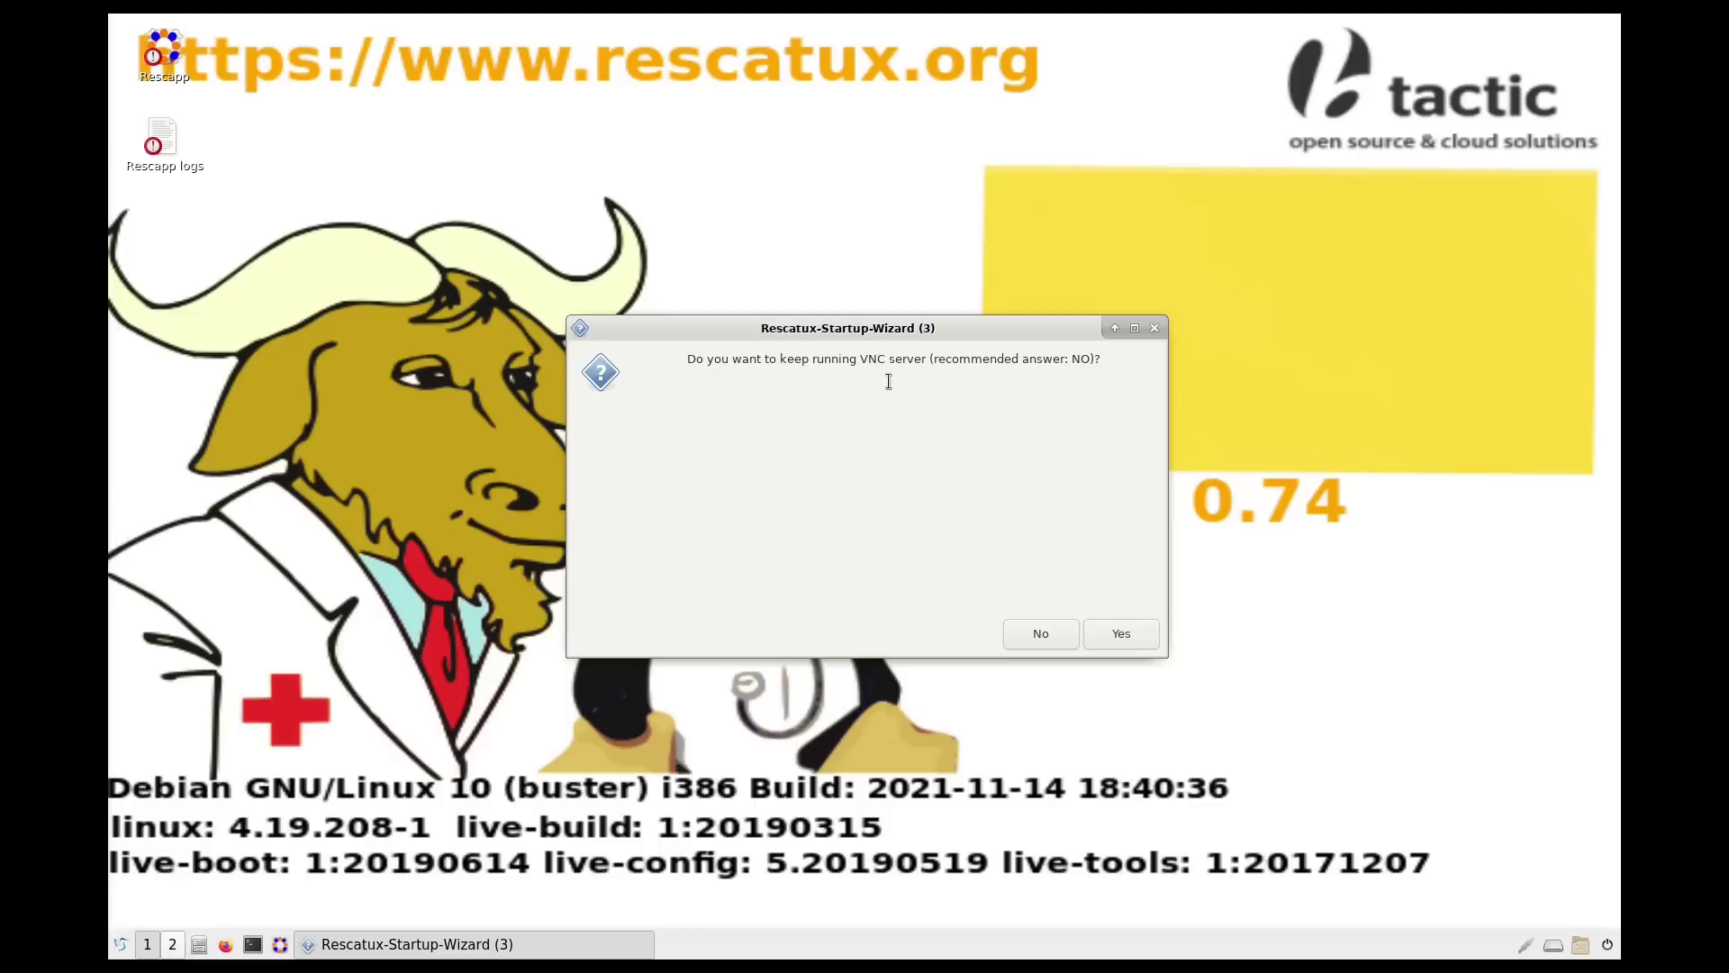
left_click(1068, 632)
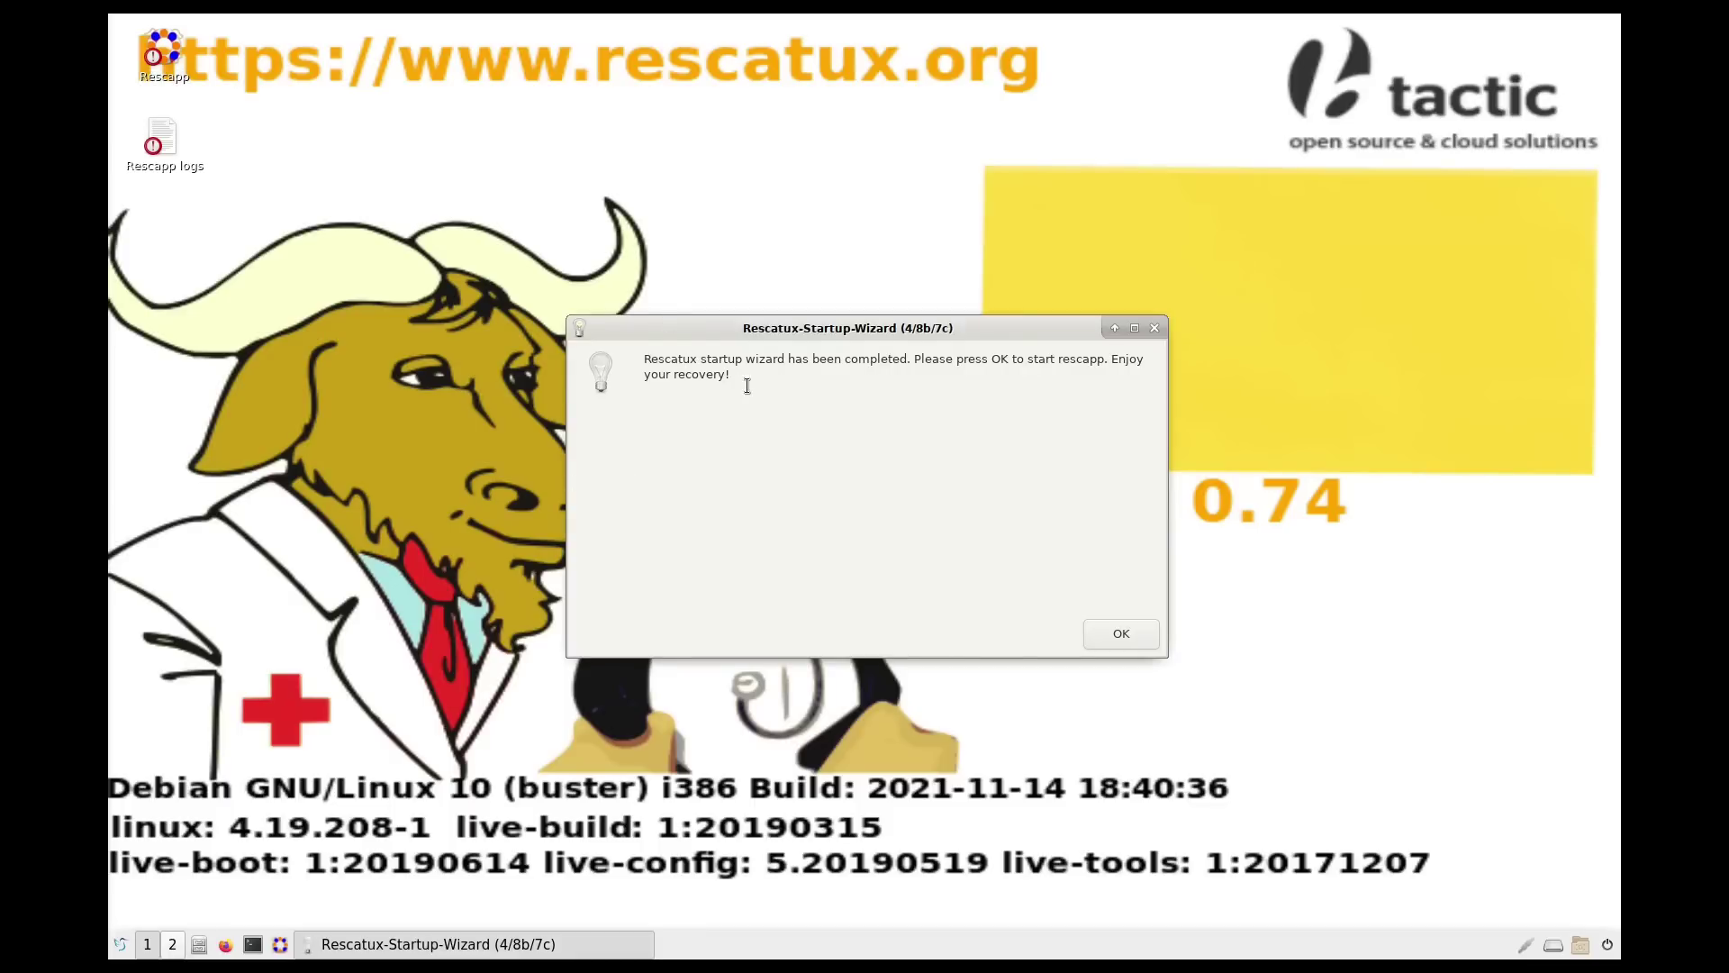
left_click(1121, 634)
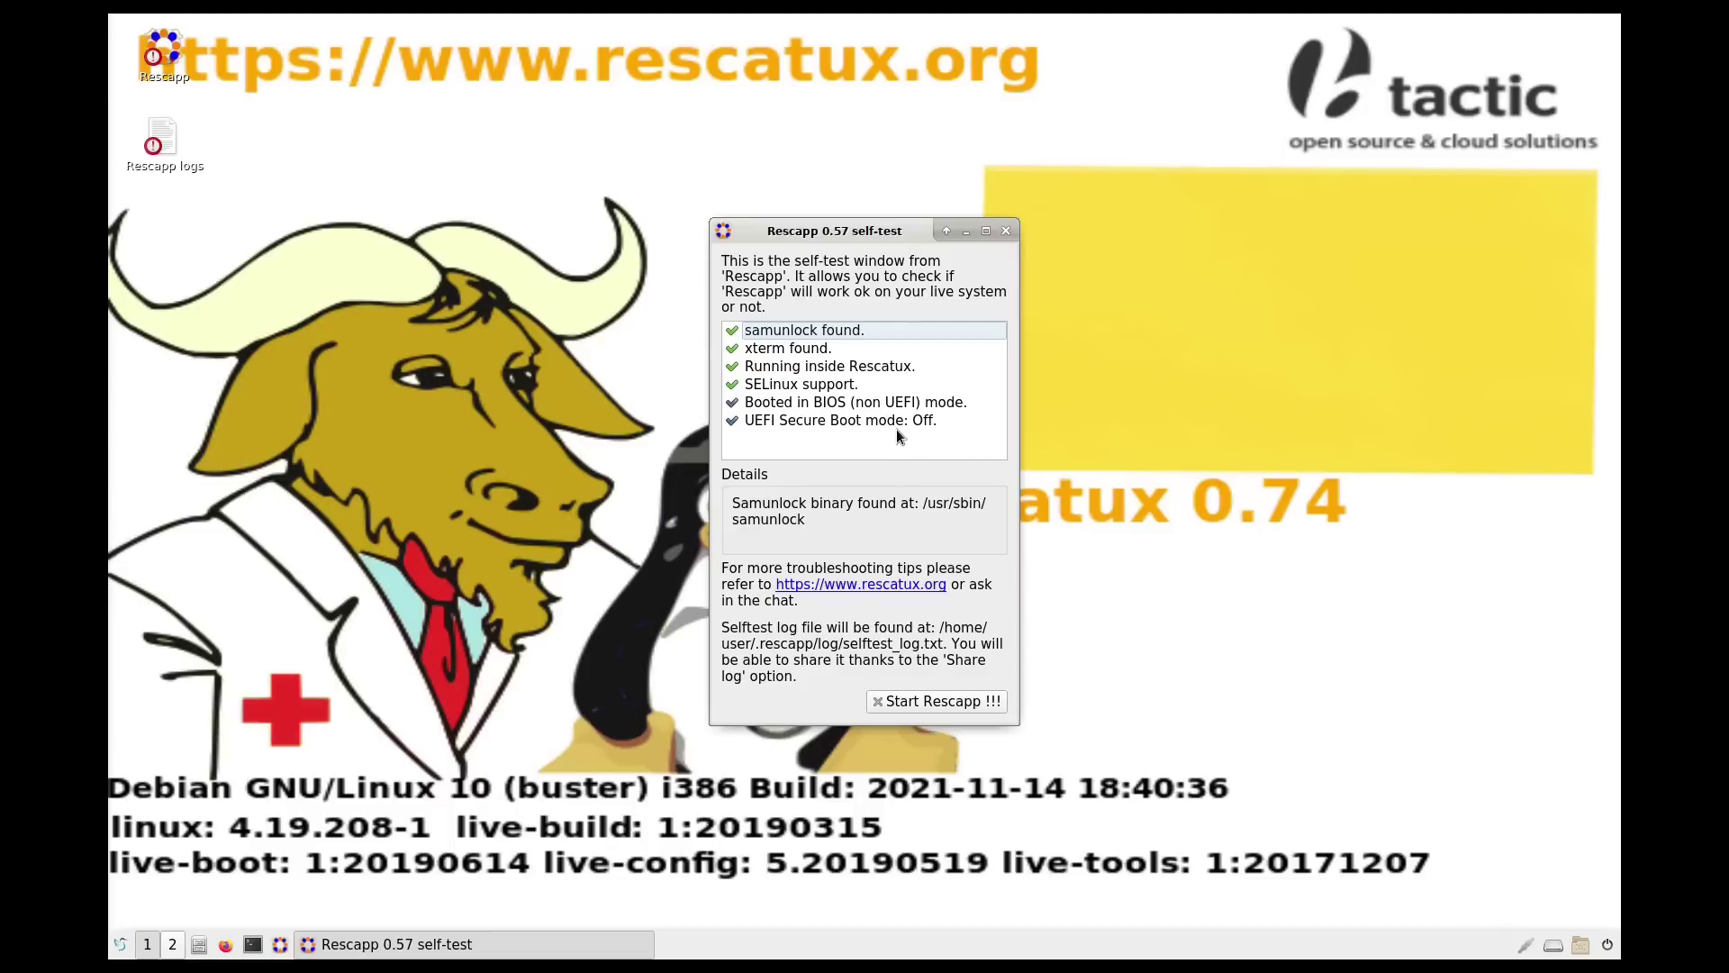
Step: Start Rescapp from the self-test, go to its main options menu and maximize the window
left_click(989, 704)
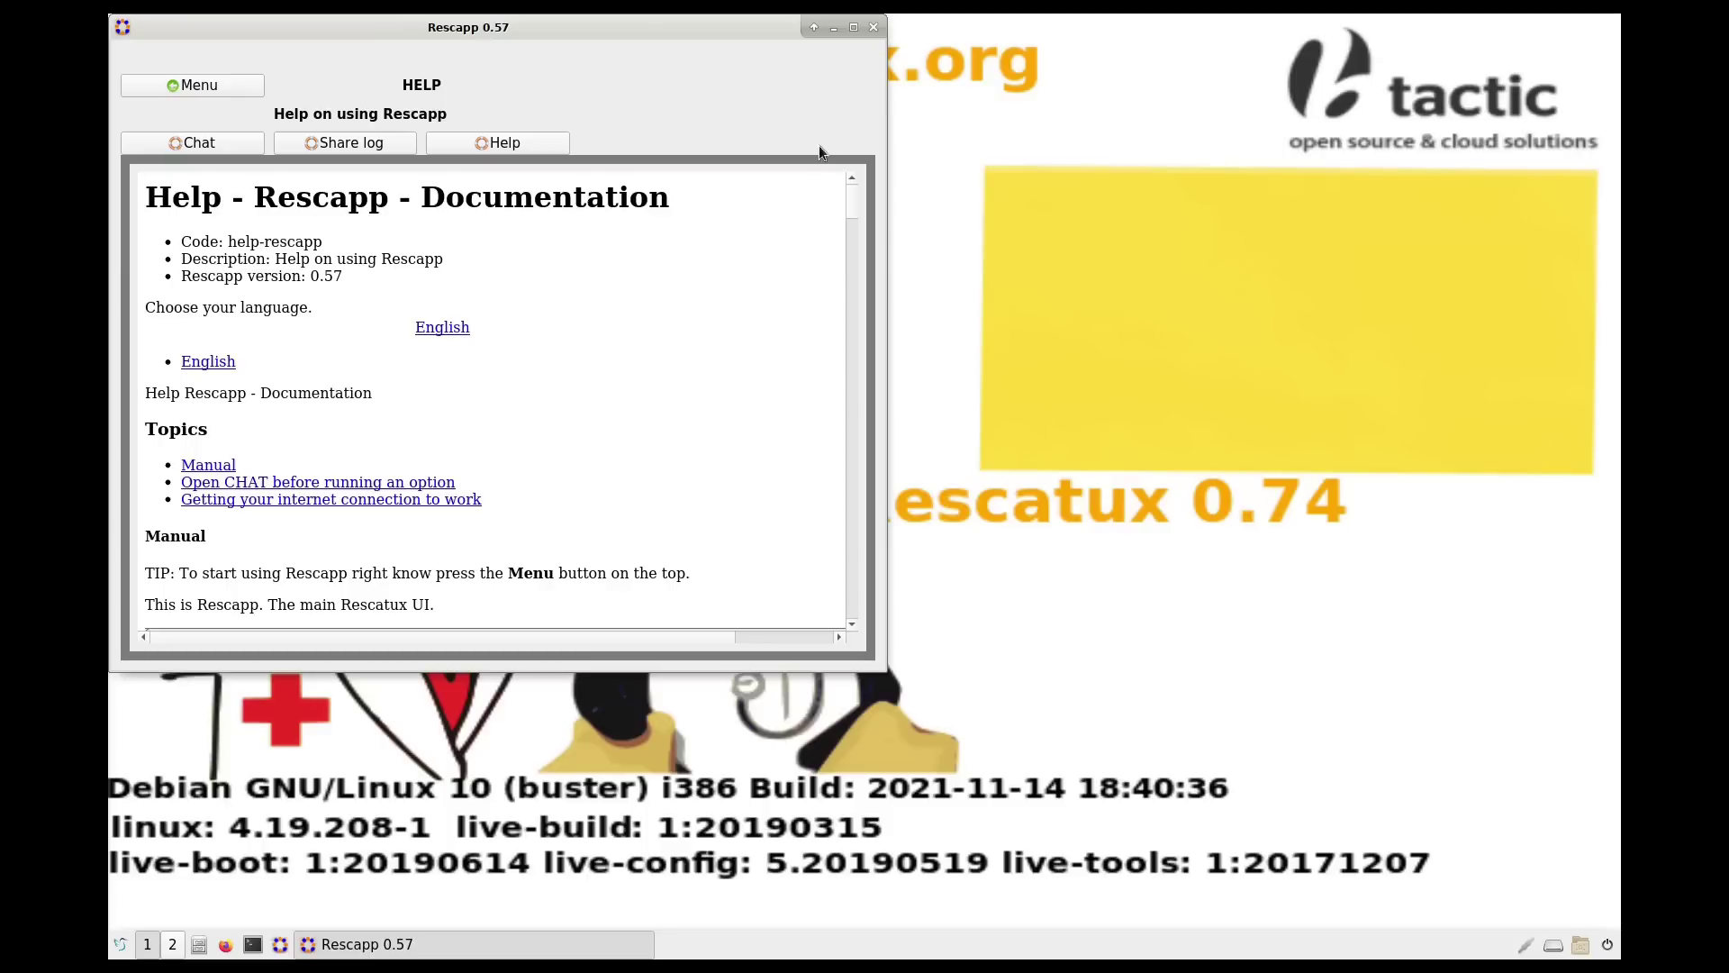
left_click_drag(531, 20, 879, 80)
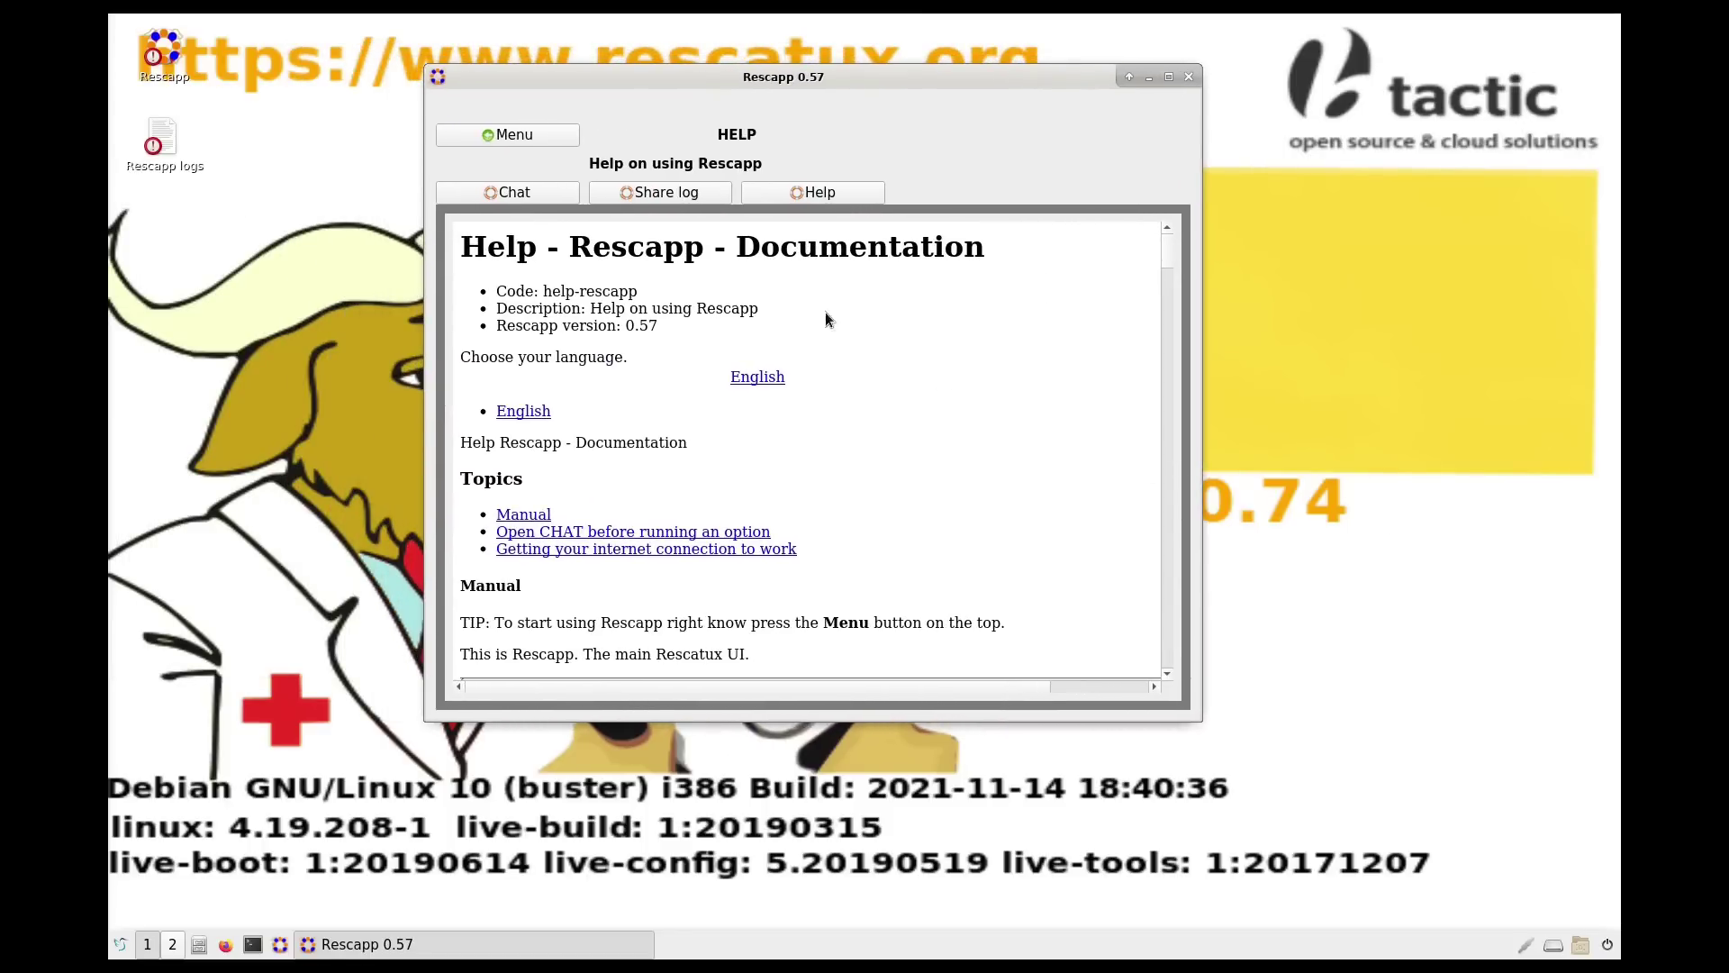
left_click(523, 137)
left_click(1169, 77)
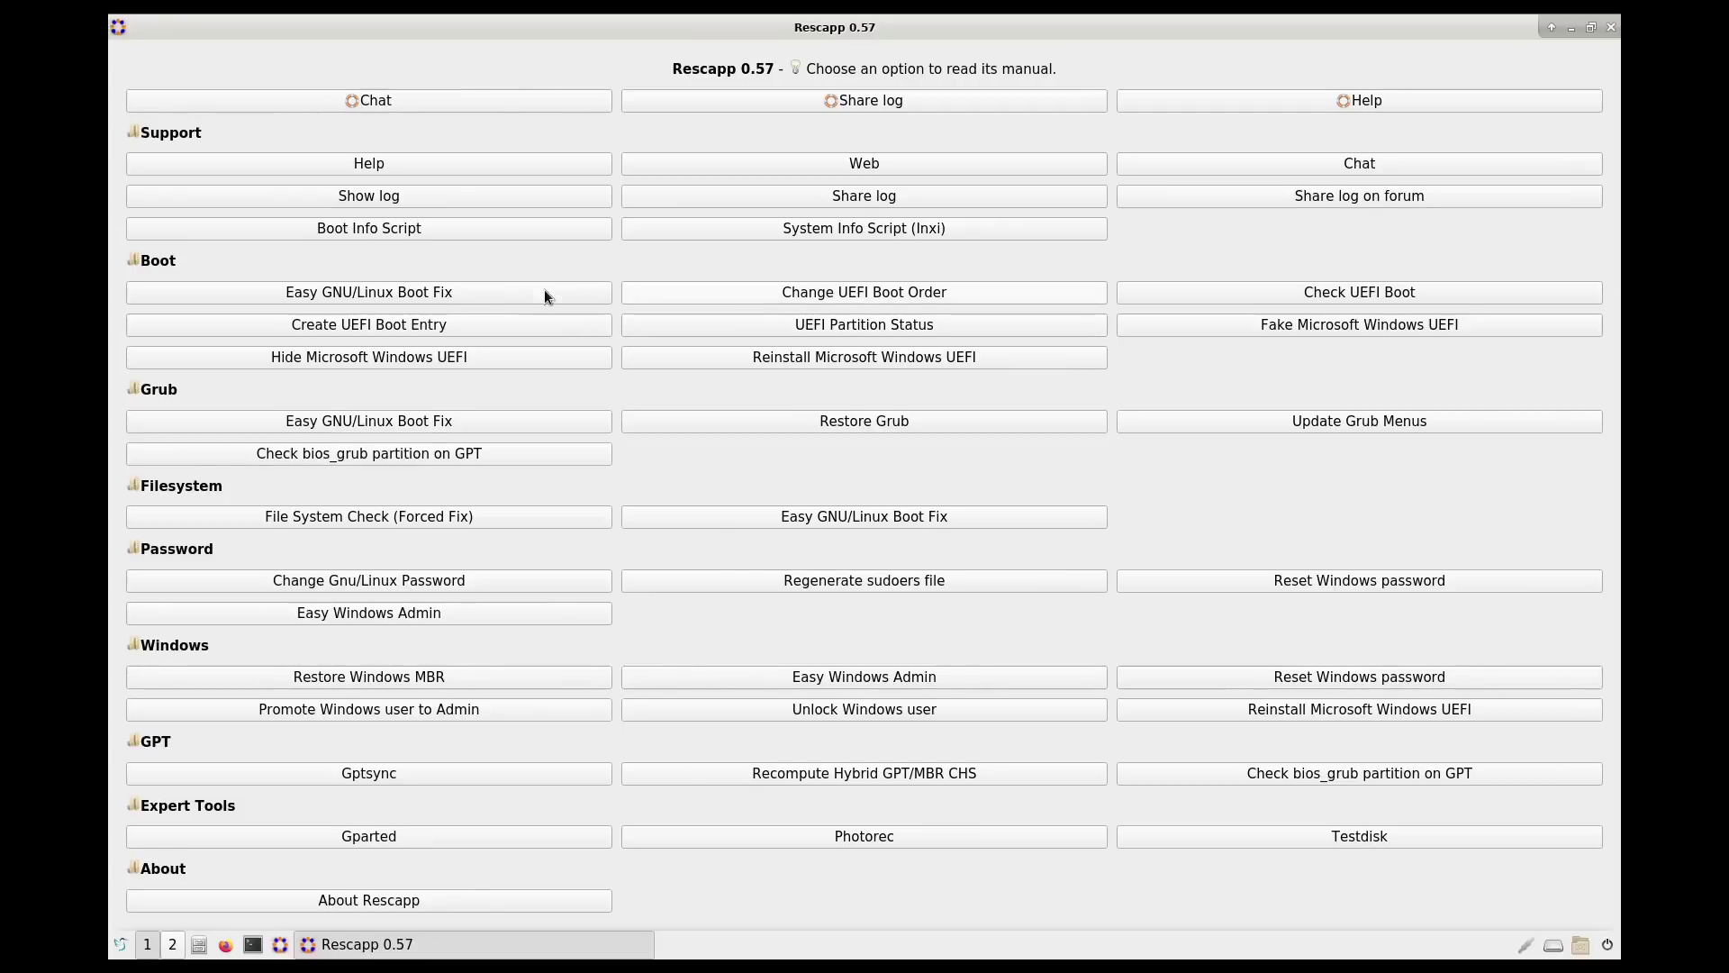
Step: Read through the Easy GNU/Linux Boot Fix manual, then start the fix
left_click(415, 293)
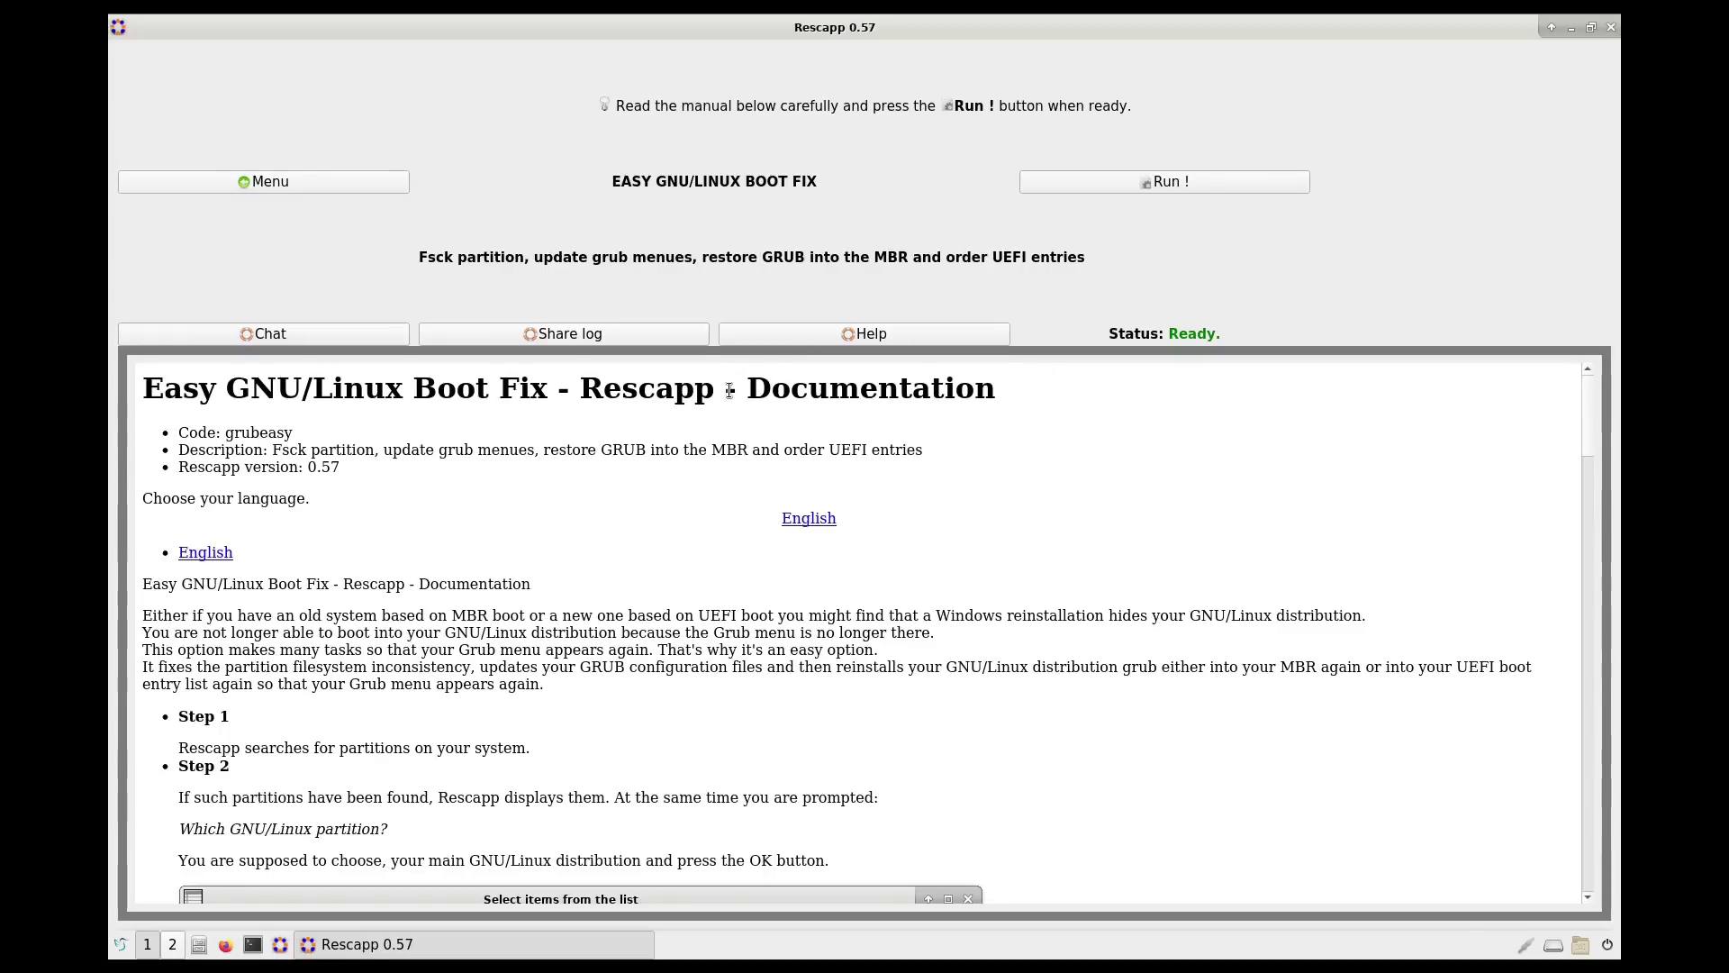
scroll(352, 483, "down", 10)
scroll(353, 484, "up", 10)
scroll(463, 512, "down", 3)
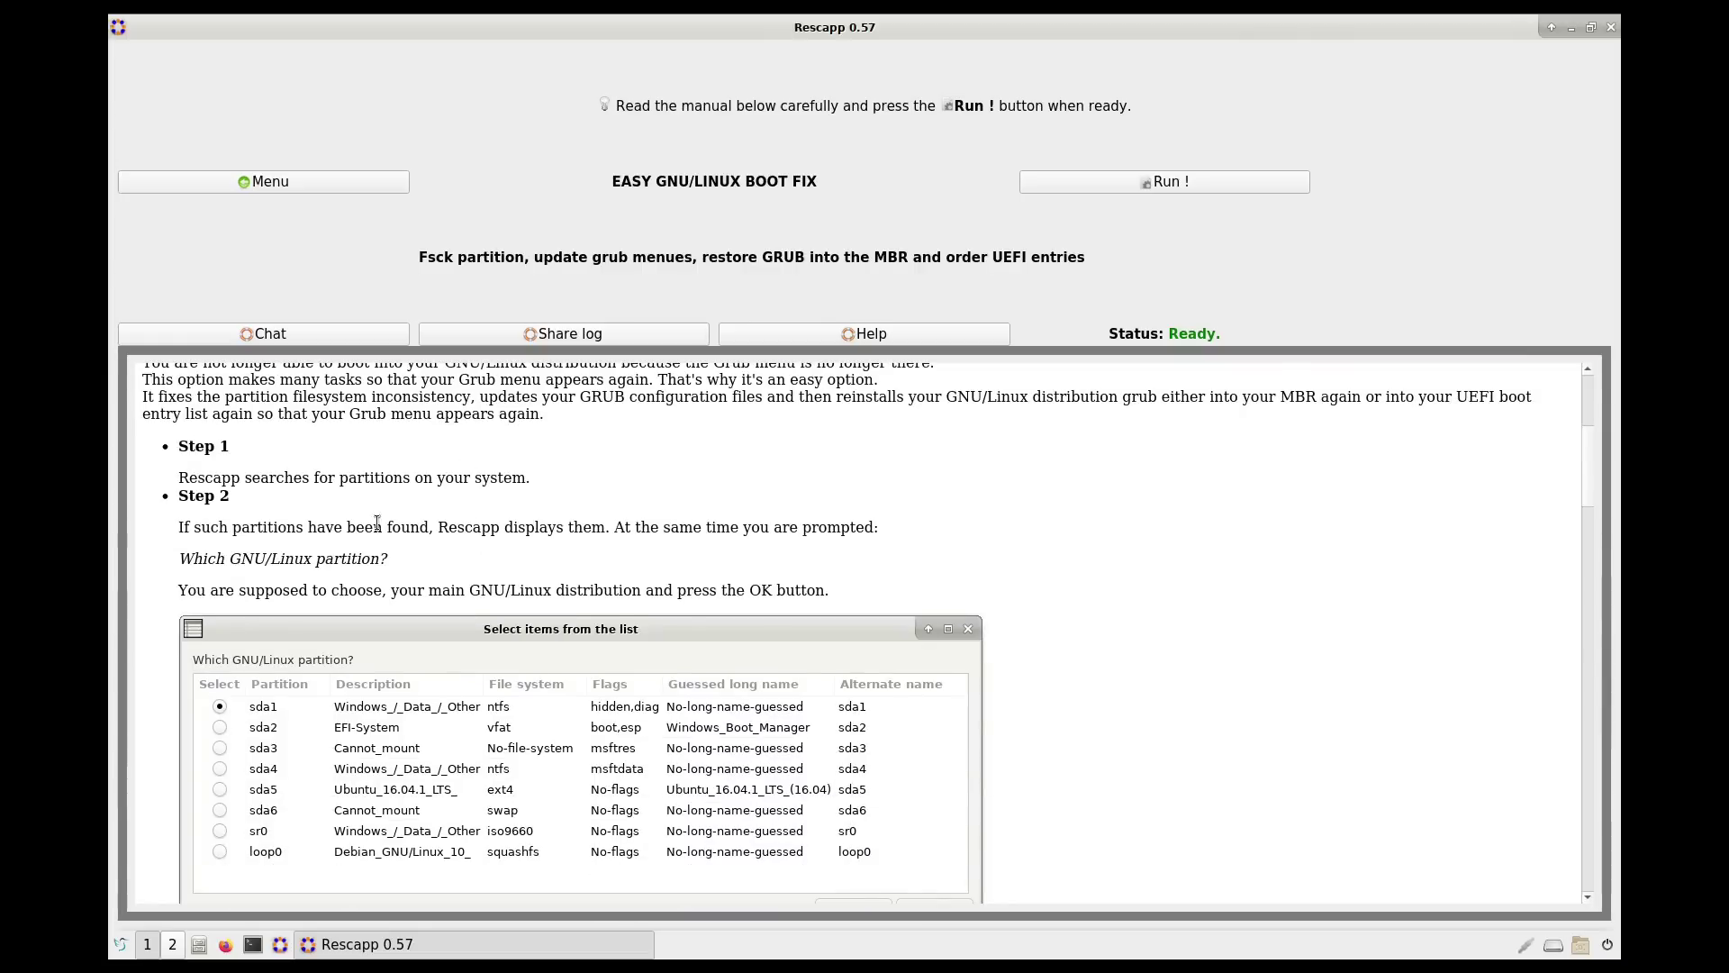
scroll(503, 533, "down", 4)
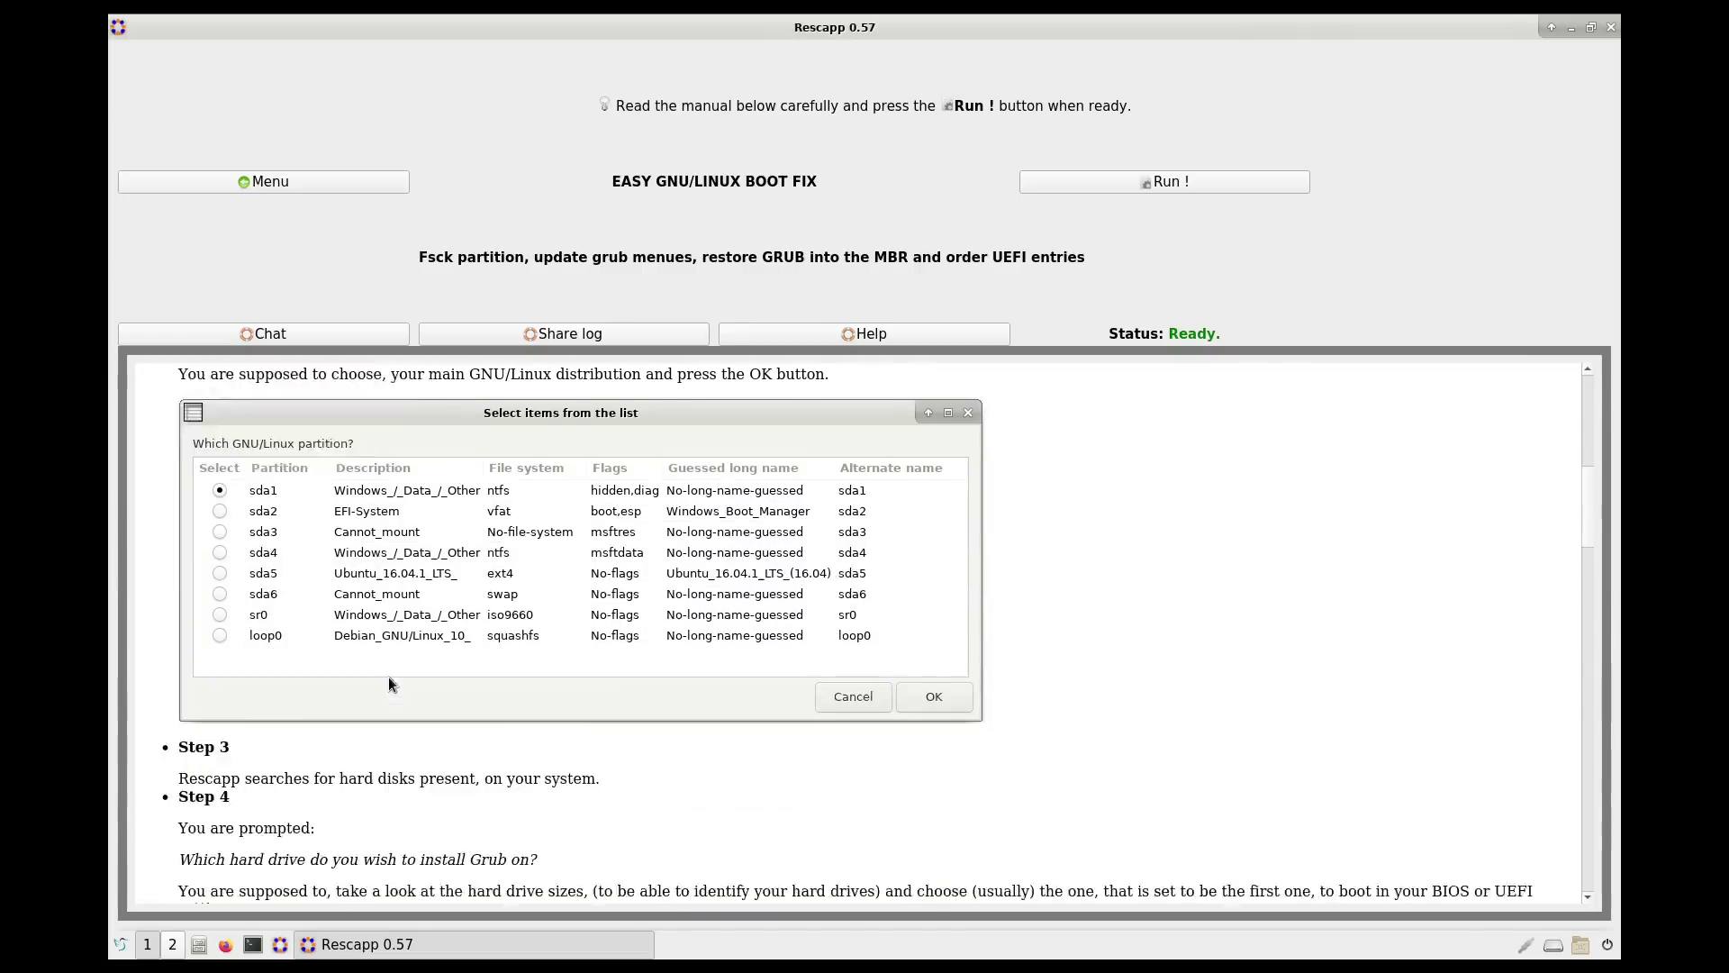
scroll(501, 532, "down", 2)
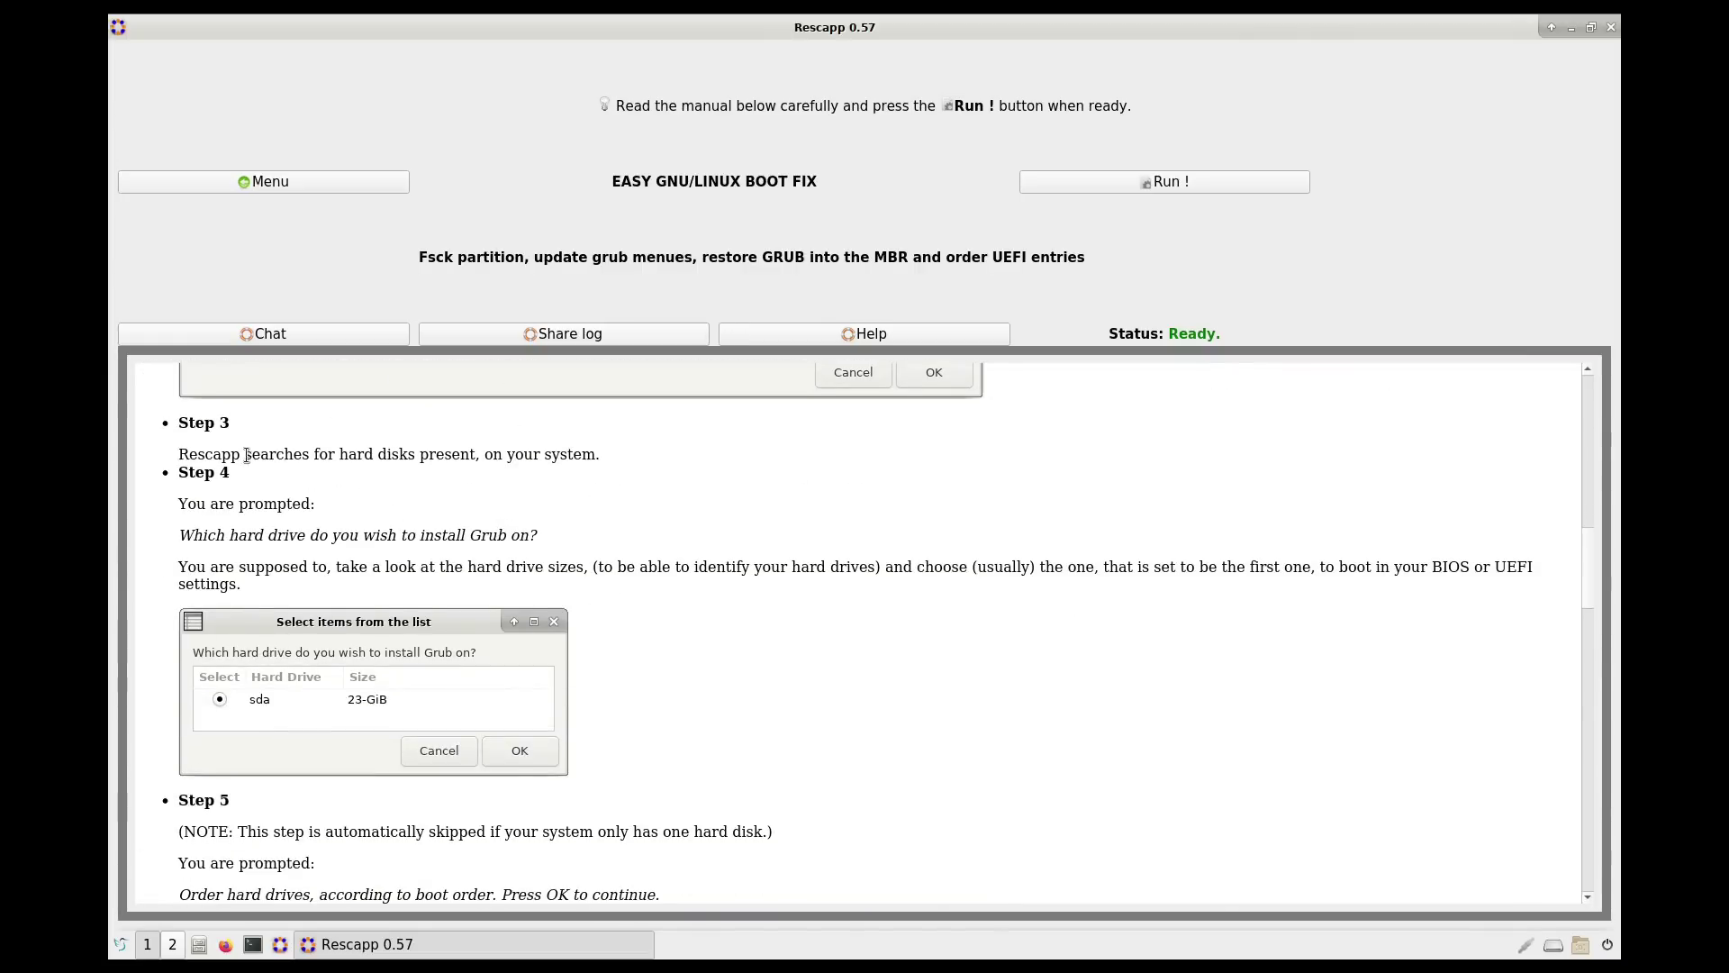
scroll(494, 565, "down", 9)
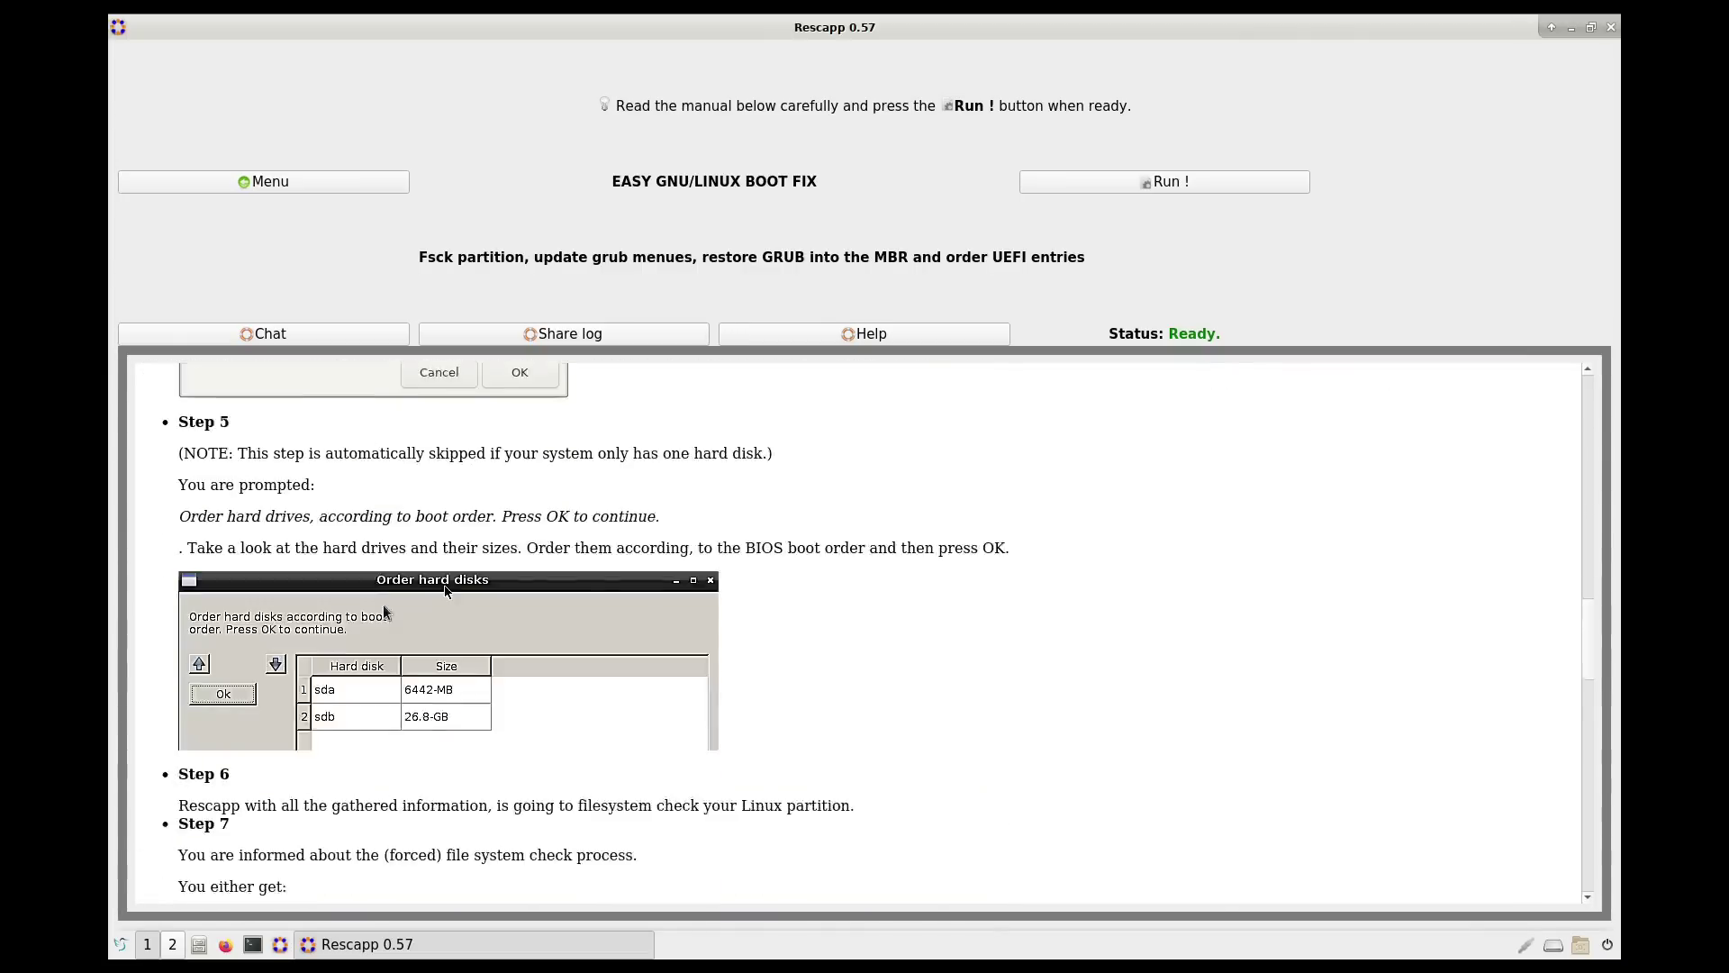
scroll(407, 531, "down", 8)
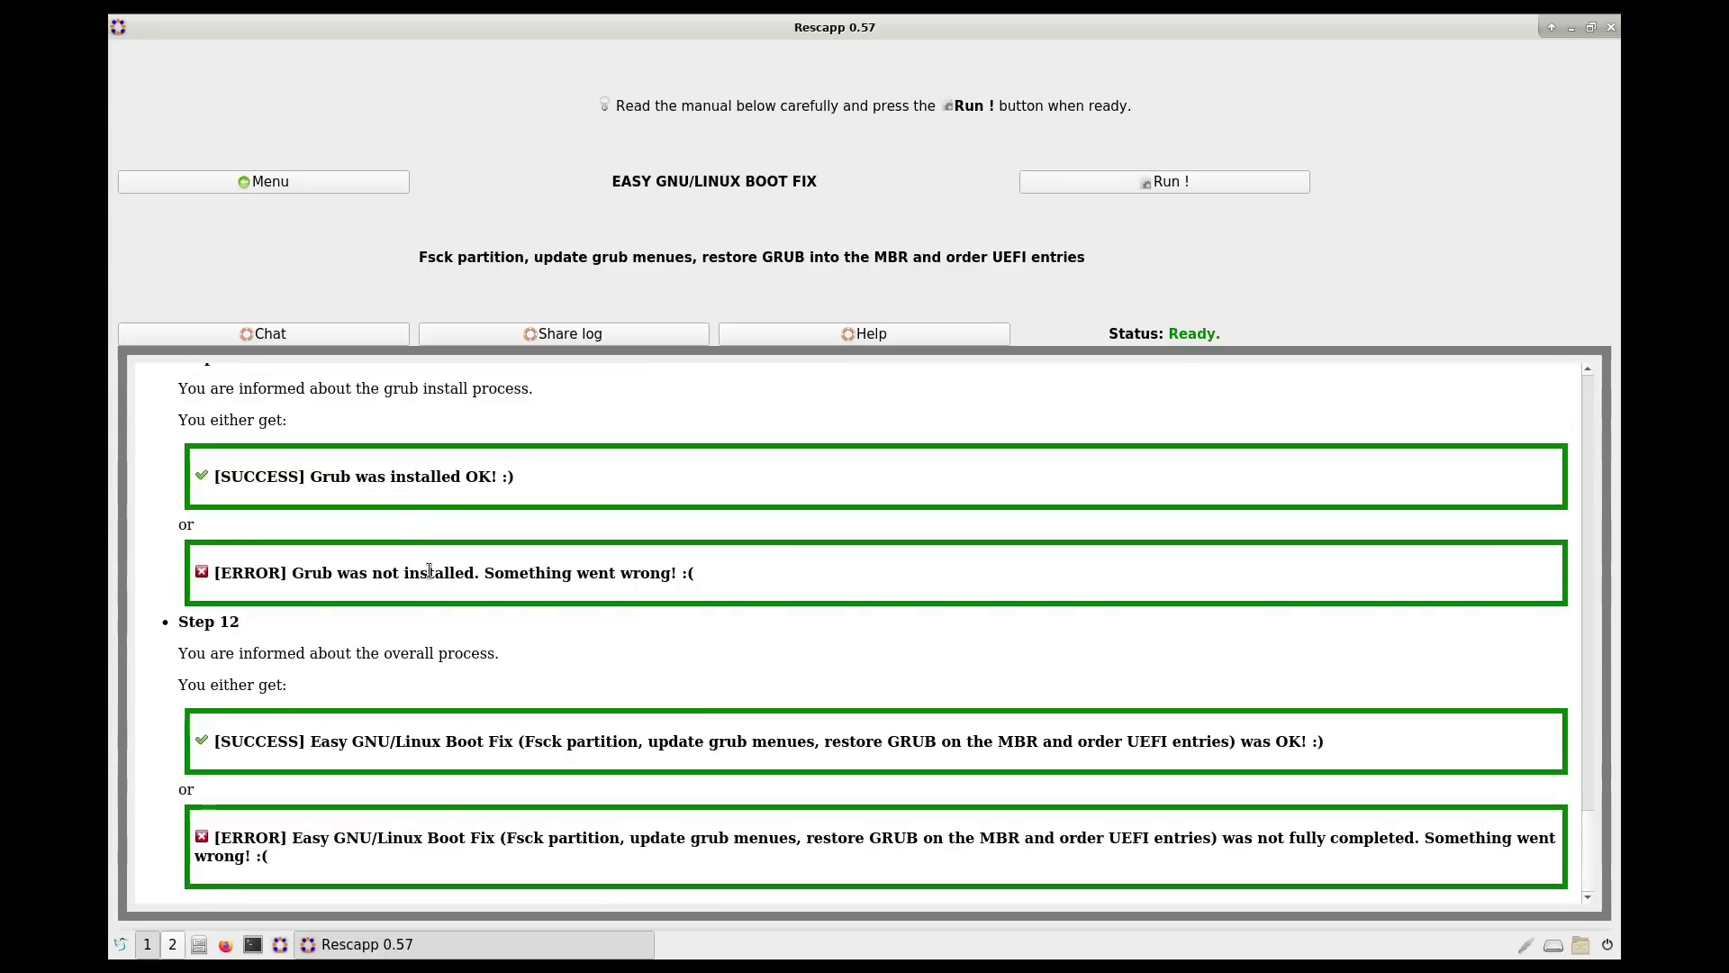
scroll(540, 638, "up", 20)
scroll(540, 637, "down", 20)
scroll(423, 679, "up", 20)
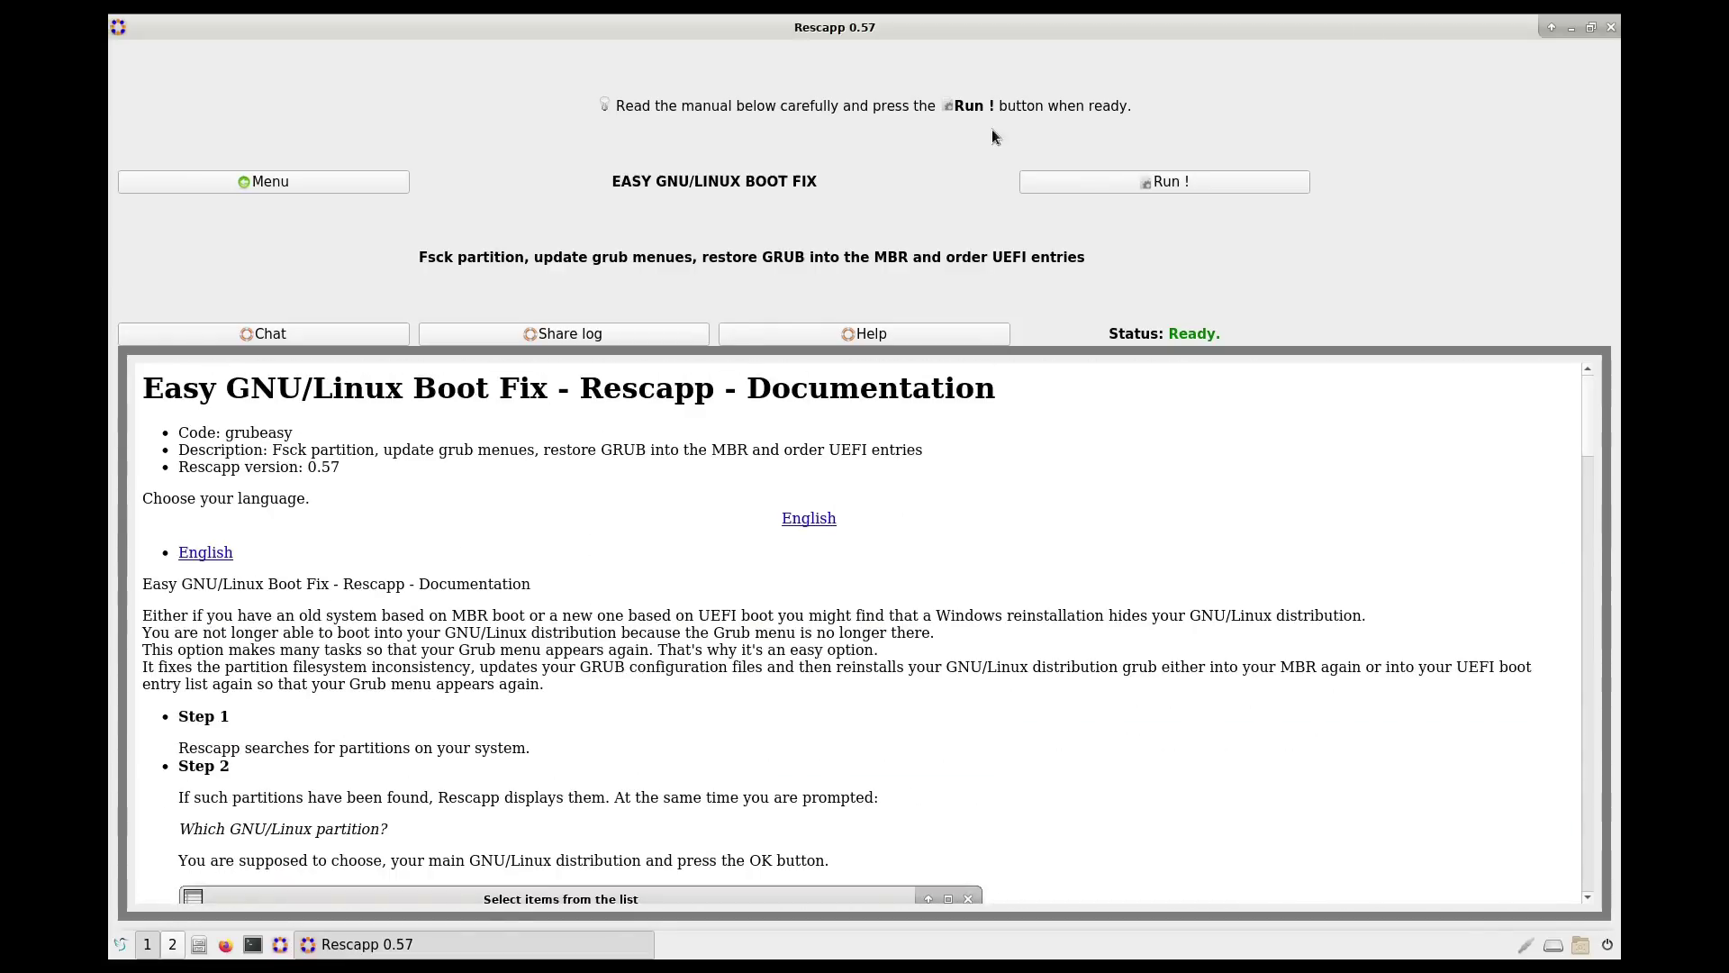
left_click(1192, 185)
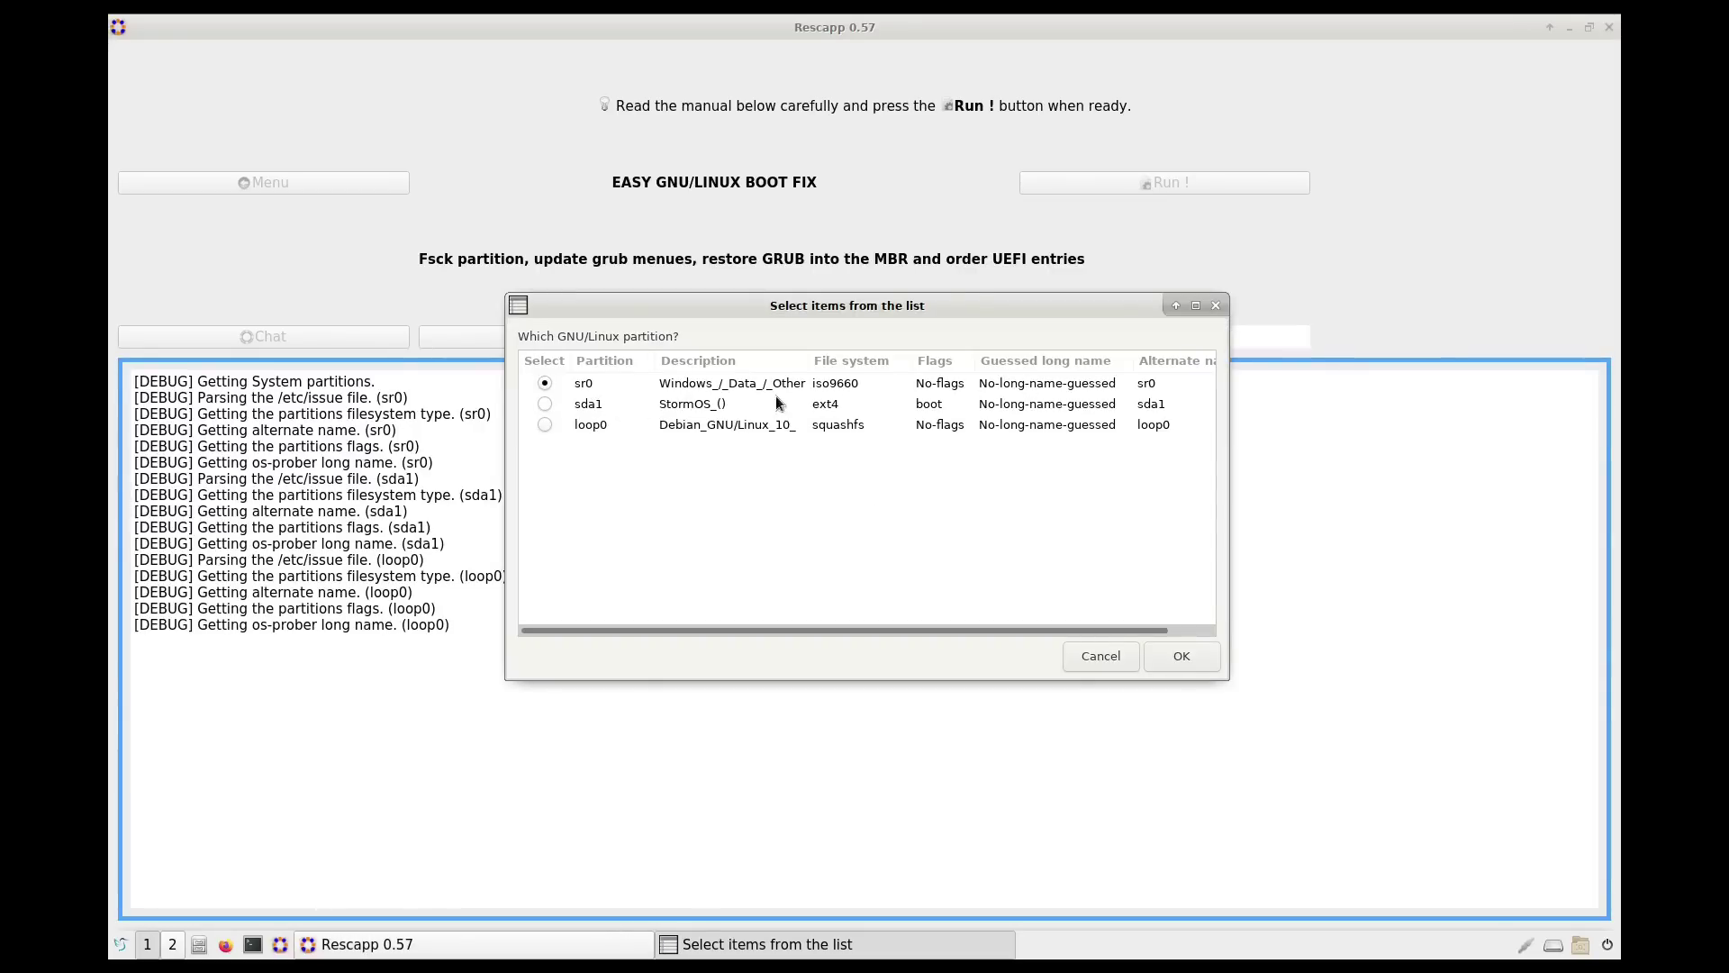
Step: Run Easy GNU/Linux Boot Fix on partition sda1, installing Grub to disk sda
left_click(549, 403)
left_click(1178, 654)
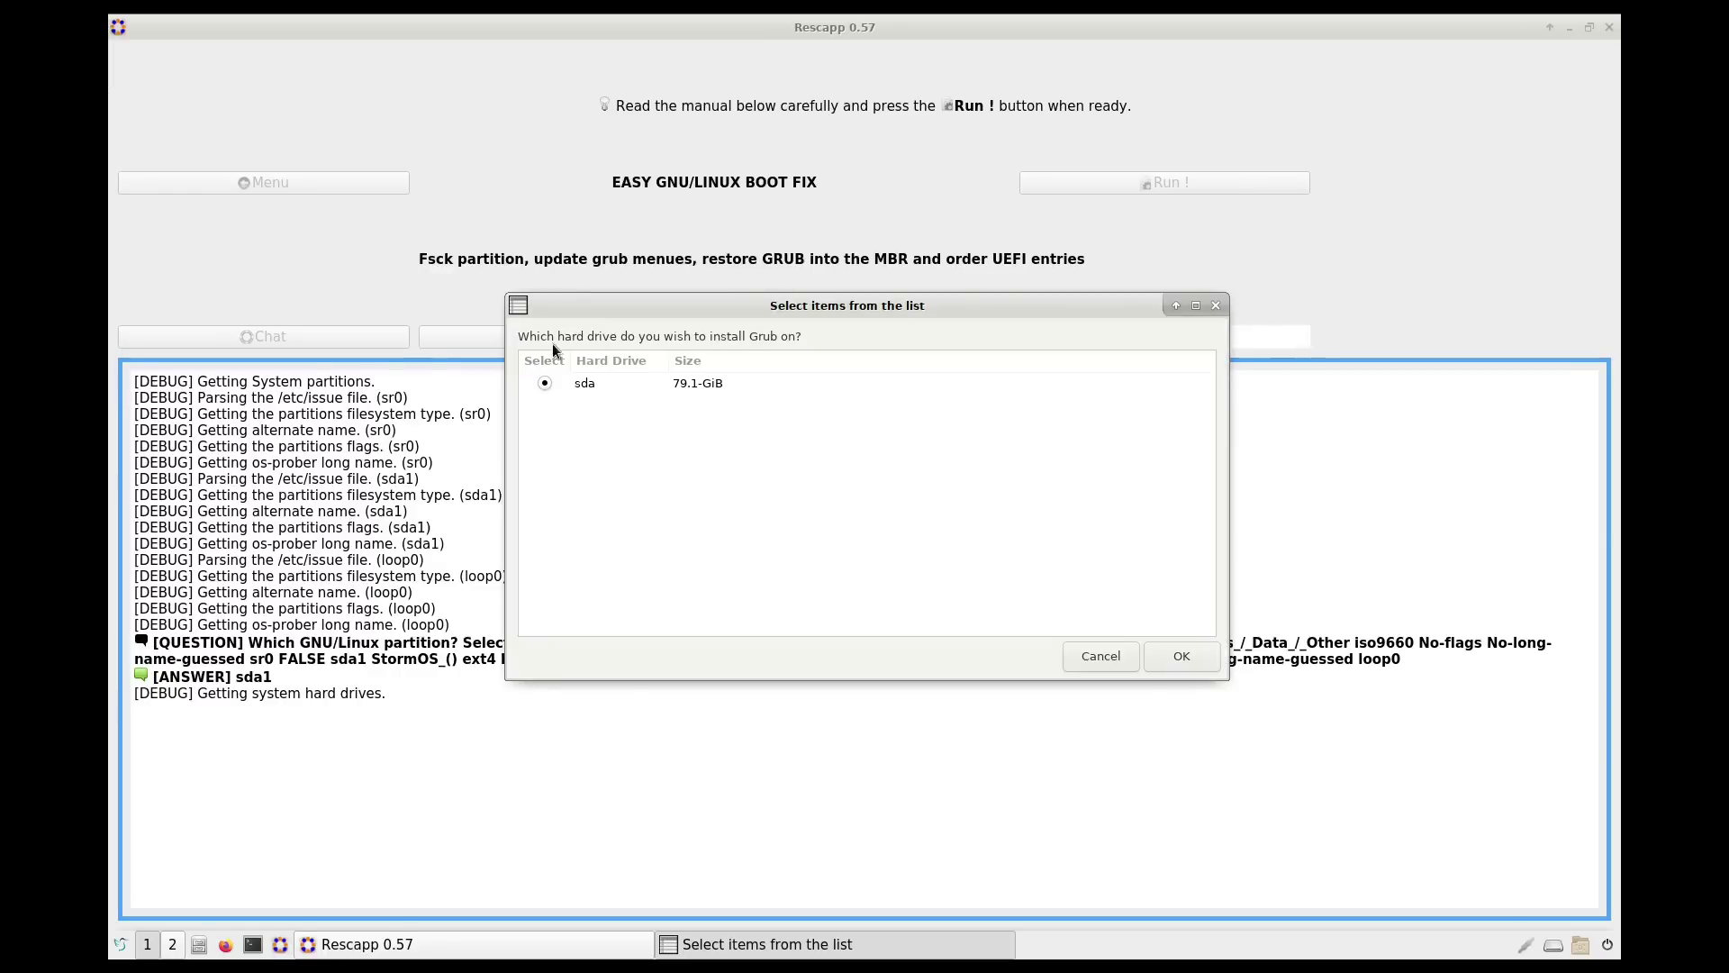
left_click(1190, 656)
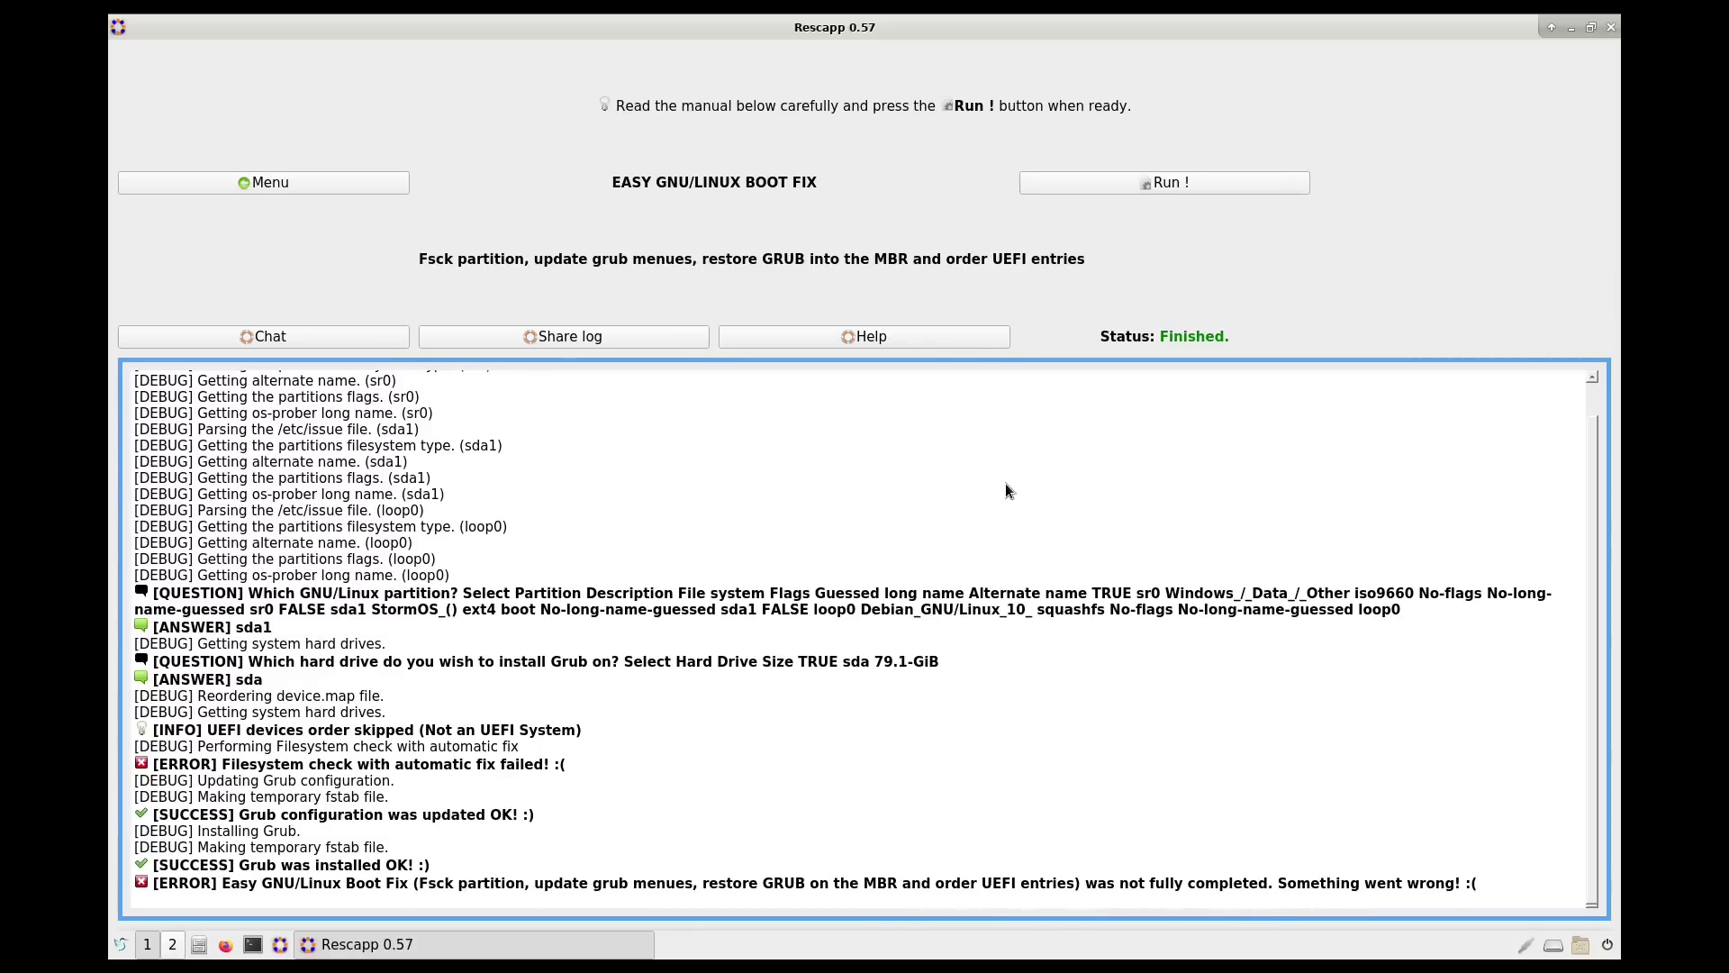
Step: Run Update Grub Menus on partition sda1, then return to the rescue options menu
left_click(264, 182)
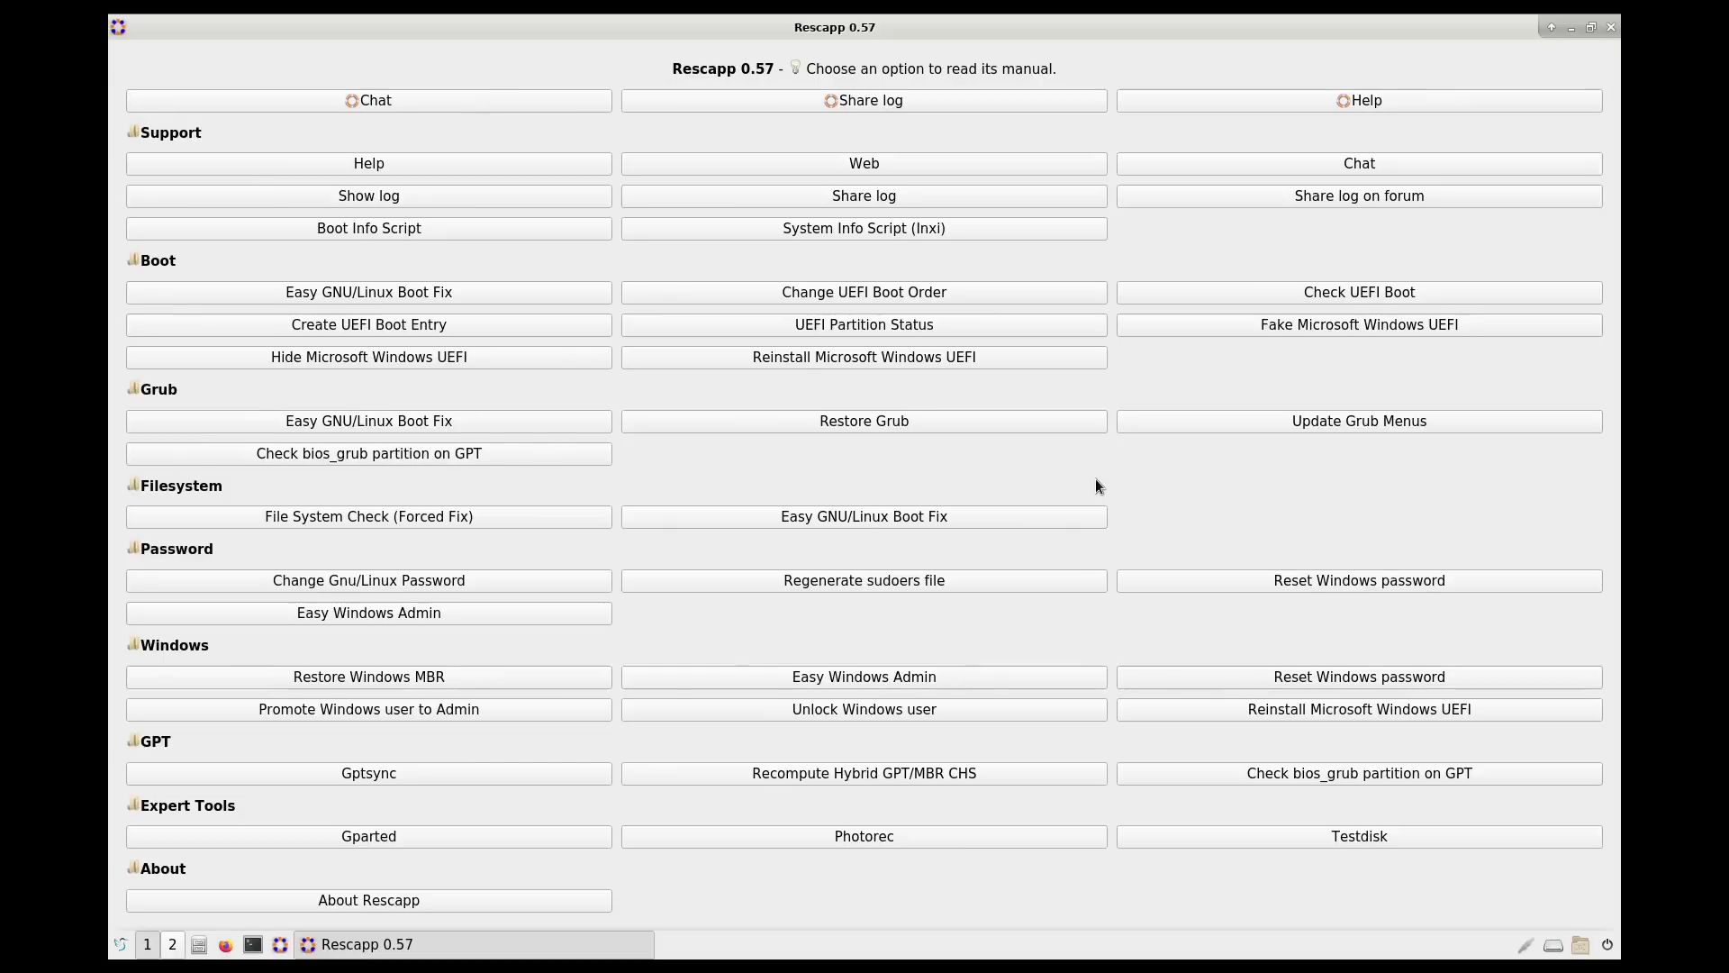
left_click(1337, 422)
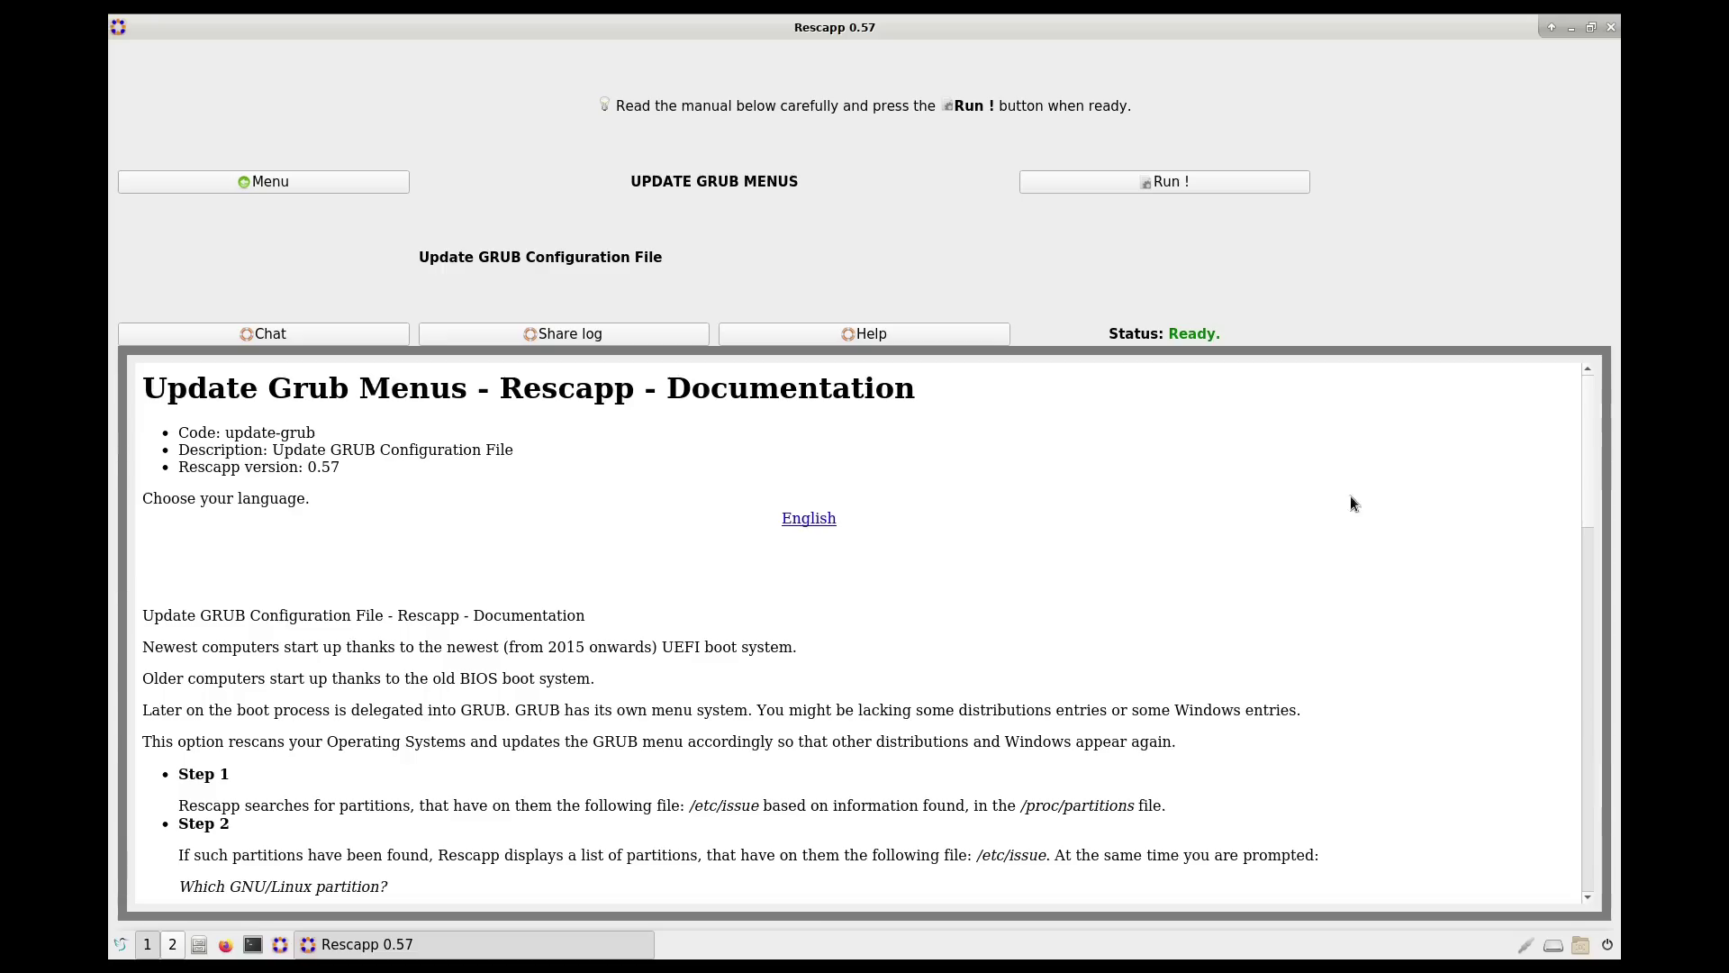
left_click(1157, 181)
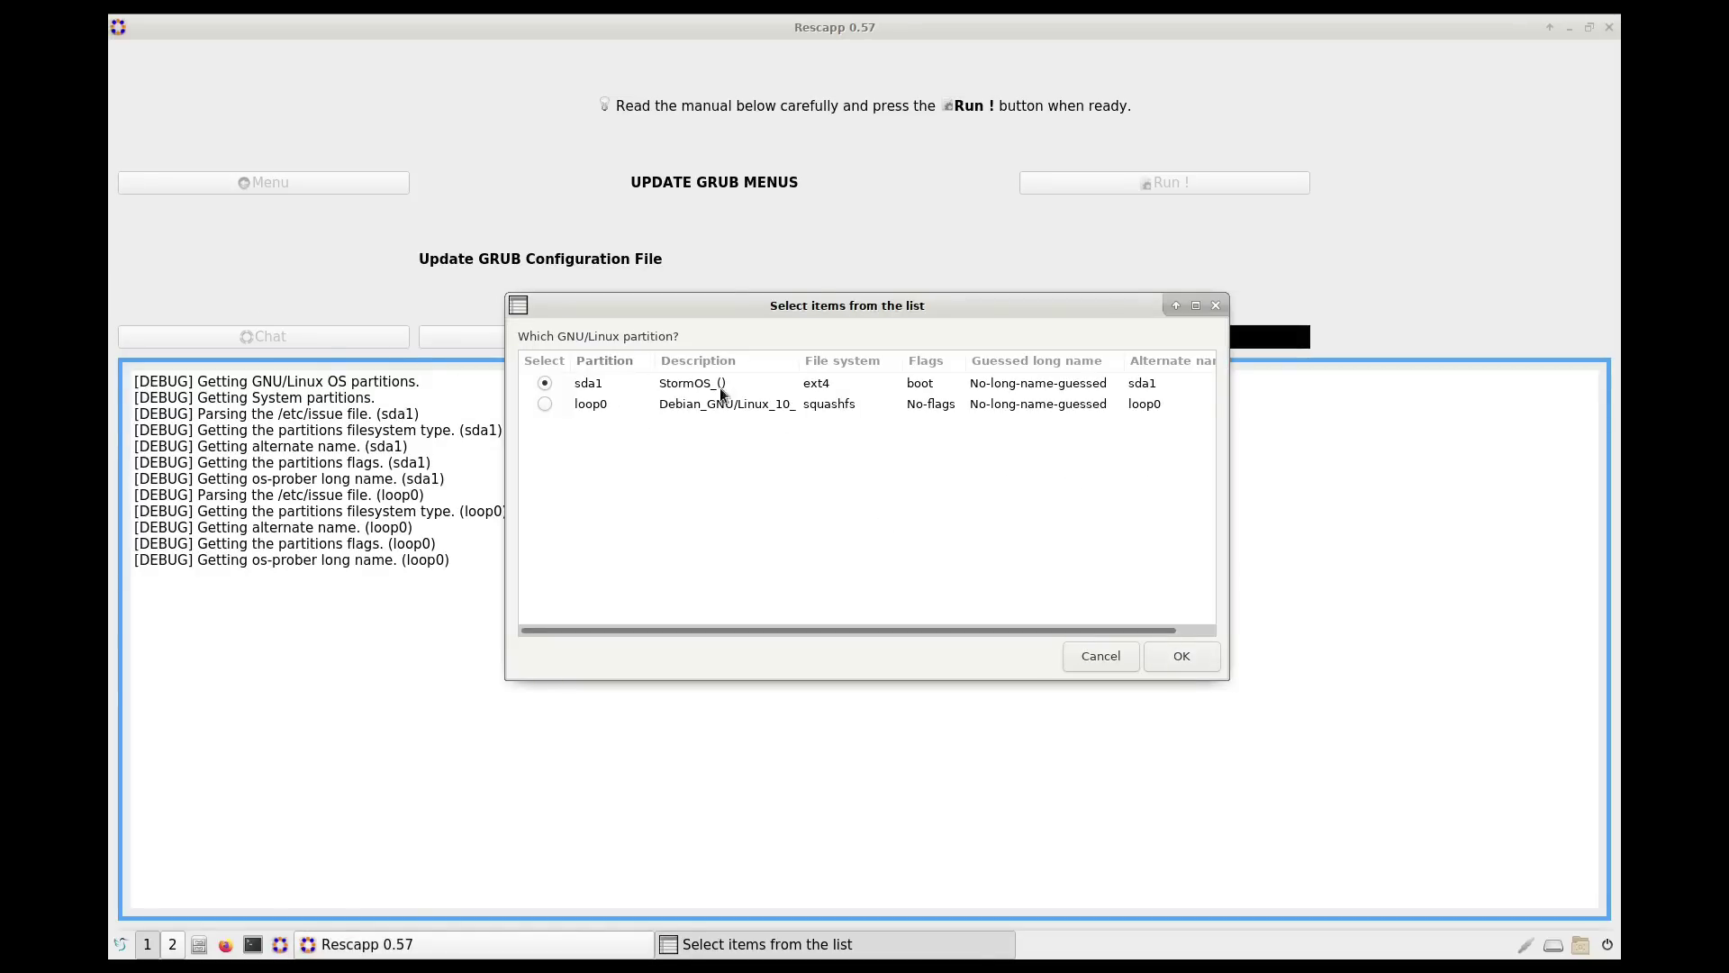
left_click(1178, 657)
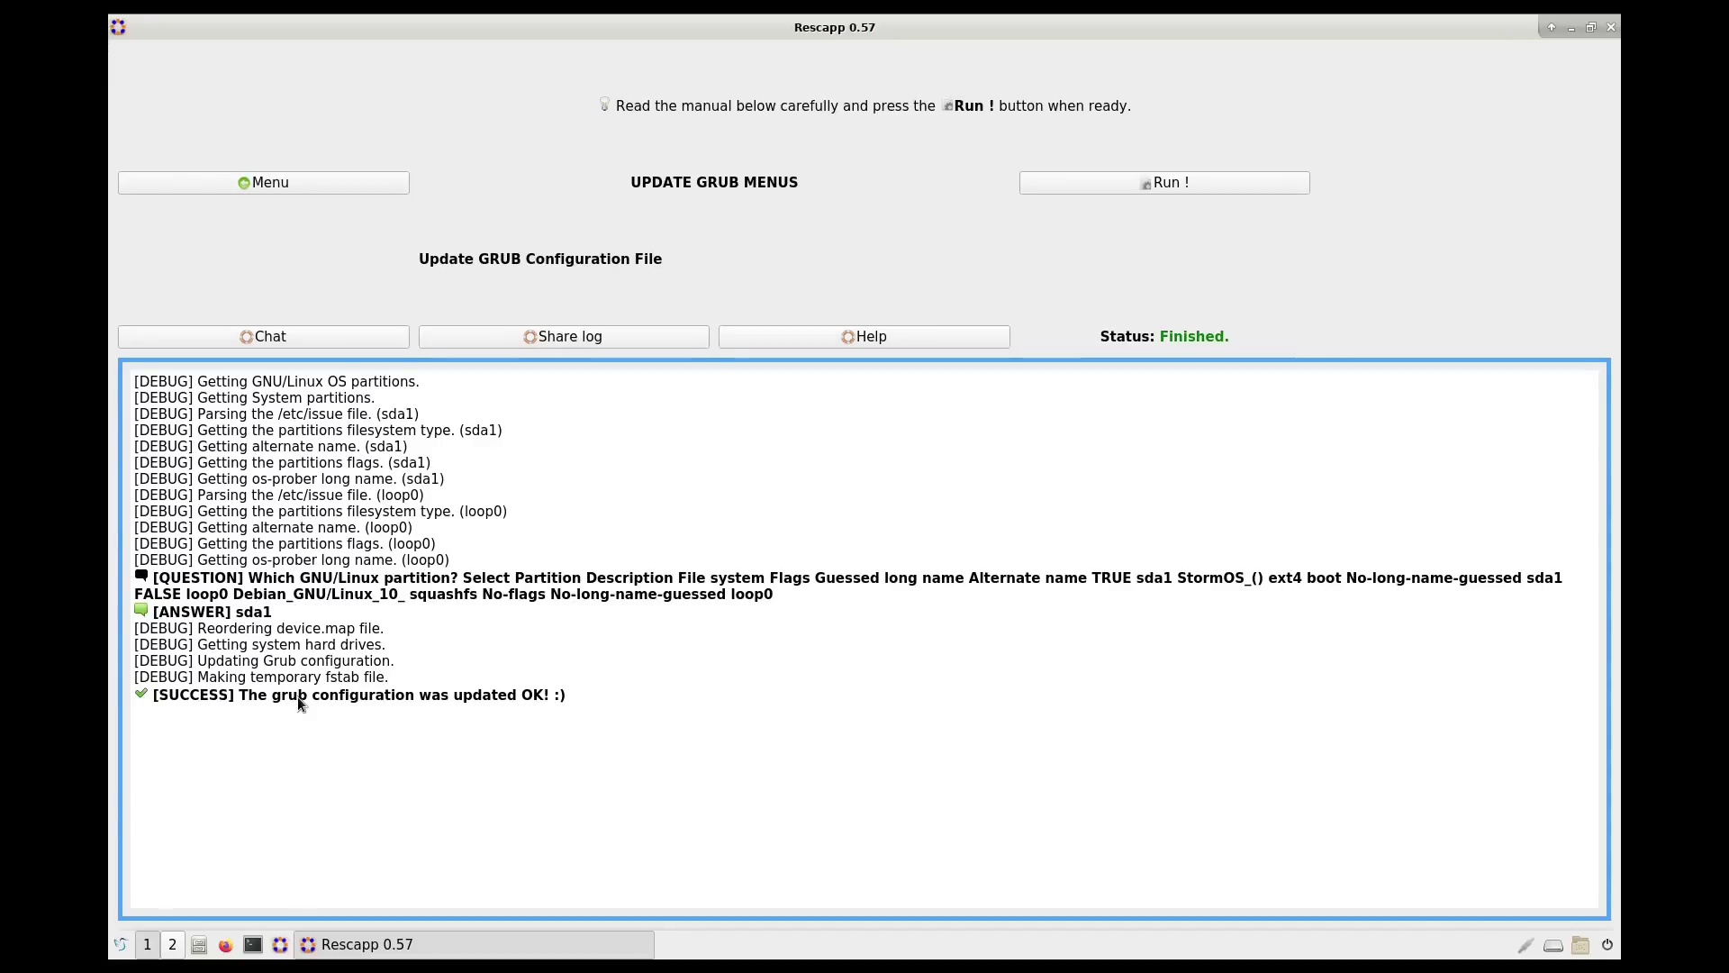
left_click(290, 175)
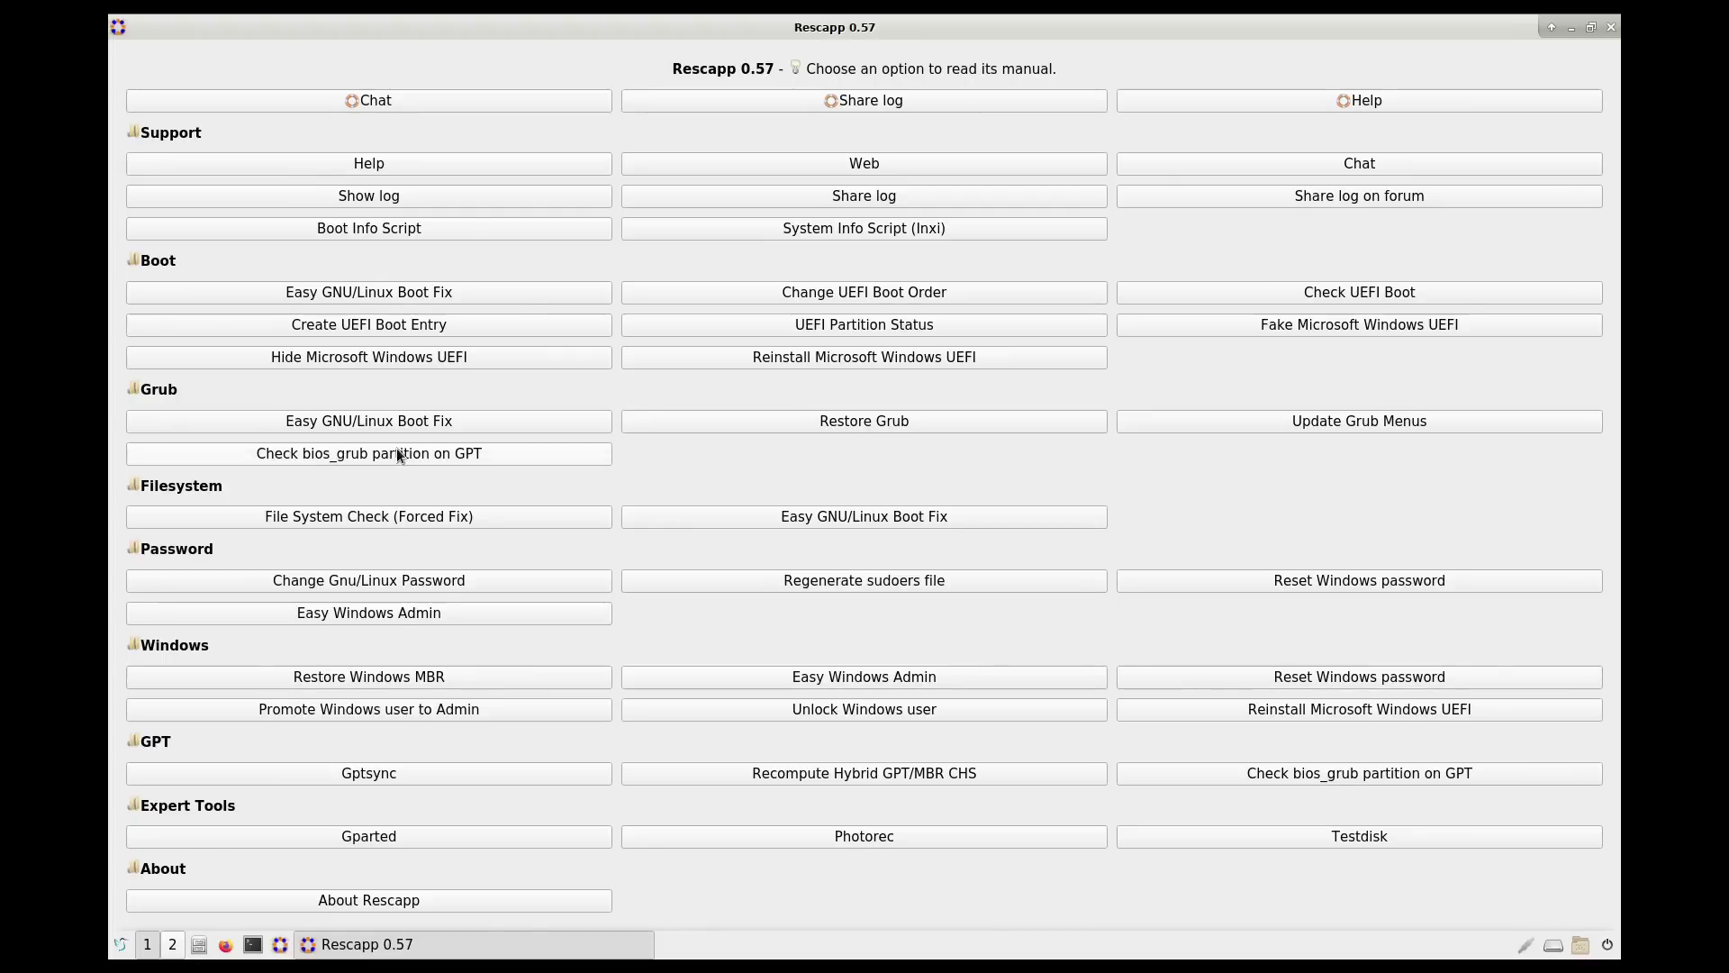
Step: Start Change Gnu/Linux Password on sda1 and select the regular user account at the list's end
left_click(408, 585)
scroll(483, 545, "down", 8)
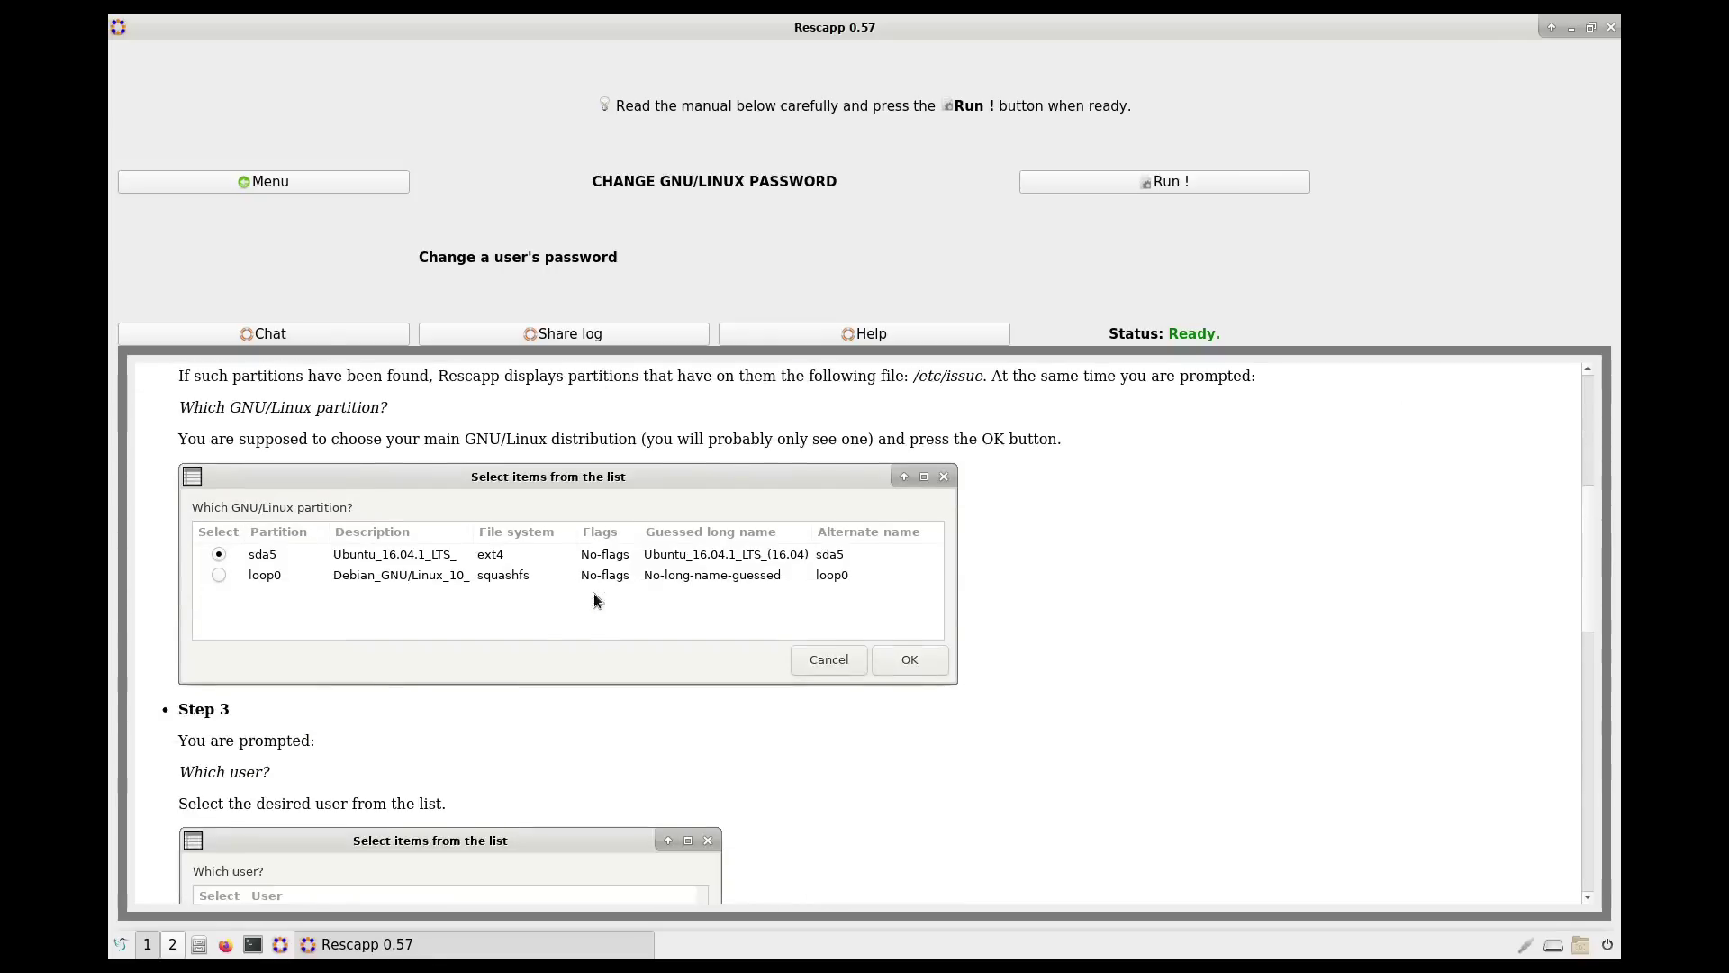
left_click(1164, 182)
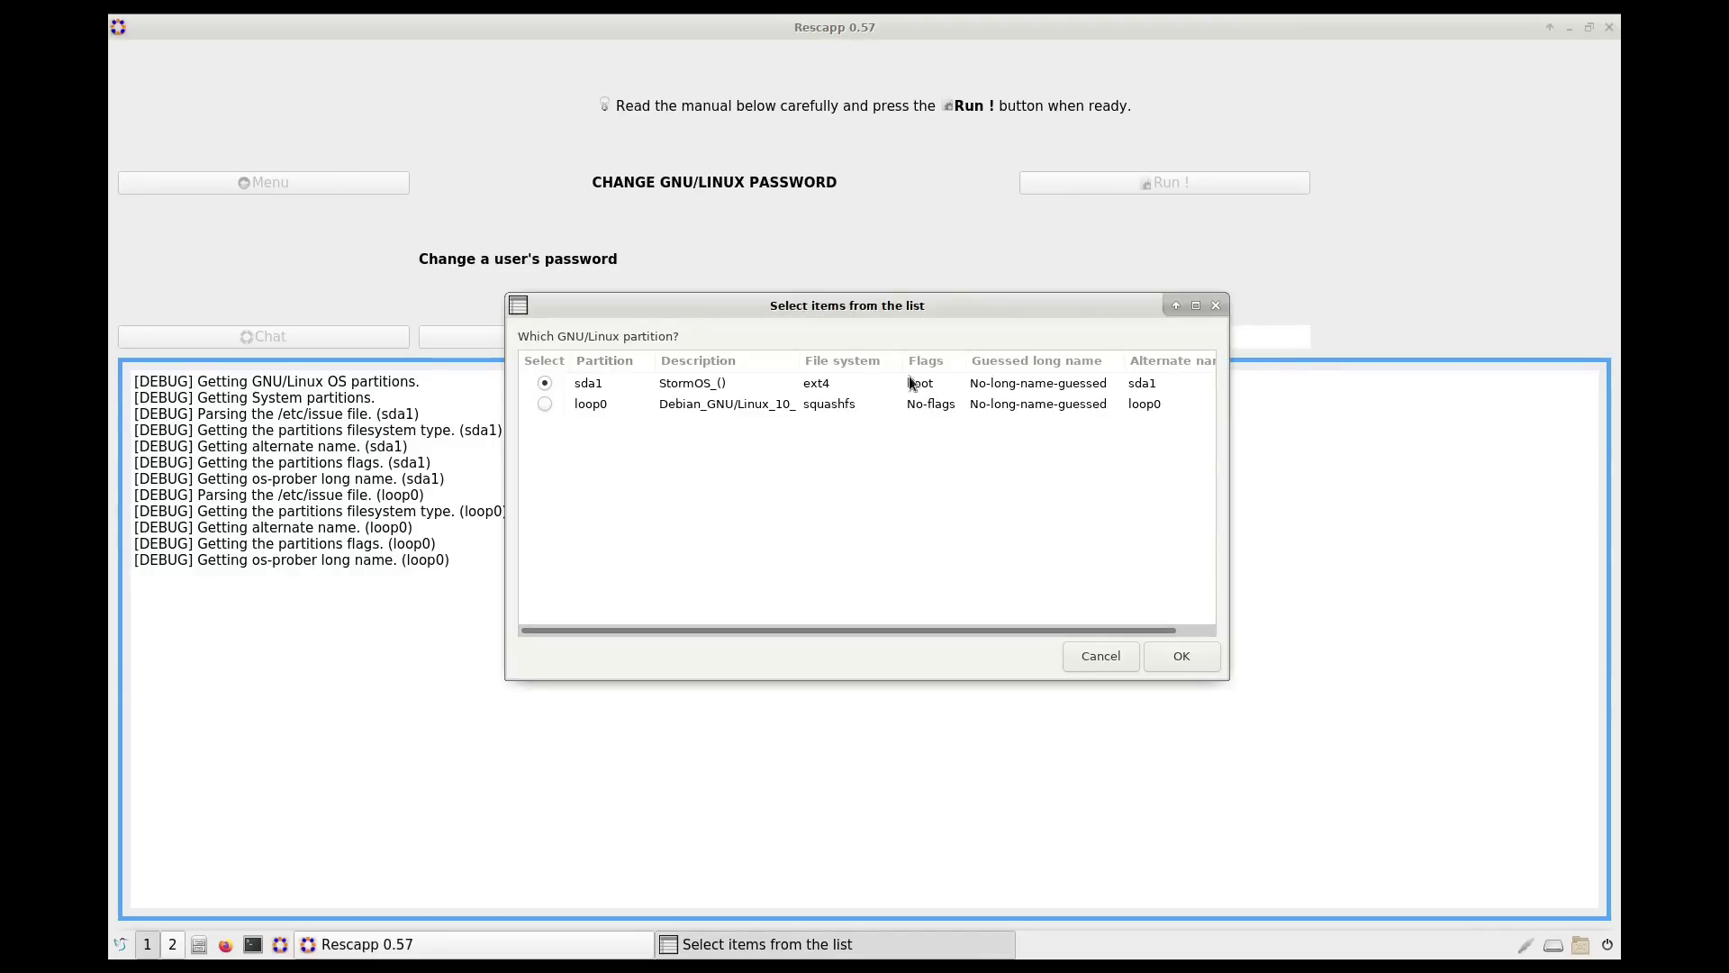
left_click(1185, 657)
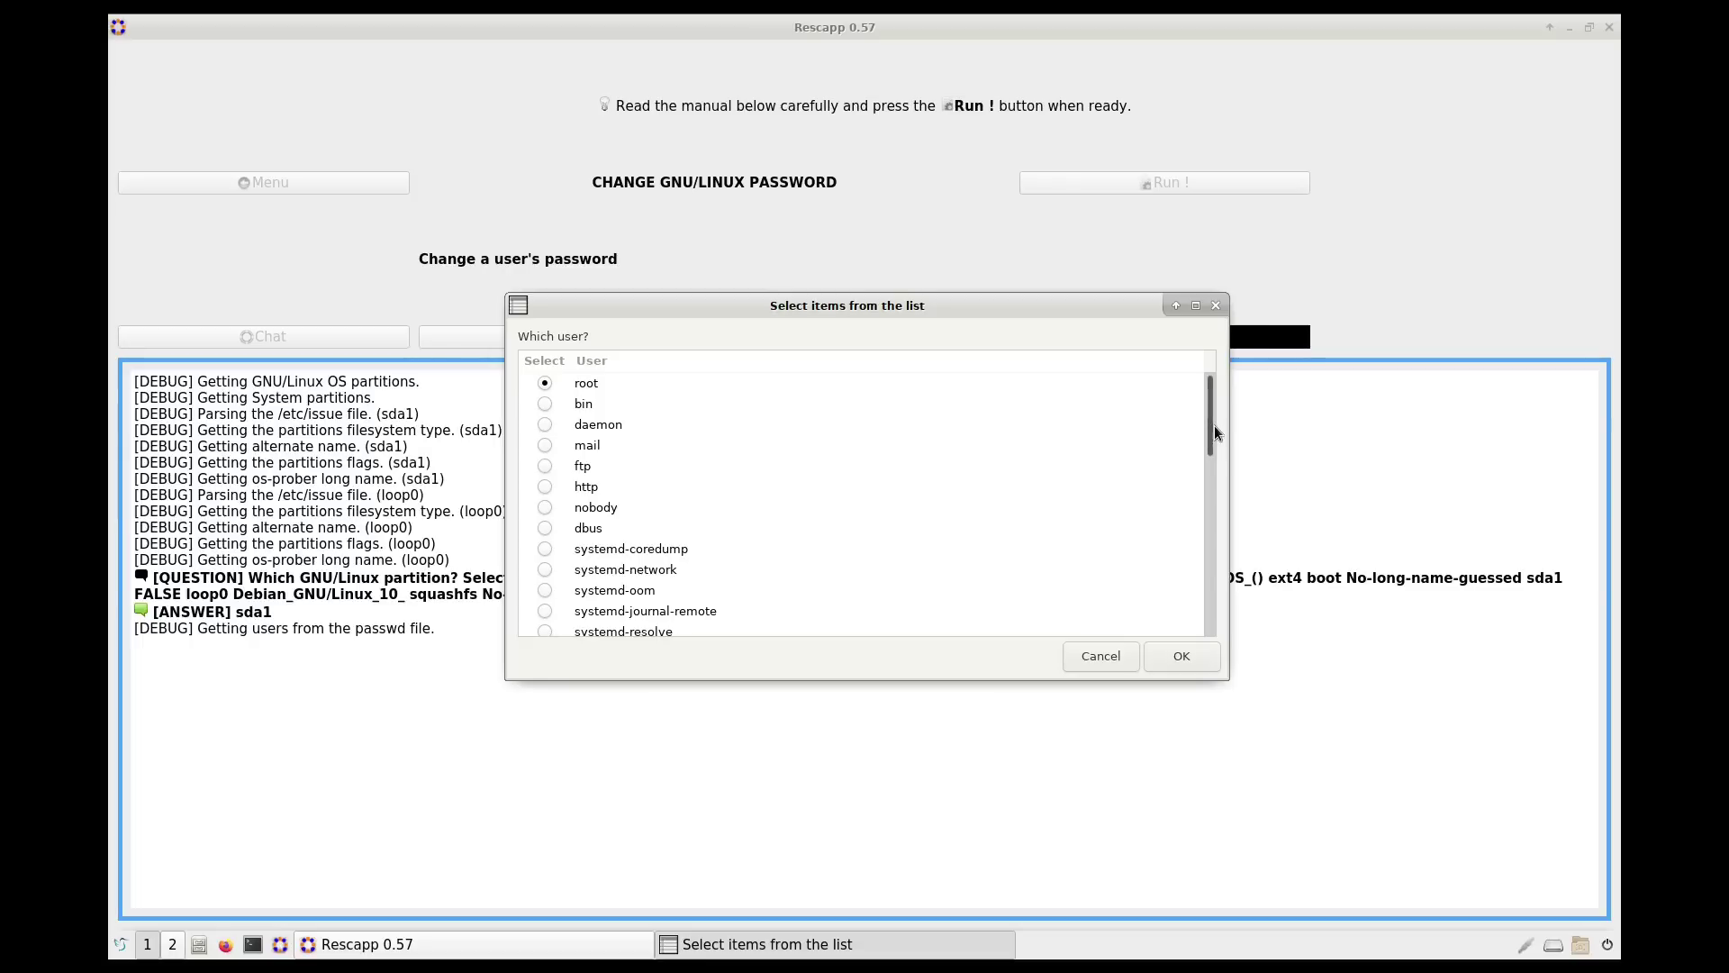
left_click_drag(1214, 425, 913, 607)
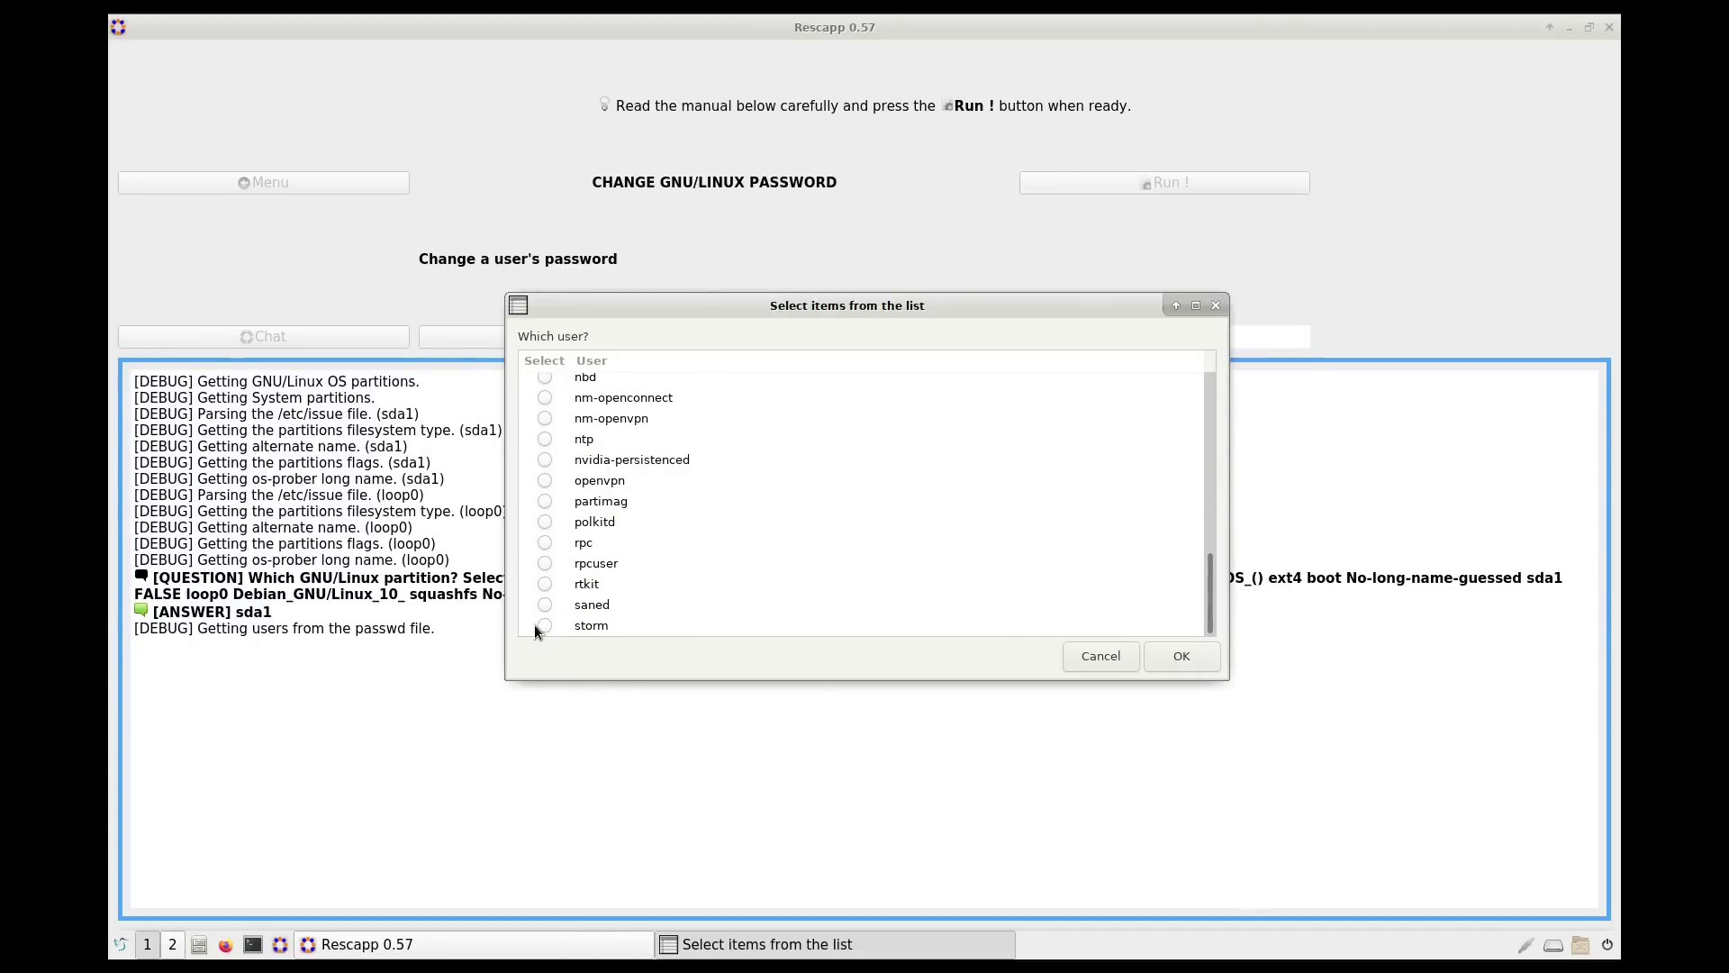
left_click(543, 625)
left_click(1182, 655)
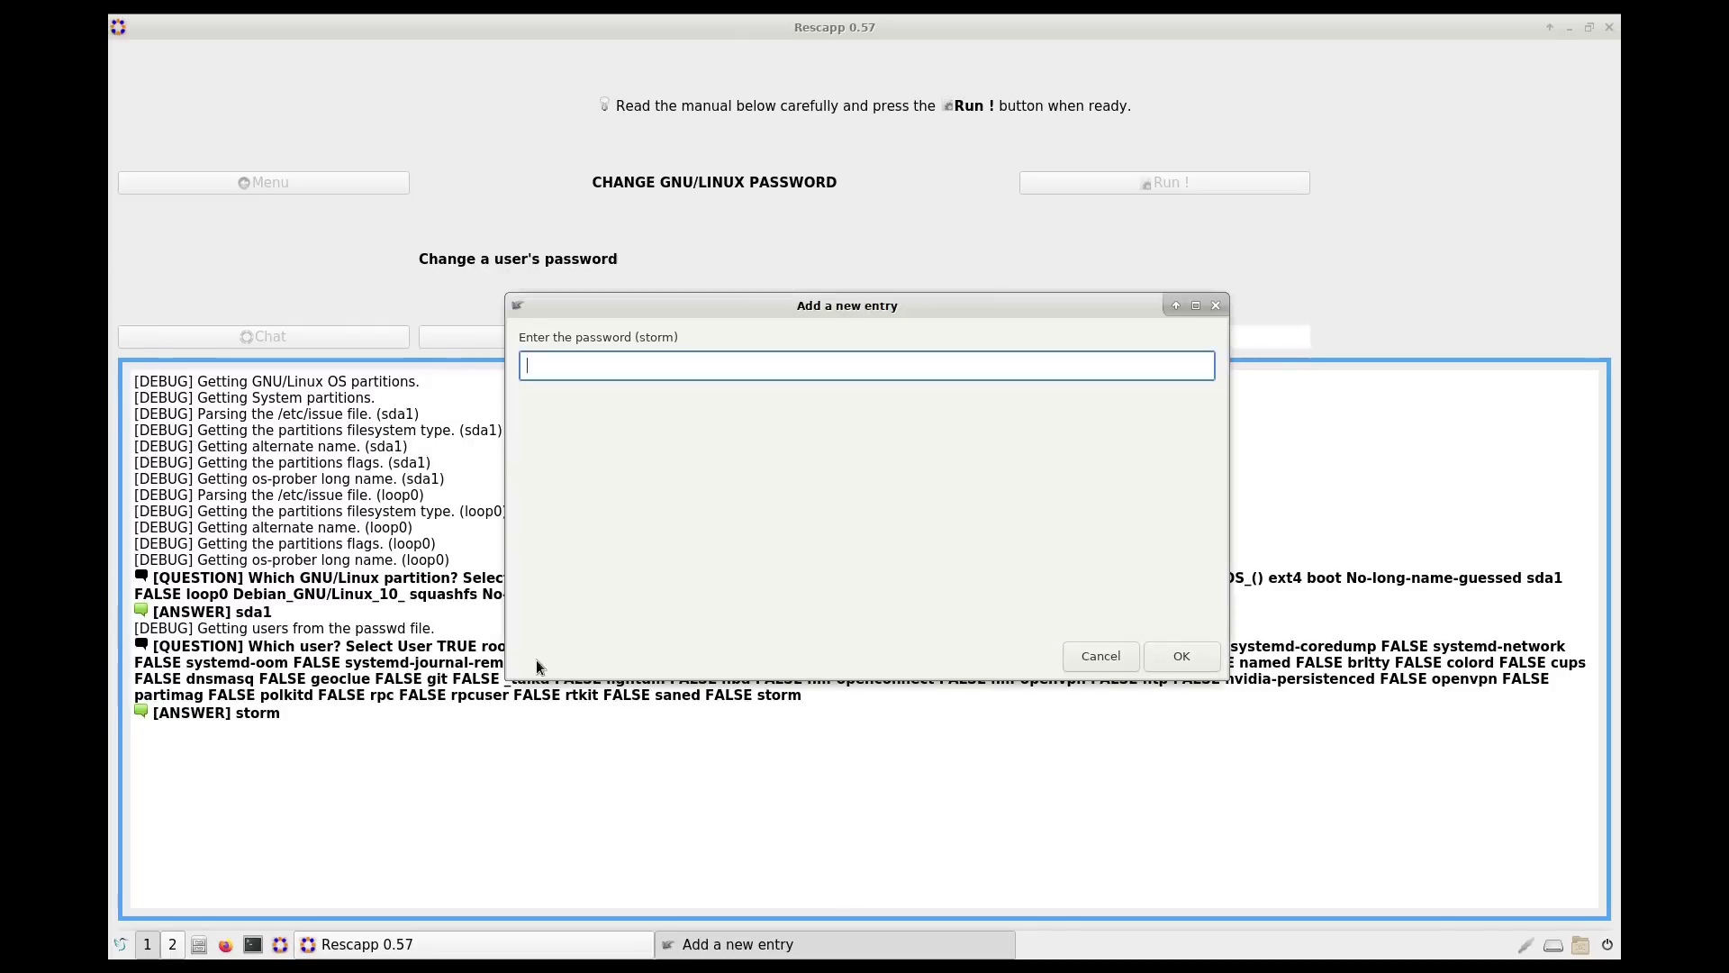
Step: Enter the new password for that user, submit it, and return to the rescue options menu
type("srt")
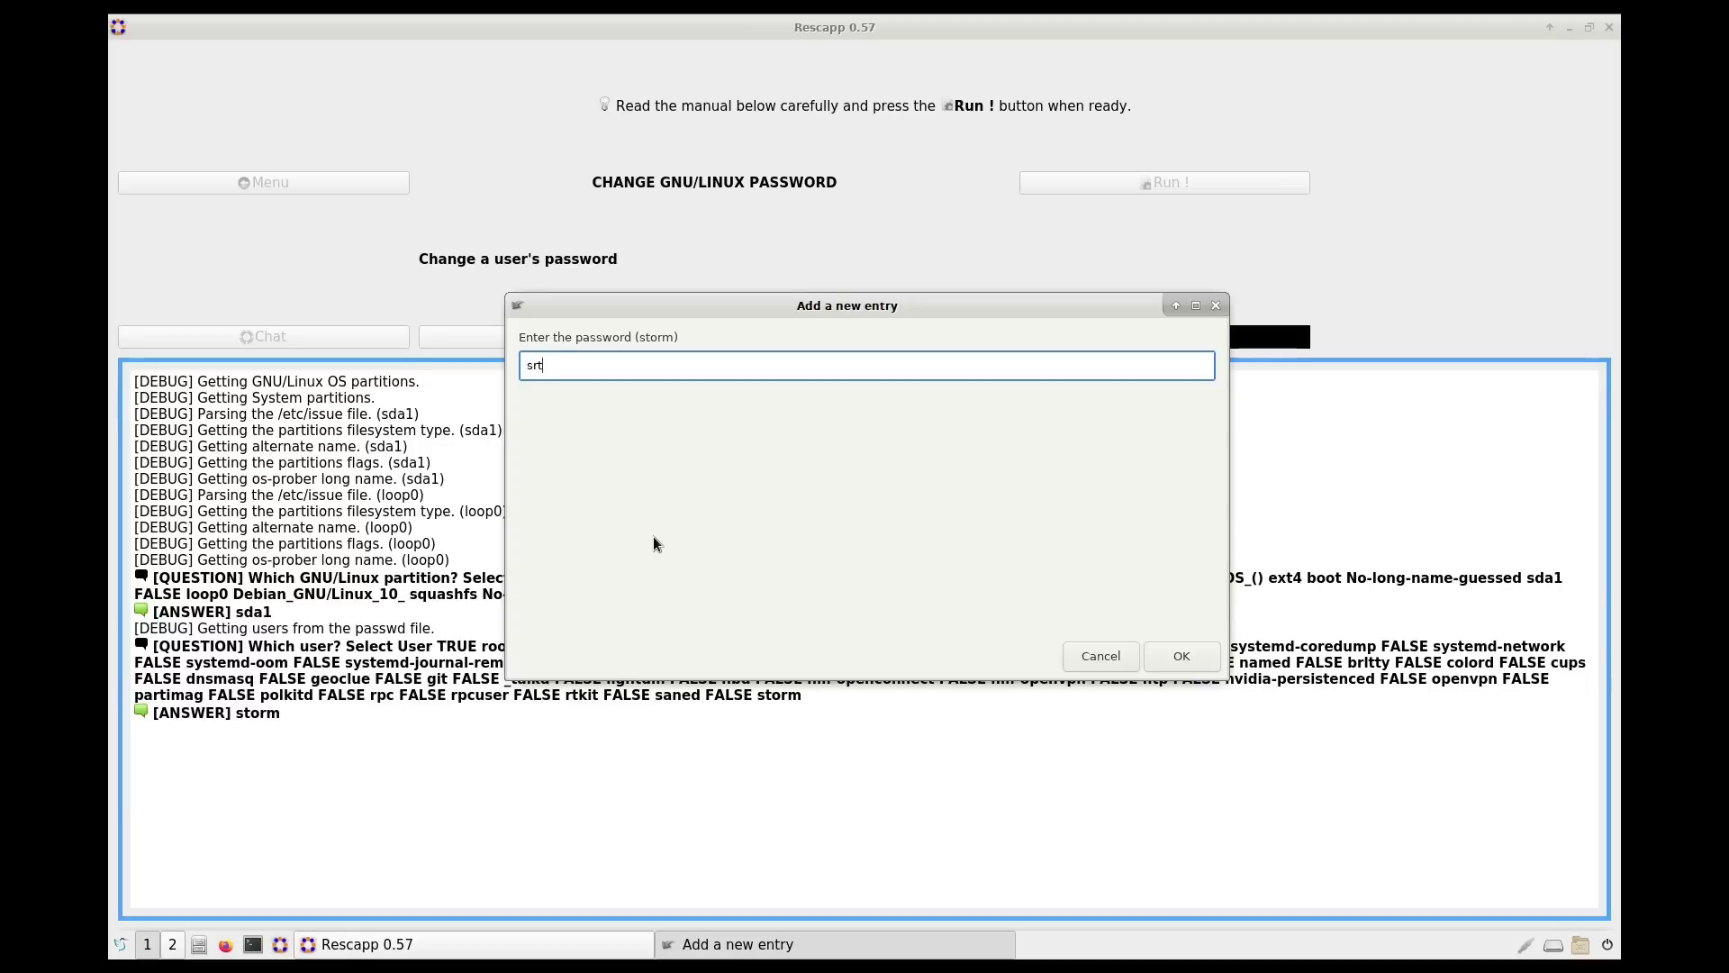
key("BackSpace")
type("trongpassword")
left_click(1201, 652)
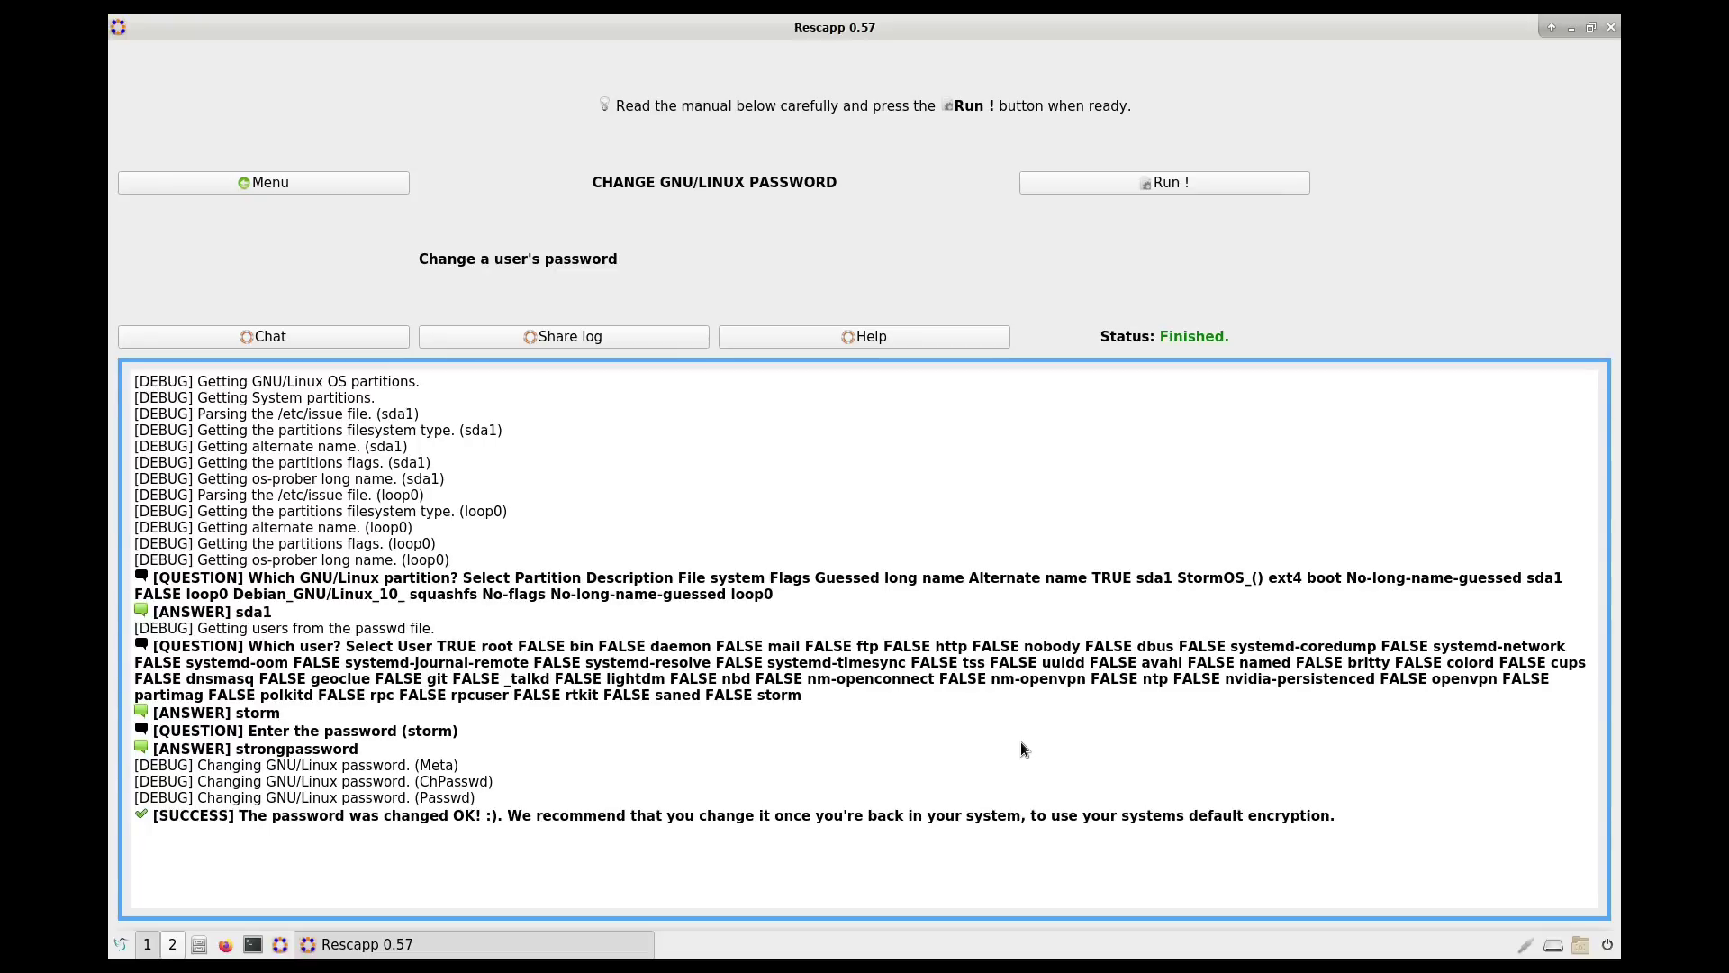
left_click(331, 178)
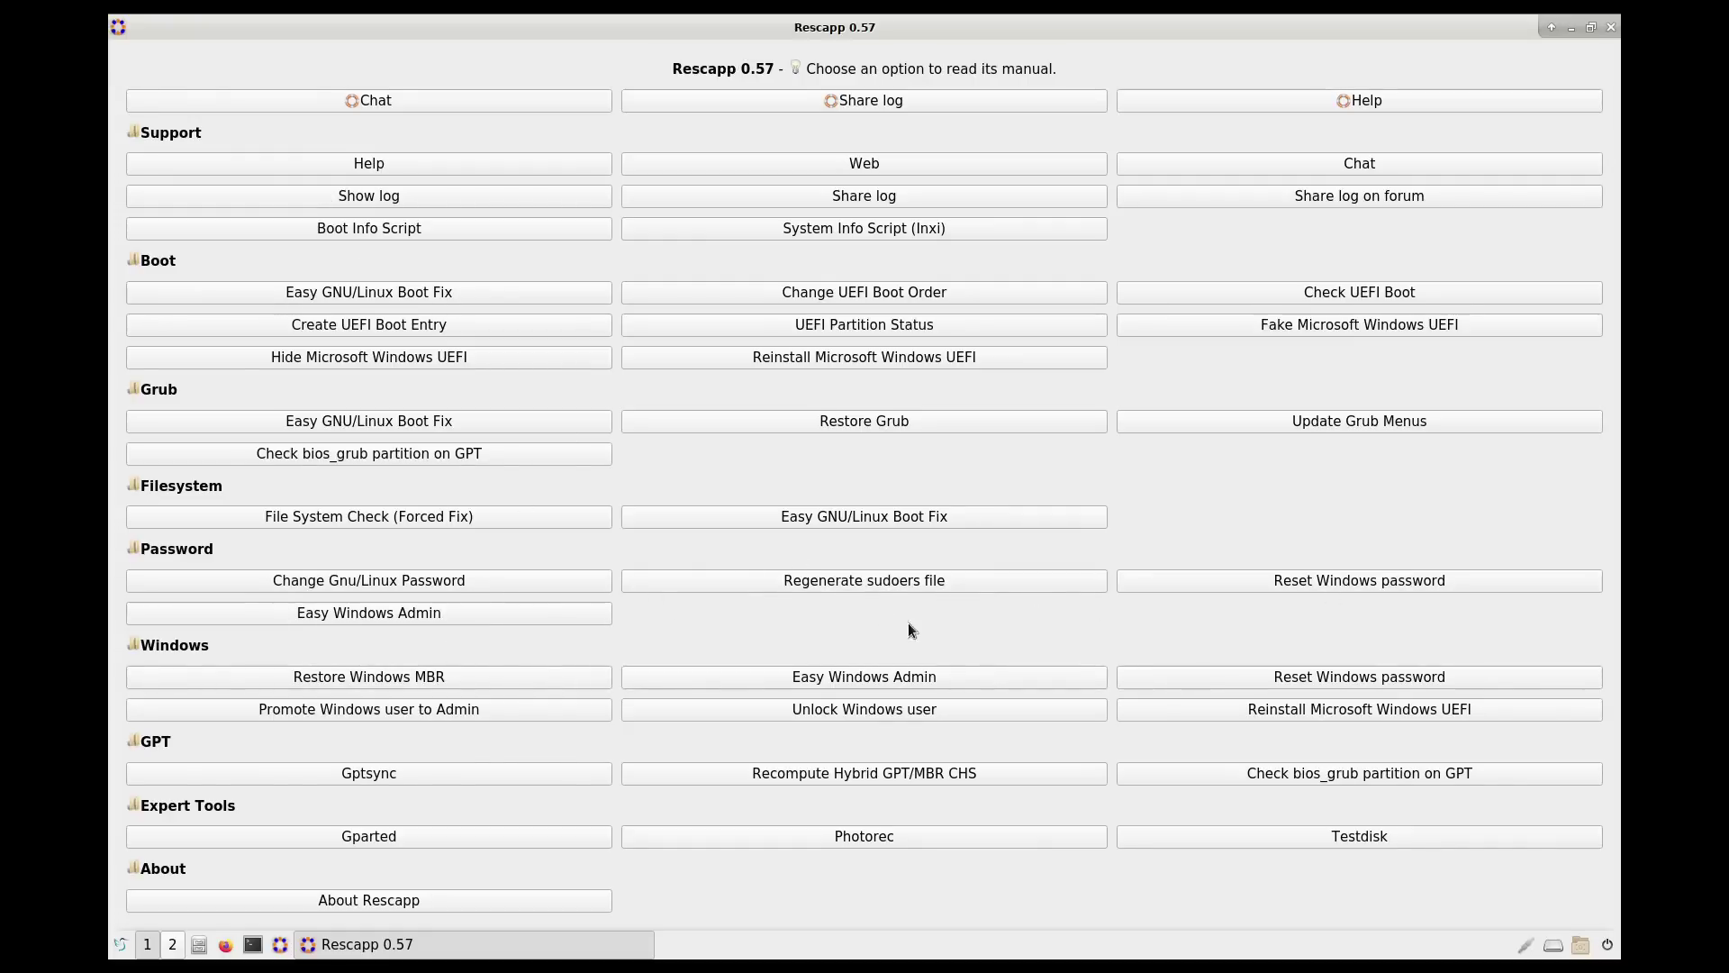
Step: Read the 'Regenerate sudoers file' manual, return to the Rescapp menu, and close Rescapp
left_click(879, 587)
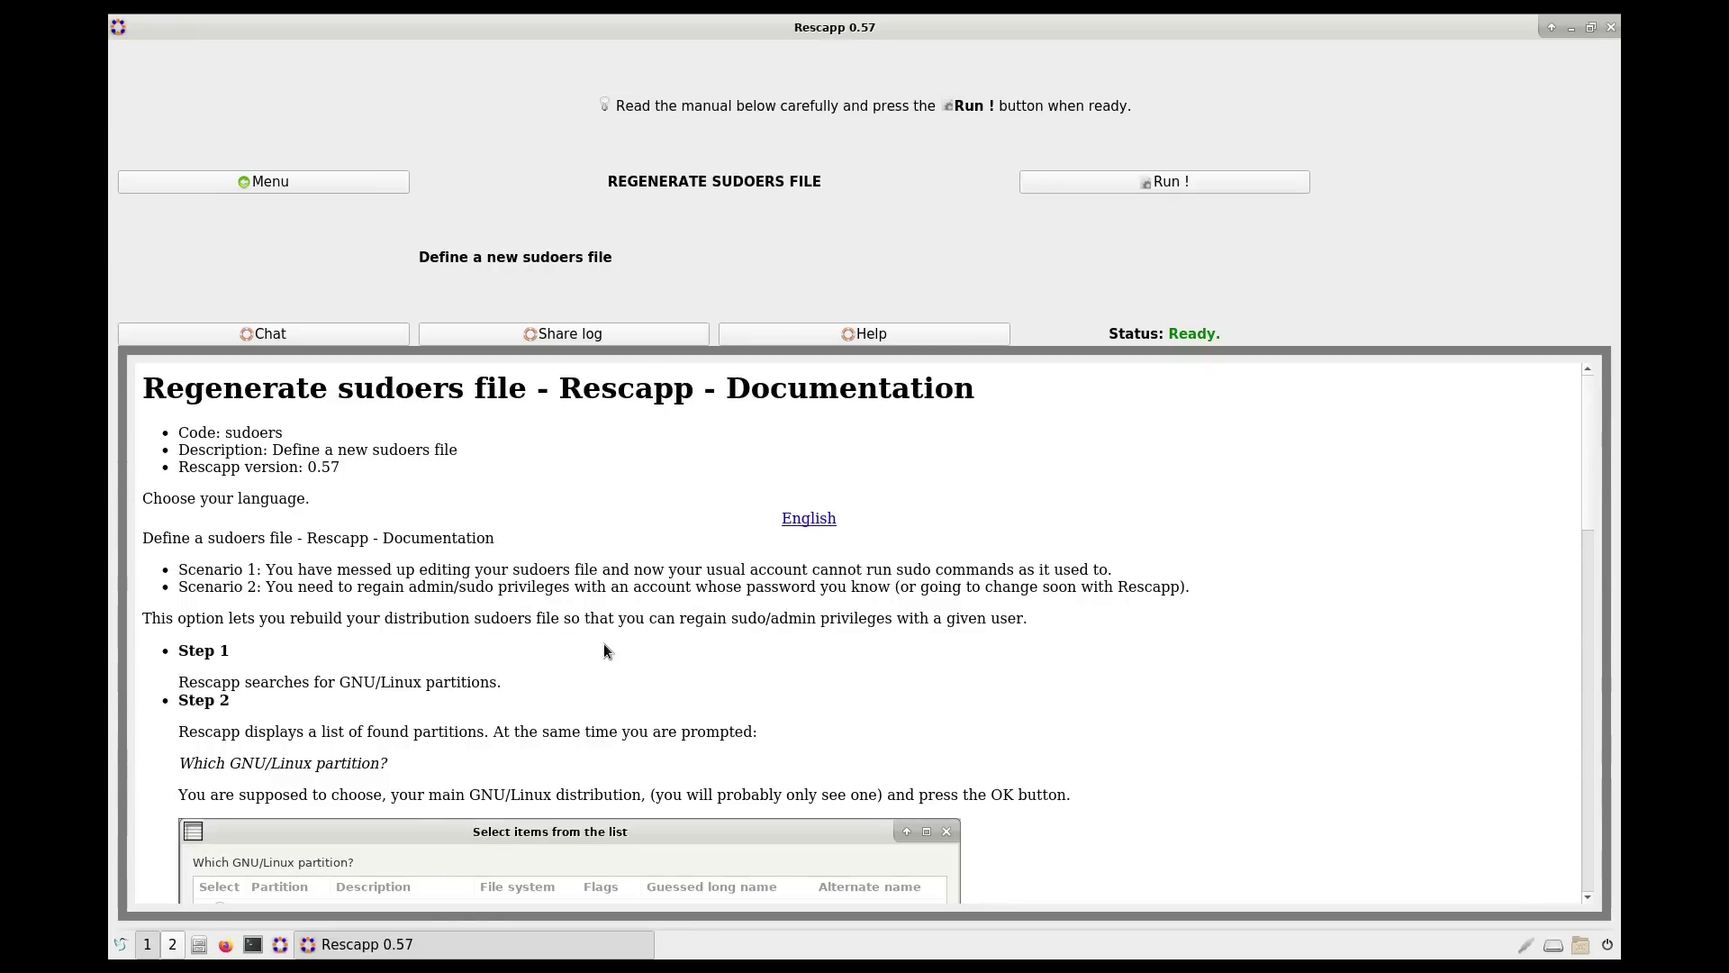
scroll(607, 645, "down", 10)
scroll(618, 648, "up", 5)
scroll(620, 645, "down", 5)
scroll(621, 639, "up", 15)
left_click(283, 184)
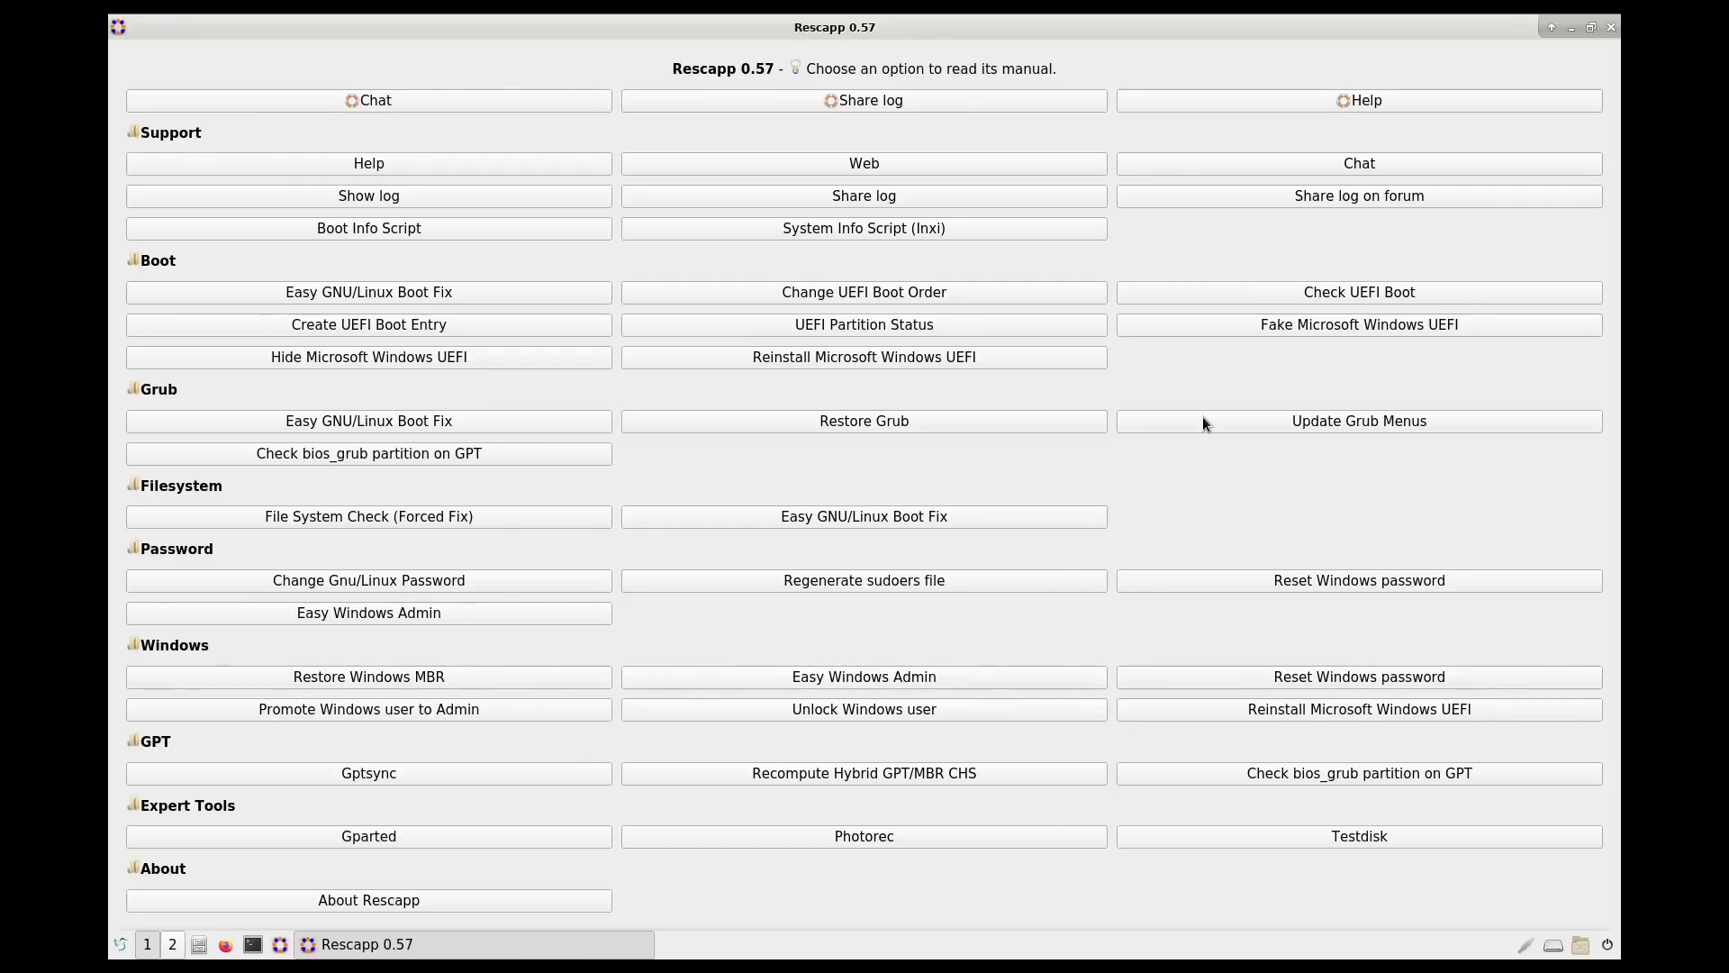
left_click(1608, 28)
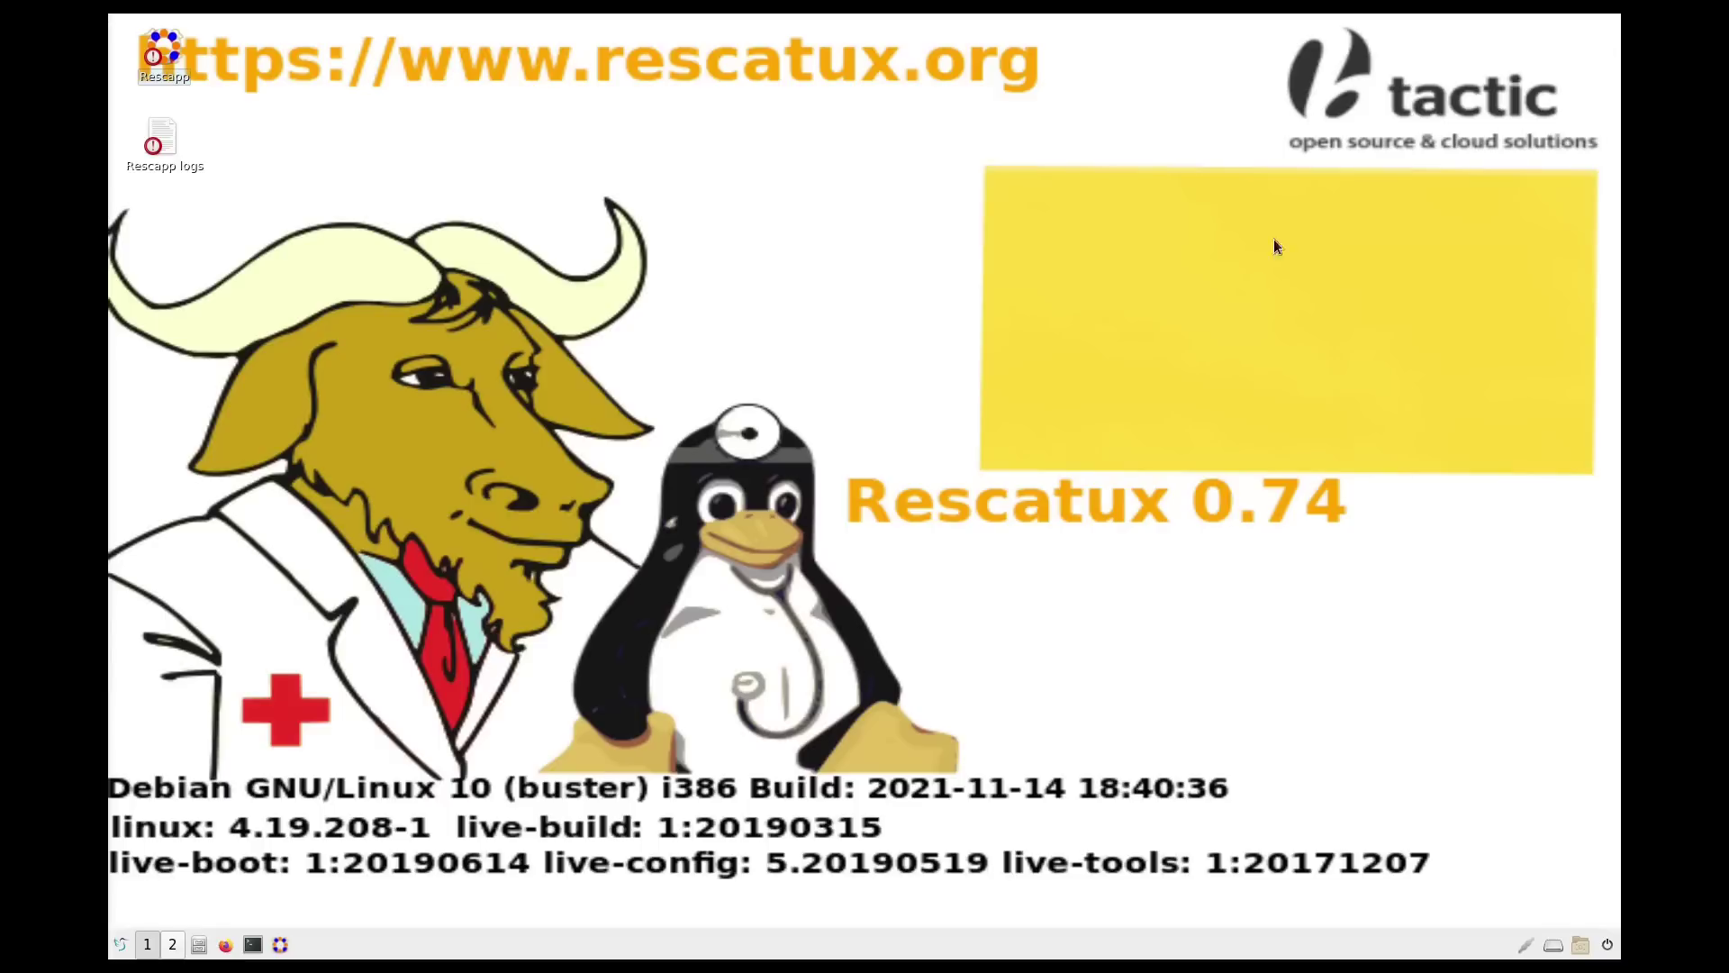
Step: Power off Rescatux with Leave > Shutdown, then start the Storm OS virtual machine
left_click(122, 946)
mouse_move(180, 869)
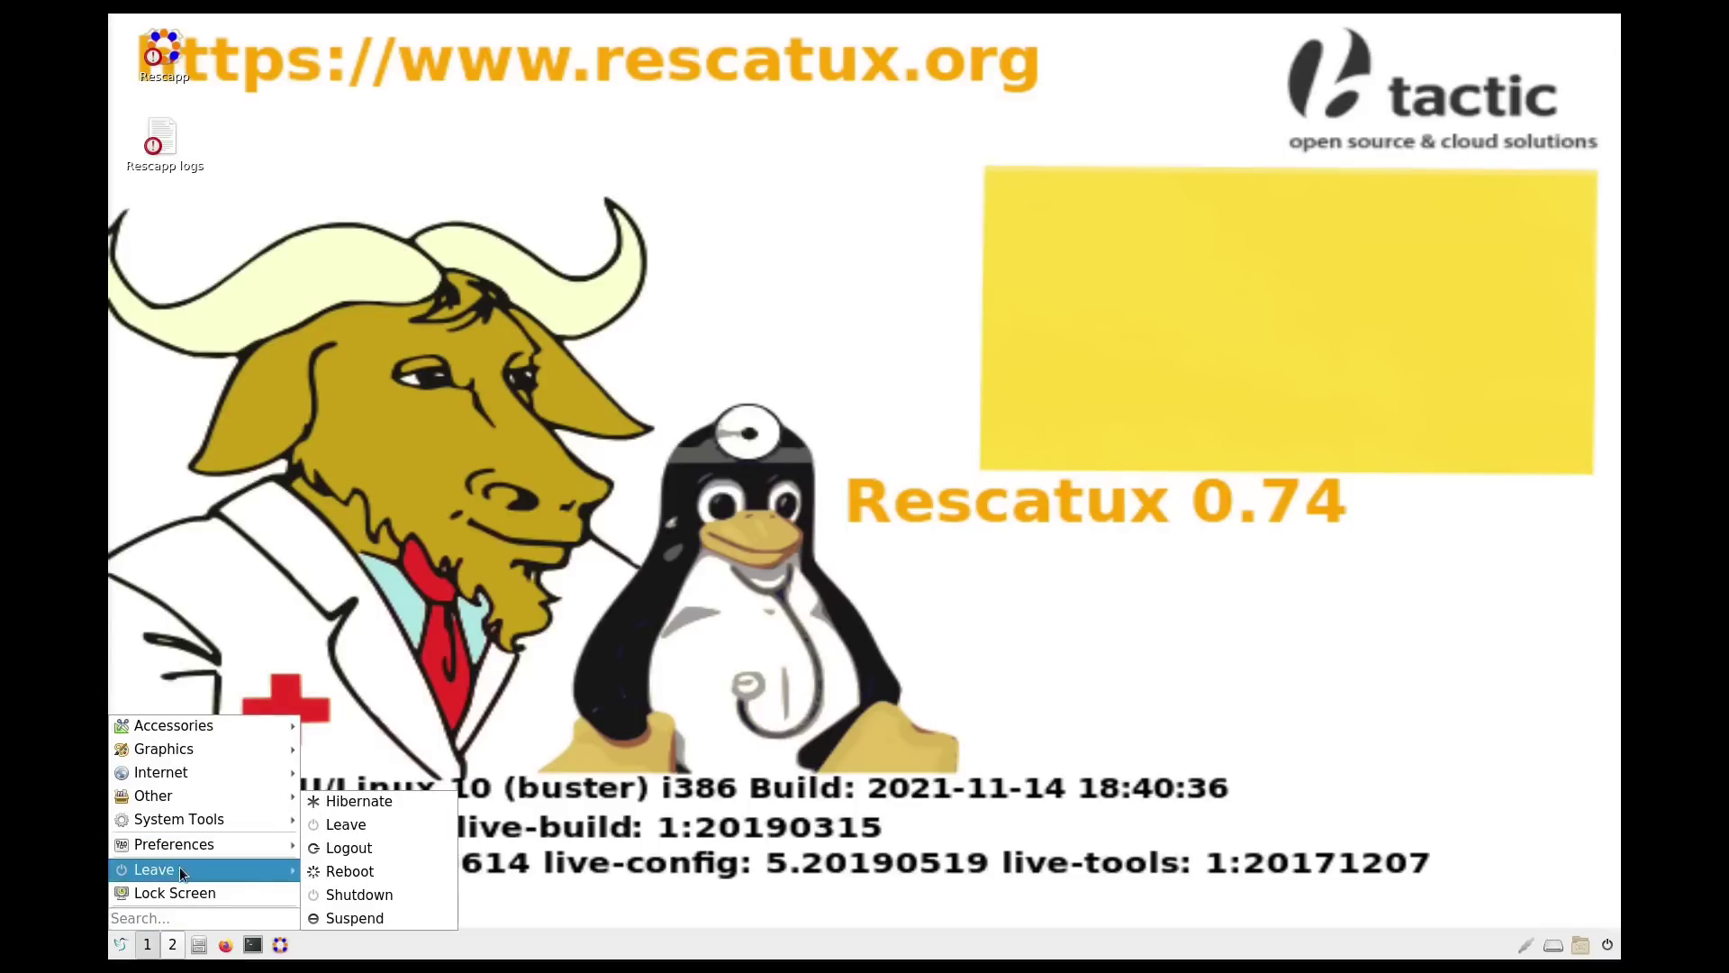
left_click(376, 899)
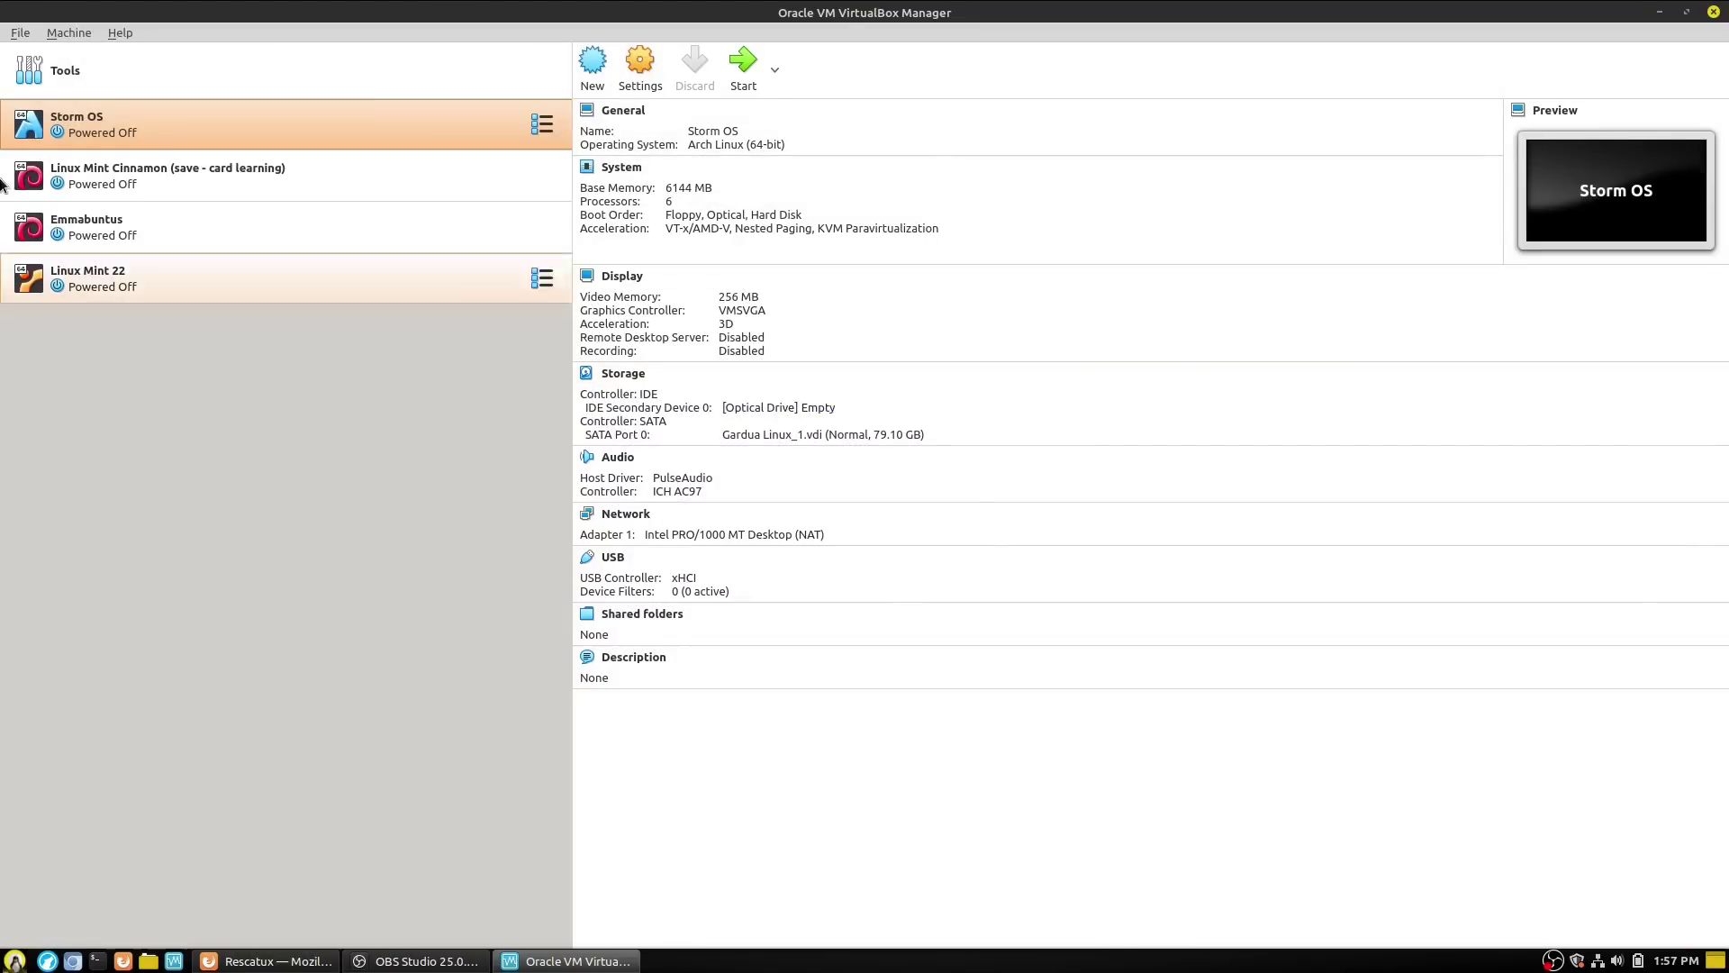
left_click(743, 67)
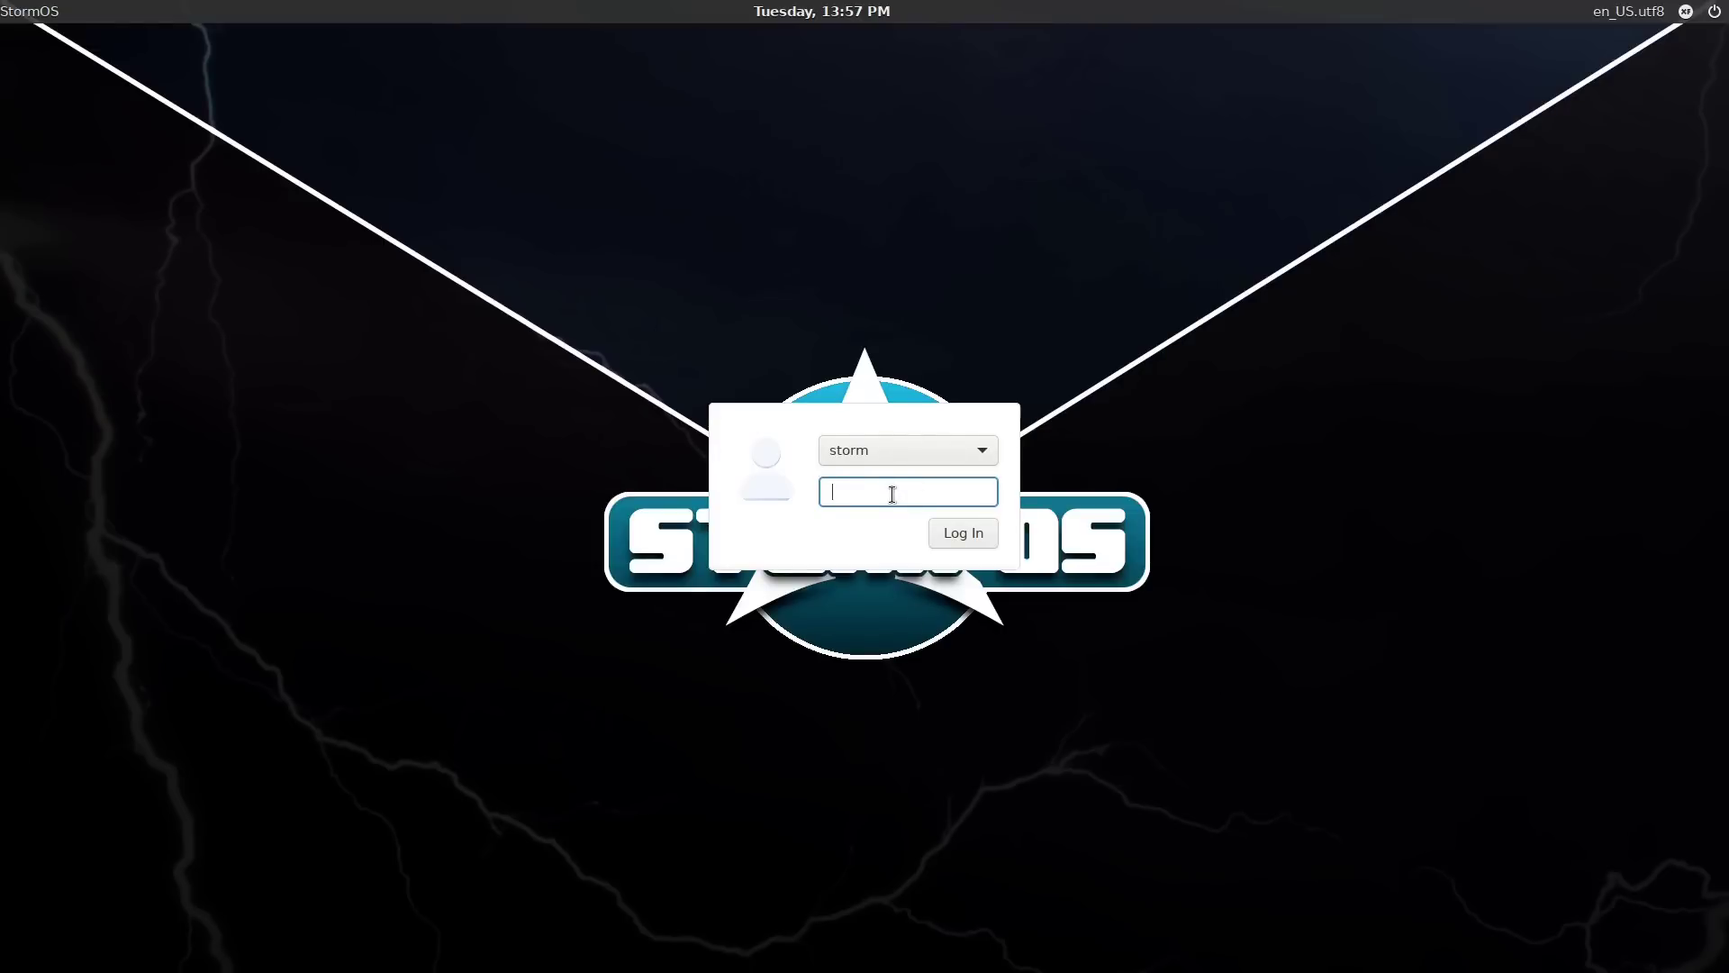
Step: Enter the StormOS account password to log in, then move down the boot device list
type("stormos_passwd")
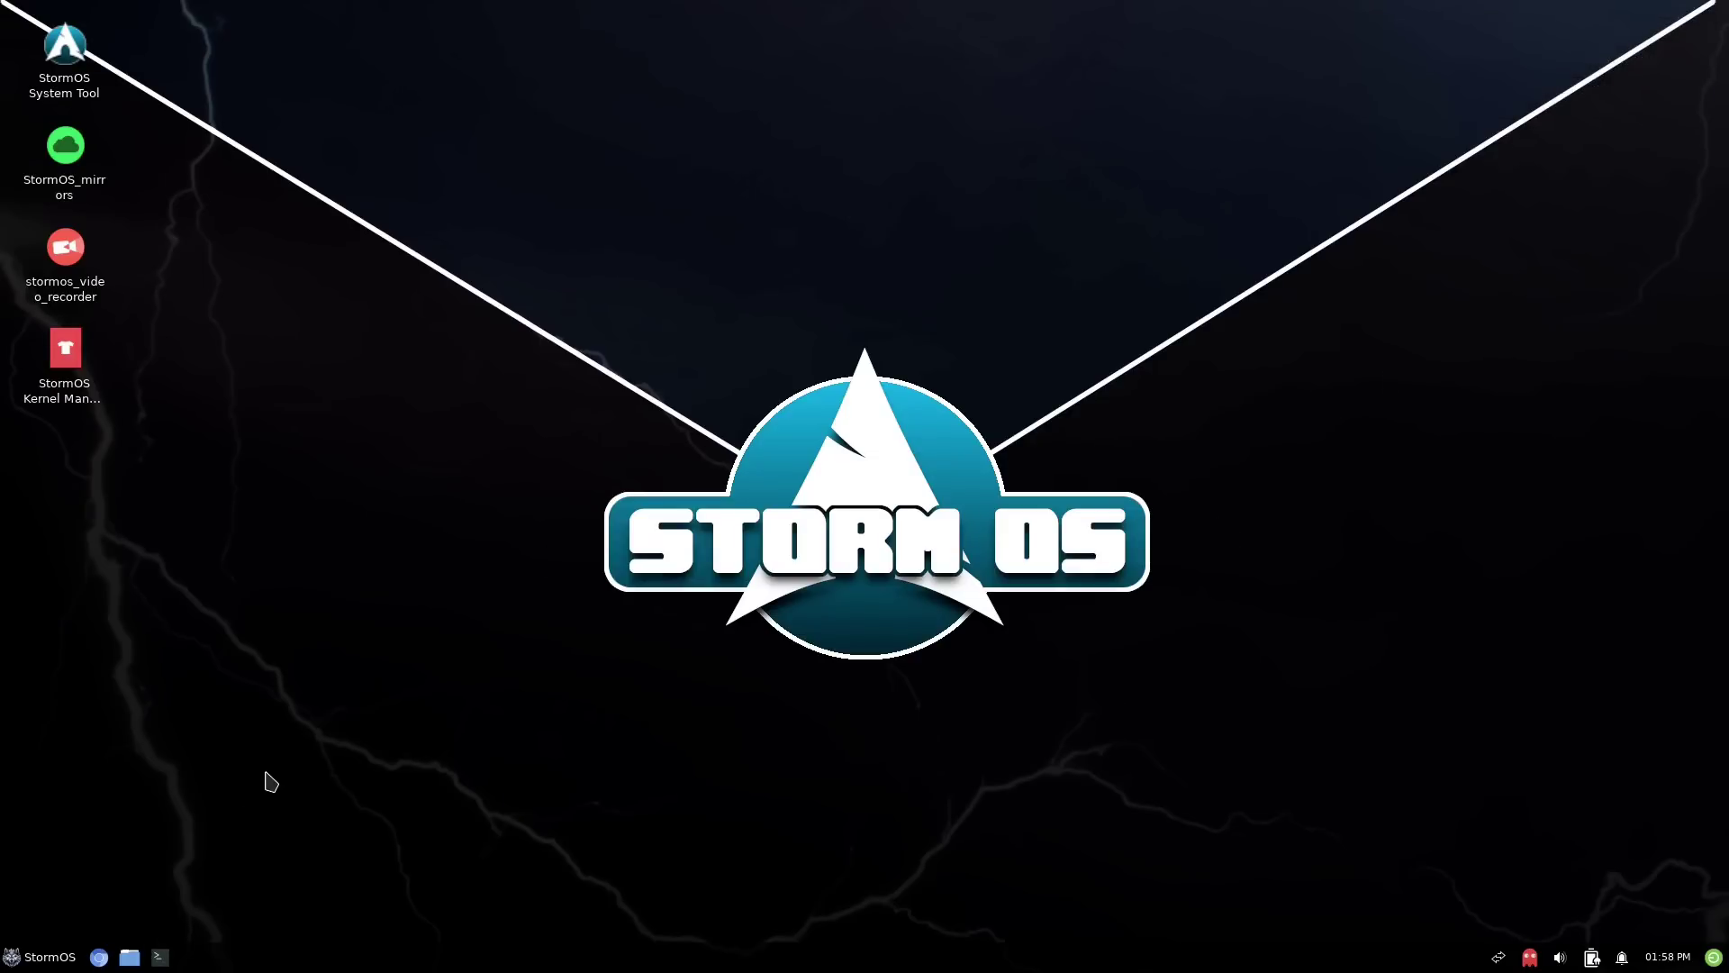
key("Down")
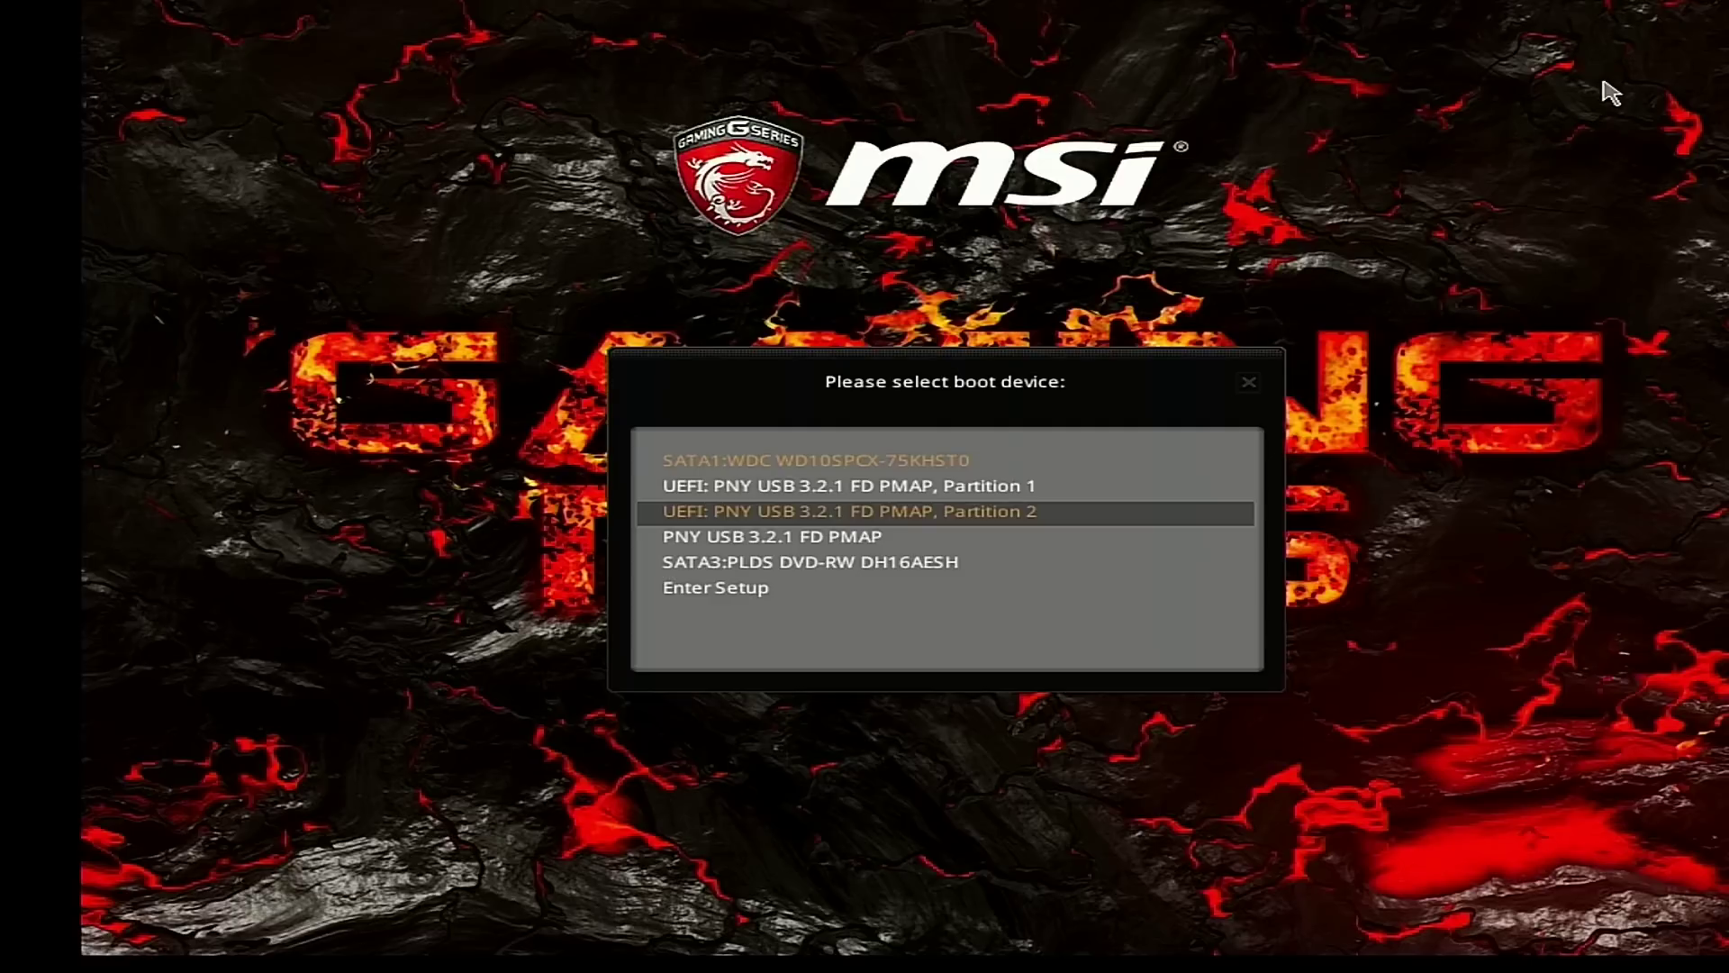
Step: Boot the non-UEFI 'PNY USB 3.2.1 FD PMAP' drive in legacy mode, then browse the first menu options
key("Up")
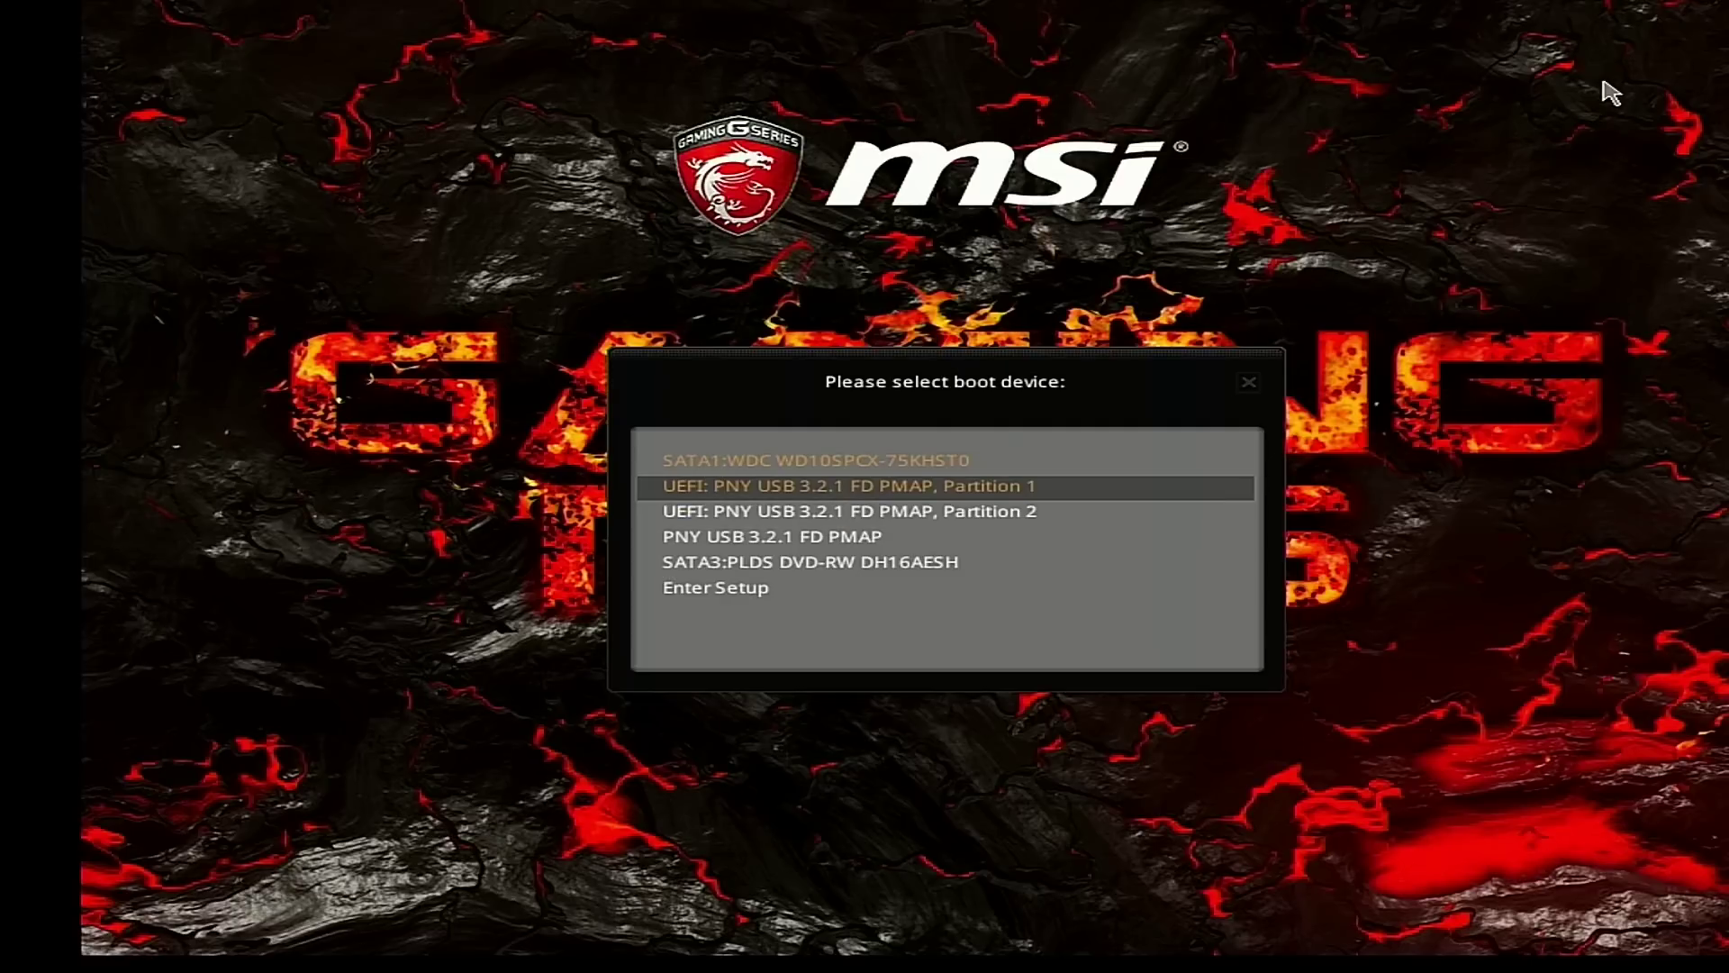
key("Up")
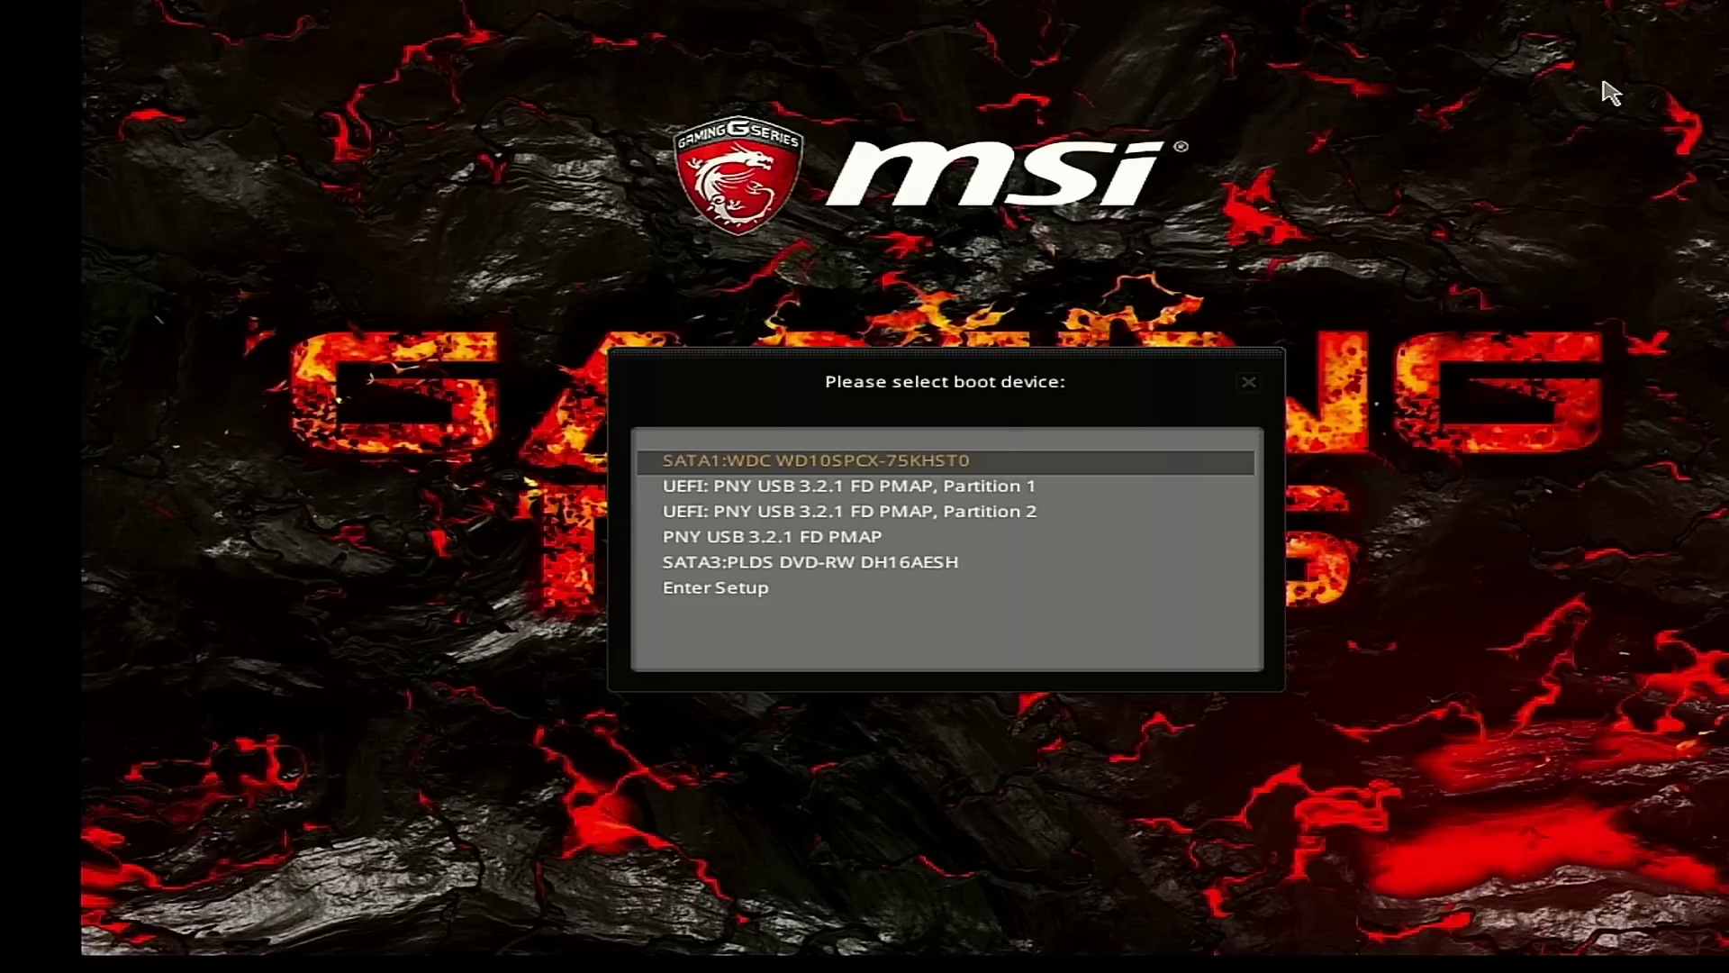
key("Down")
key("Down")
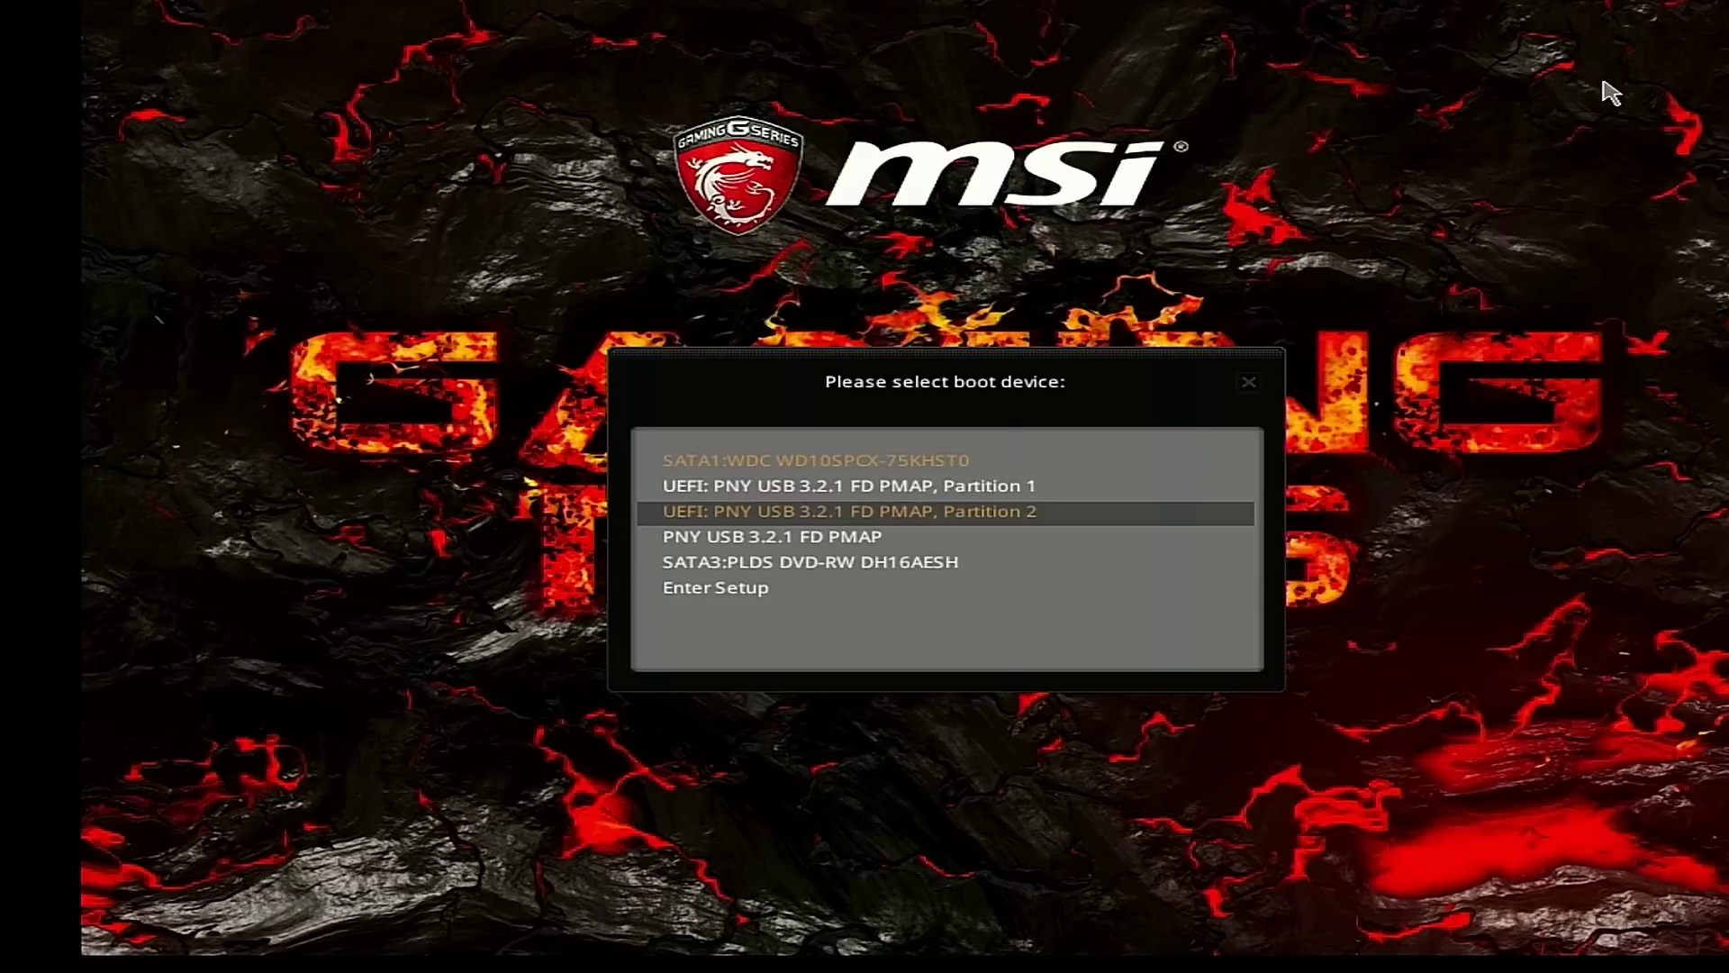
key("Down")
key("Down")
key("Up")
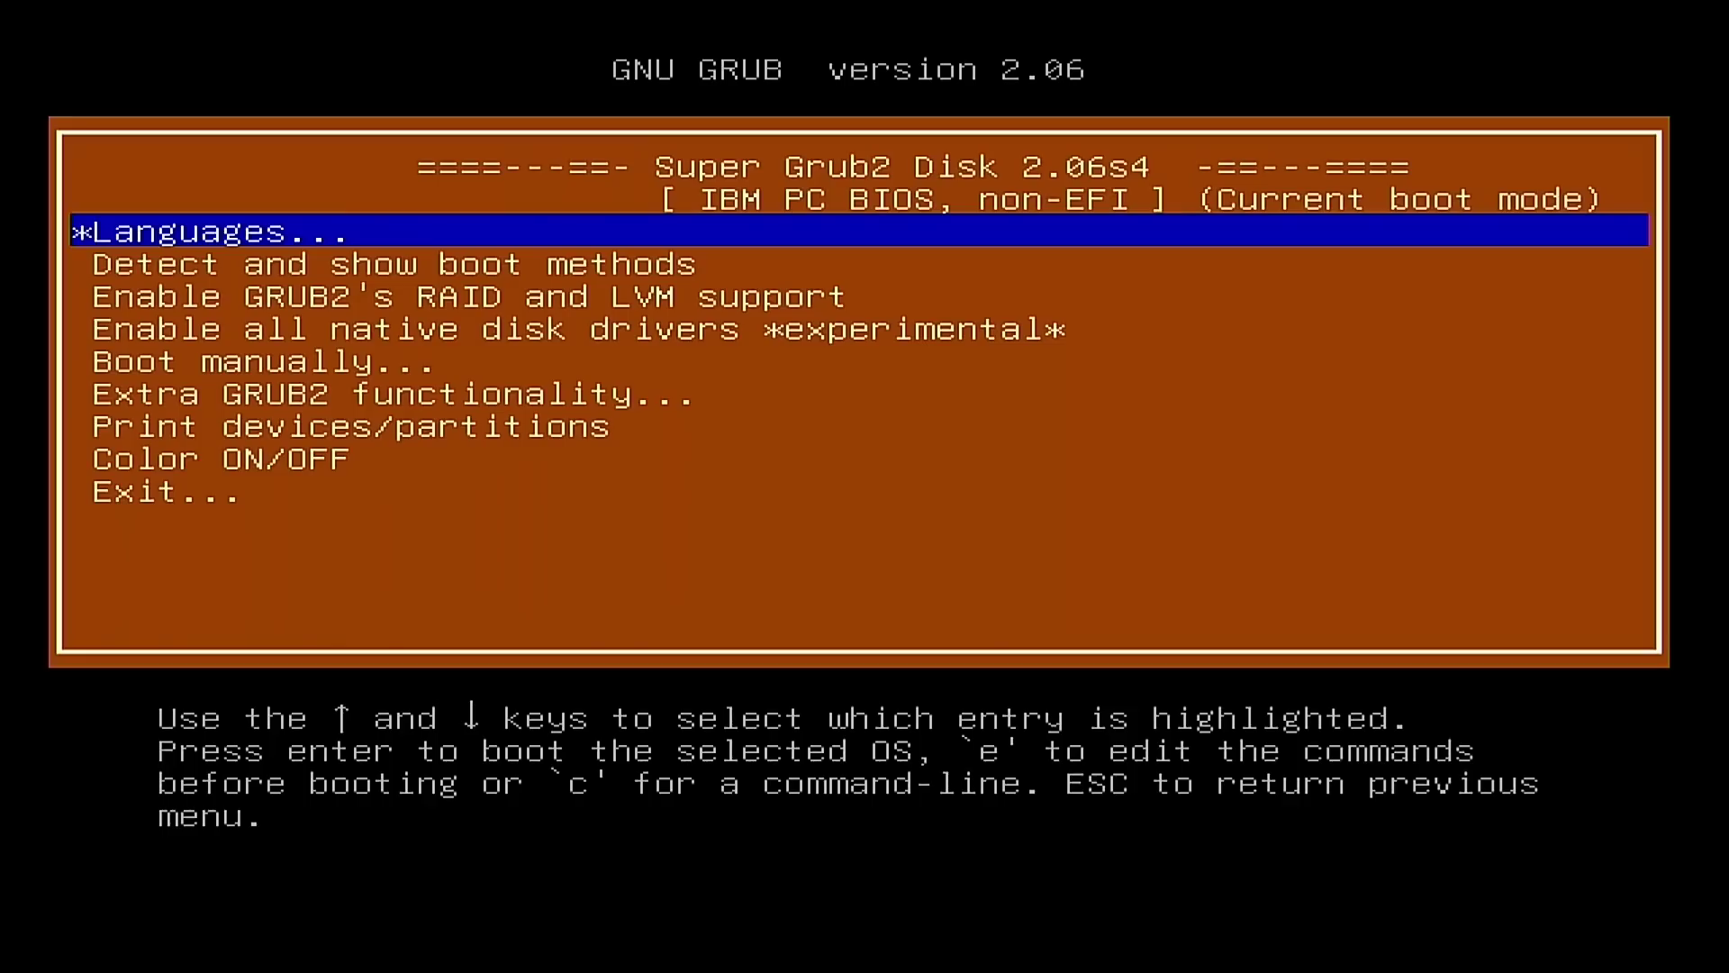
key("Down")
key("Up")
key("Down")
key("Up")
key("Down")
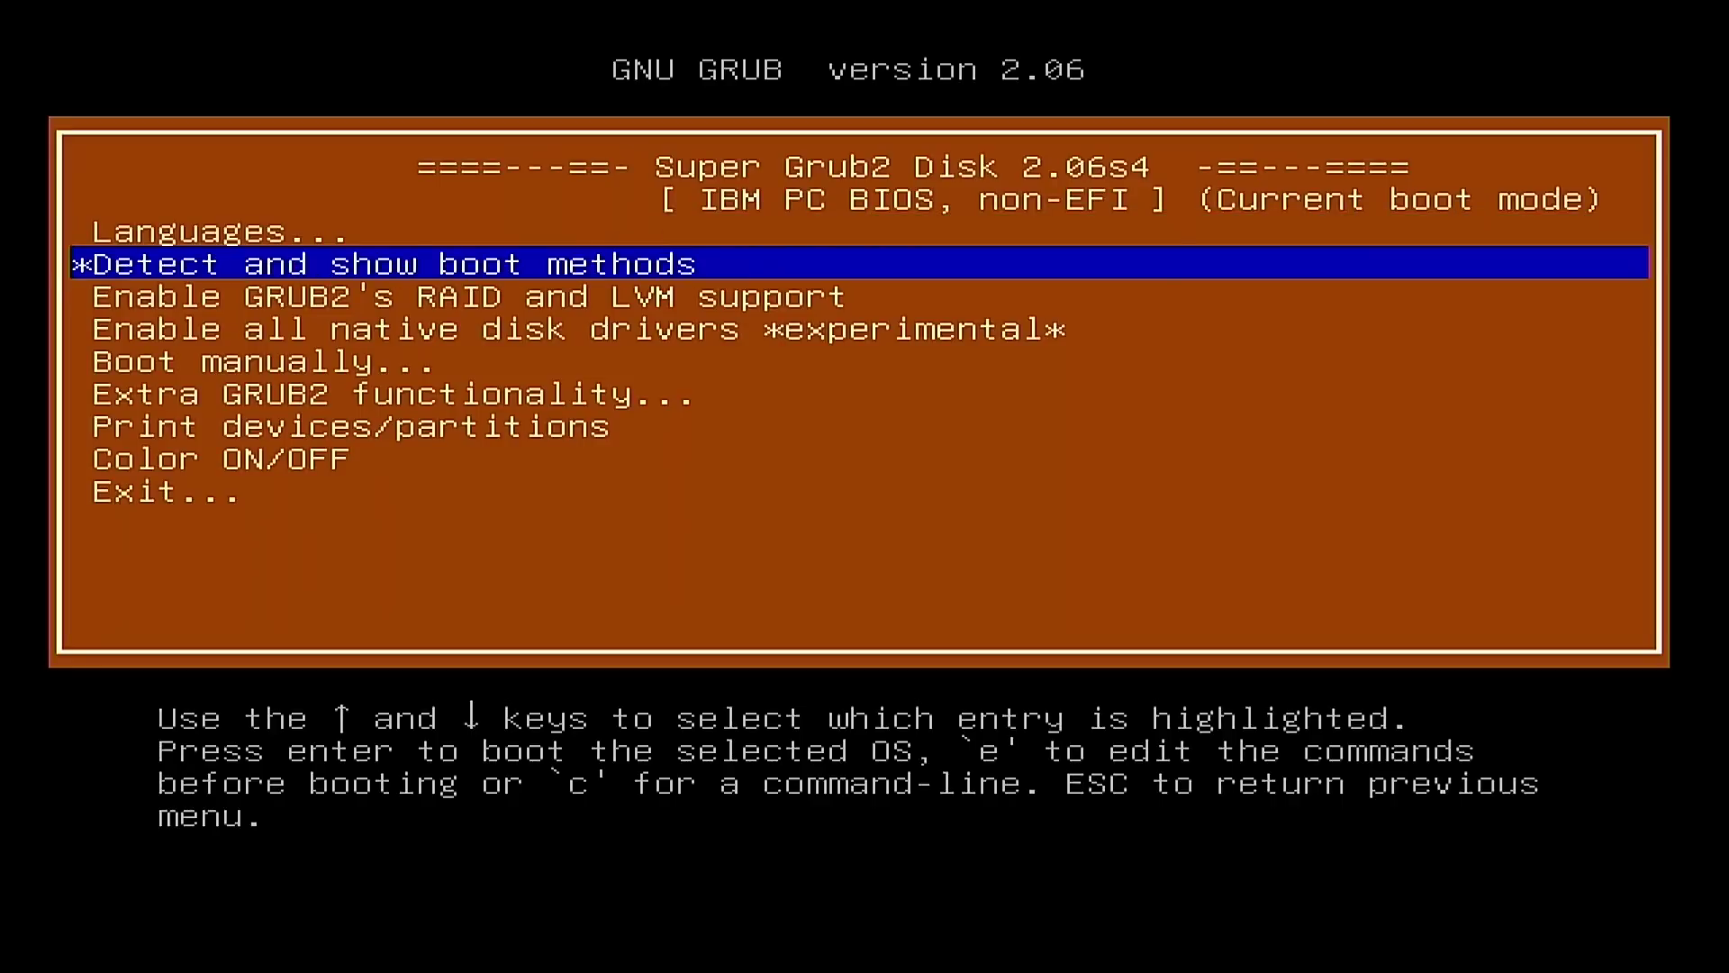
key("Up")
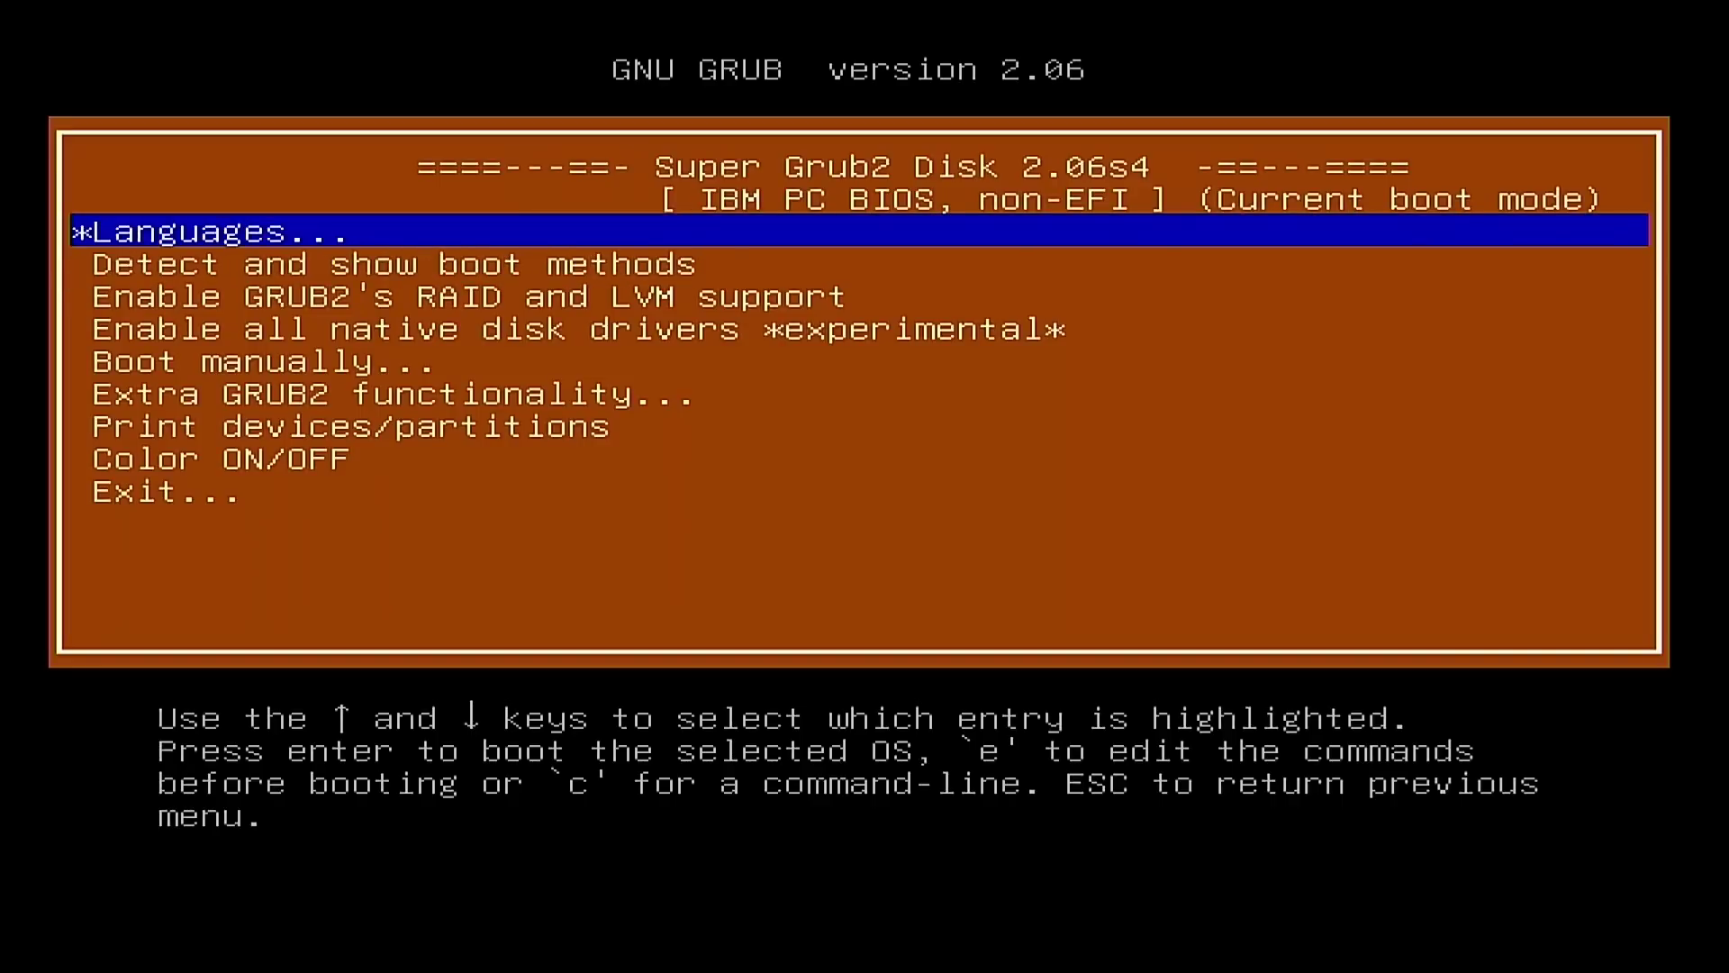
key("Down")
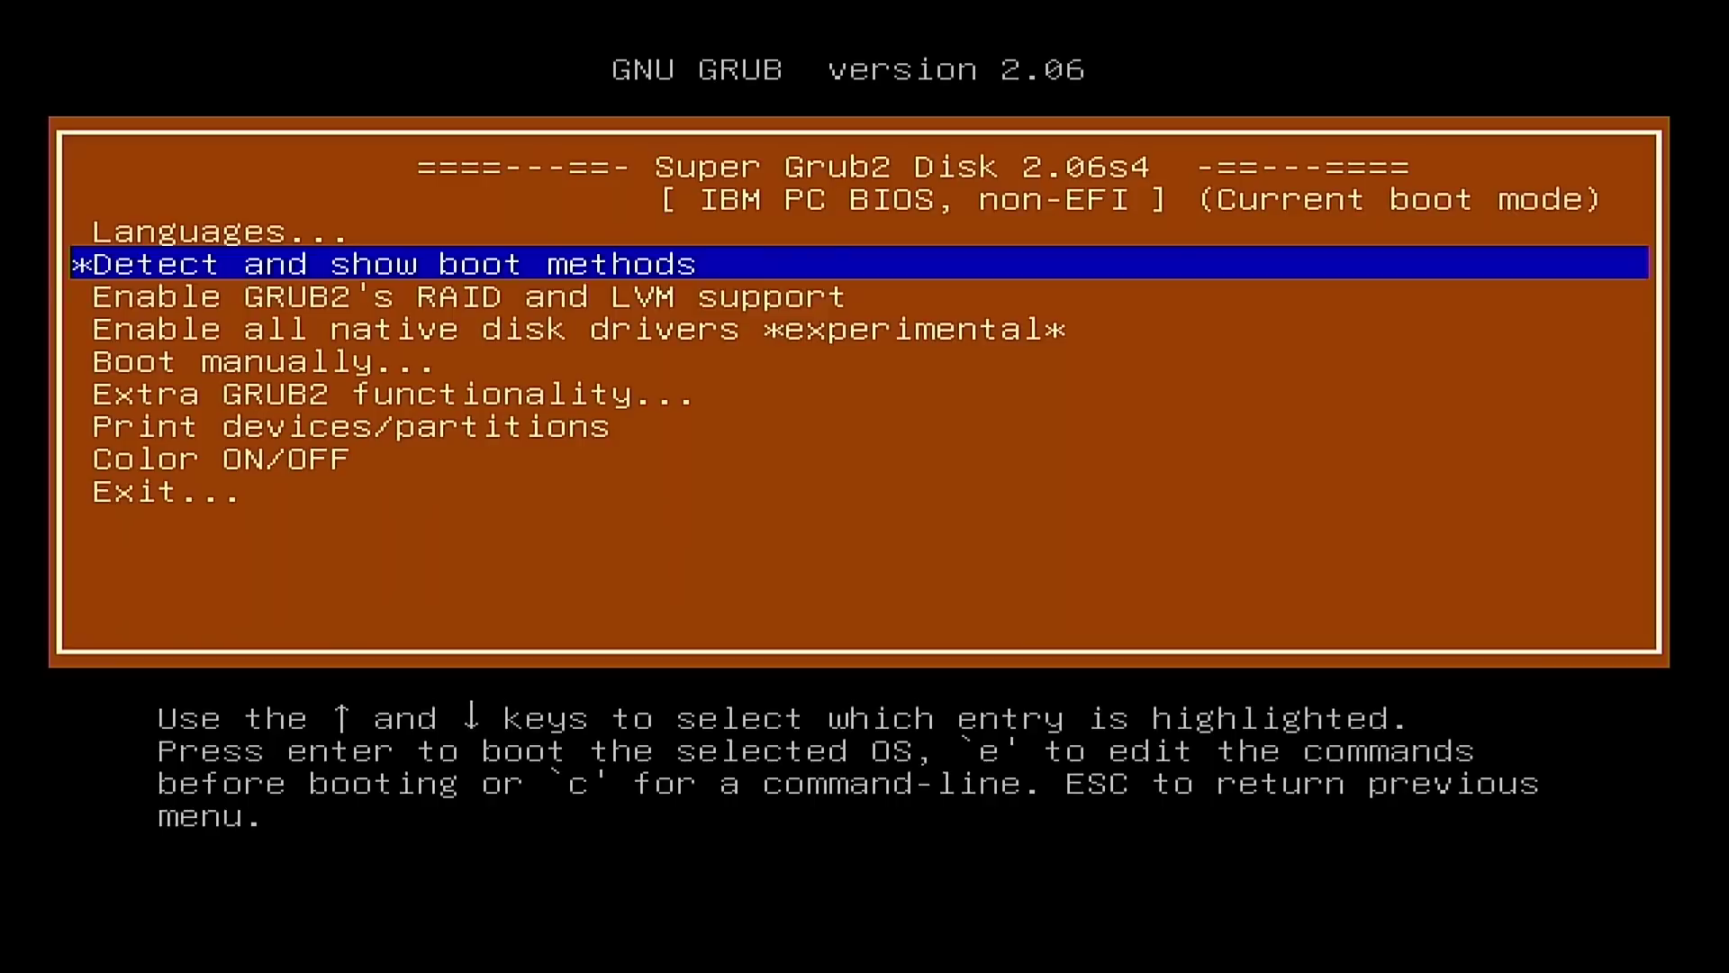
key("Down")
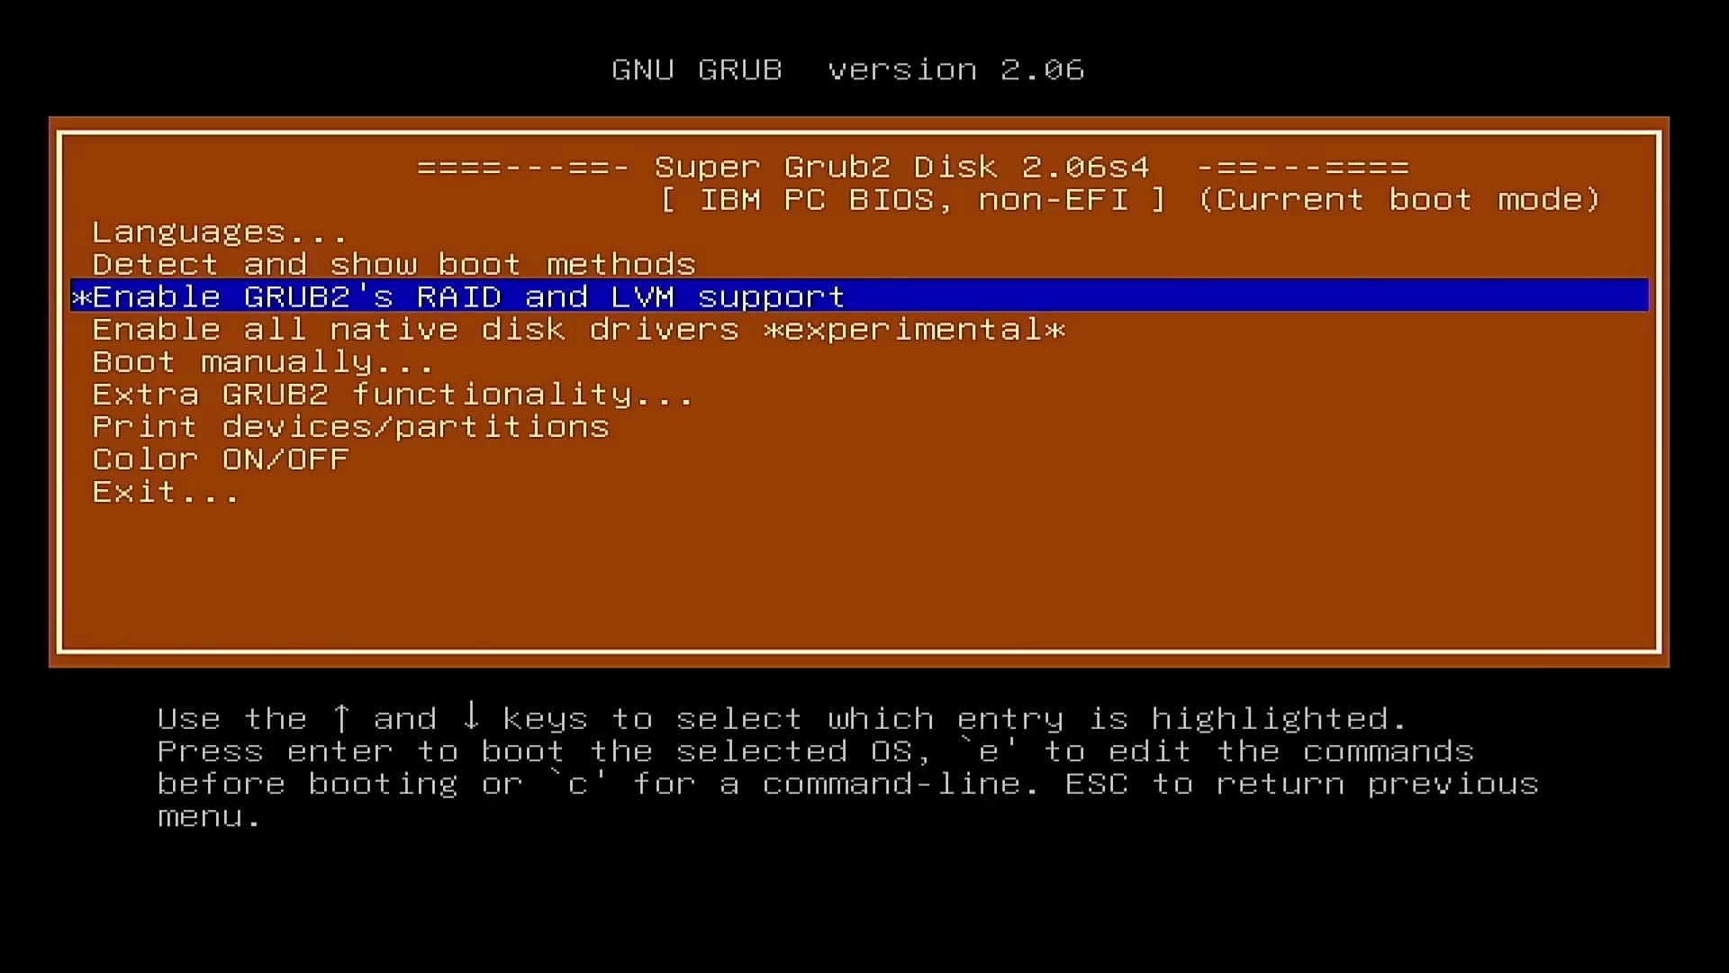
key("Down")
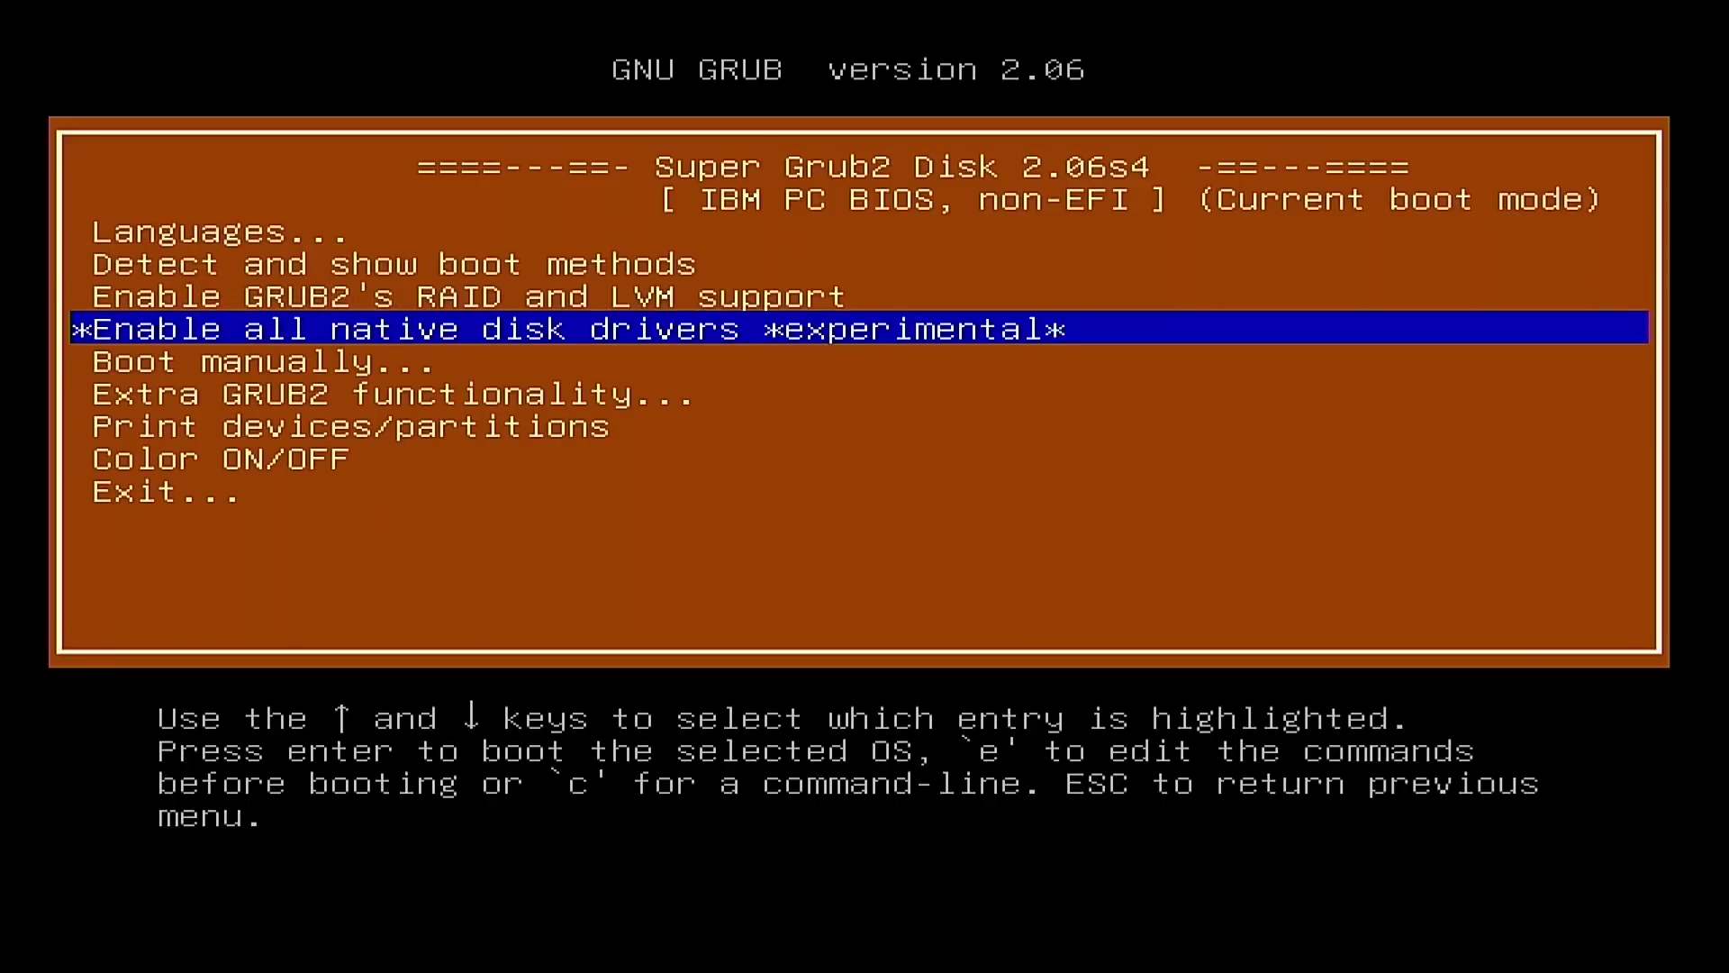
key("Down")
key("Down")
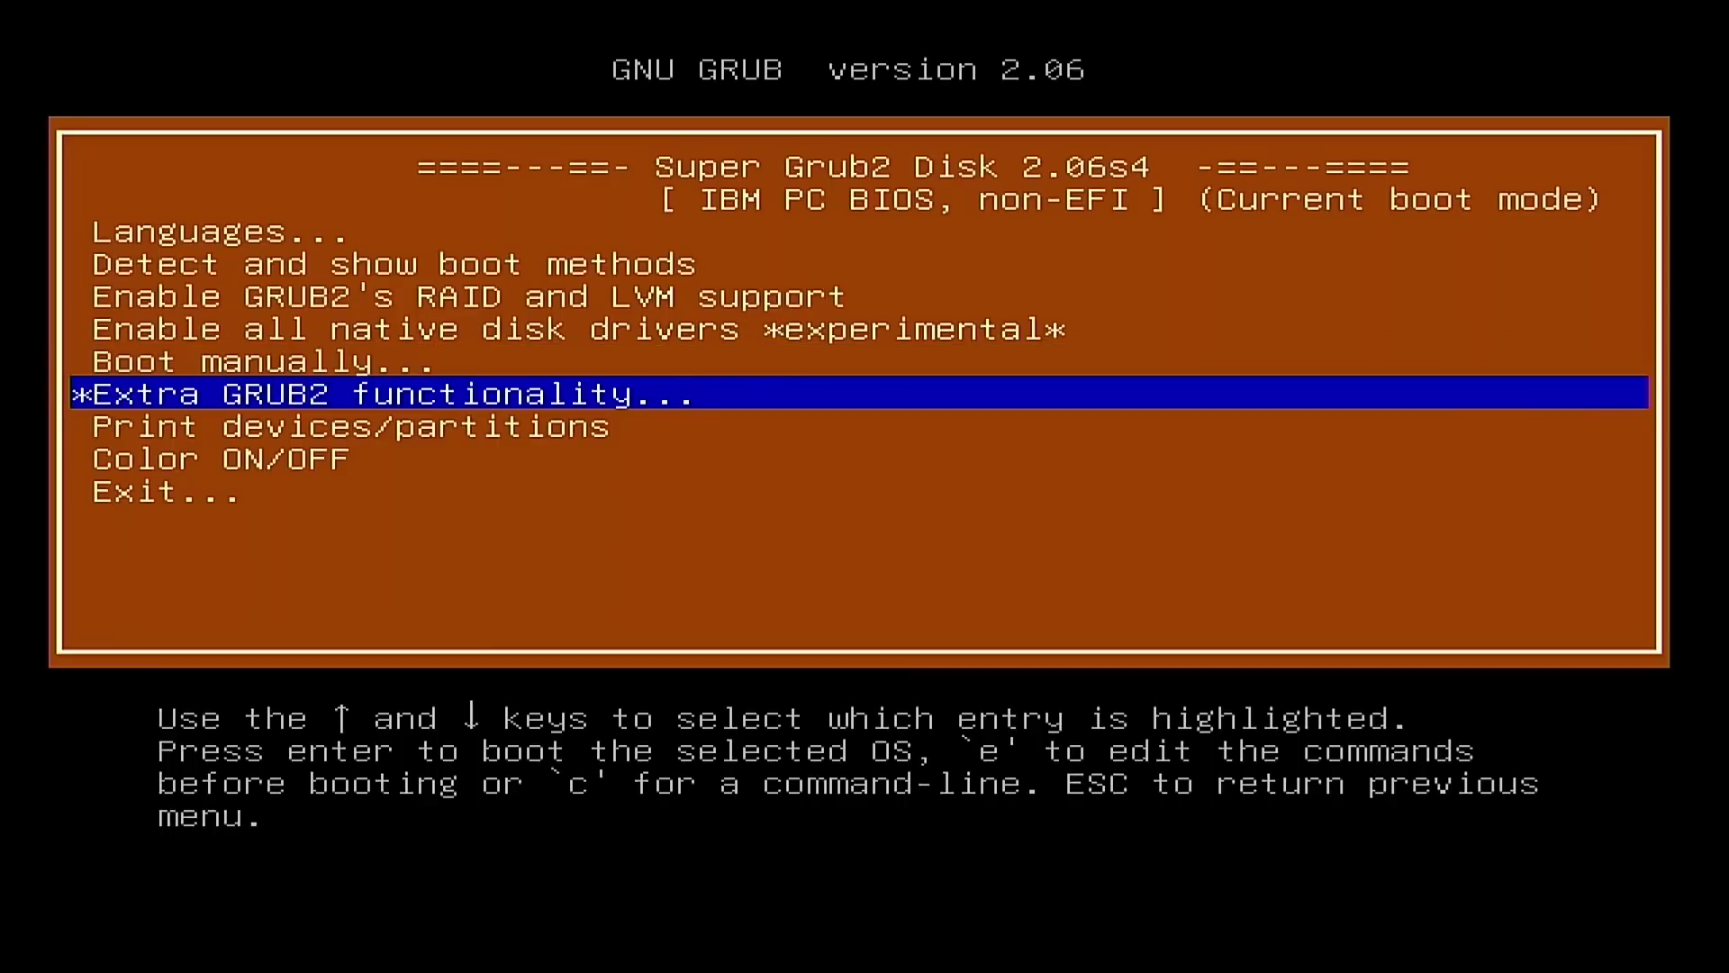
key("Down")
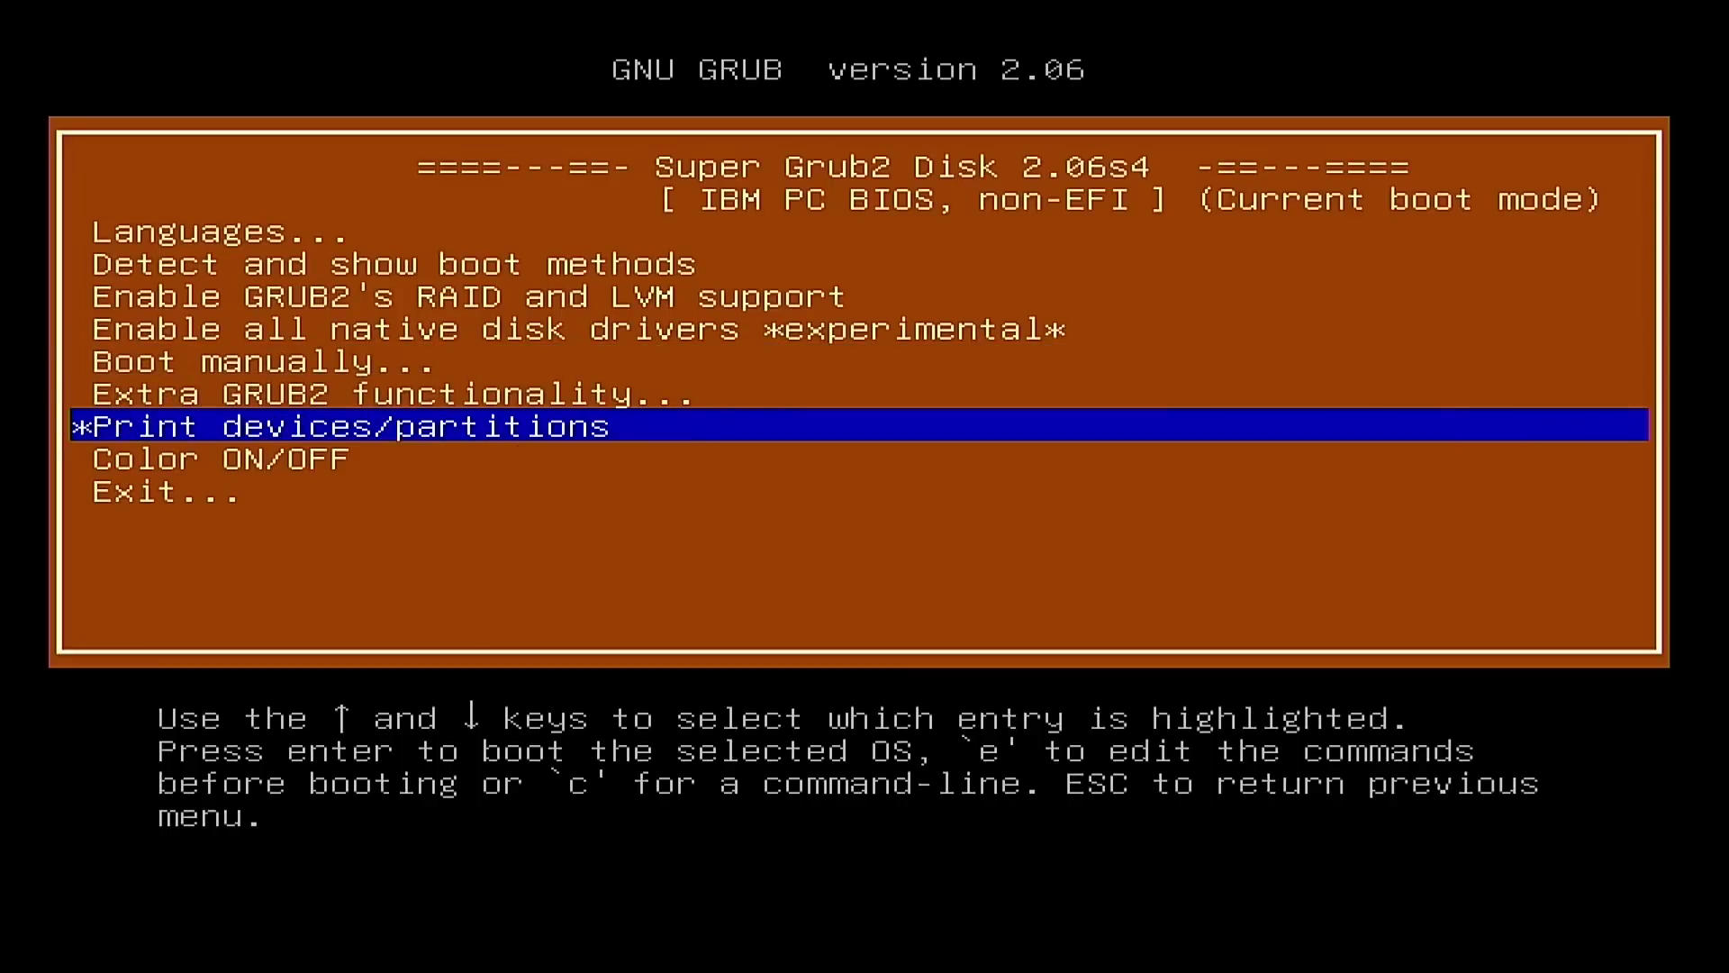
key("Down")
key("Up")
key("Up")
key("Up")
key("Up")
key("Up")
key("Up")
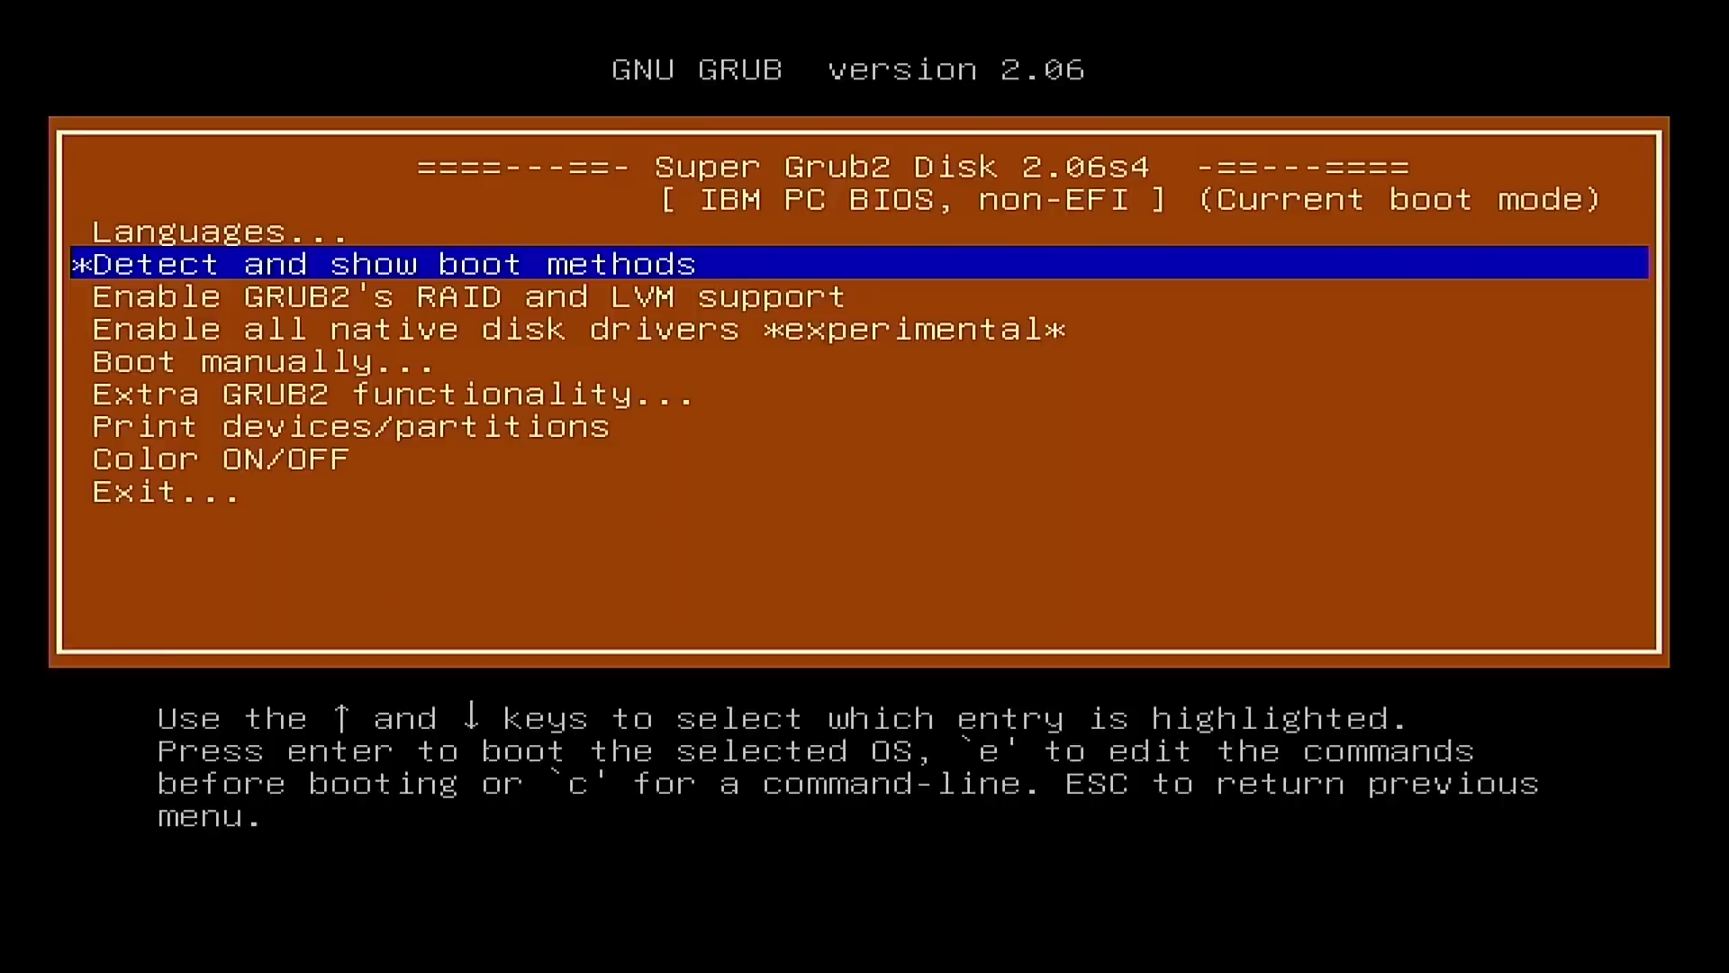
key("Return")
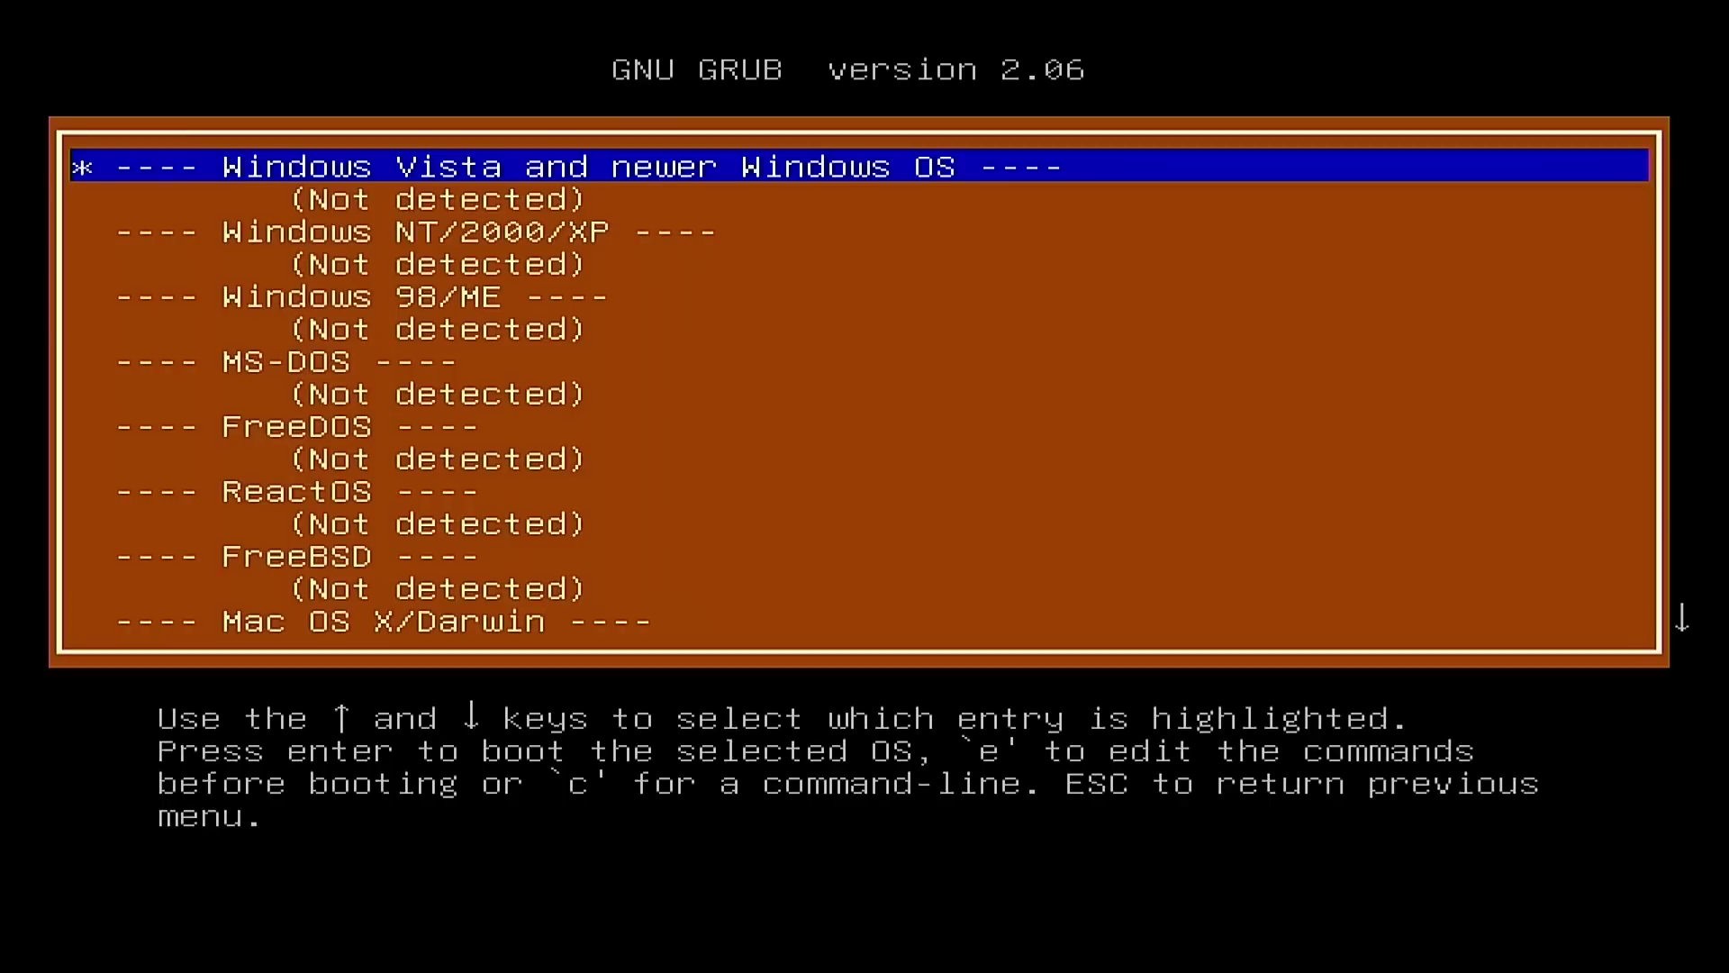
Step: Scan the Windows, DOS, FreeDOS, ReactOS, Linux, grub.cfg and disk detection results
key("Down")
key("Down")
key("Down")
key("Down")
key("Down")
key("Down")
key("Down")
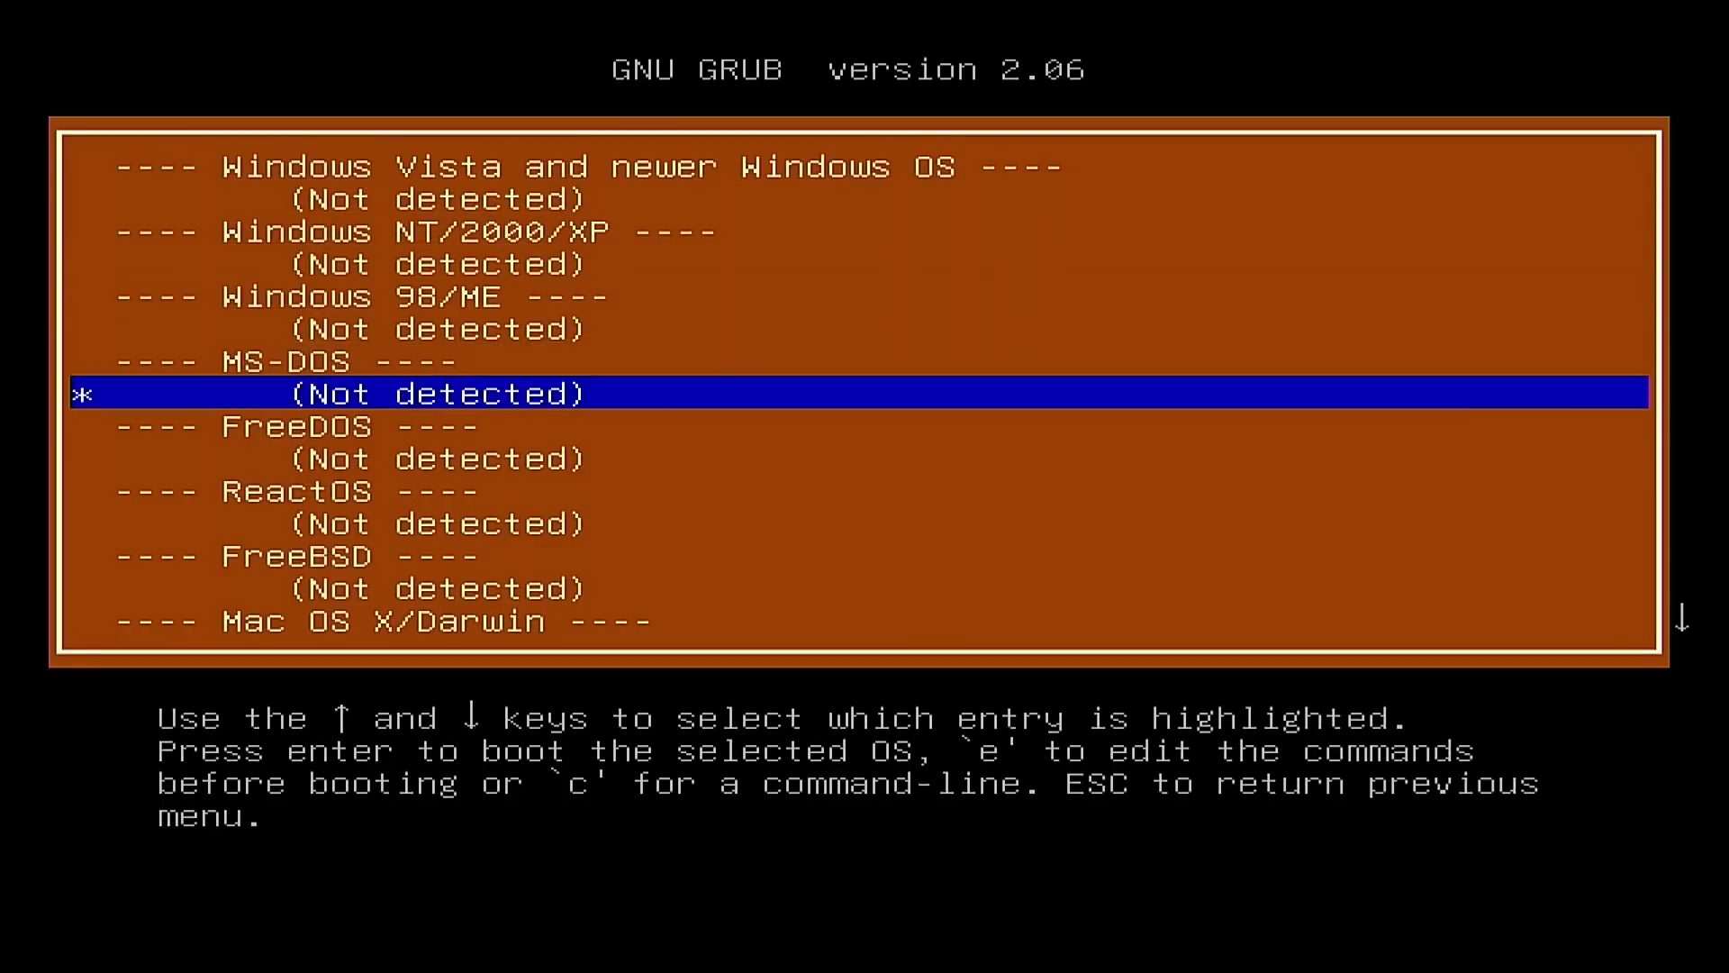
key("Down")
key("Down")
key("Down")
key("Up")
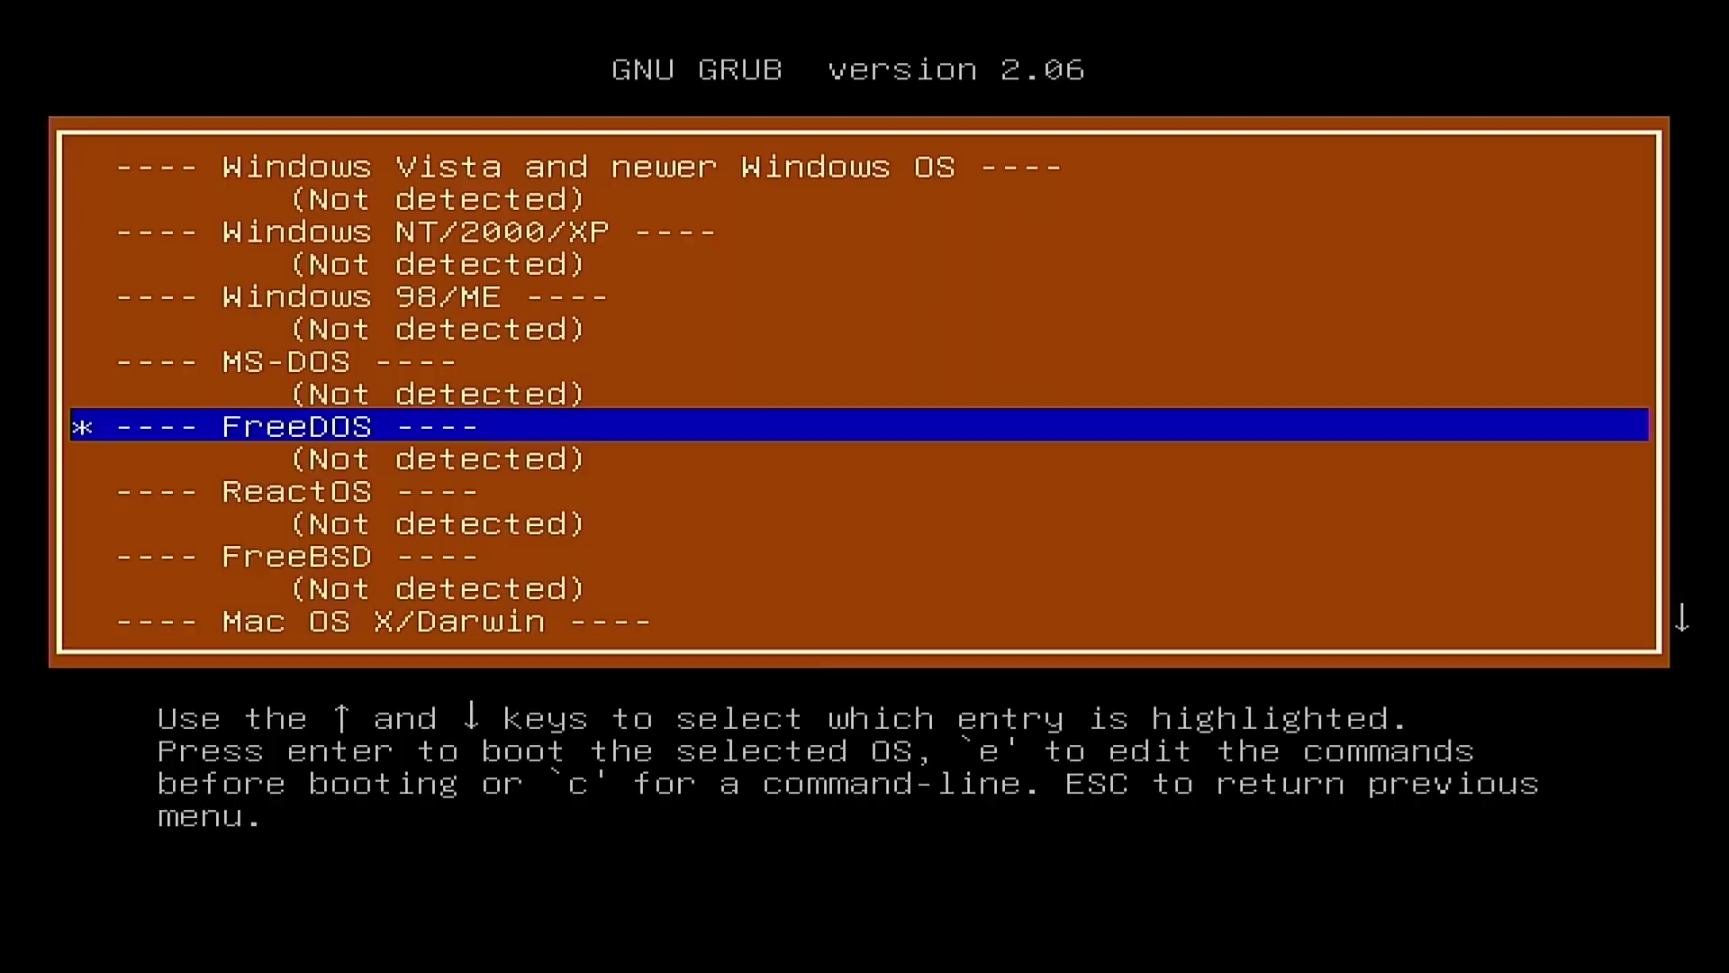
key("Down")
key("Down")
key("Down")
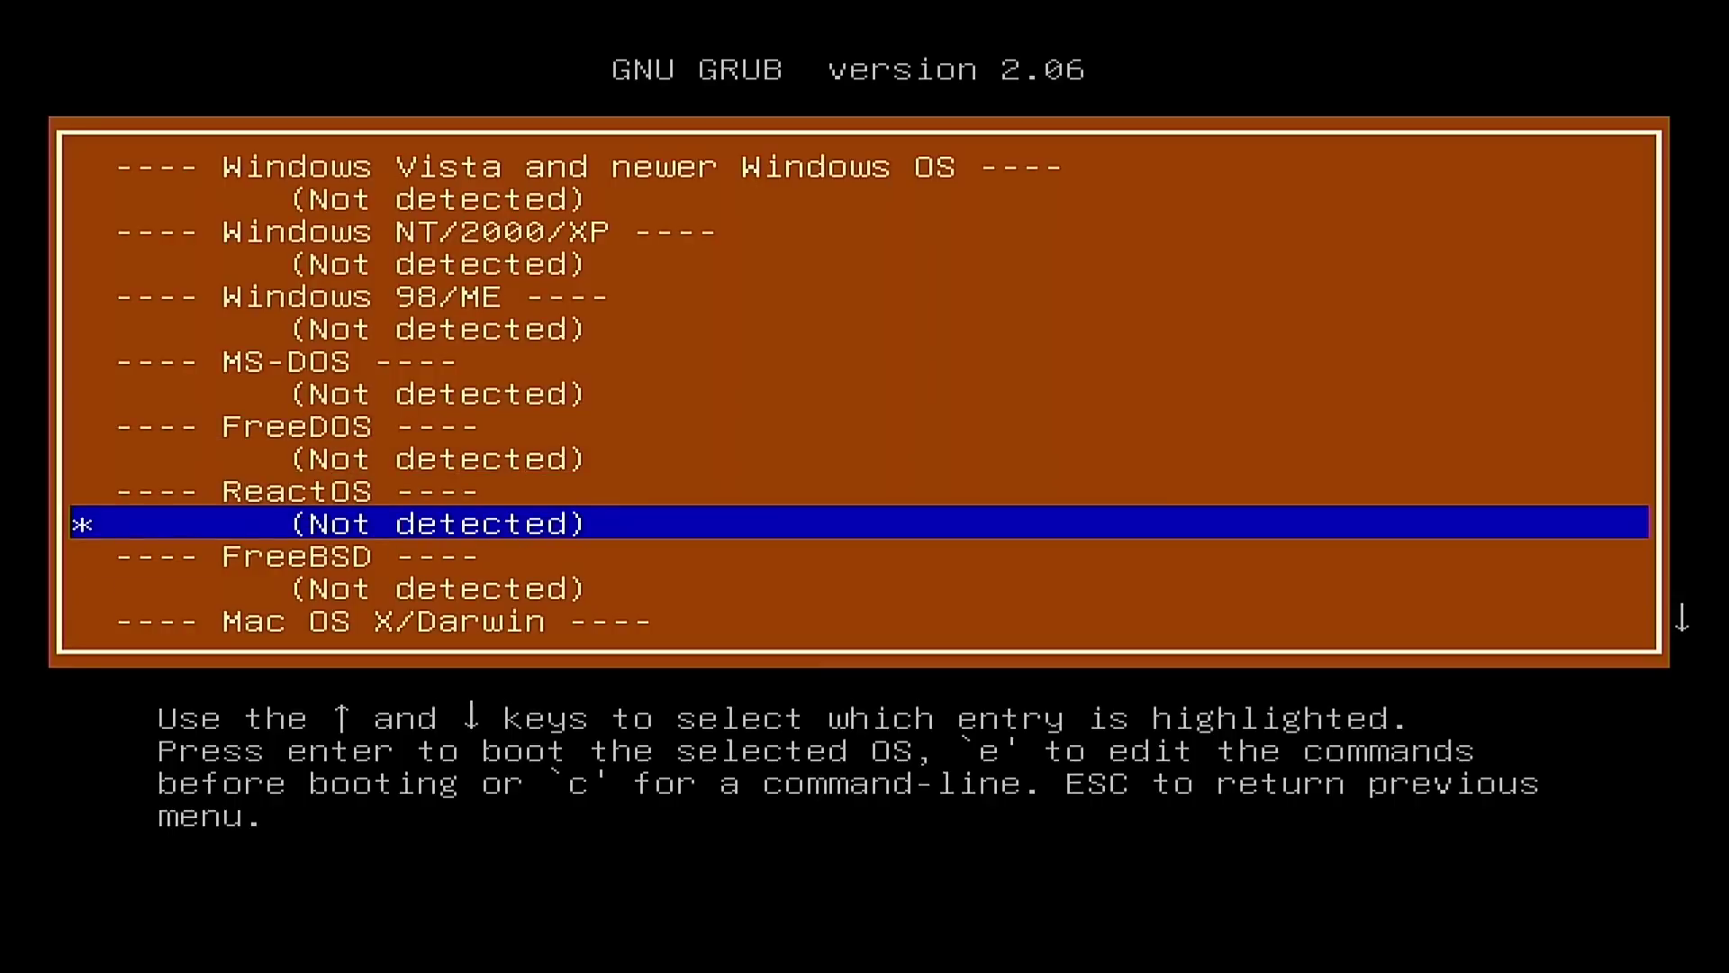
key("Down")
key("Down")
key("Down")
key("Down")
key("Down")
key("Down")
key("Down")
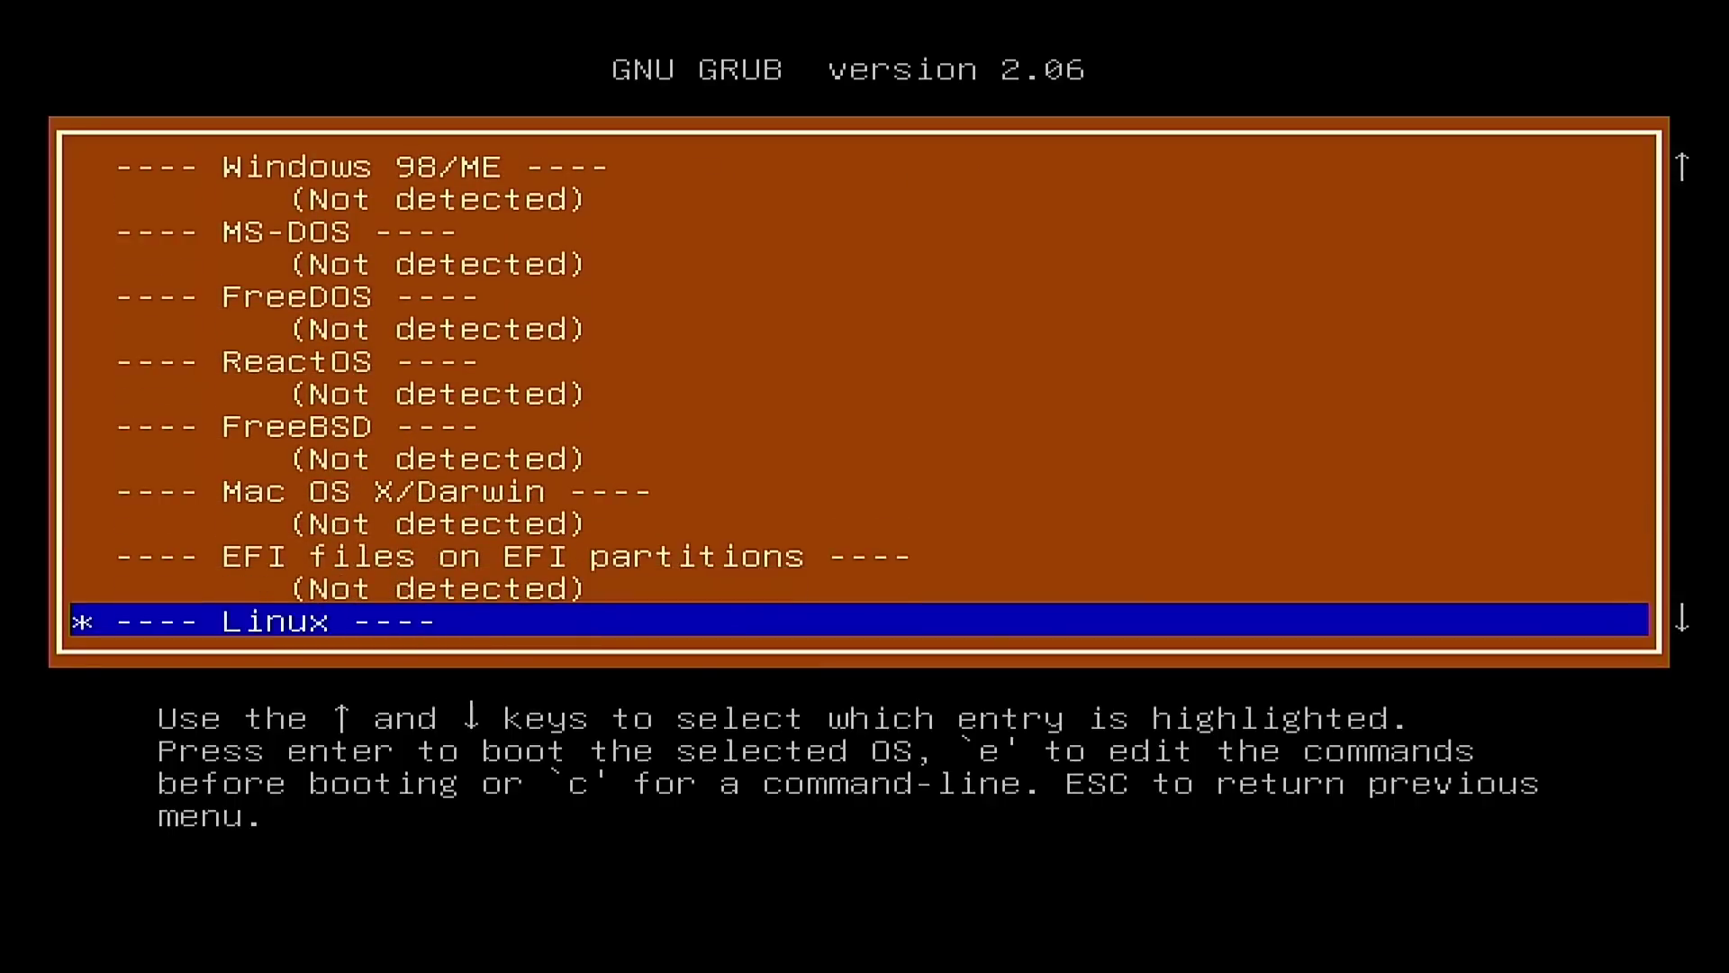
key("Down")
key("Down")
key("Up")
key("Up")
key("Up")
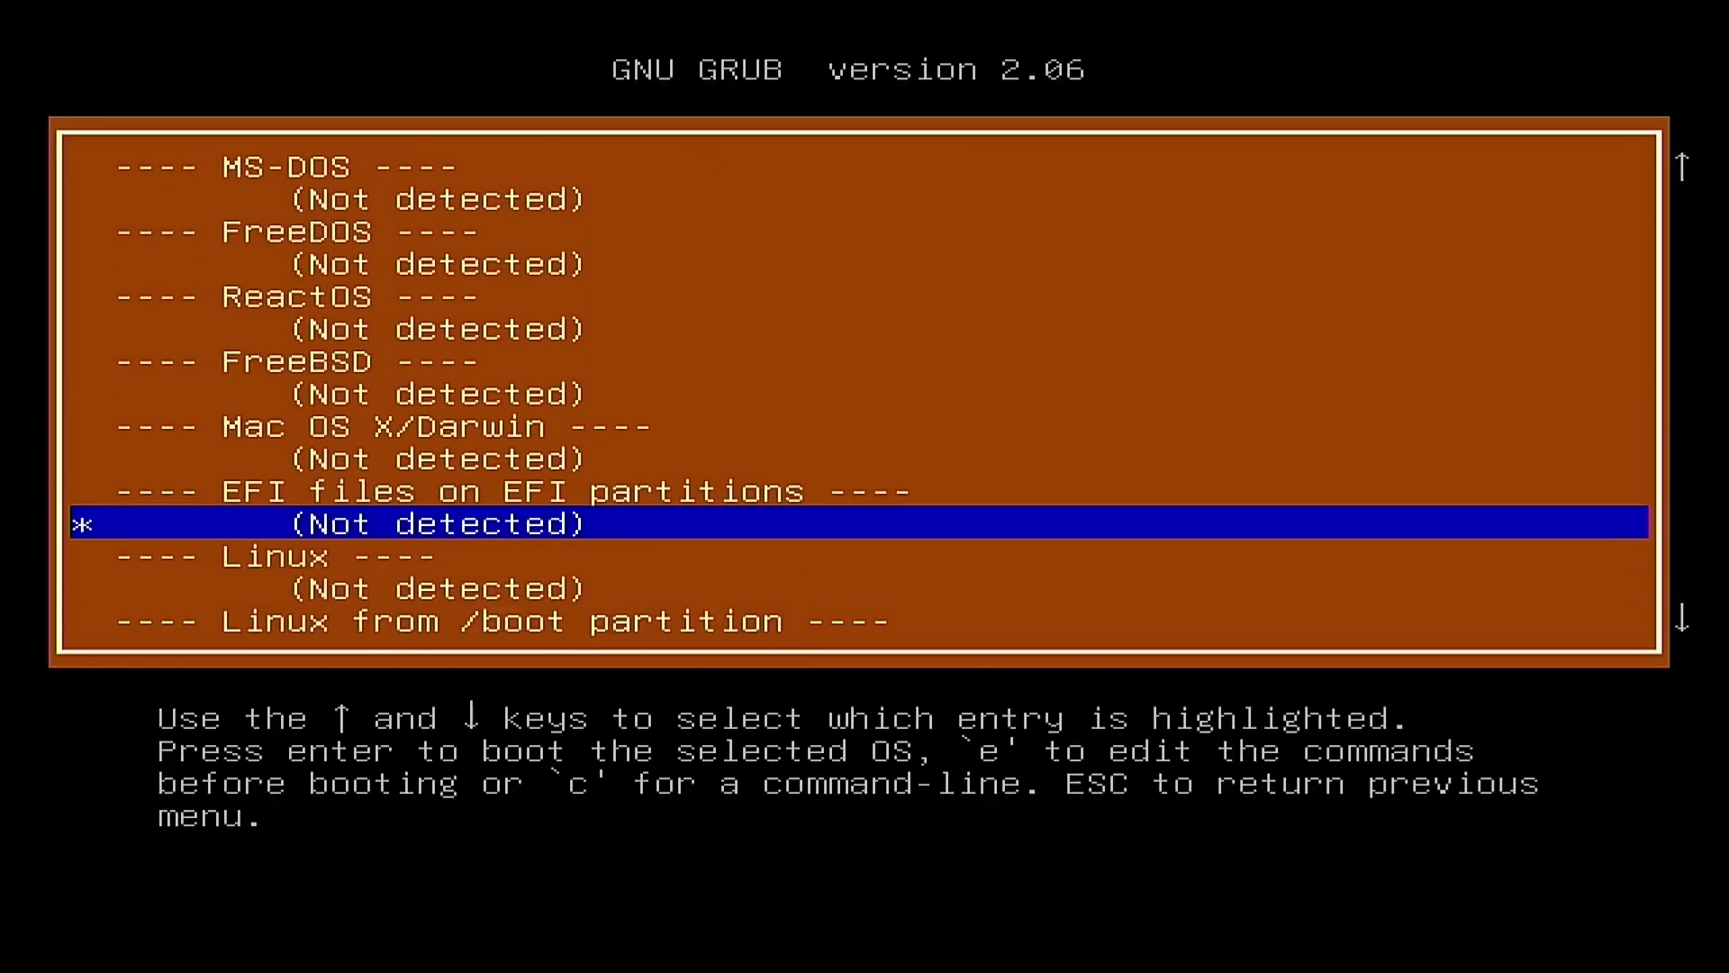
key("Down")
key("Down")
key("Down")
key("Down")
key("Down")
key("Down")
key("Down")
key("Down")
key("Down")
key("Down")
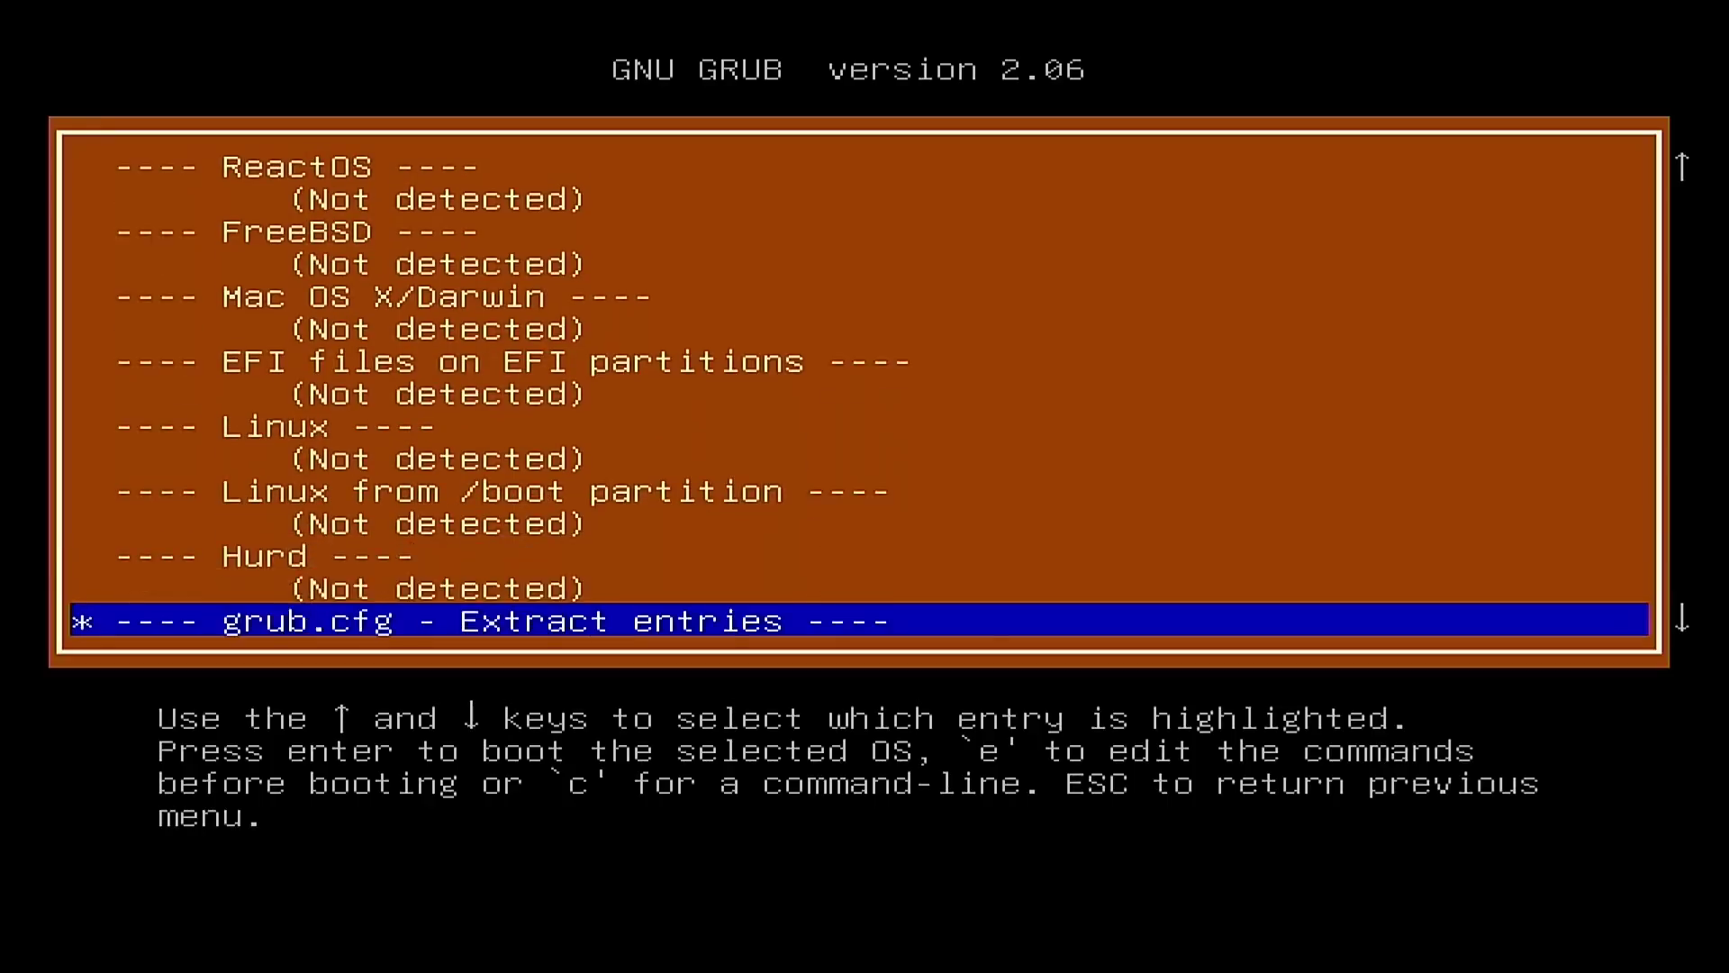
key("Down")
key("Down")
key("Up")
key("Up")
key("Up")
key("Up")
key("Up")
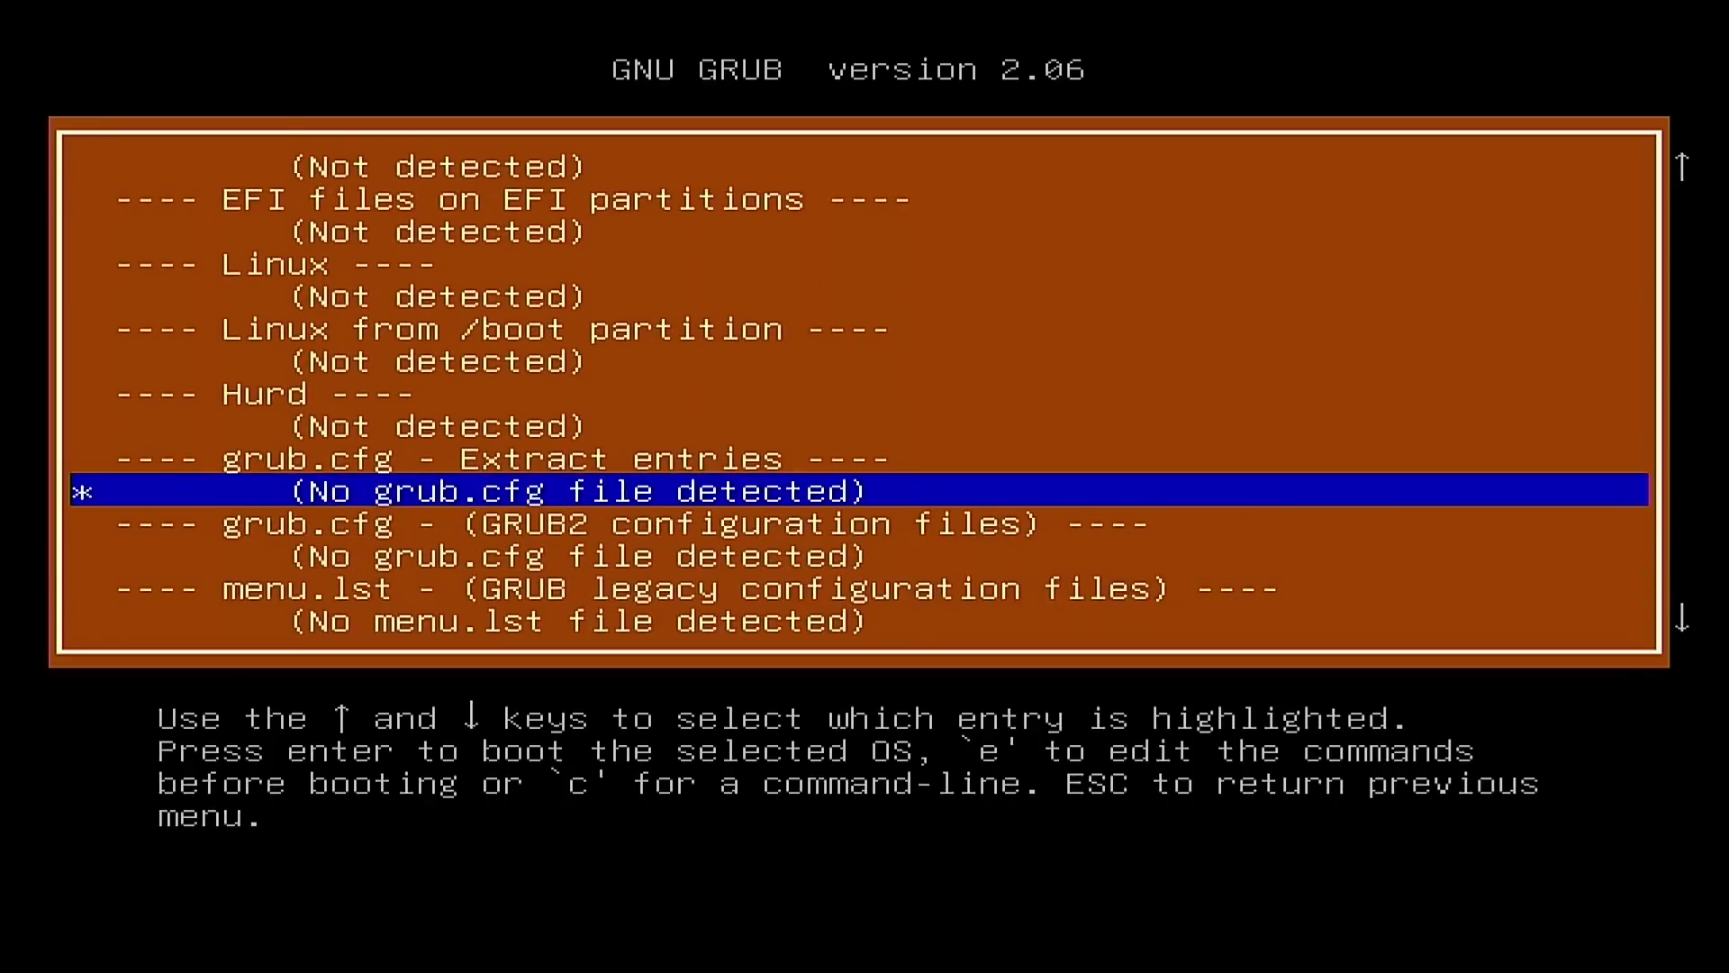
key("Down")
key("Down")
key("Down")
key("Down")
key("Down")
key("Down")
key("Down")
key("Down")
key("Down")
key("Down")
key("Down")
key("Down")
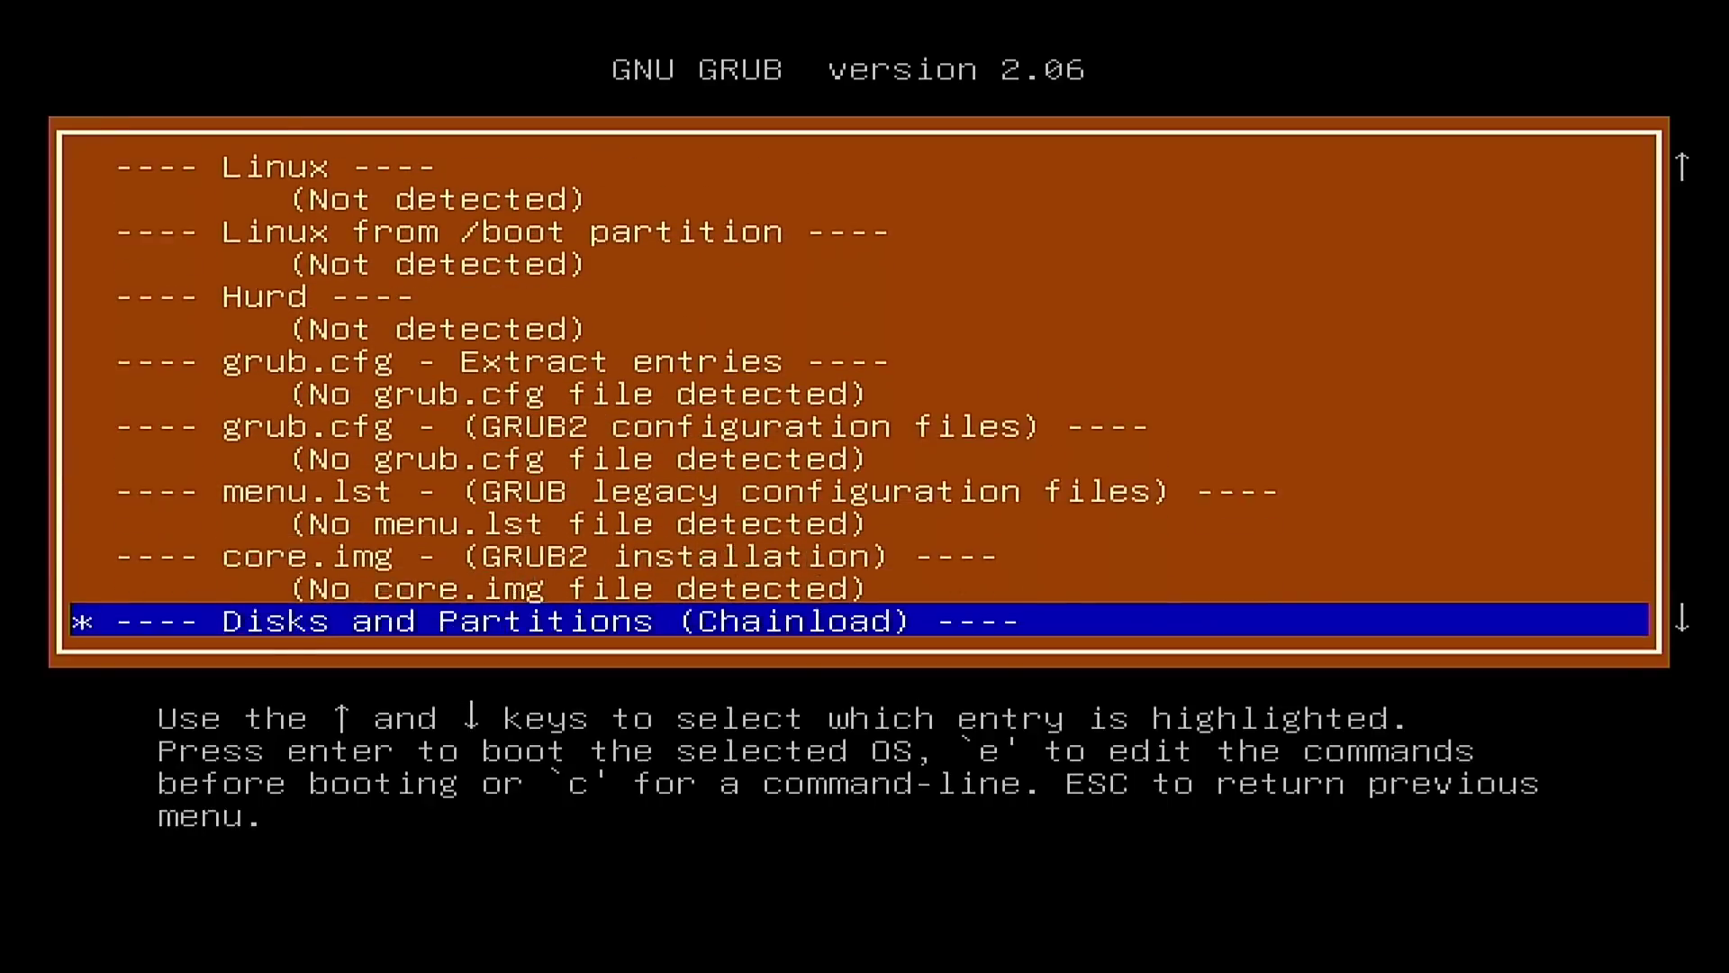
key("Down")
key("Down")
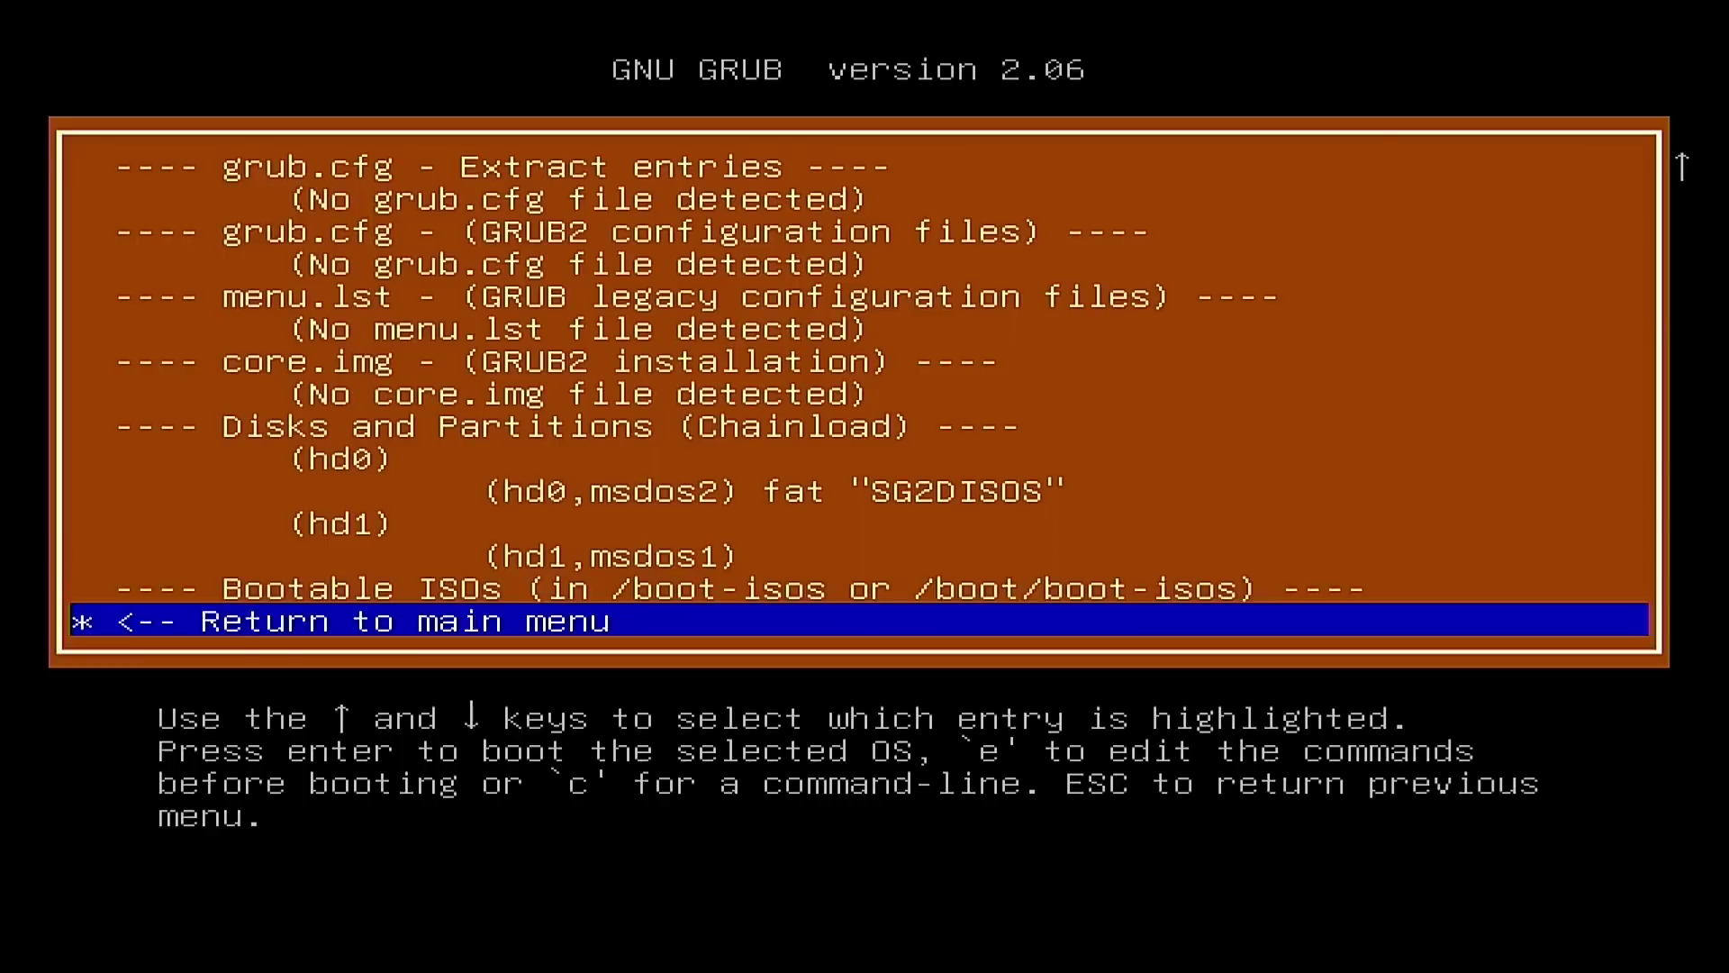
key("Up")
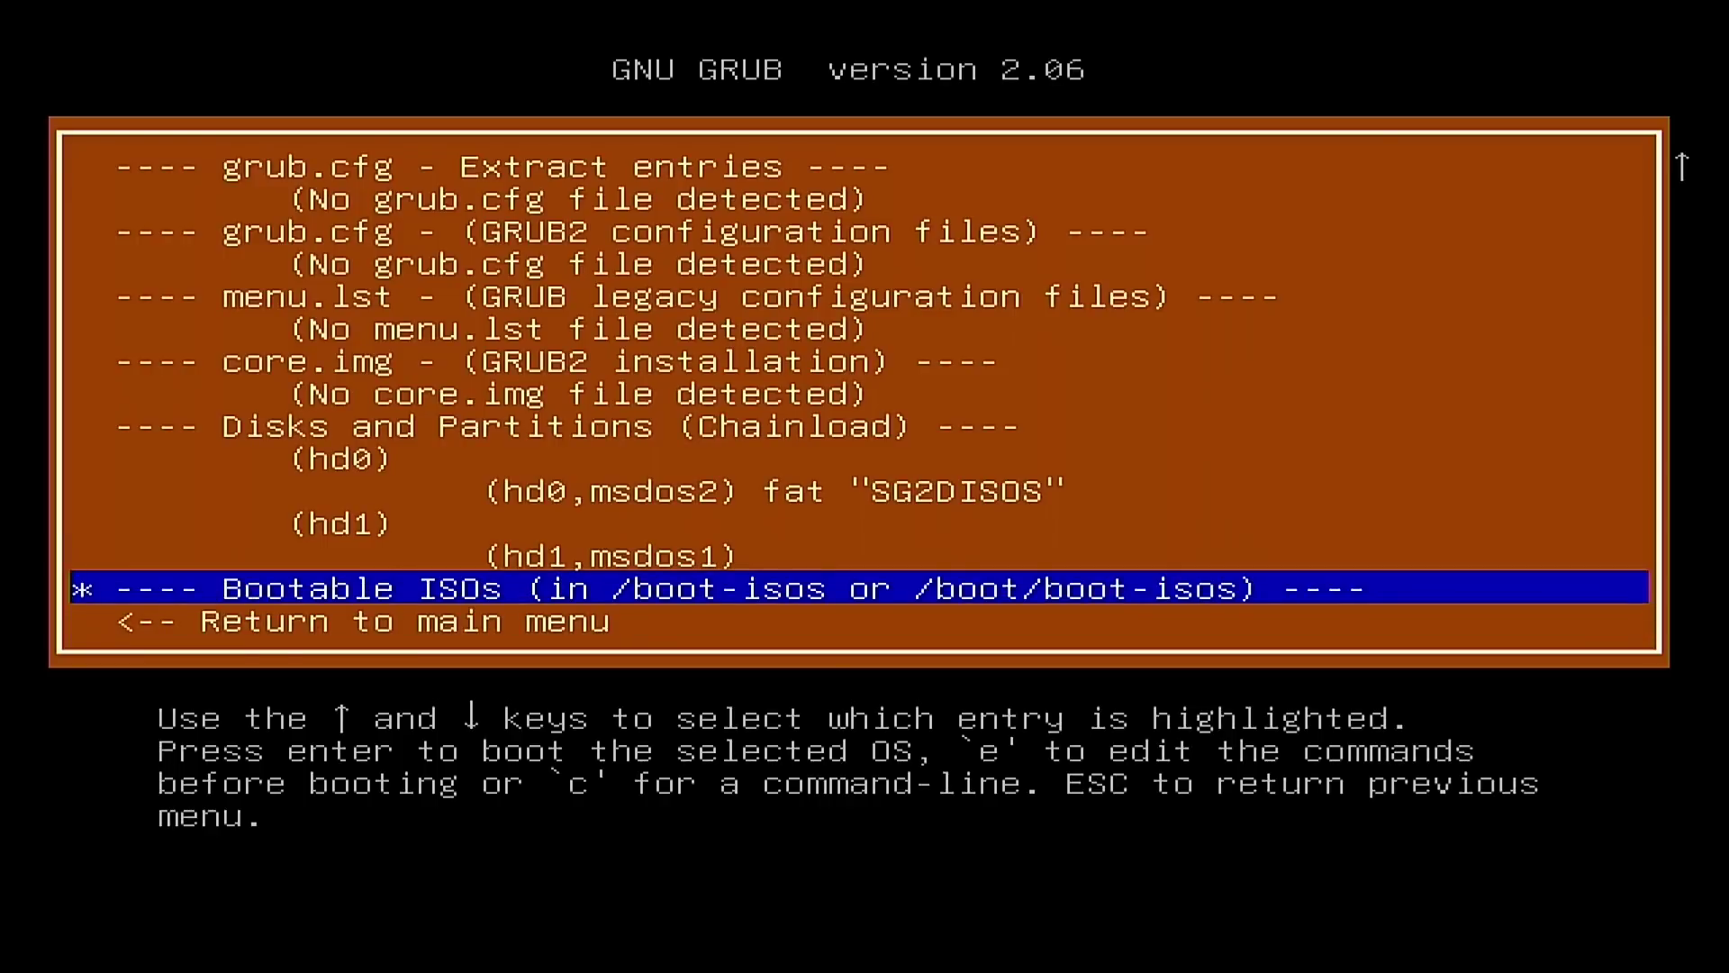
key("Up")
key("Up")
key("Up")
key("Up")
key("Up")
key("Up")
key("Up")
key("Up")
key("Up")
key("Up")
key("Up")
key("Up")
key("Up")
key("Up")
key("Up")
key("Up")
key("Up")
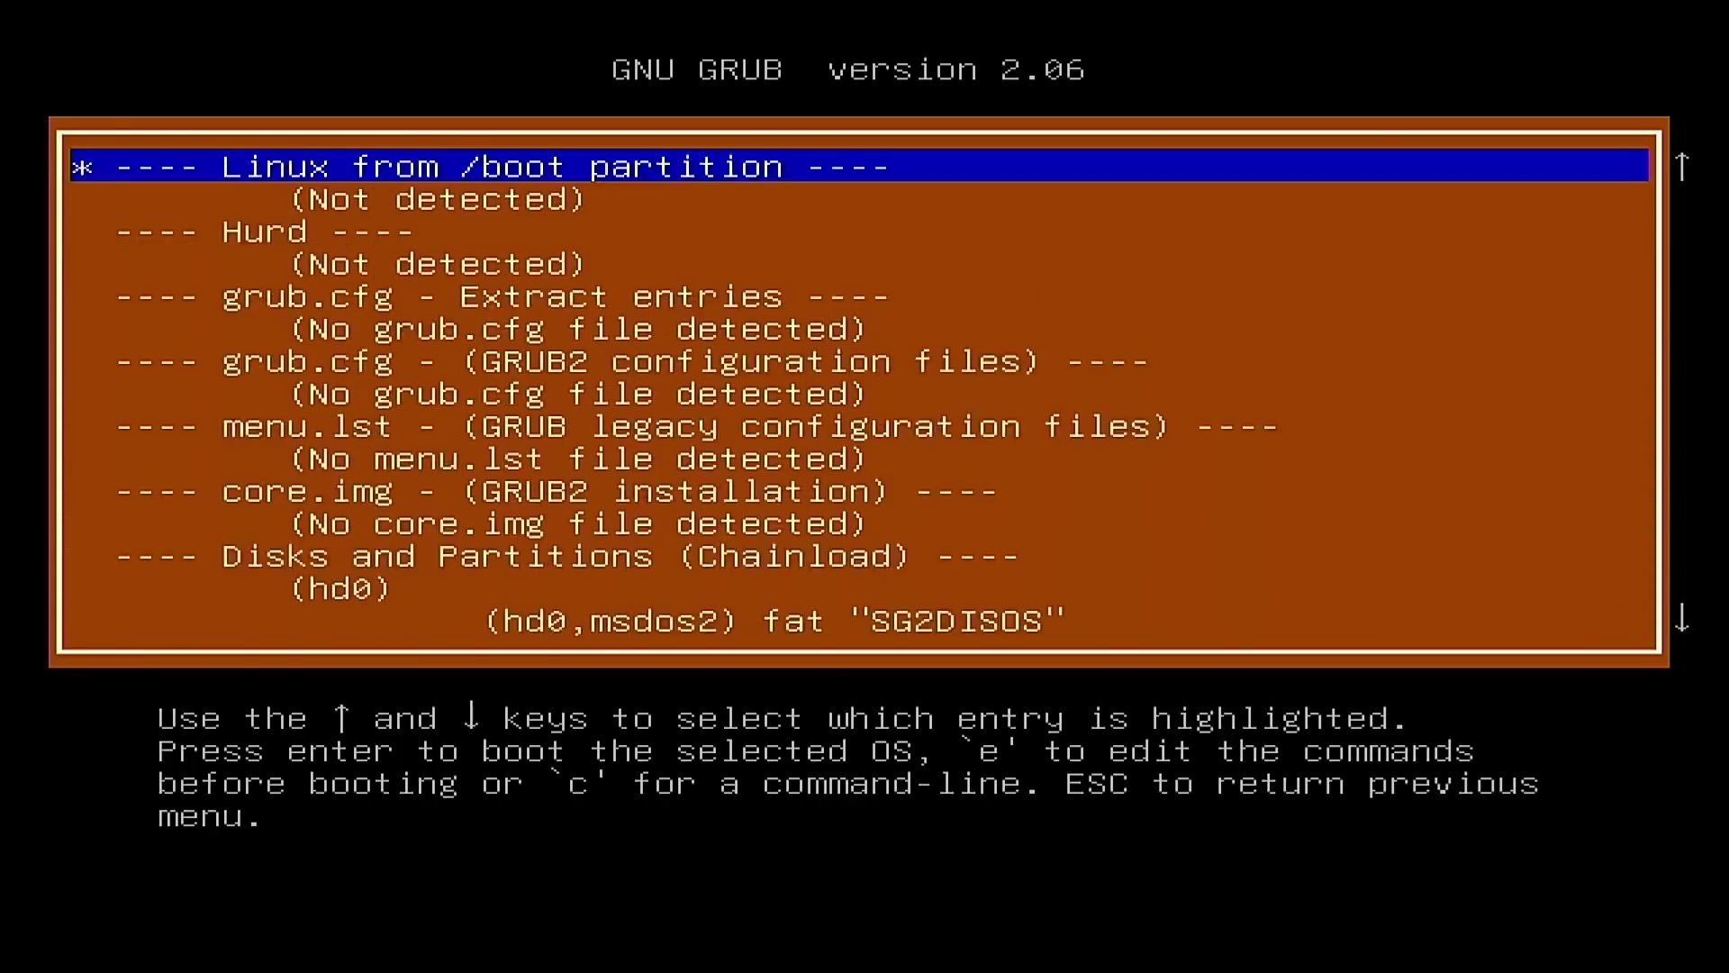
Step: Recheck the 'Linux not detected' and 'no grub.cfg file detected' result lines
key("Up")
key("Up")
key("Up")
key("Up")
key("Up")
key("Down")
key("Down")
key("Down")
key("Down")
key("Down")
key("Down")
key("Down")
key("Up")
key("Up")
key("Up")
key("Up")
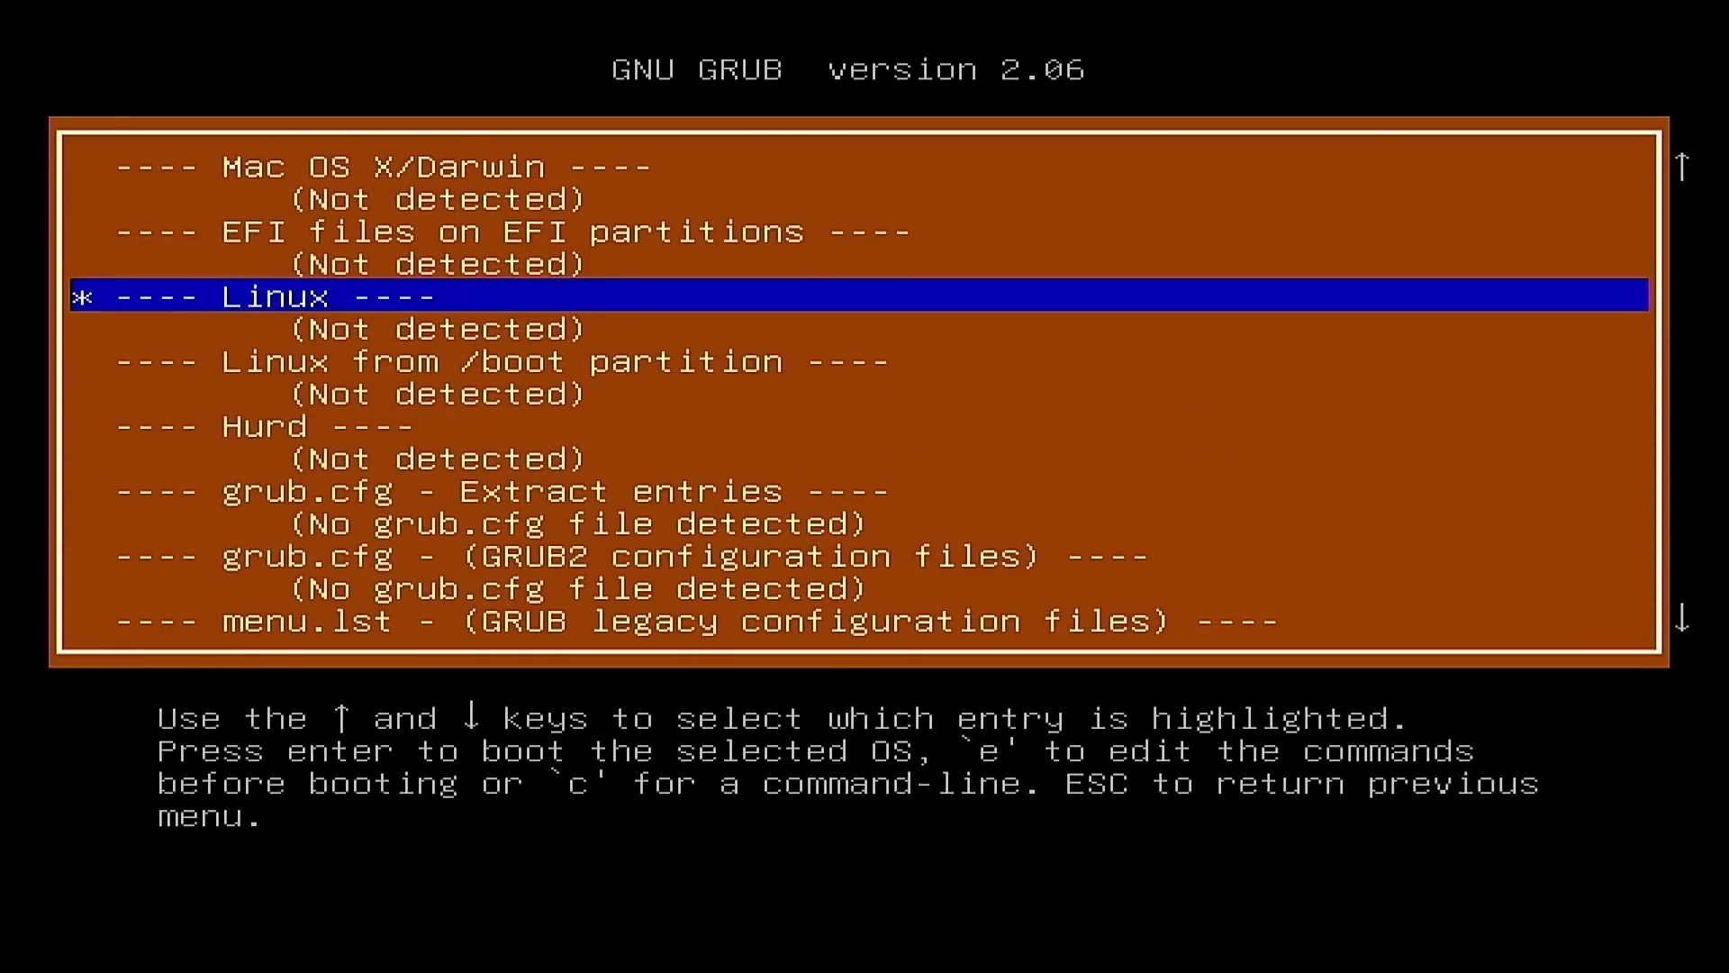
key("Up")
key("Up")
key("Down")
key("Down")
key("Down")
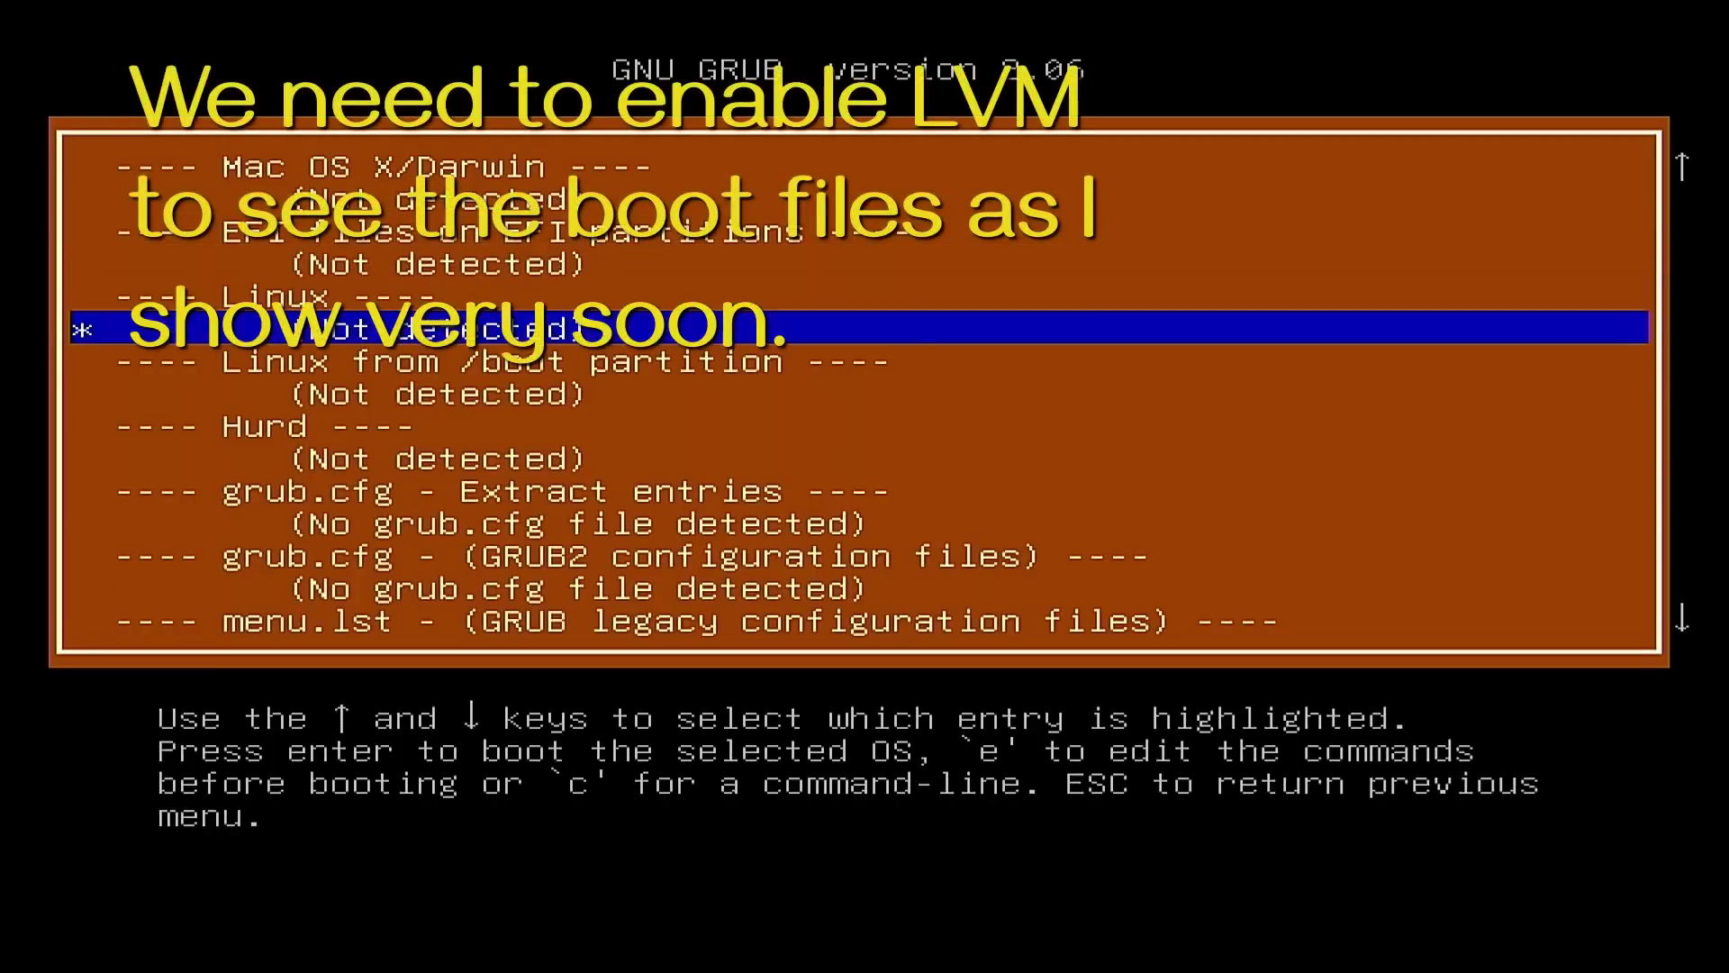
key("Down")
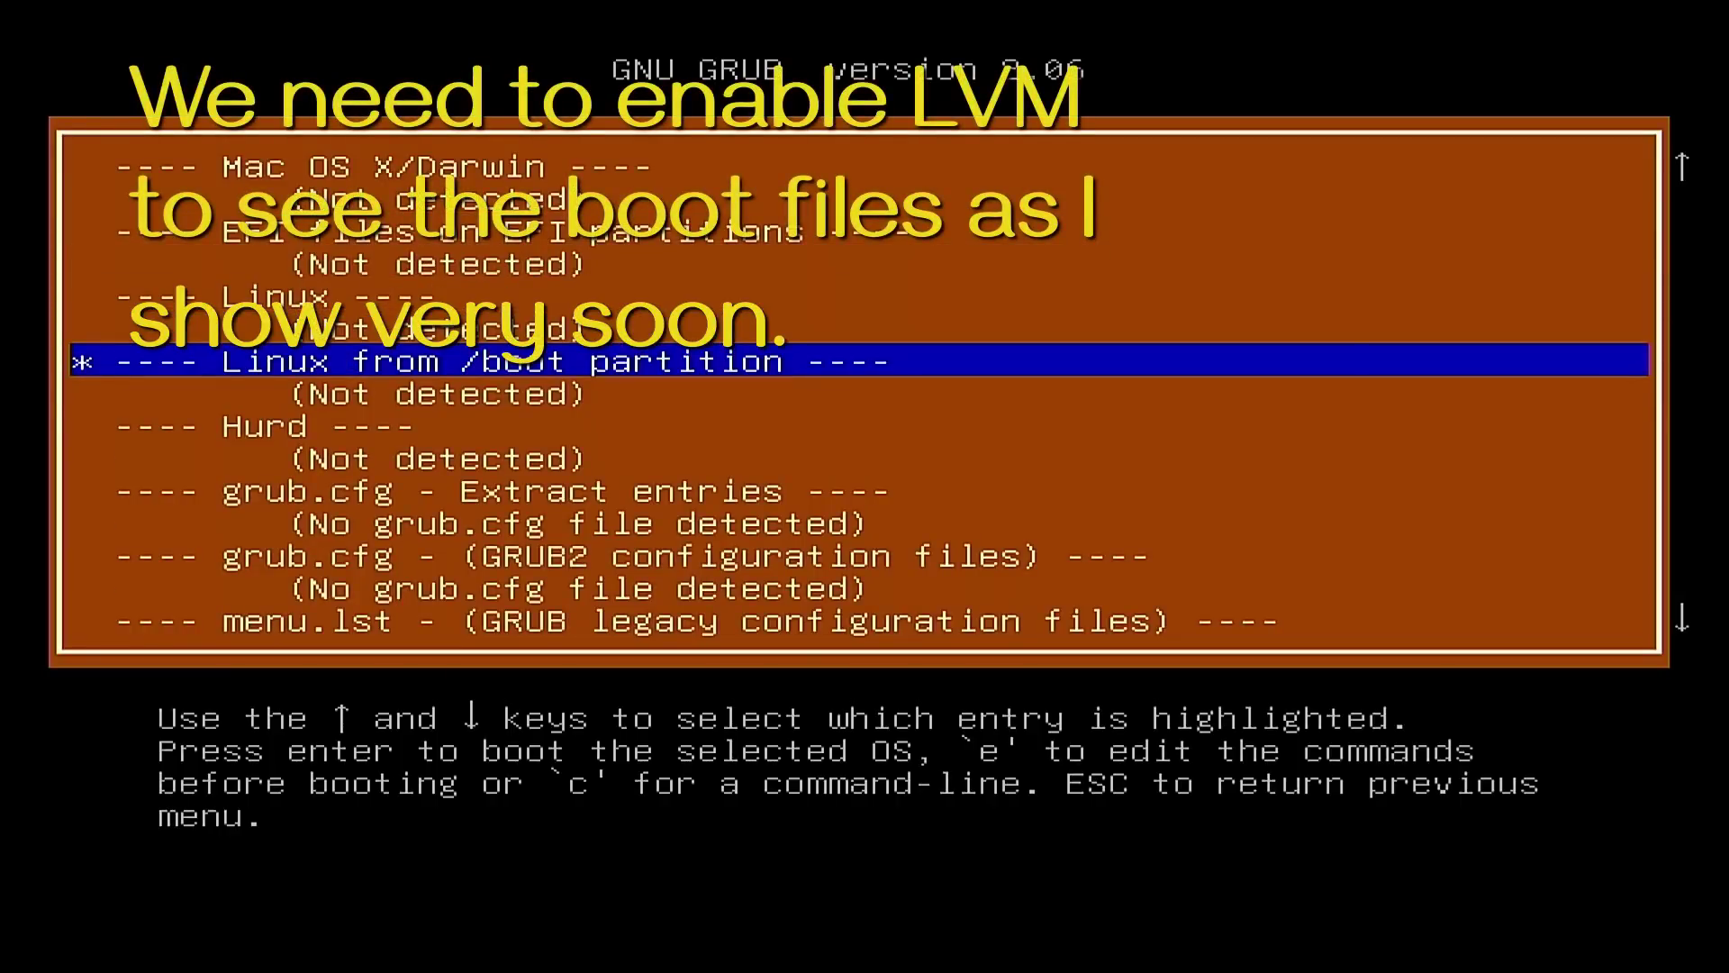
key("Down")
key("Down")
key("Down")
key("Down")
key("Down")
key("Down")
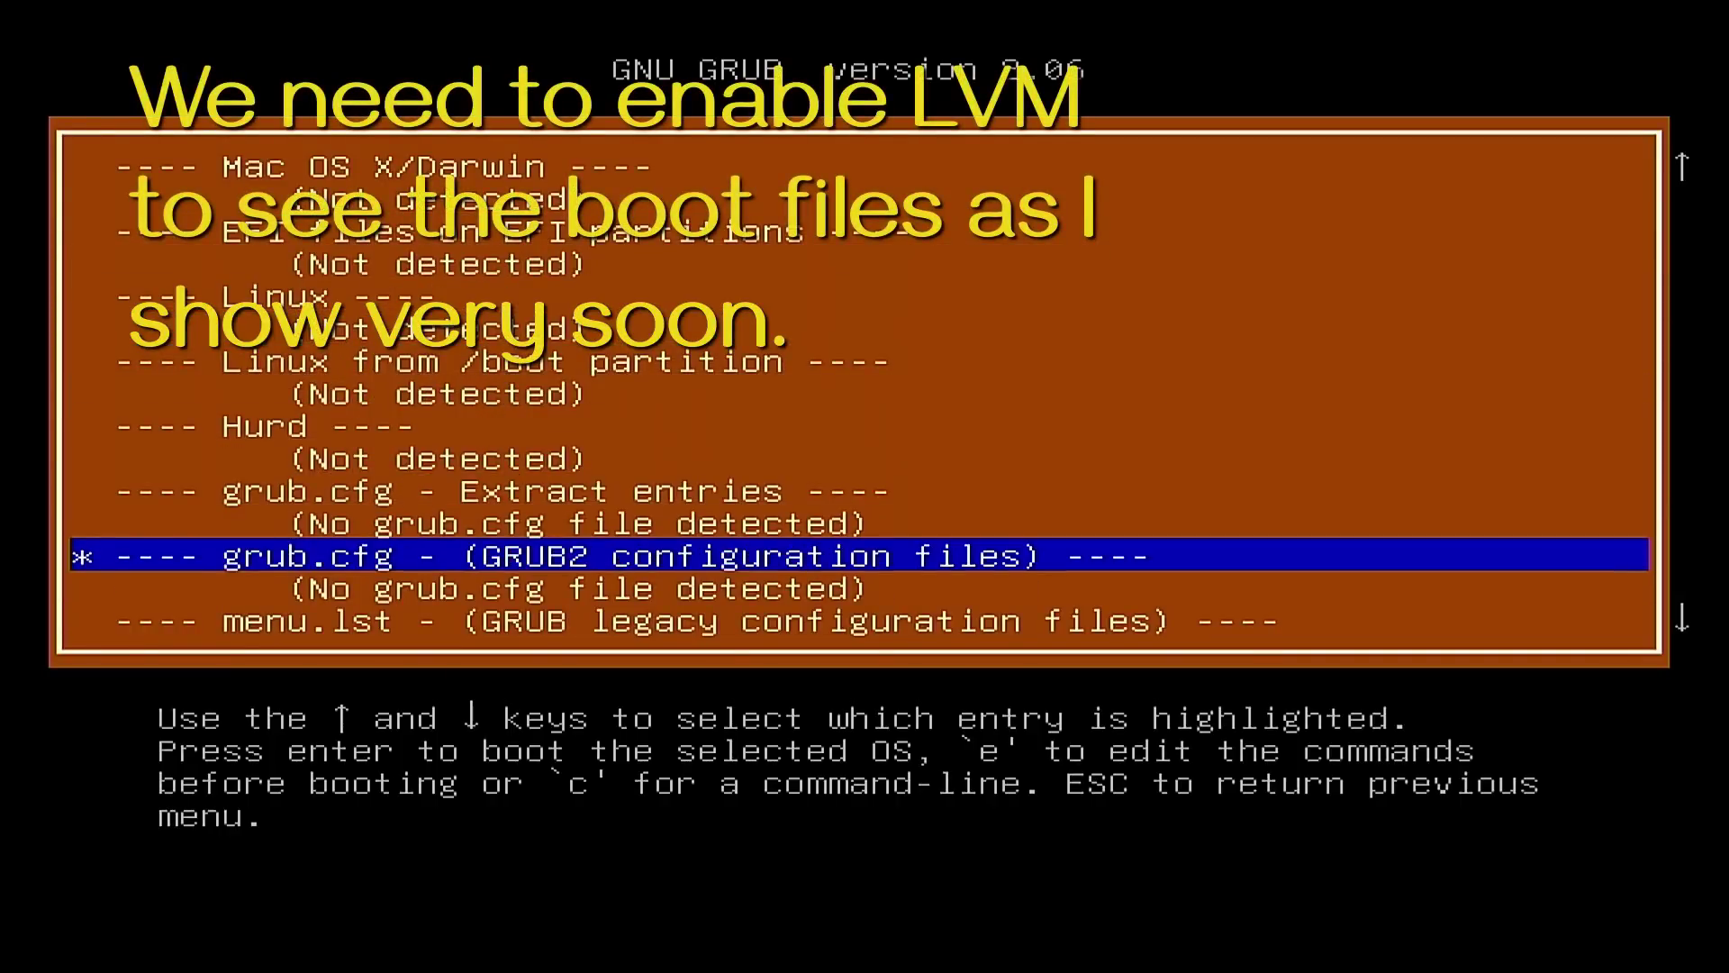
key("Up")
key("Up")
key("Down")
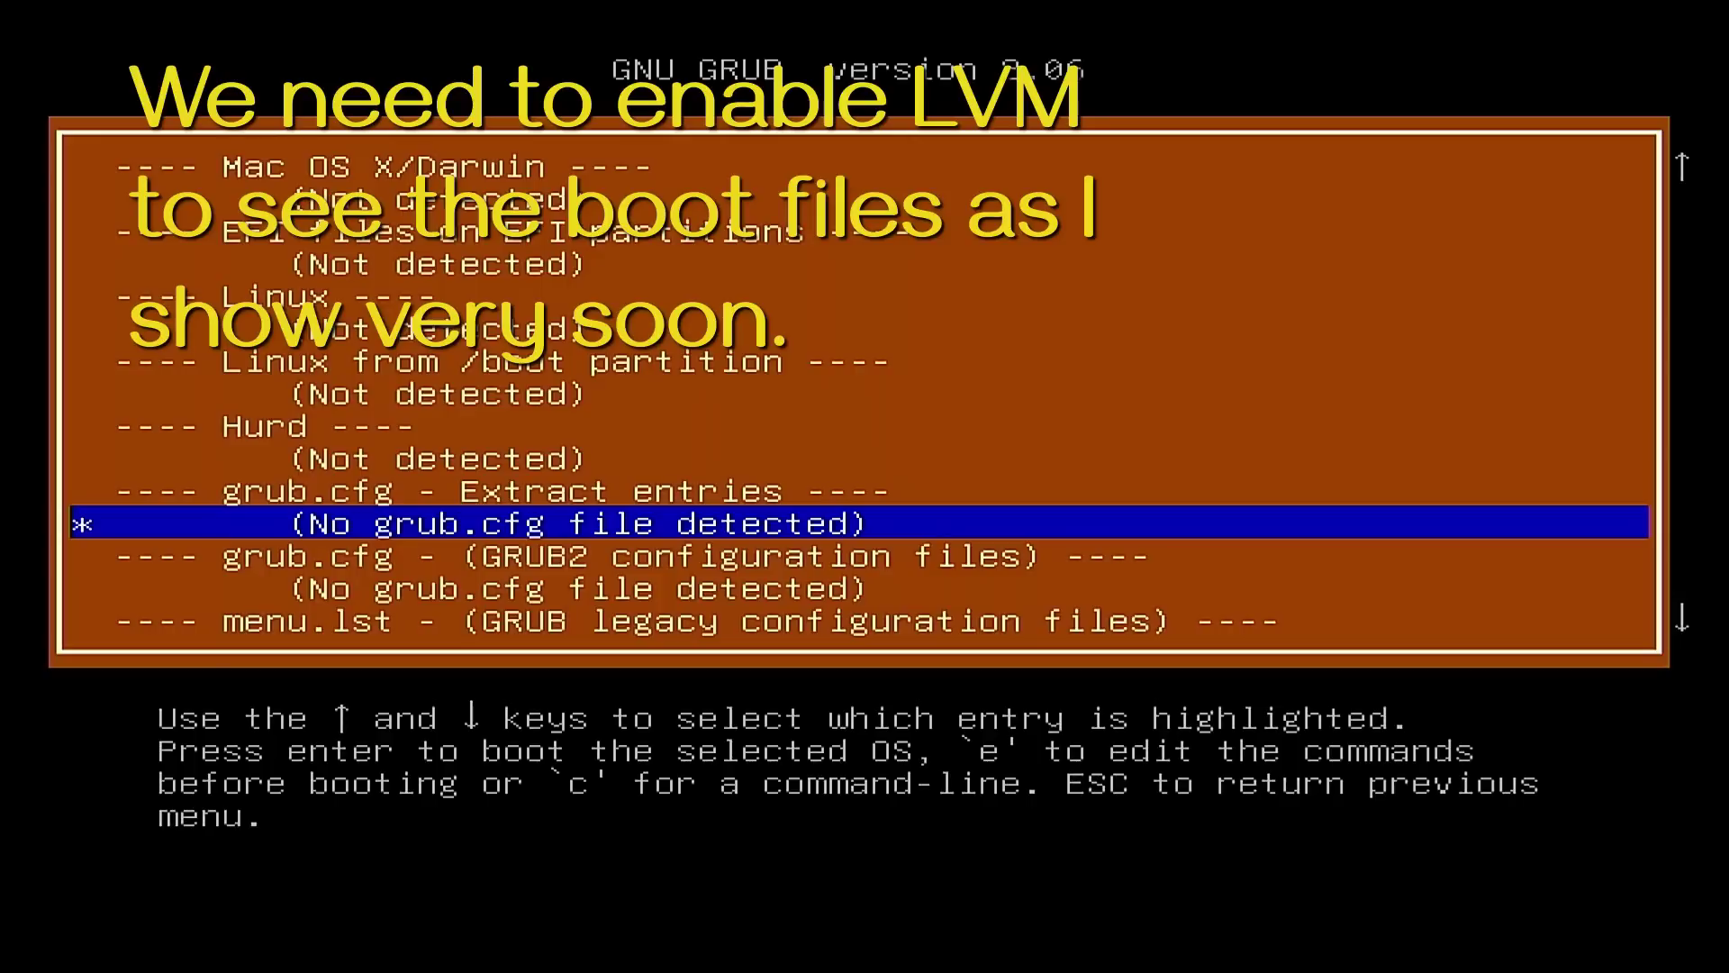
key("Down")
key("Down")
key("Down")
key("Down")
key("Down")
key("Down")
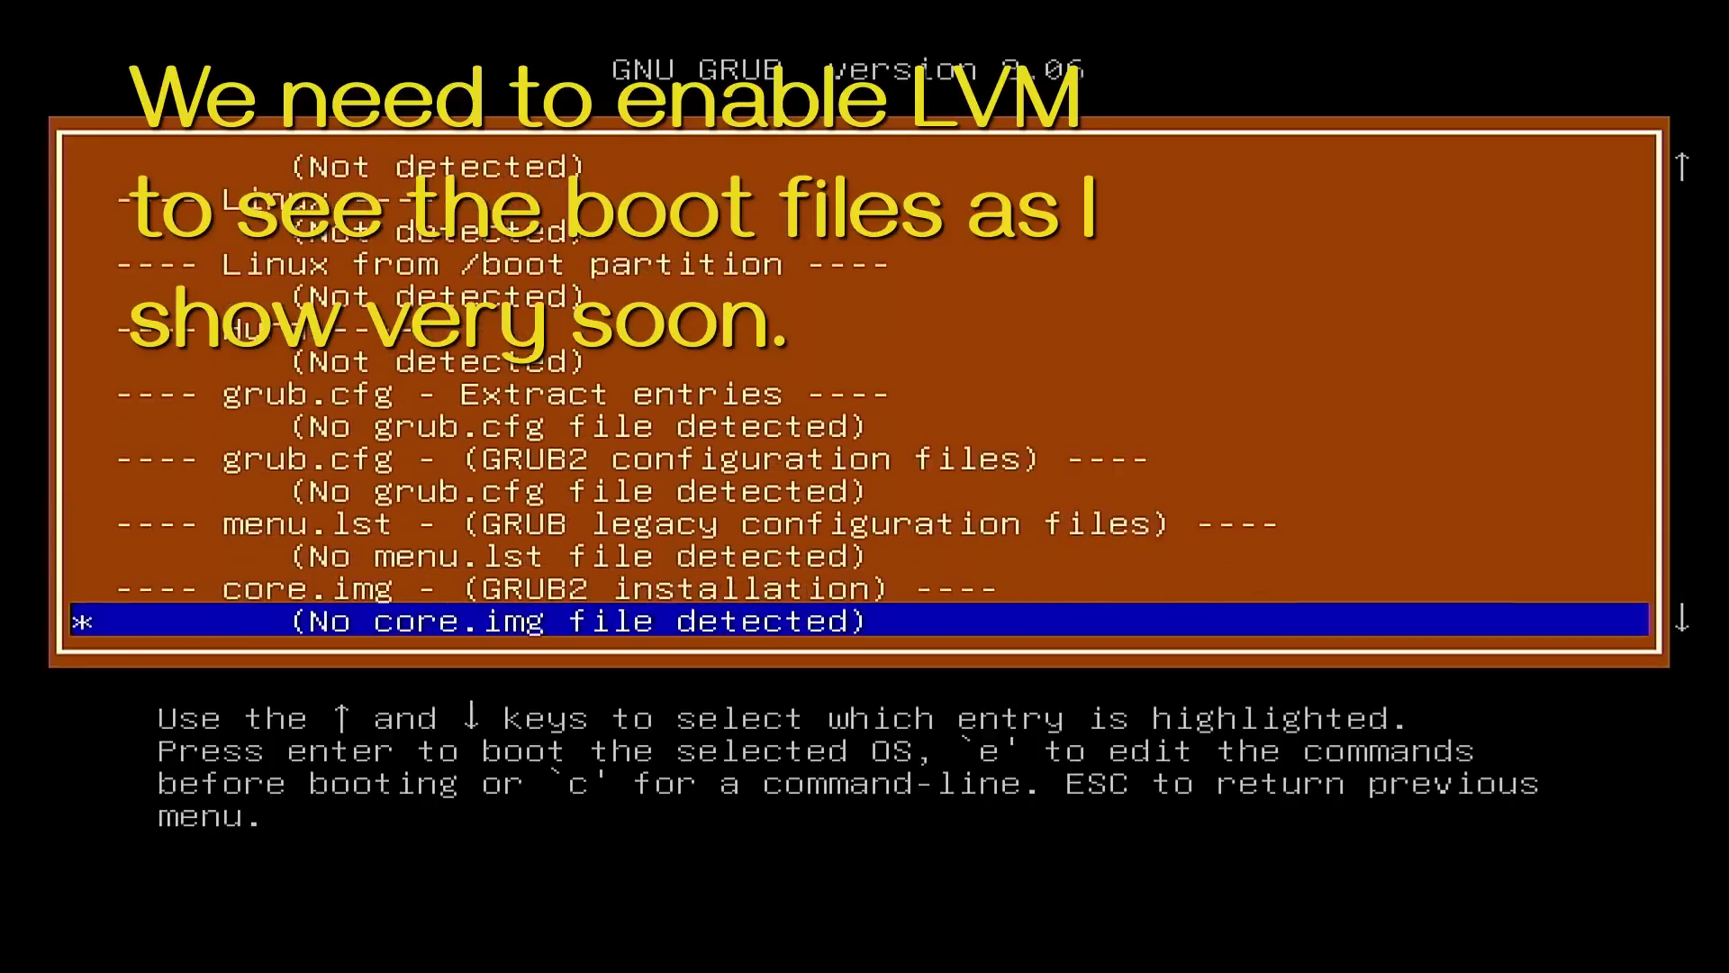
key("Down")
key("Up")
Step: Select the (hd0,msdos2) fat partition among the detected disks and chainload it
key("Up")
key("Up")
key("Down")
key("Down")
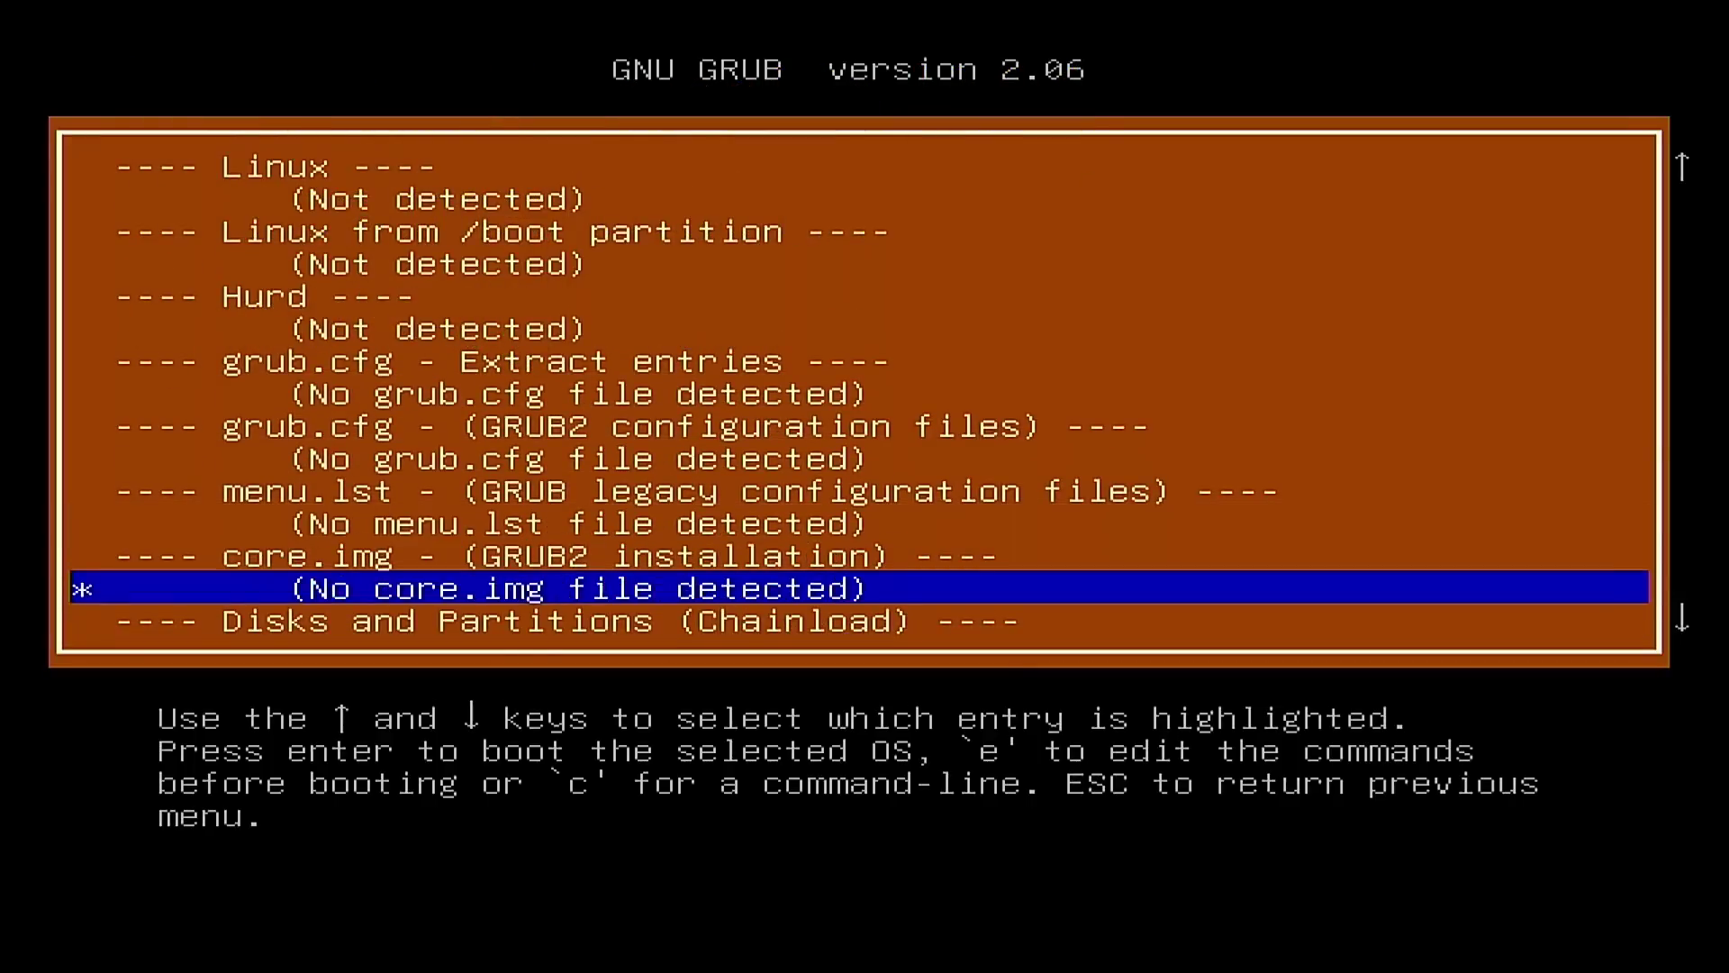
key("Down")
key("Down")
key("Down")
key("Down")
key("Down")
key("Down")
key("Up")
key("Up")
key("Up")
key("Up")
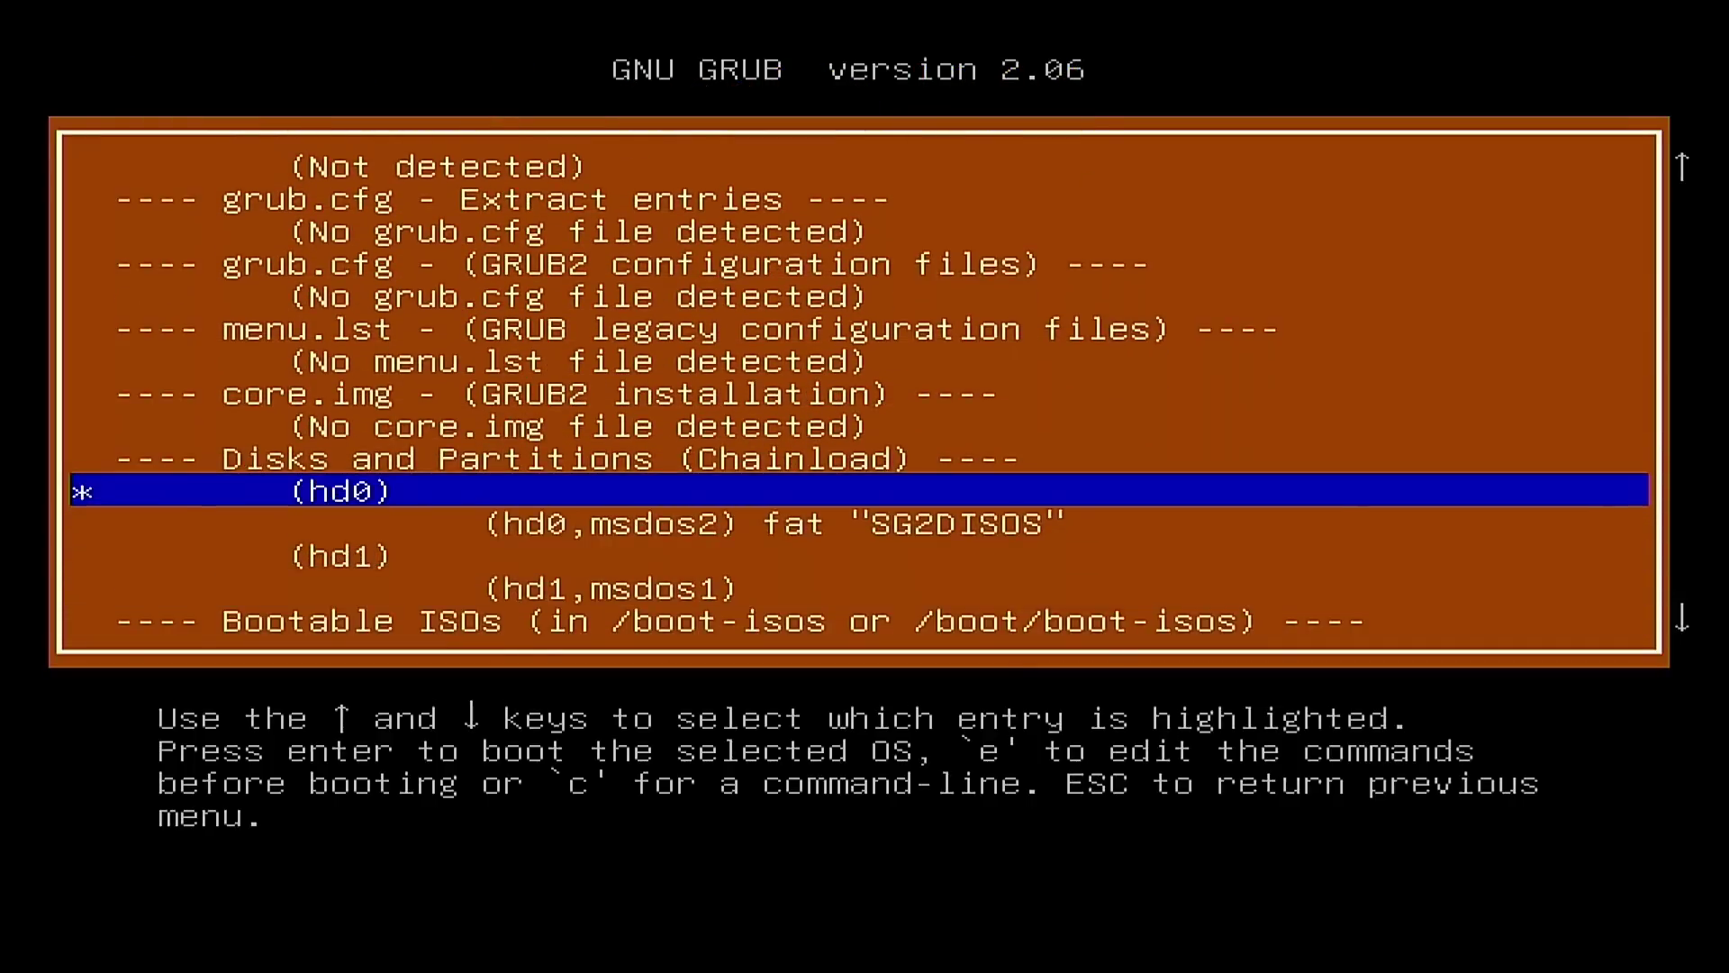
key("Down")
key("Down")
key("Down")
key("Down")
key("Down")
key("Up")
key("Up")
key("Up")
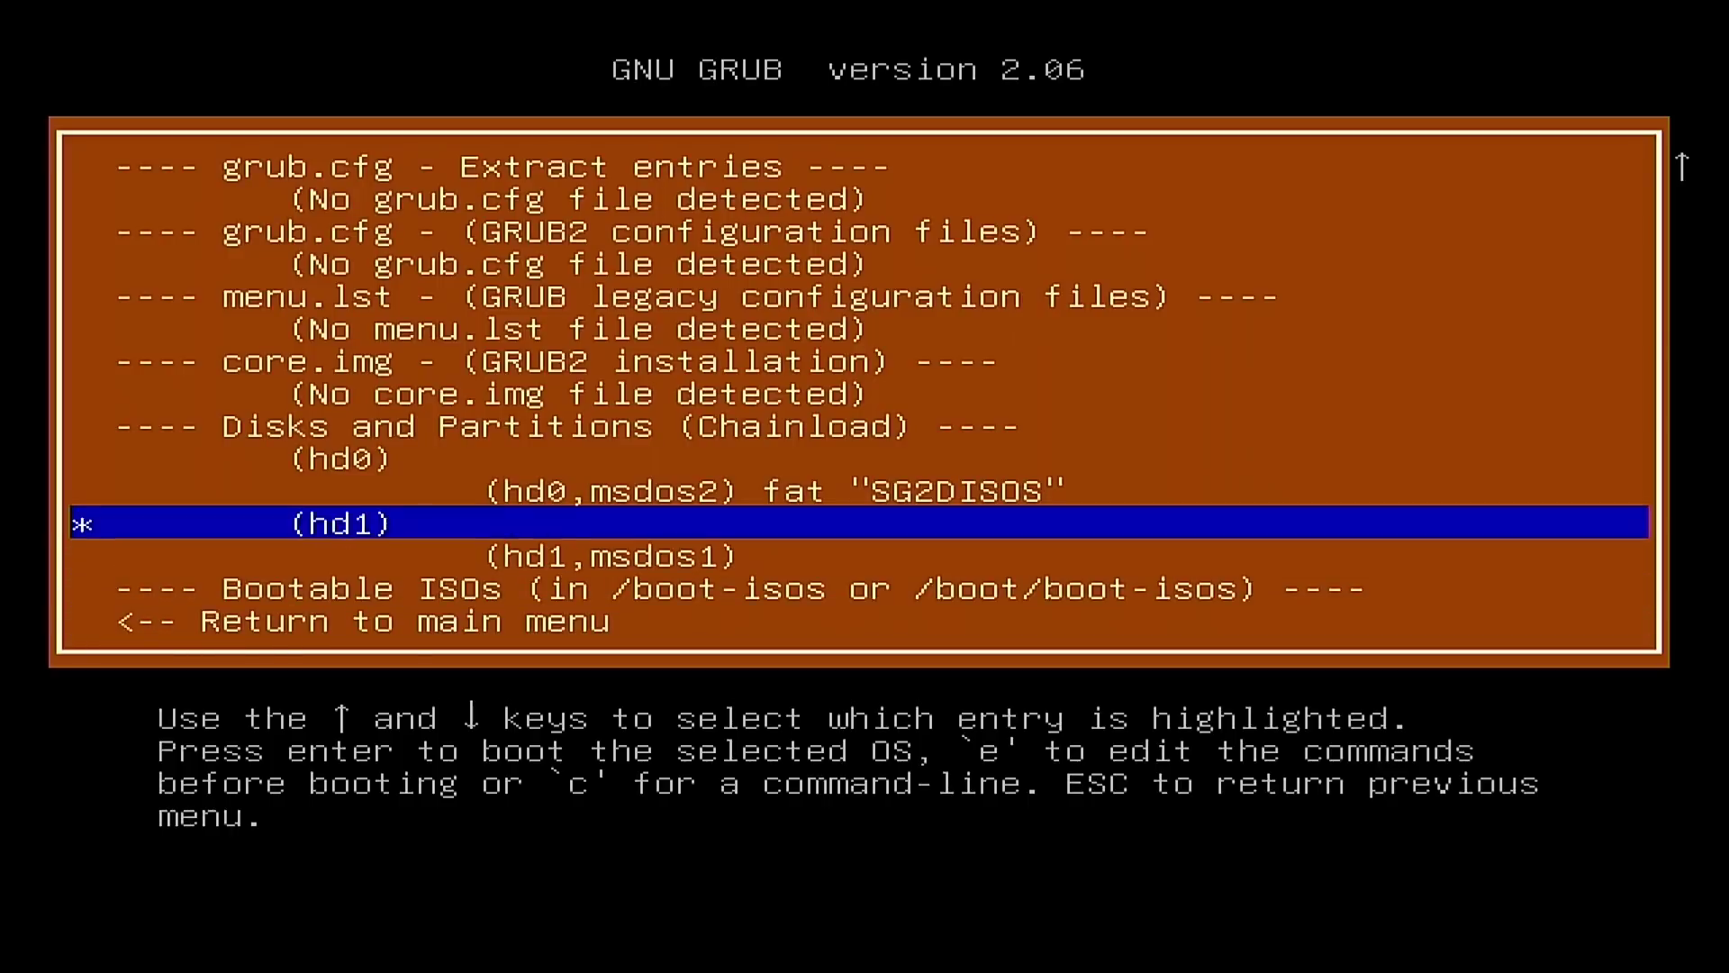
key("Up")
key("Down")
key("Down")
key("Down")
key("Up")
key("Up")
key("Down")
key("Down")
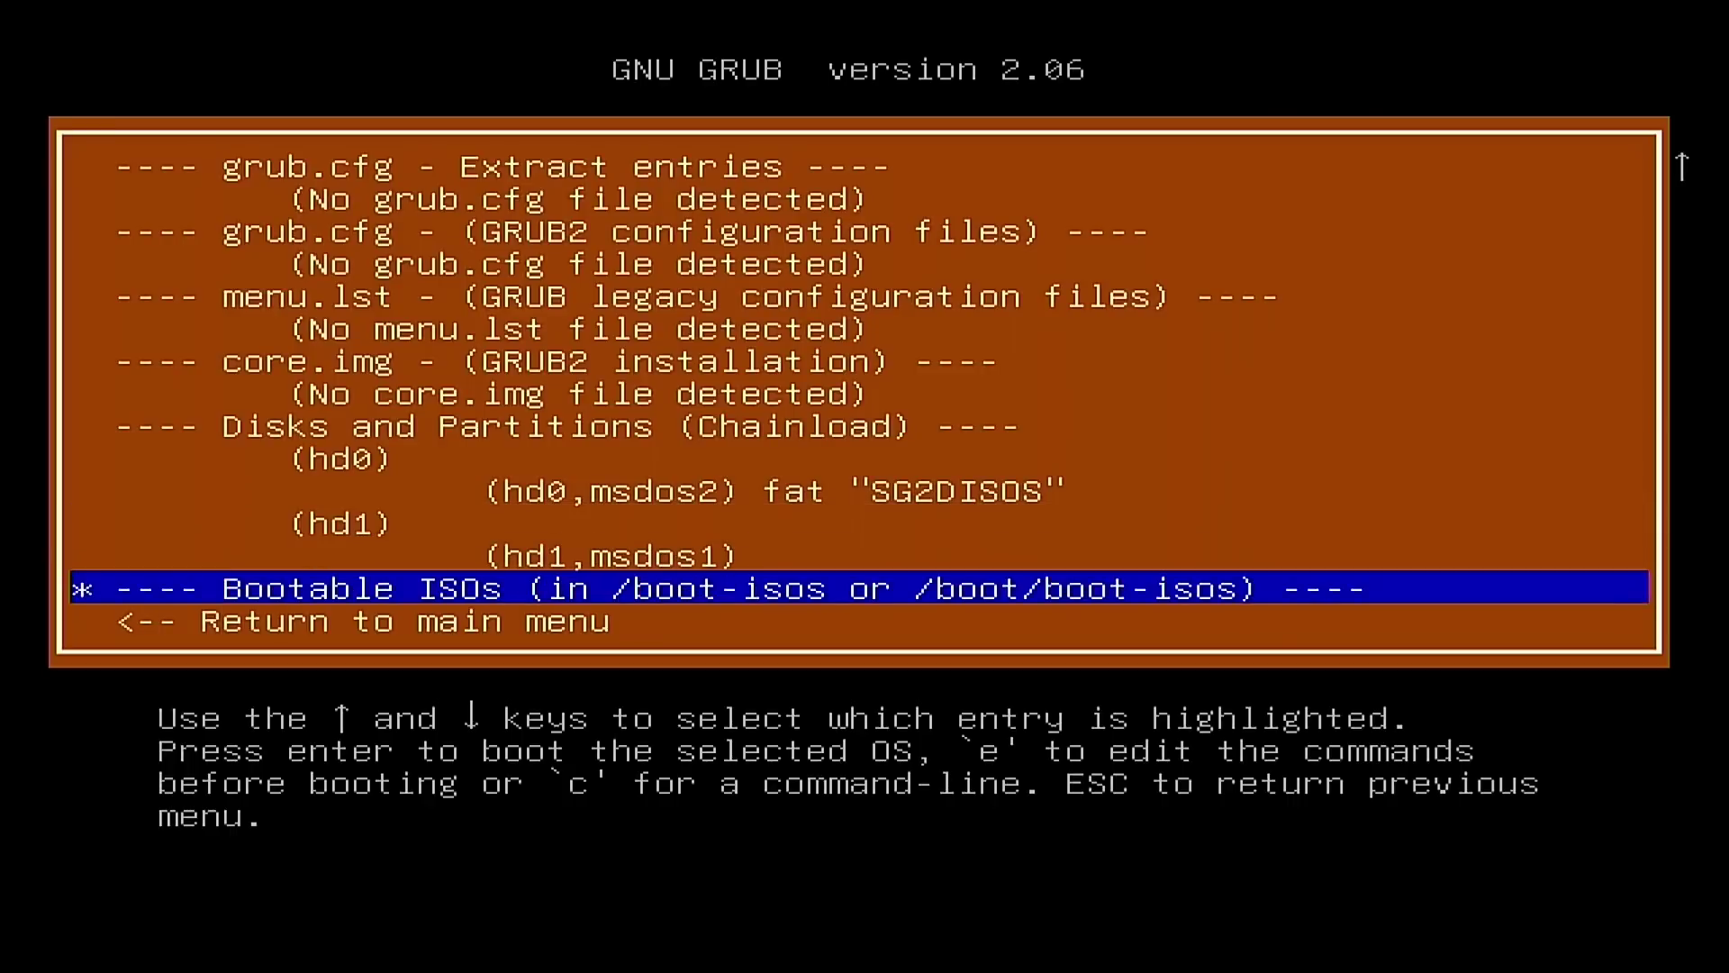
key("Up")
key("Up")
key("Up")
key("Return")
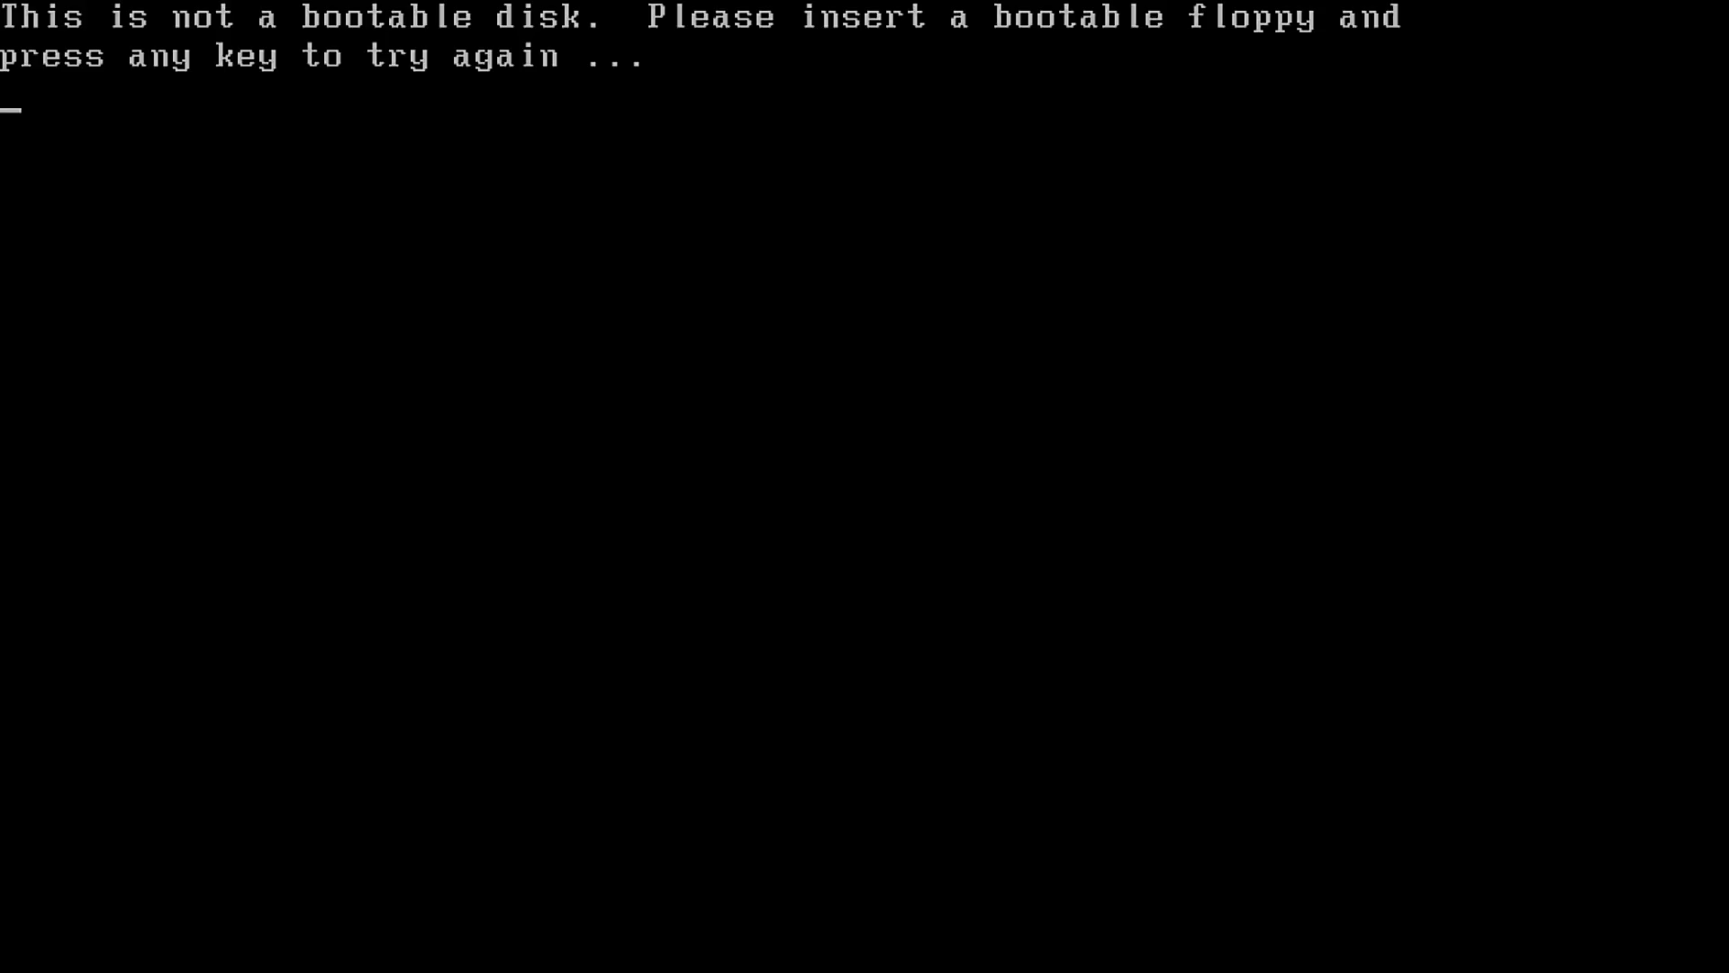
Step: Dismiss the 'This is not a bootable disk' prompt with Enter to continue
key("Return")
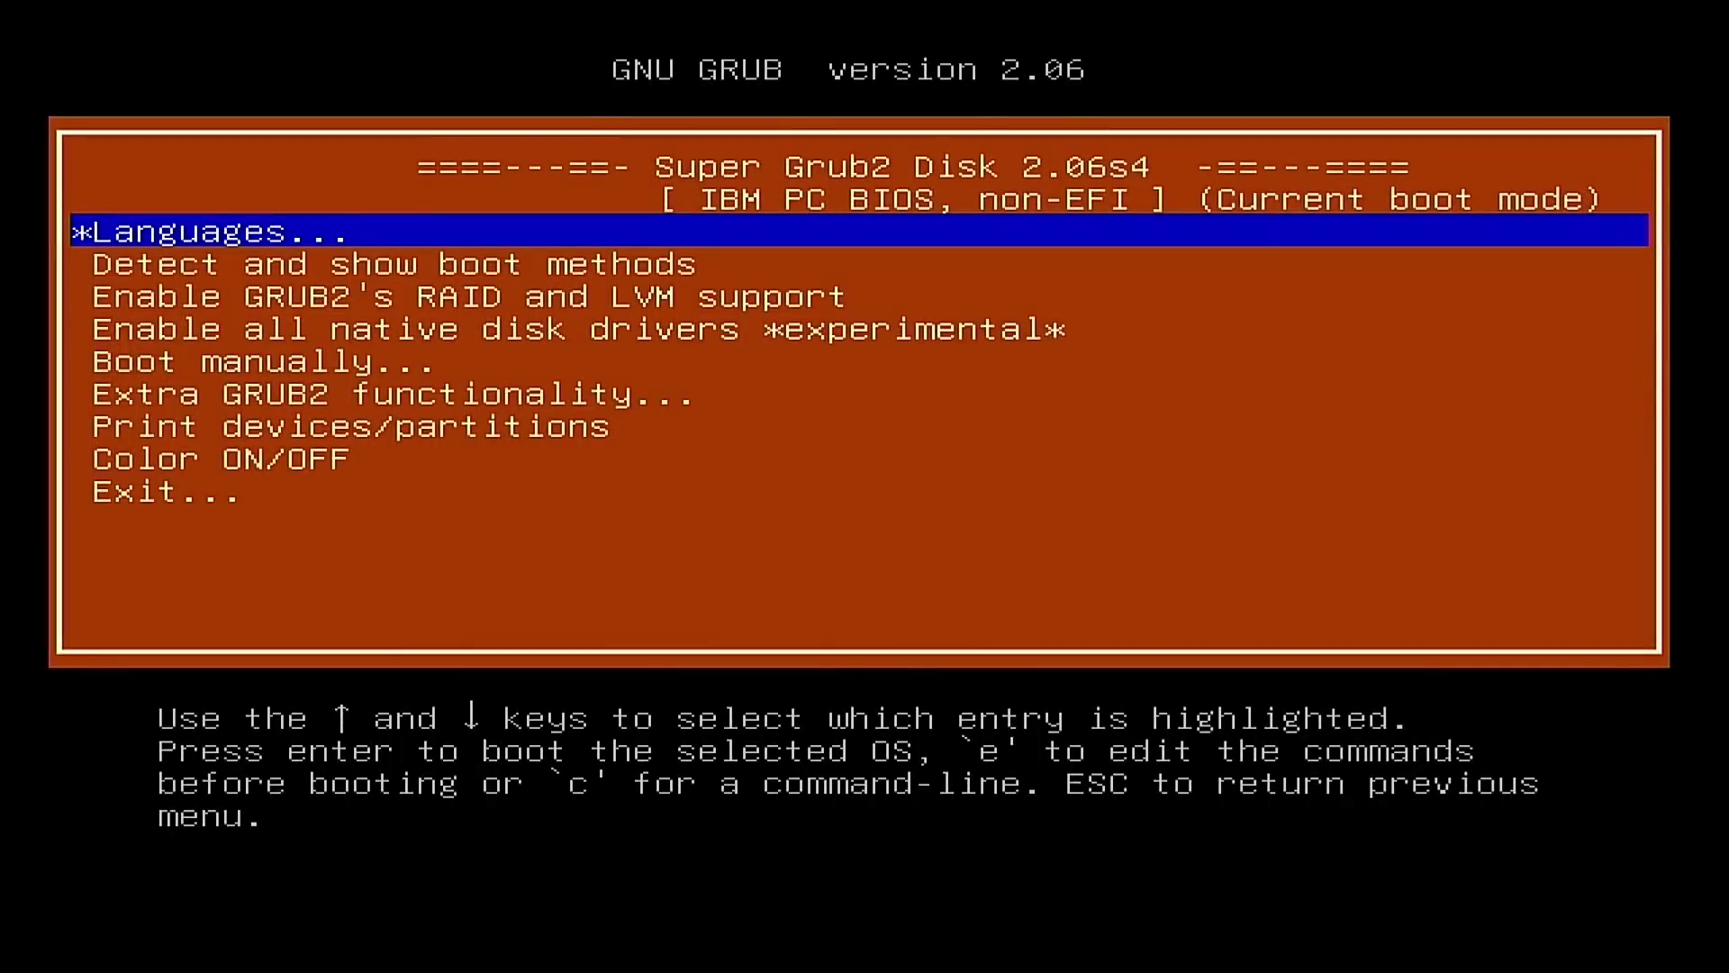
key("Down")
key("Down")
key("Down")
key("Down")
key("Down")
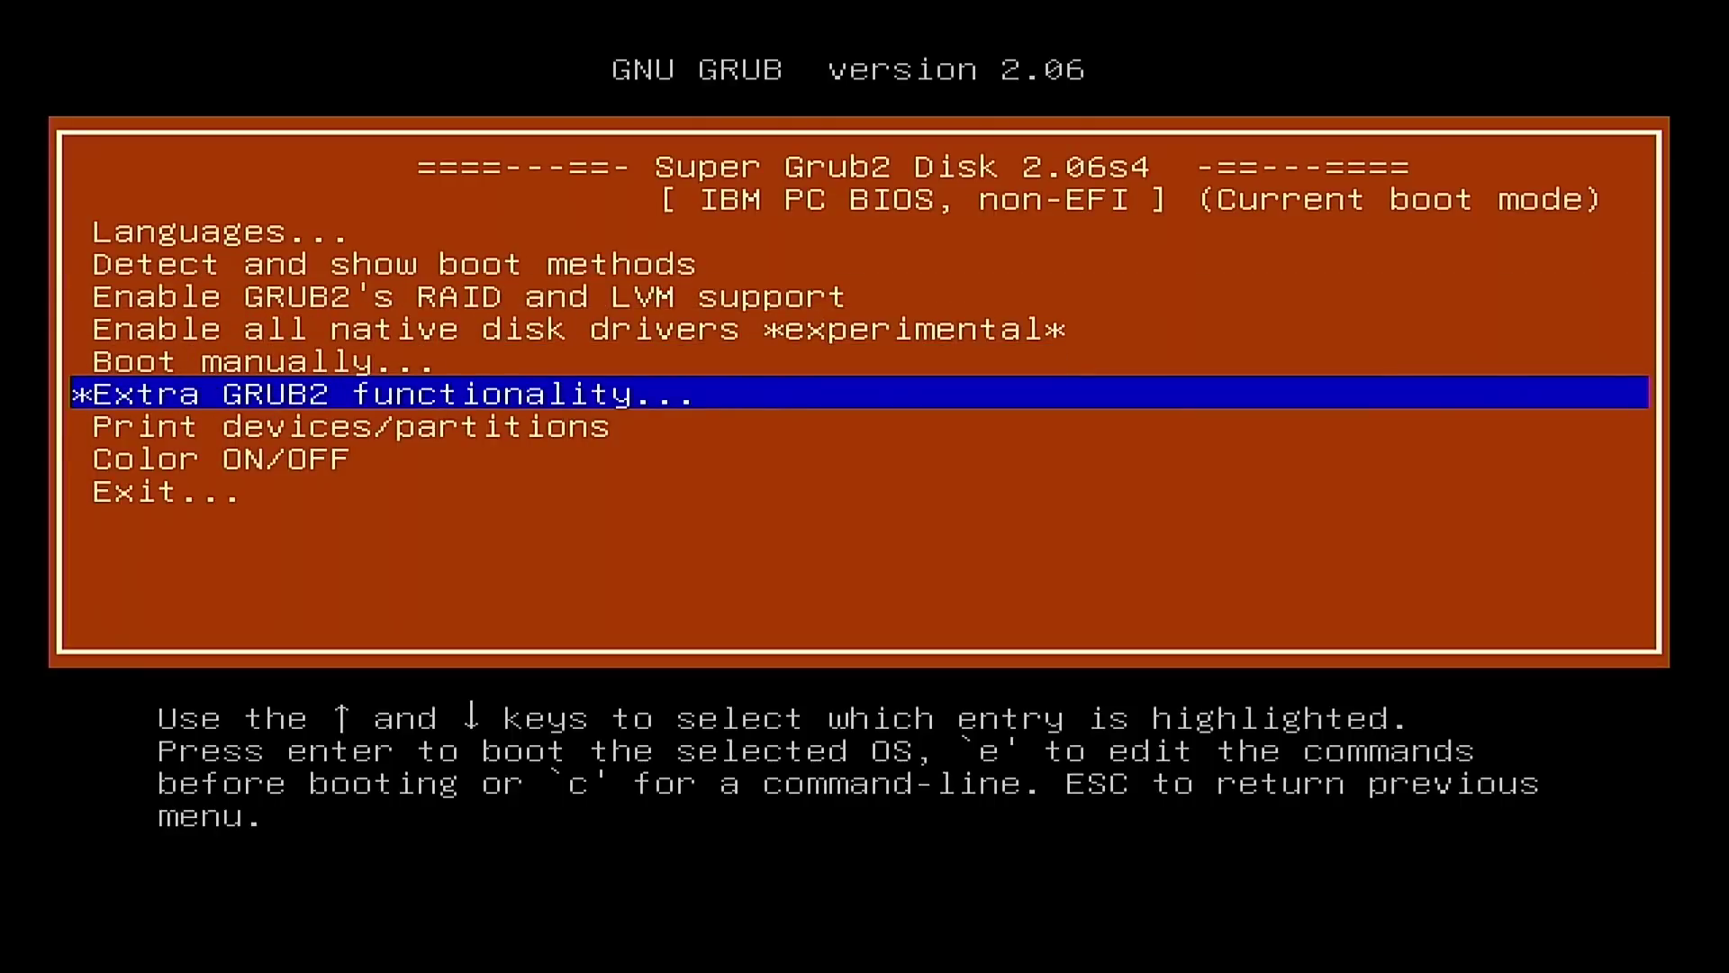
key("Return")
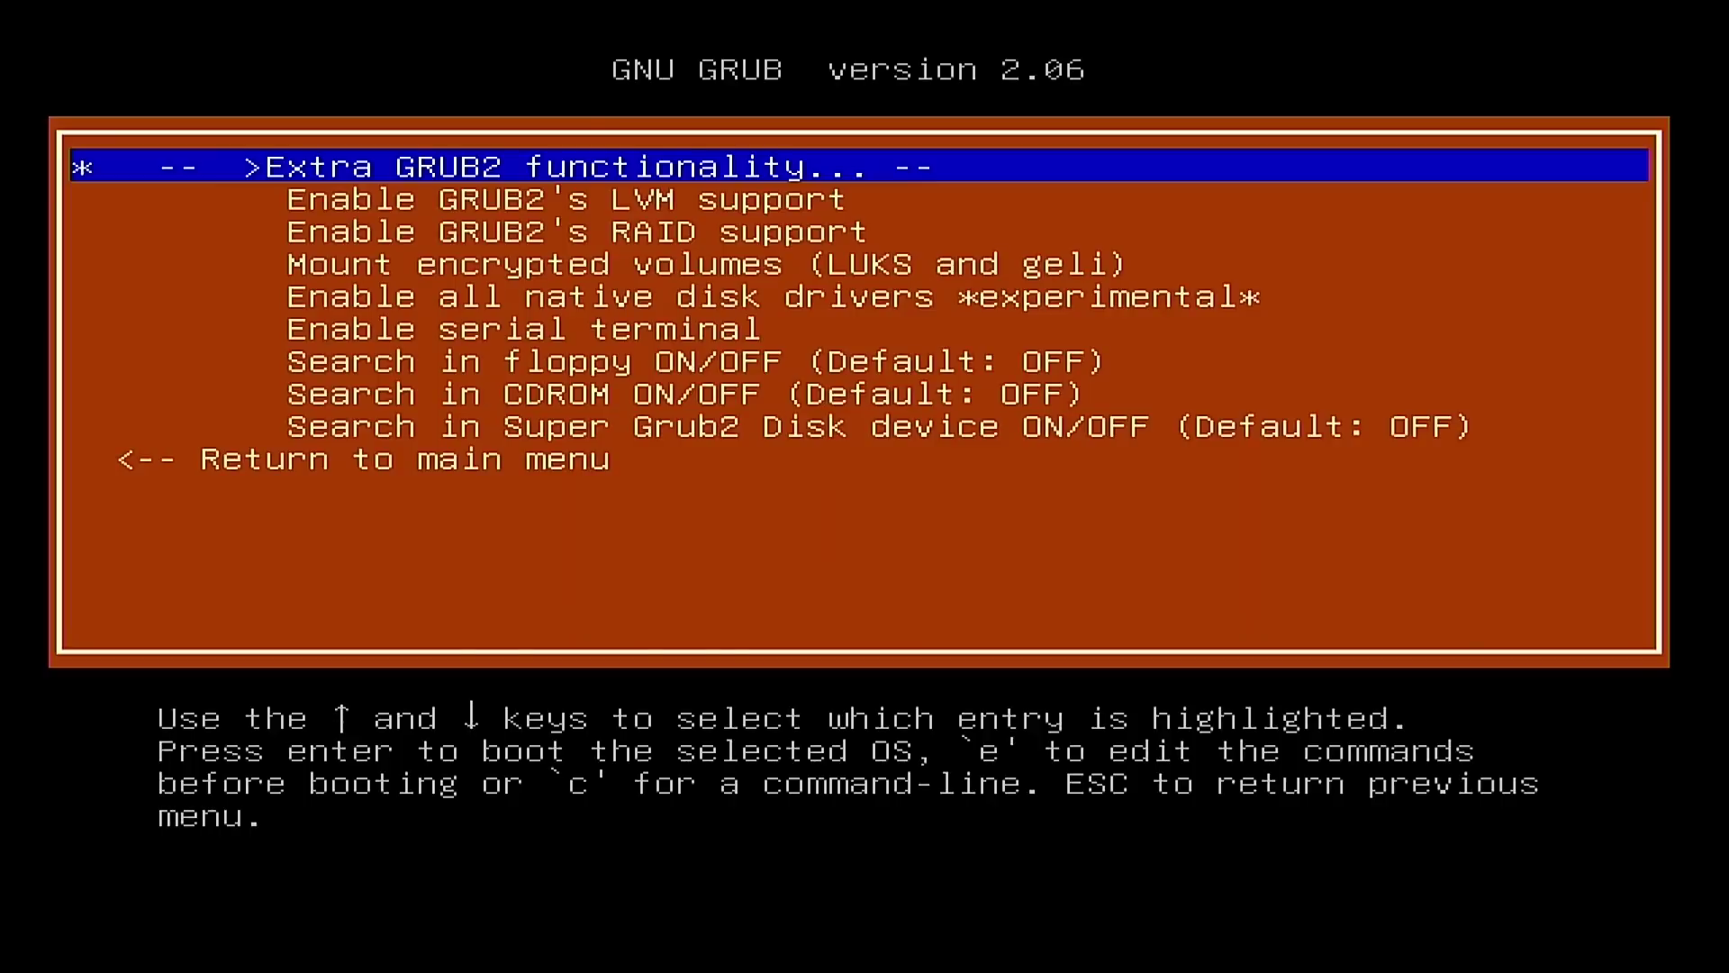
key("Down")
key("Down")
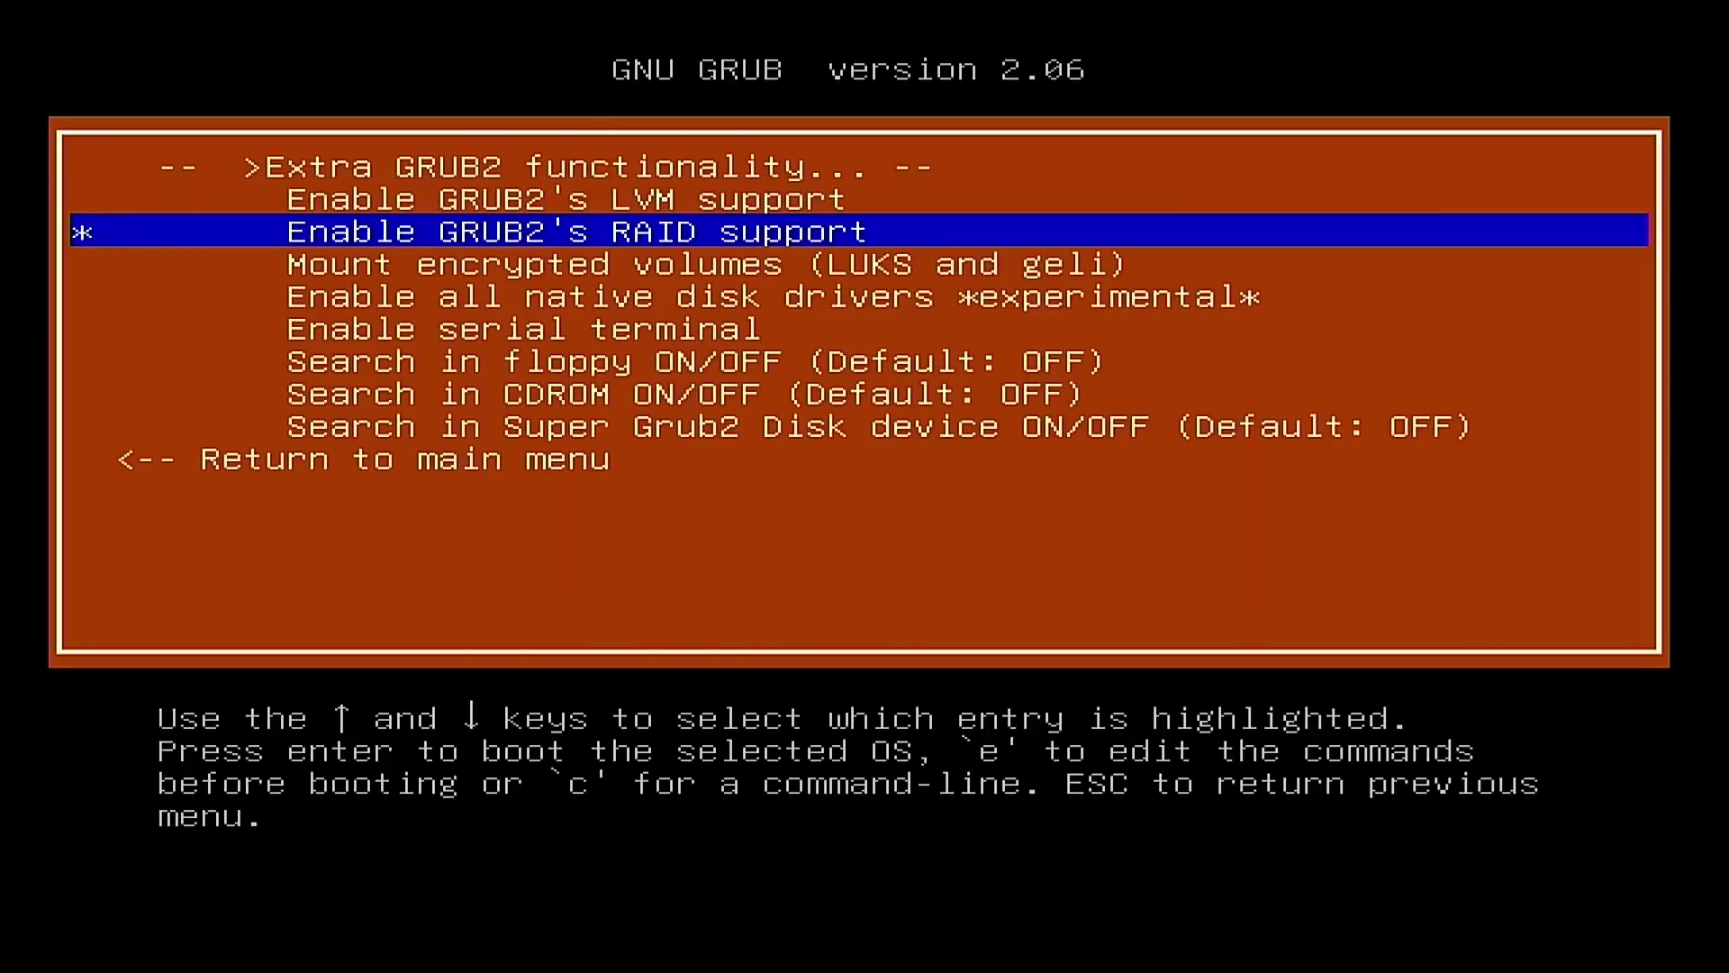
key("Down")
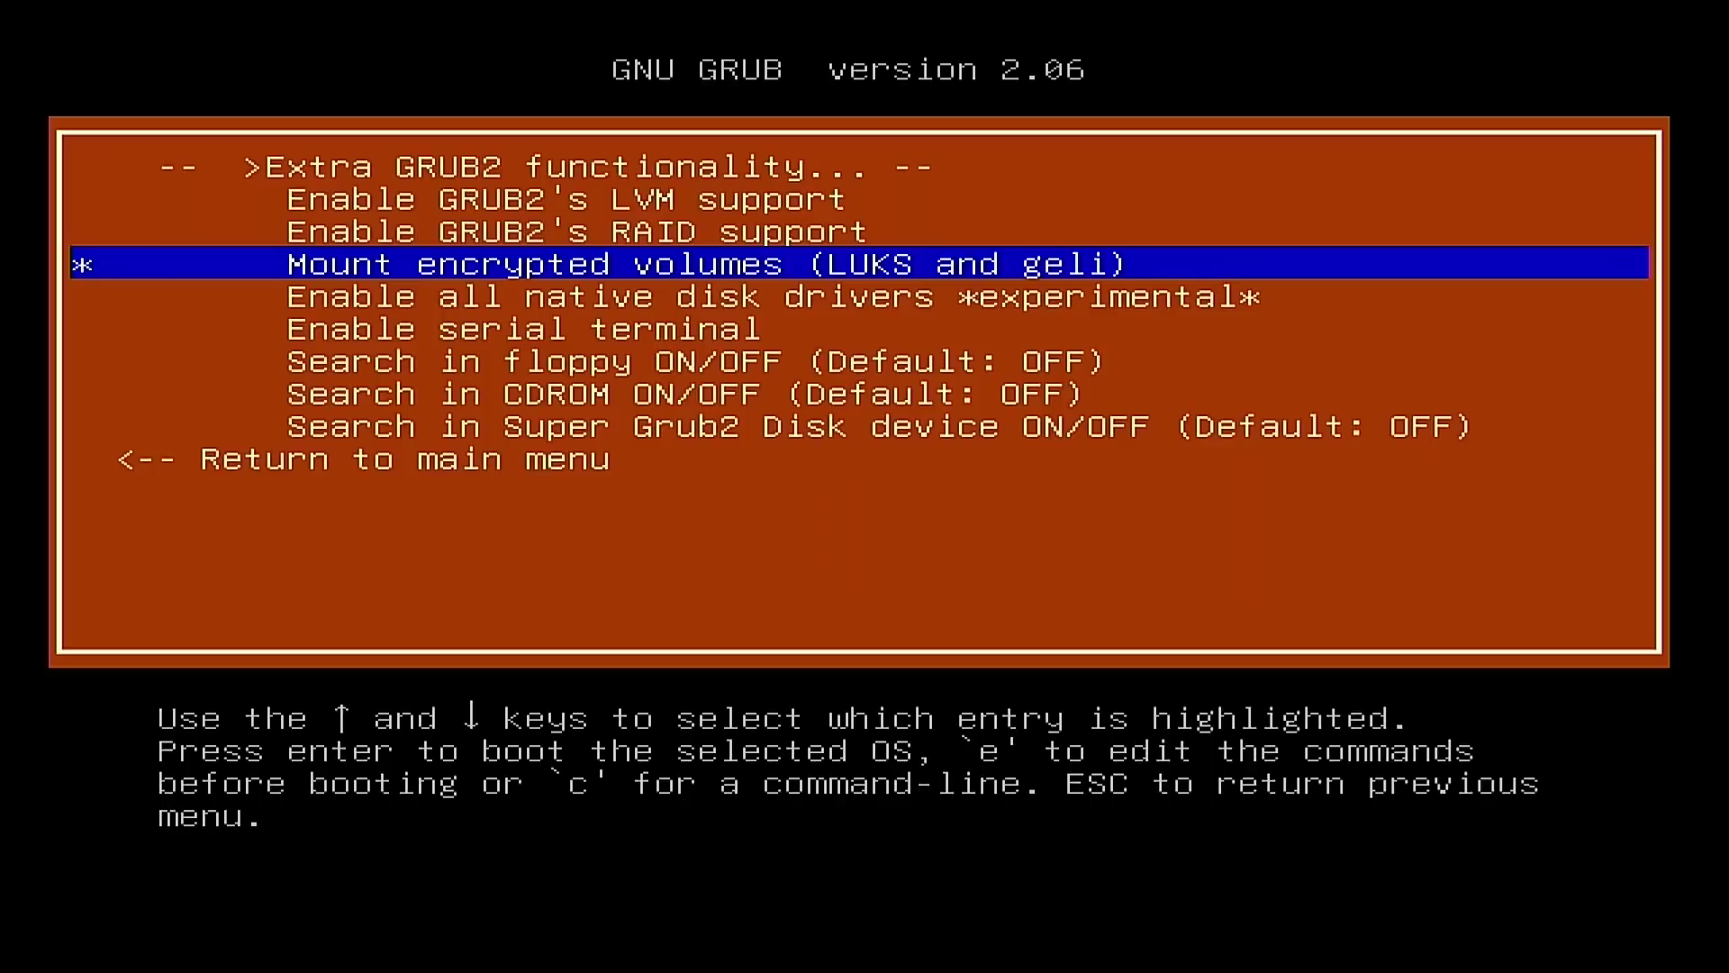
key("Up")
key("Up")
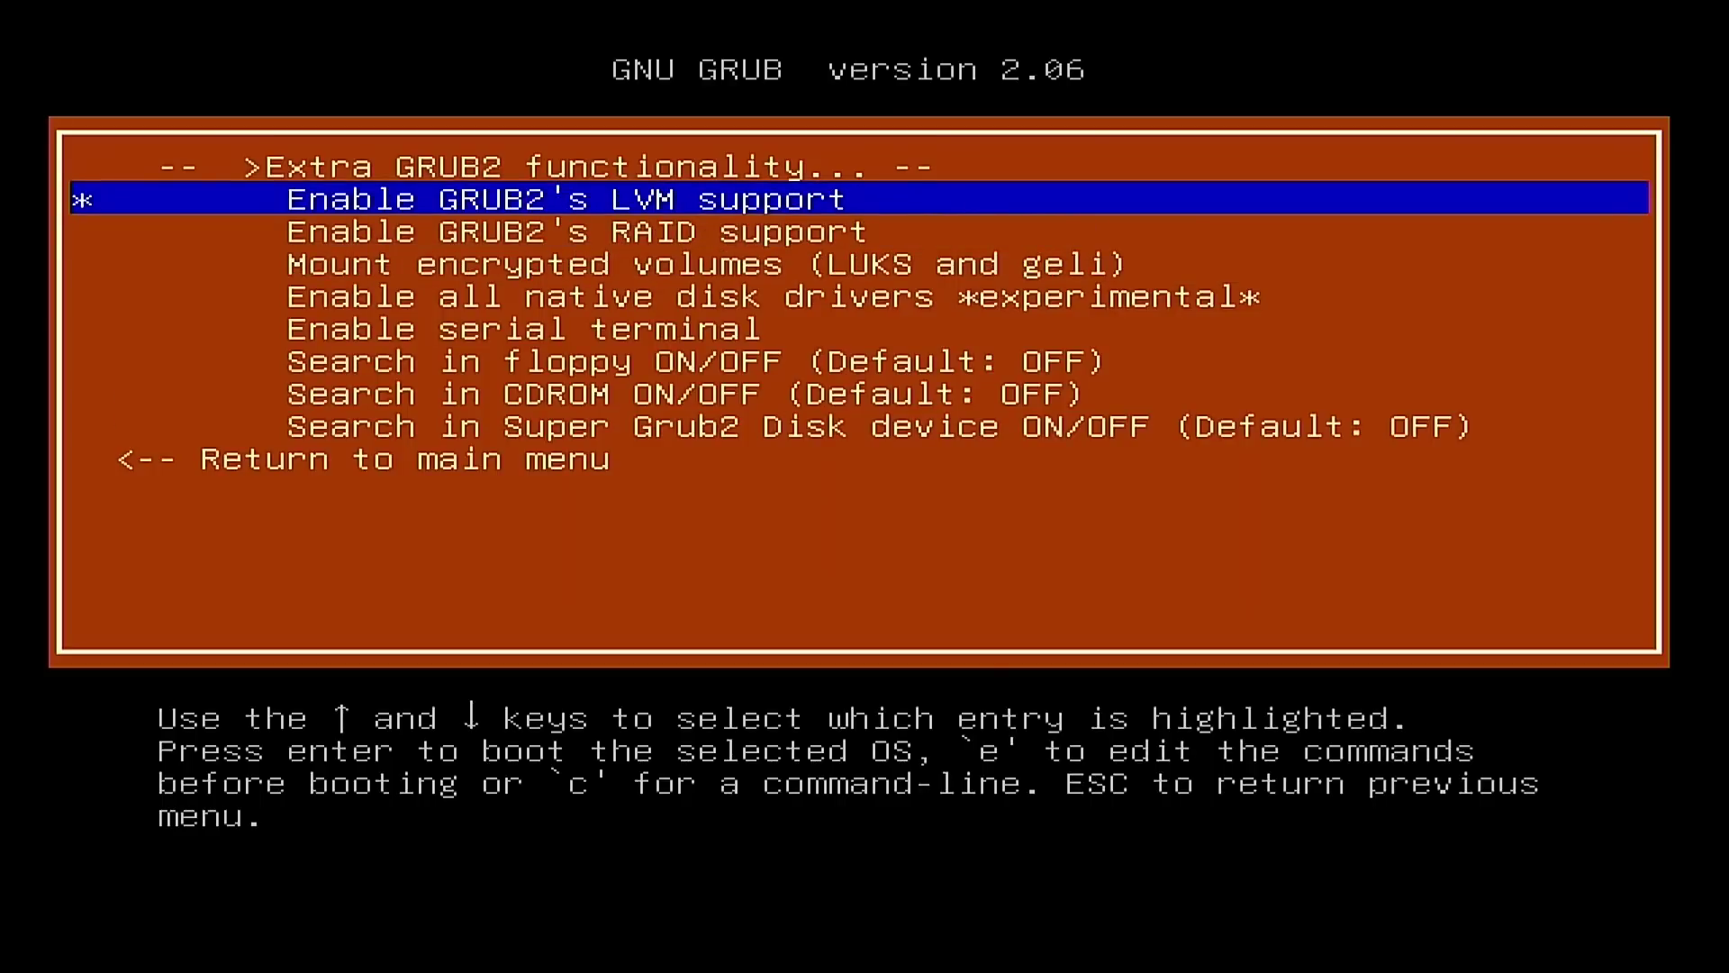
key("Down")
key("Down")
key("Down")
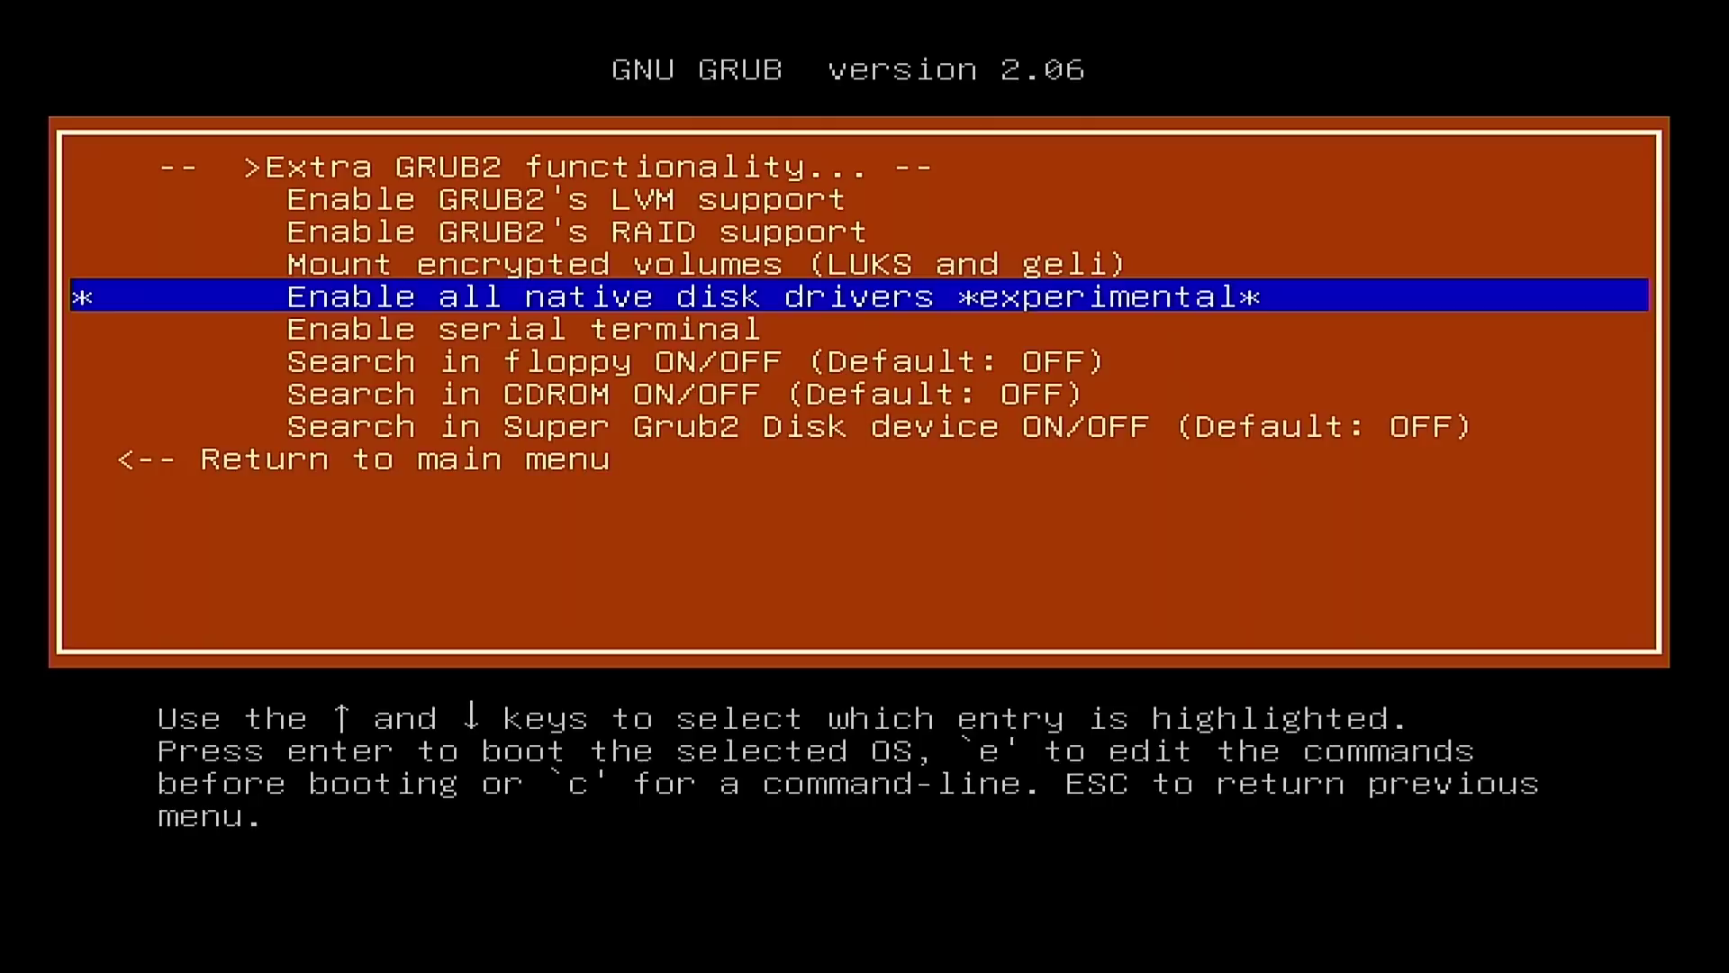
key("Down")
key("Down")
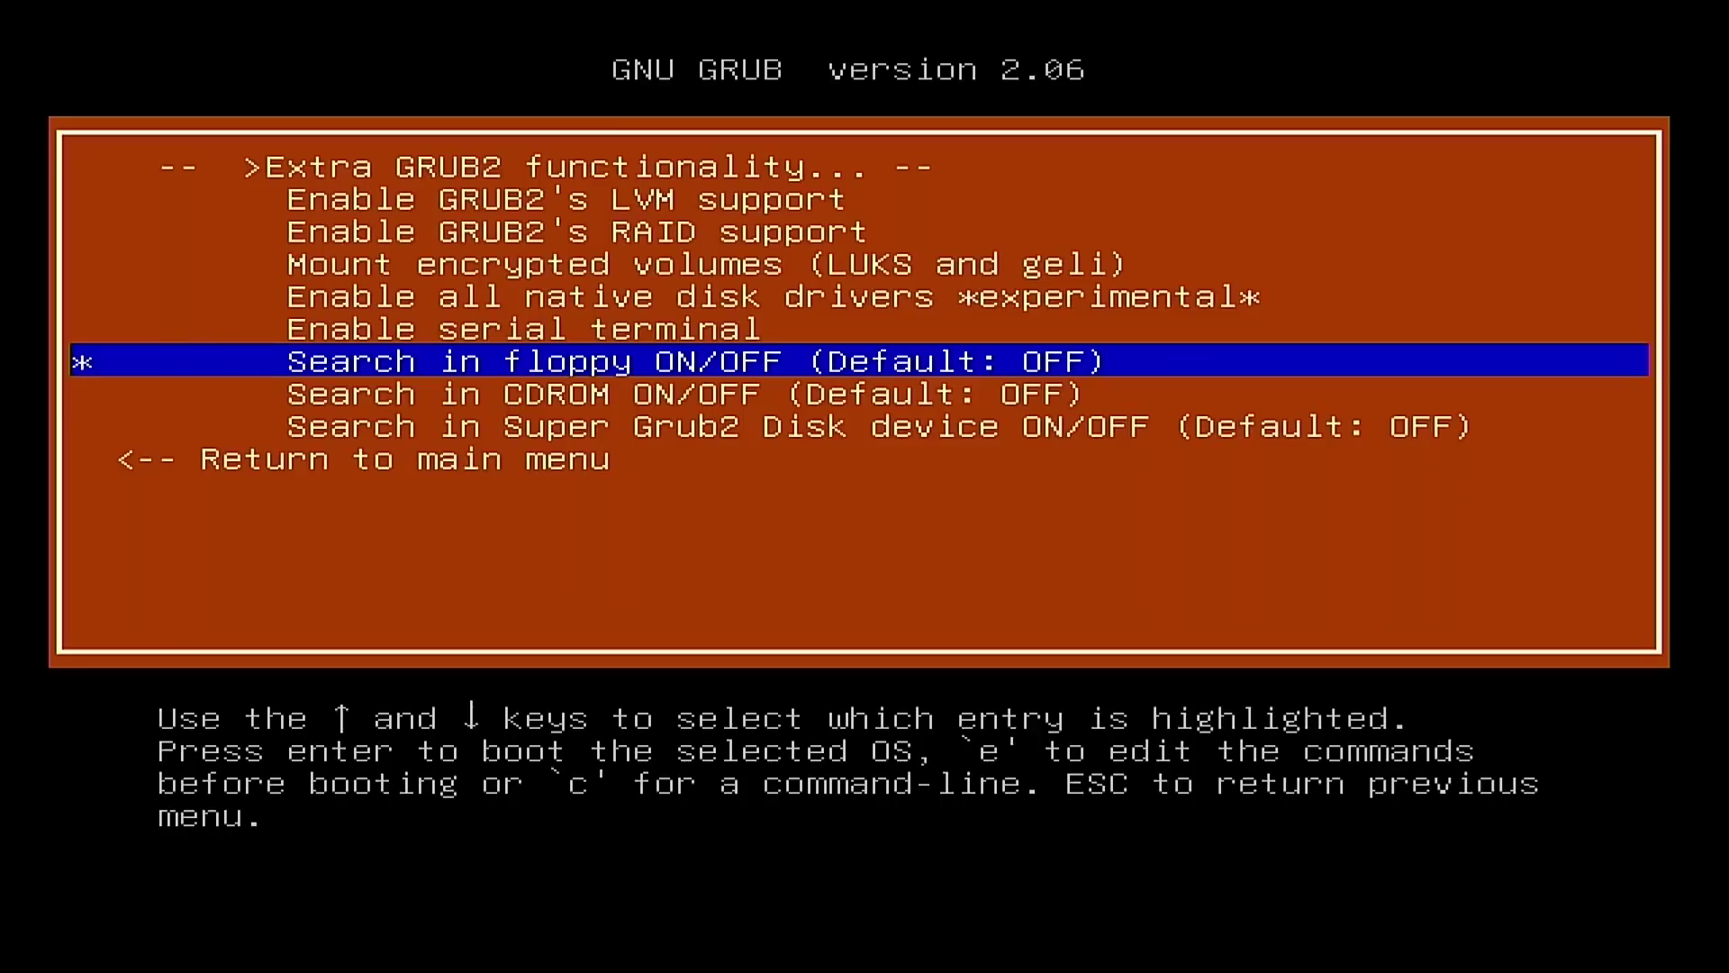
key("Down")
key("Down")
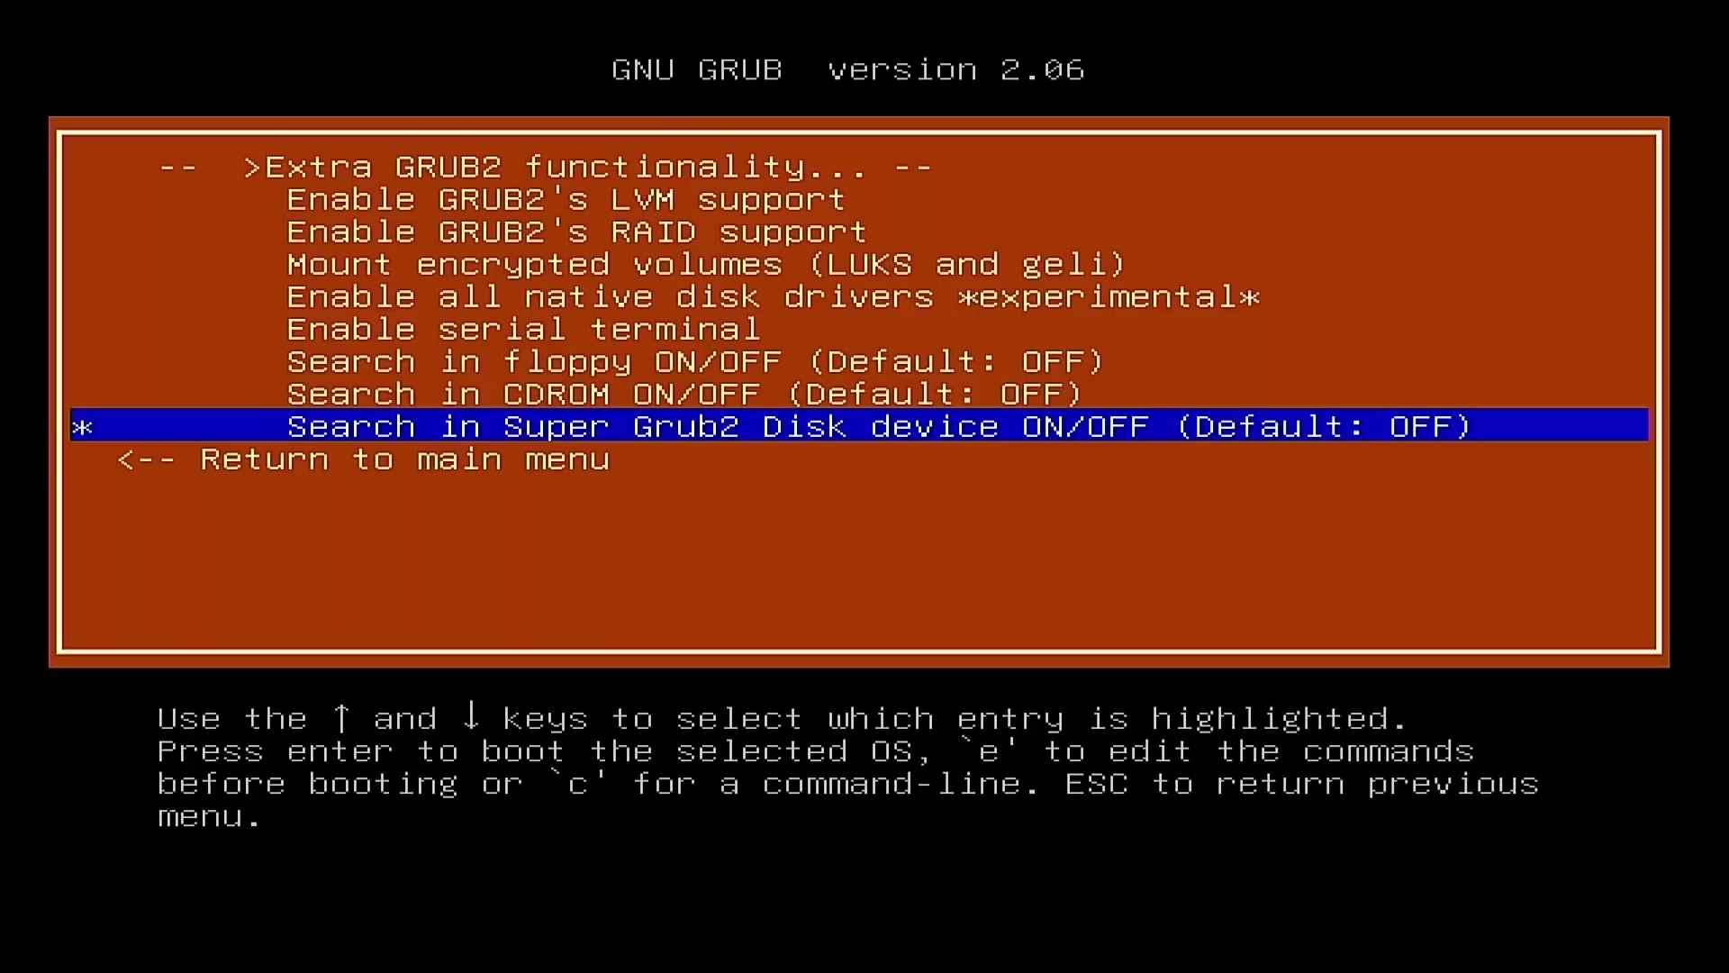
key("Down")
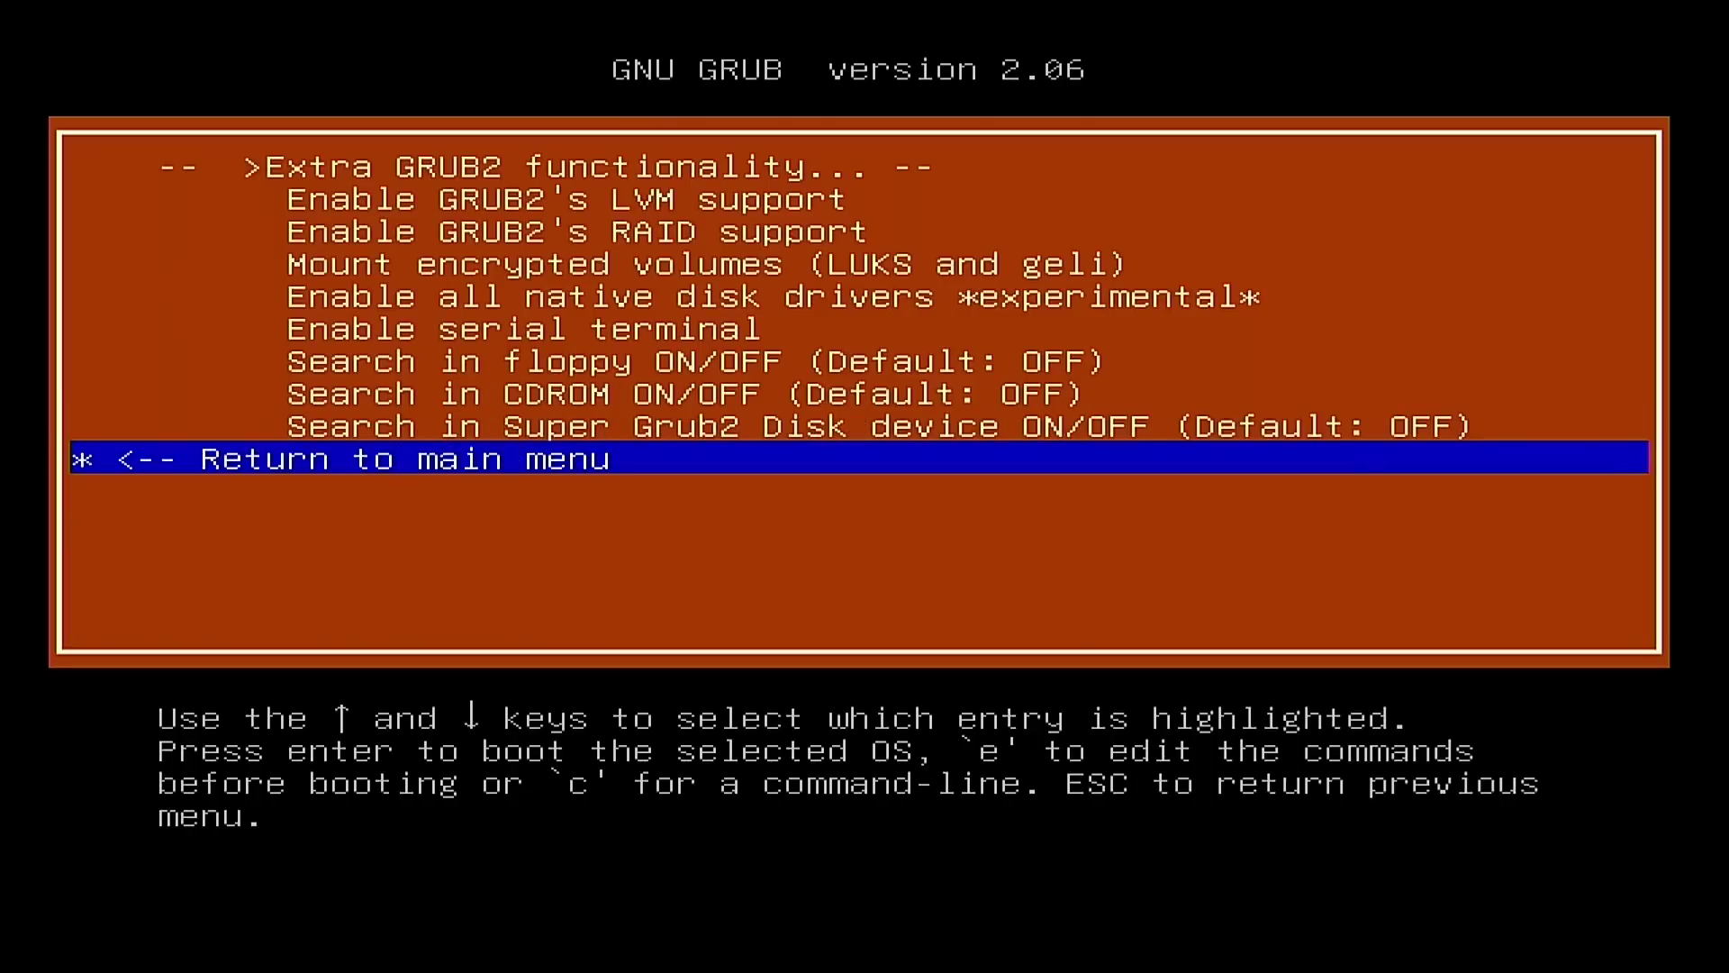
key("Return")
key("Down")
key("Down")
key("Down")
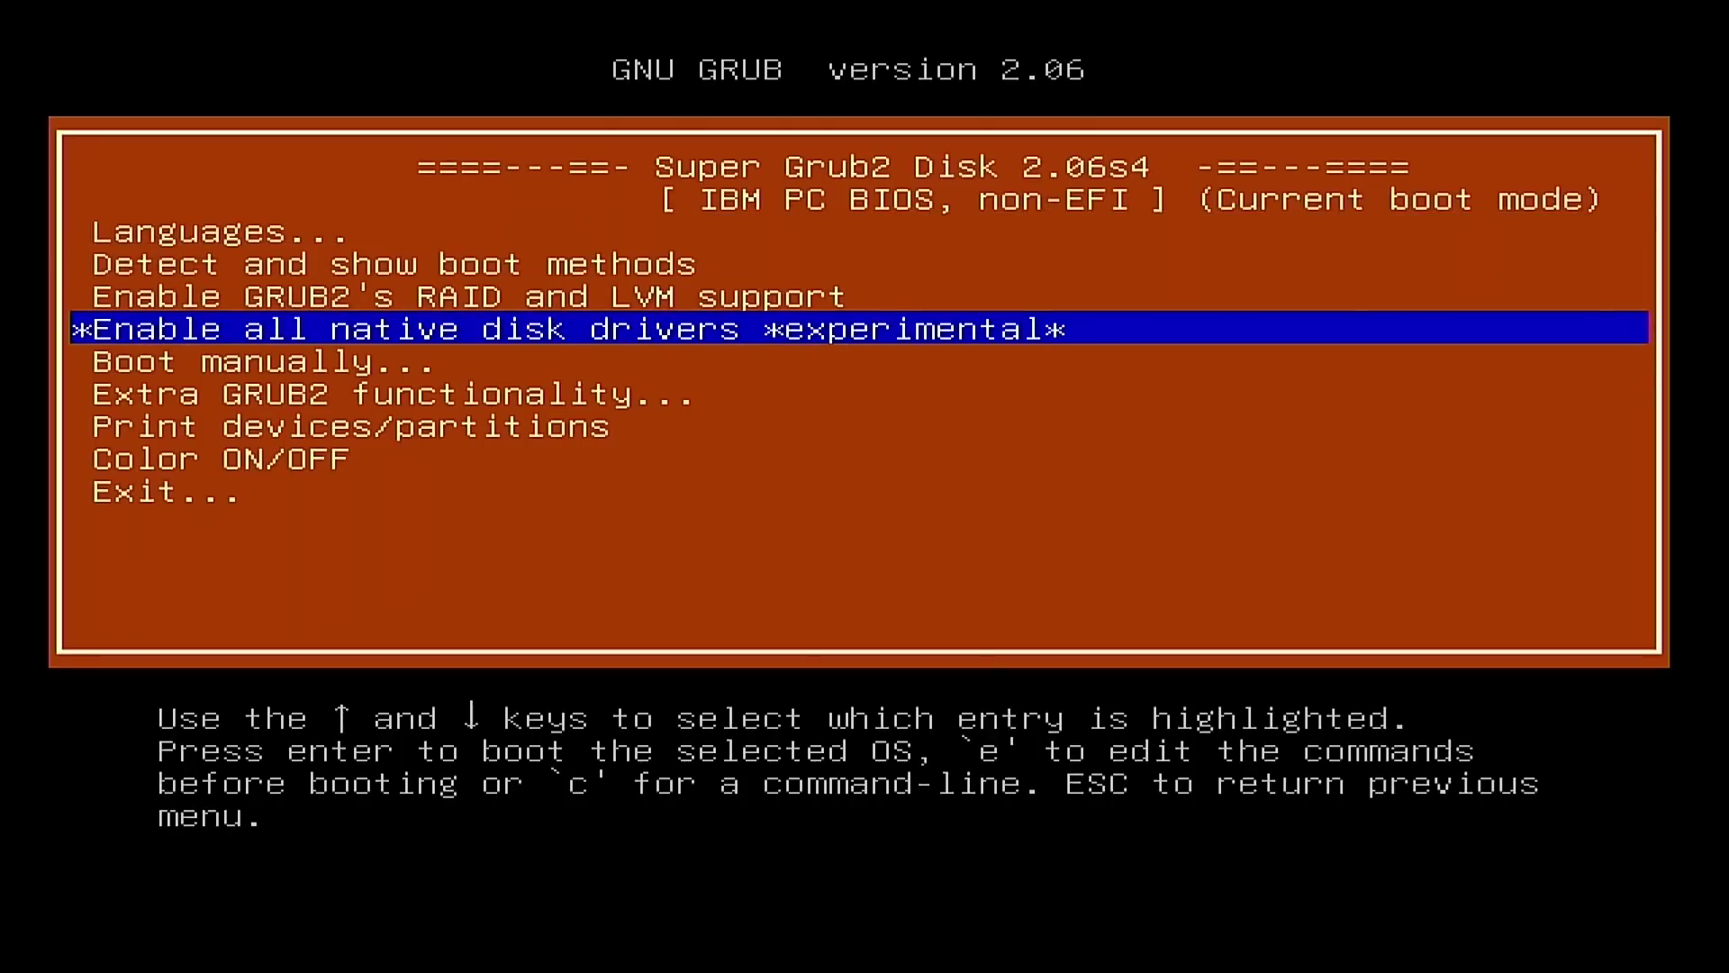
Step: Select 'Enable GRUB2's RAID and LVM support' and activate it
key("Up")
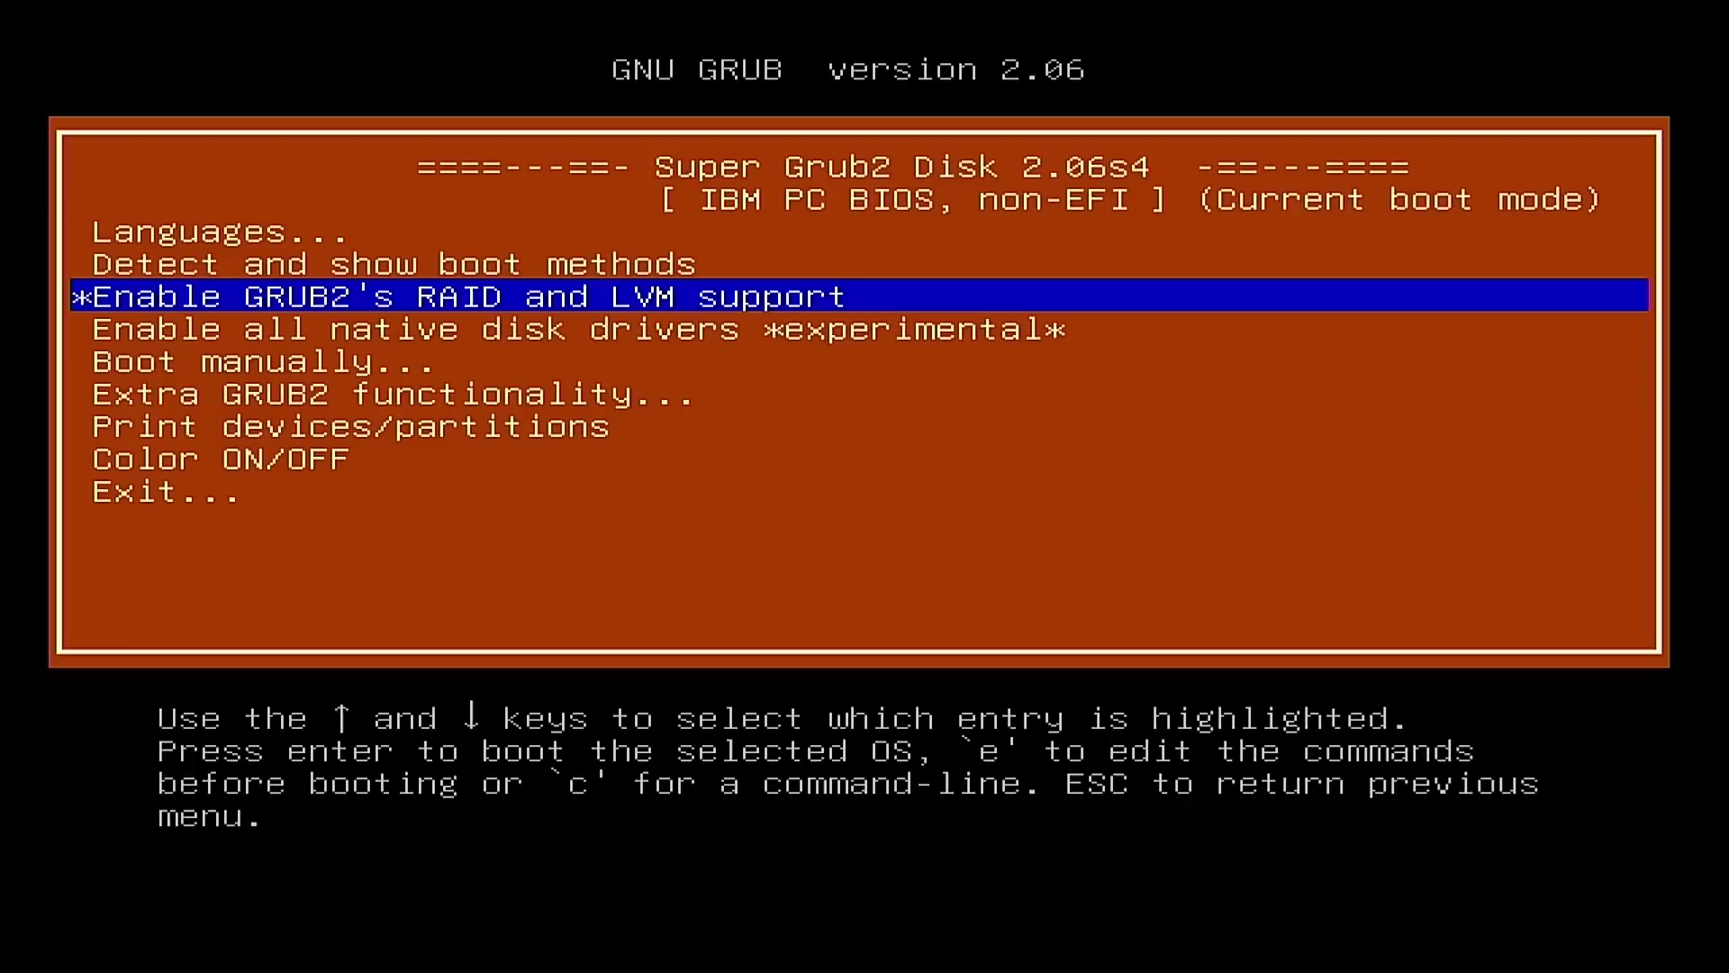
key("Return")
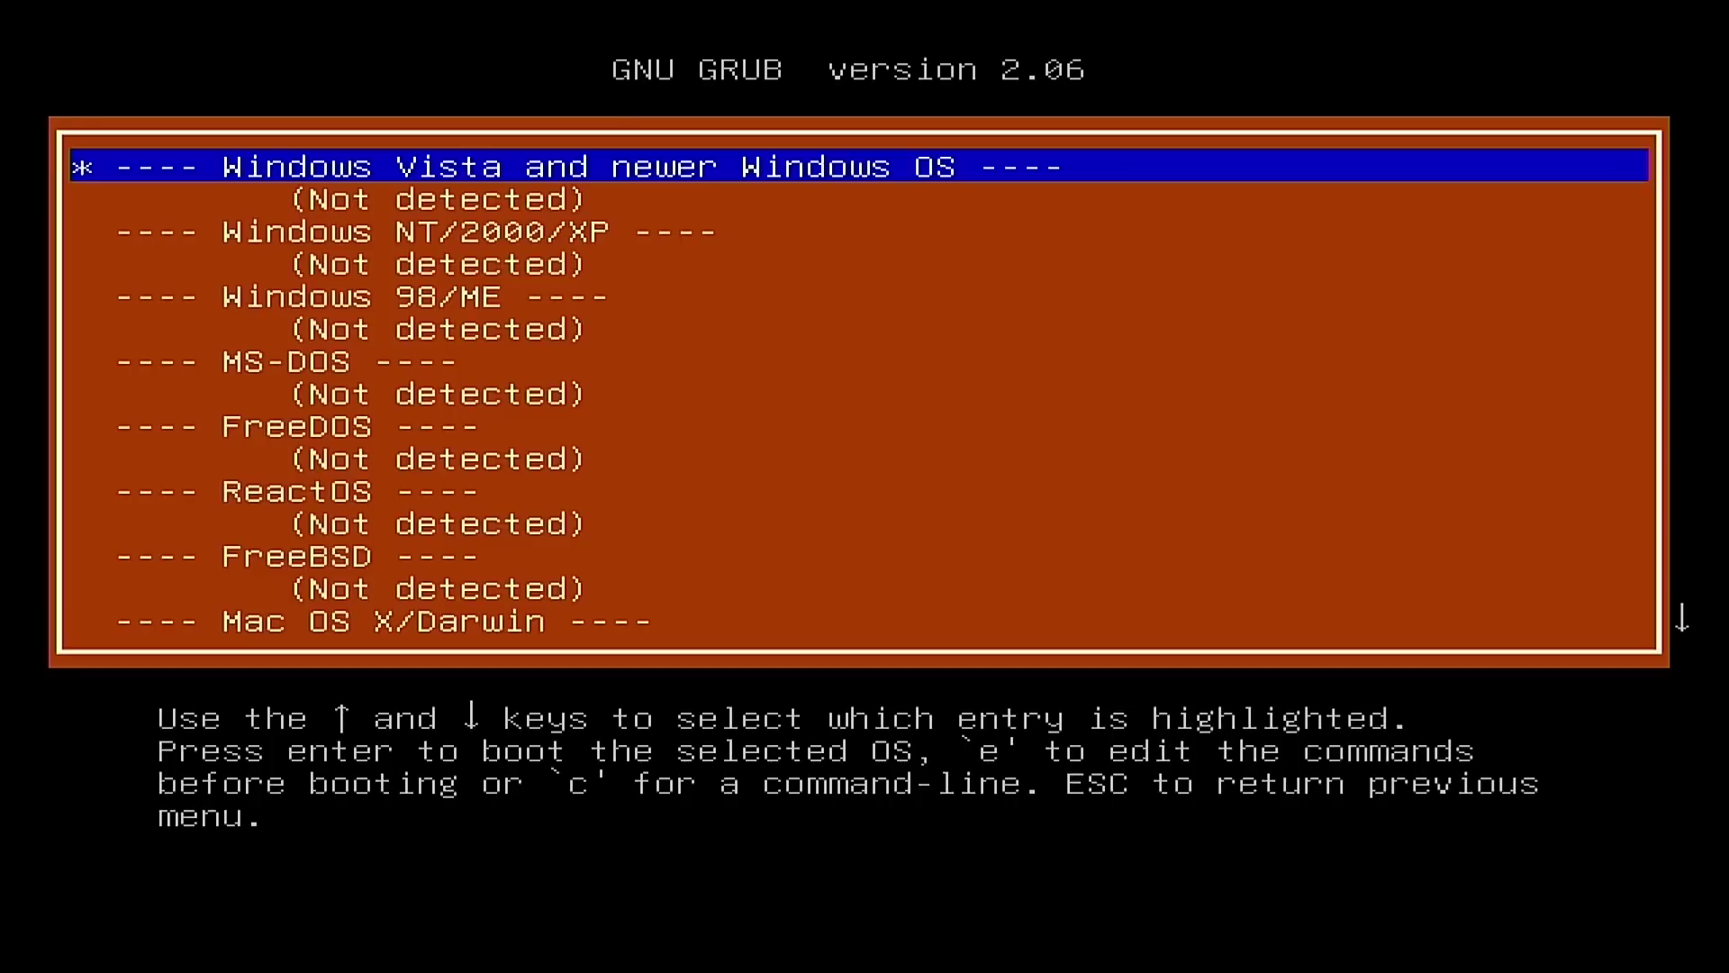
Step: Move past the undetected MS-DOS and other systems to the Linux LVM root section
key("Down")
key("Down")
key("Down")
key("Down")
key("Down")
key("Down")
key("Down")
key("Down")
key("Down")
key("Down")
key("Down")
key("Down")
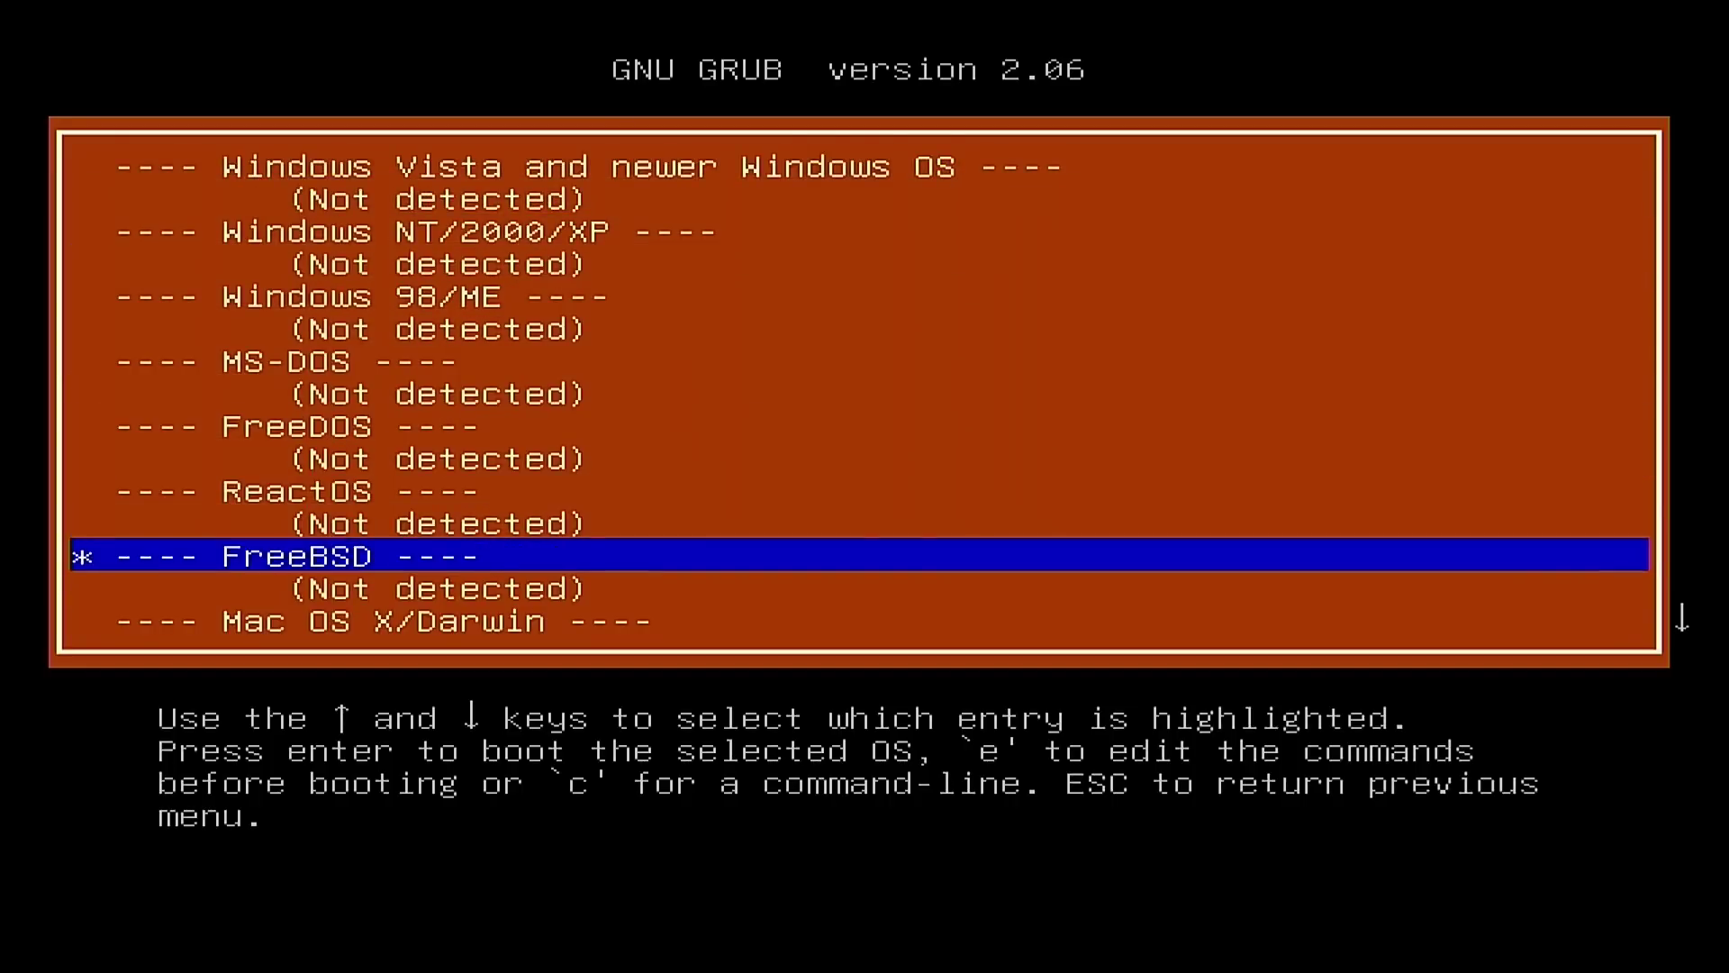
key("Up")
key("Up")
key("Up")
key("Up")
key("Up")
key("Down")
key("Down")
key("Down")
key("Down")
key("Down")
key("Down")
key("Down")
key("Down")
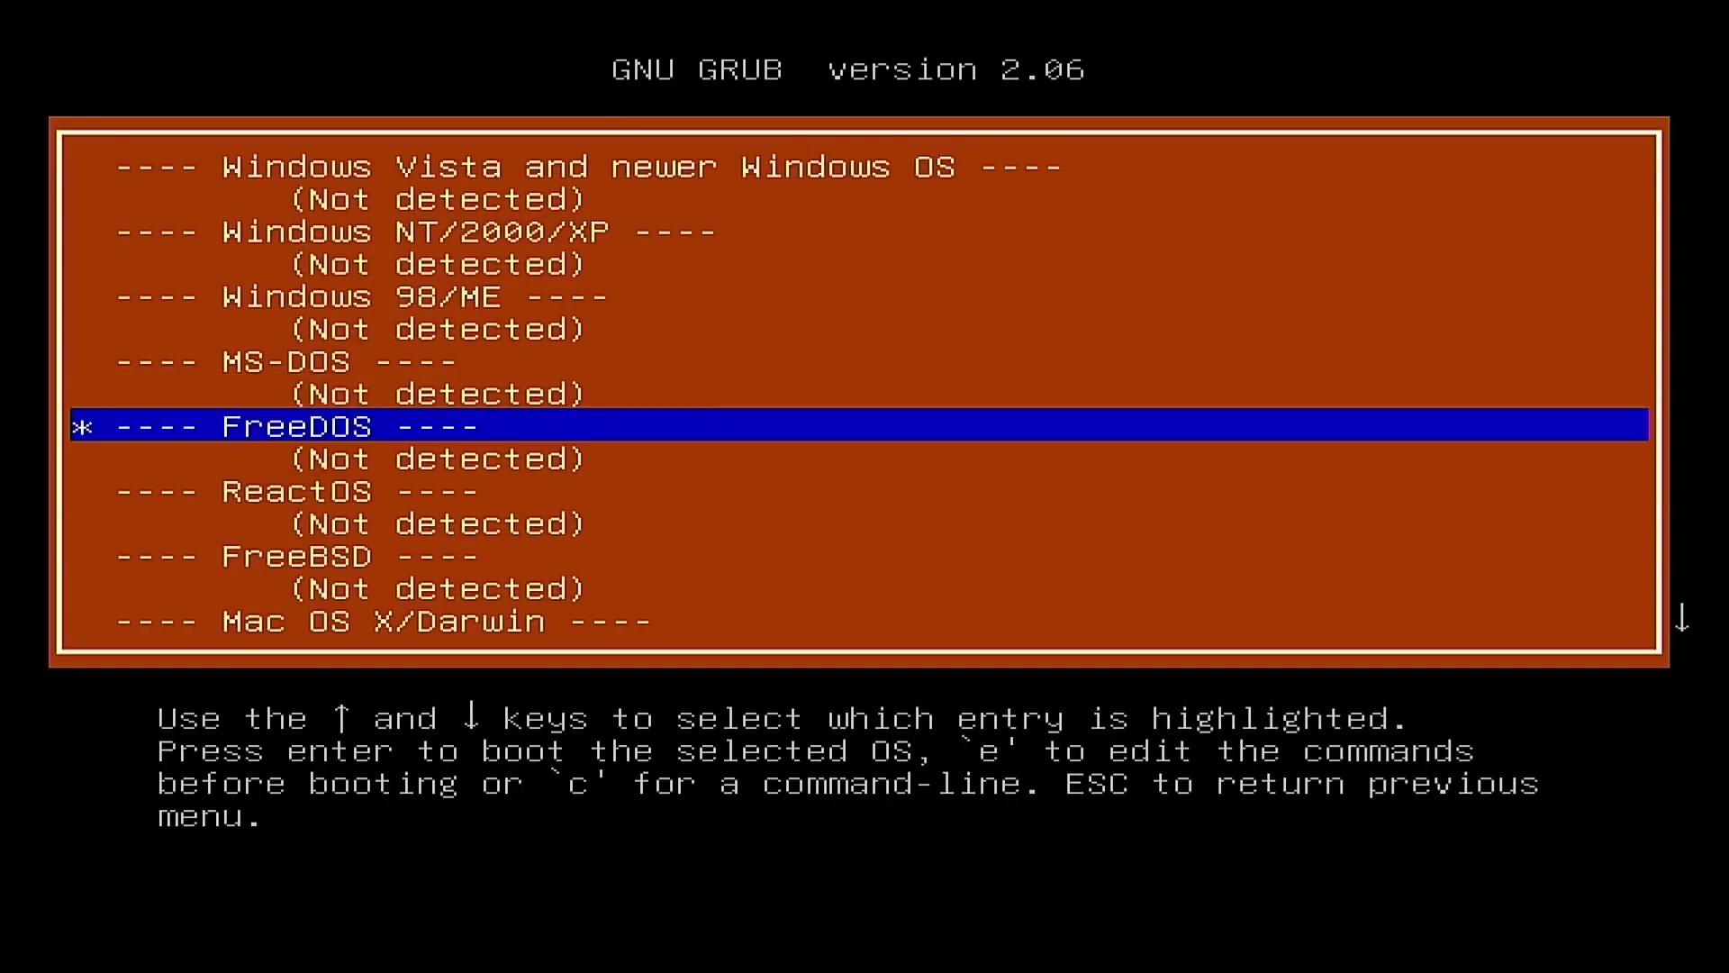
key("Down")
key("Down")
key("Down")
key("Down")
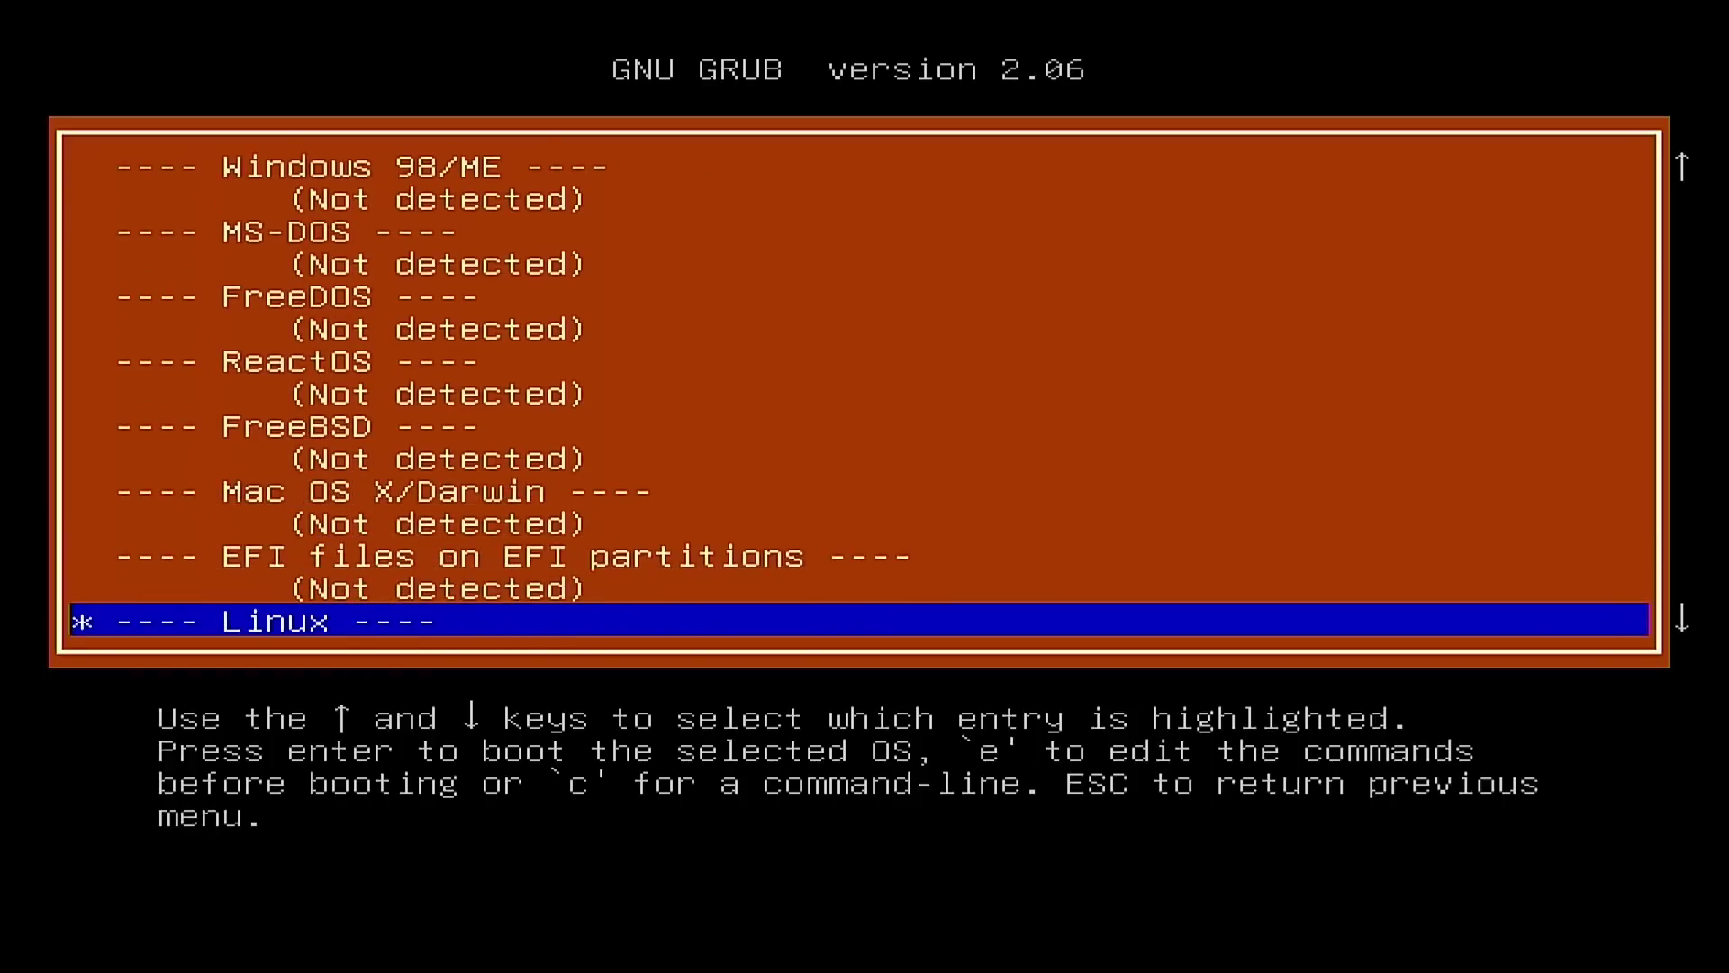
key("Up")
key("Up")
key("Up")
key("Down")
key("Down")
key("Down")
key("Down")
key("Down")
key("Down")
key("Down")
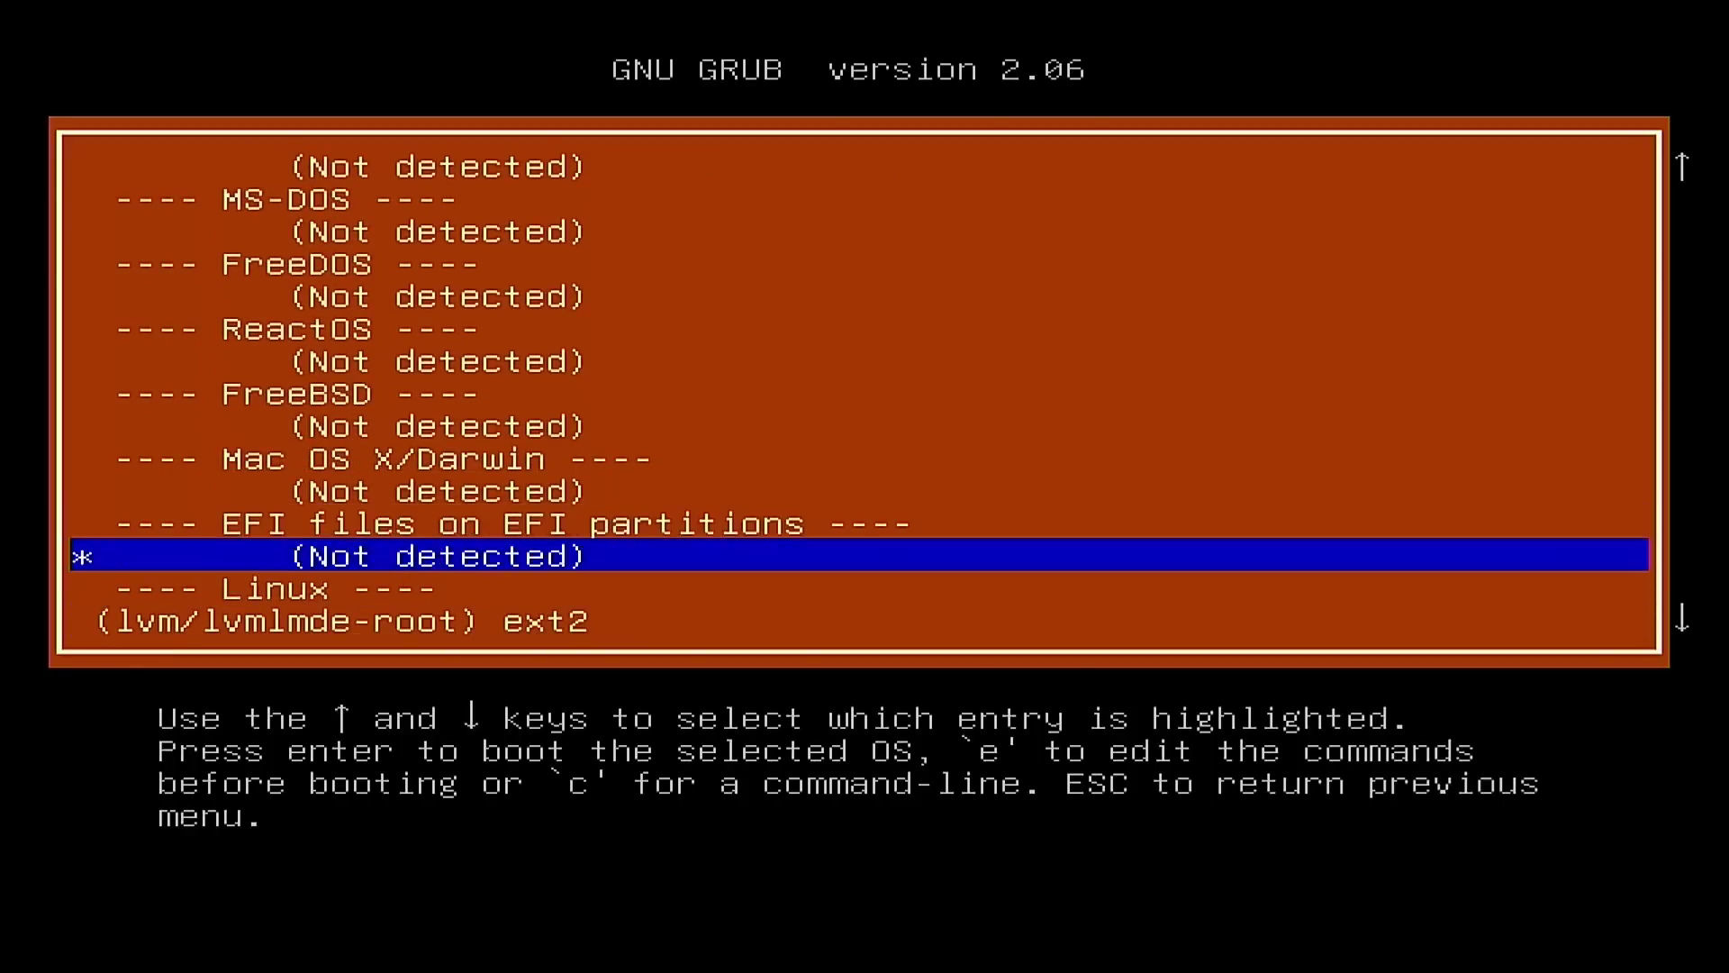
key("Up")
key("Up")
key("Up")
key("Up")
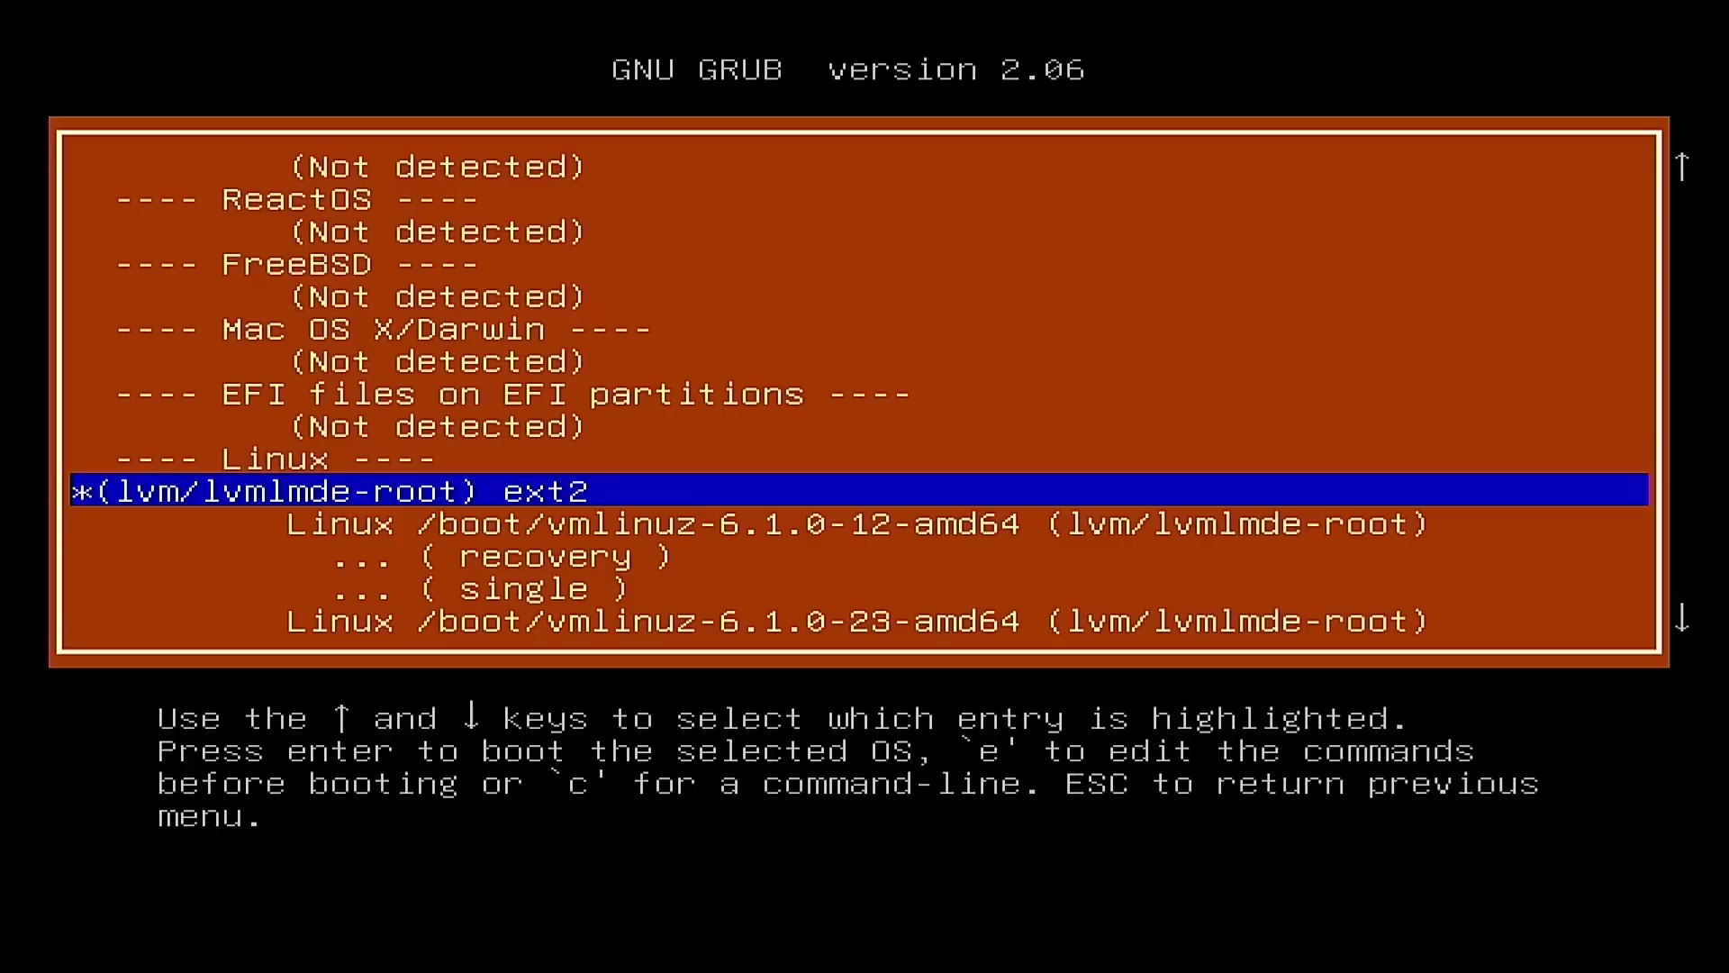
Step: Compare the 6.1.0-12-amd64 and 6.1.0-23-amd64 kernel entries and their recovery options
key("Down")
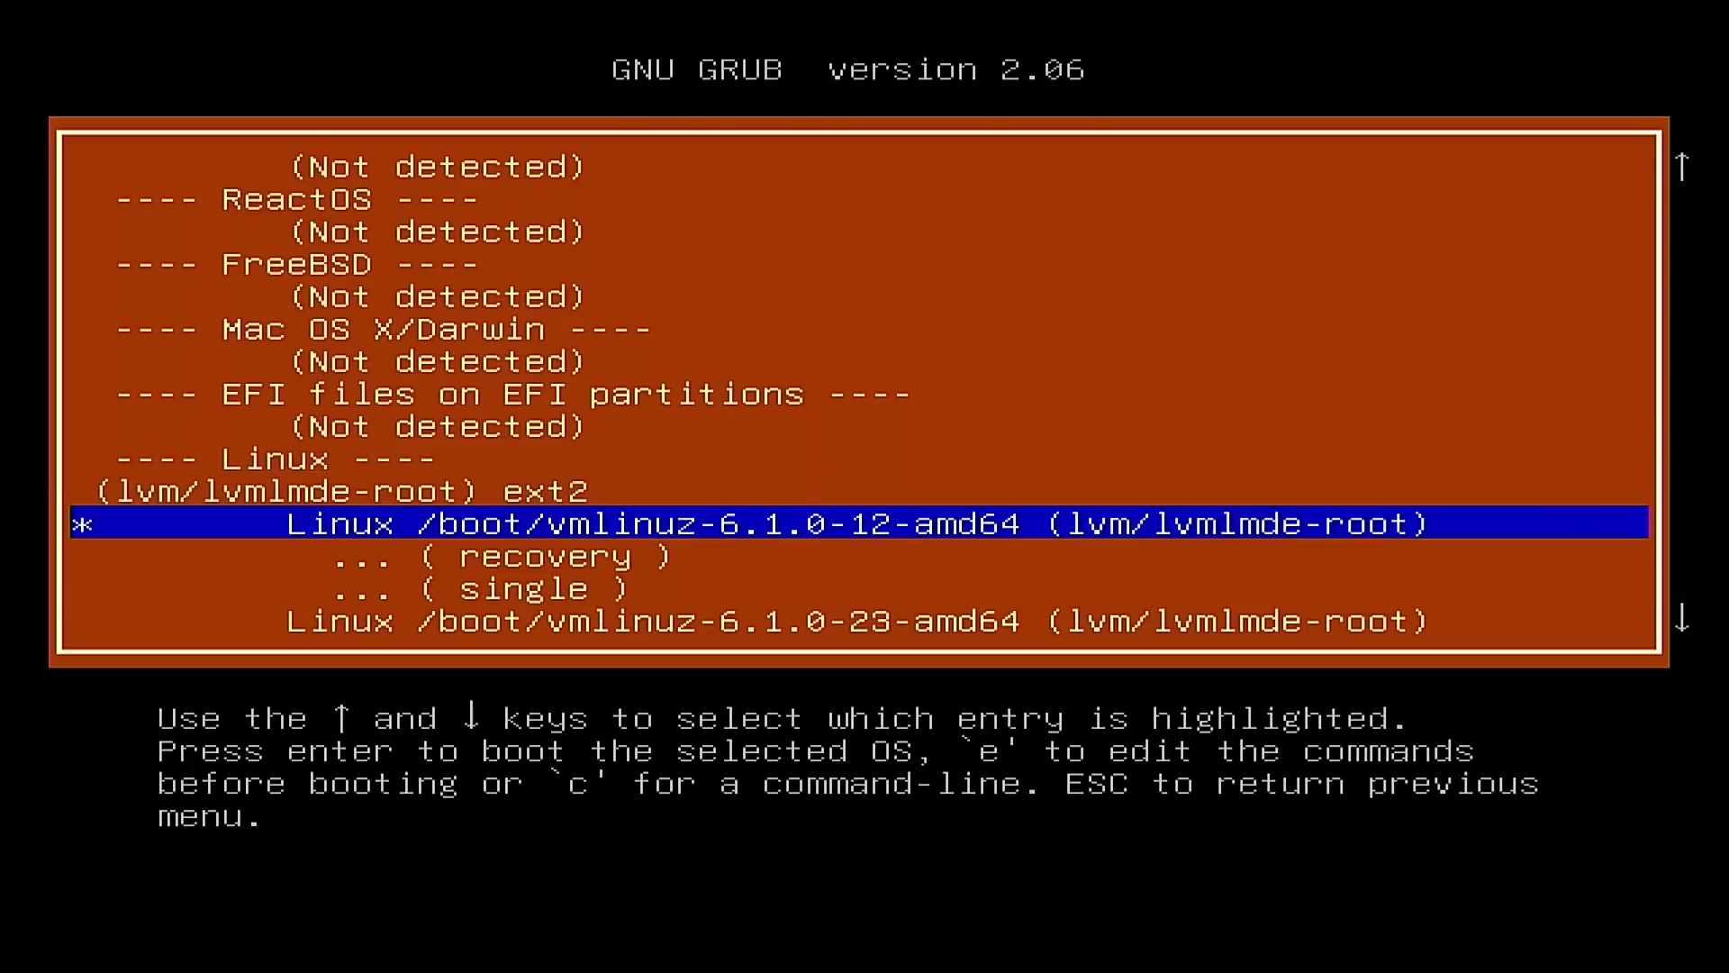
key("Down")
key("Down")
key("Down")
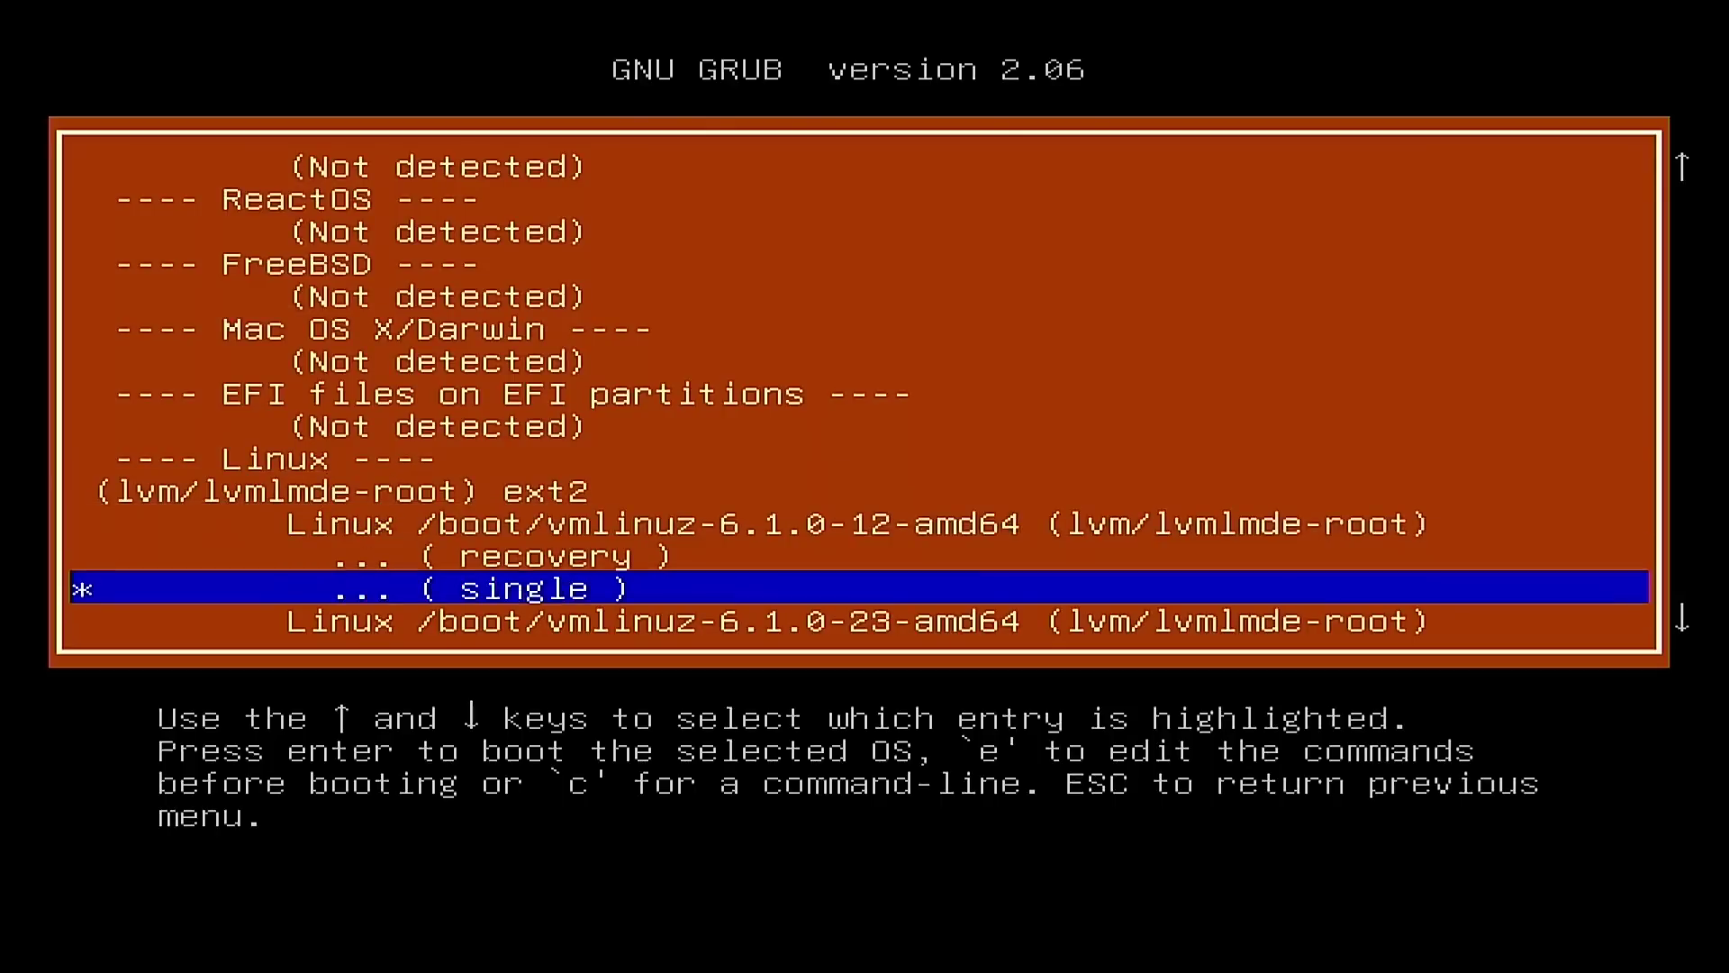
key("Down")
key("Down")
key("Down")
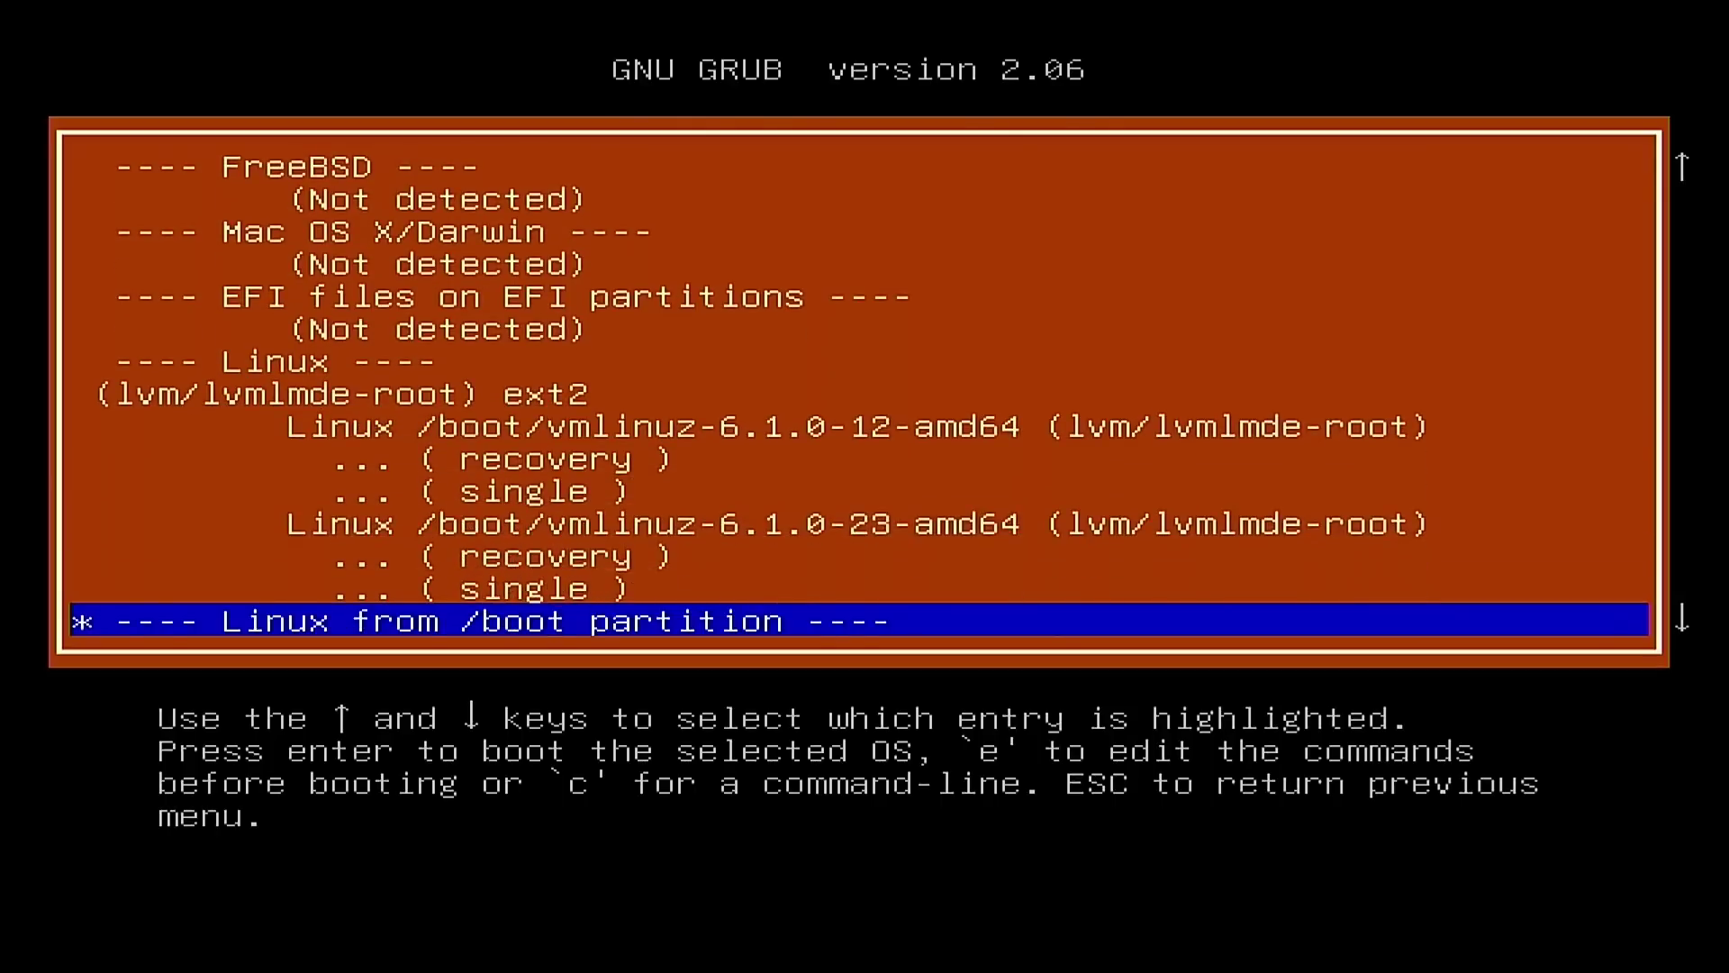
key("Up")
key("Up")
key("Up")
key("Up")
key("Up")
key("Up")
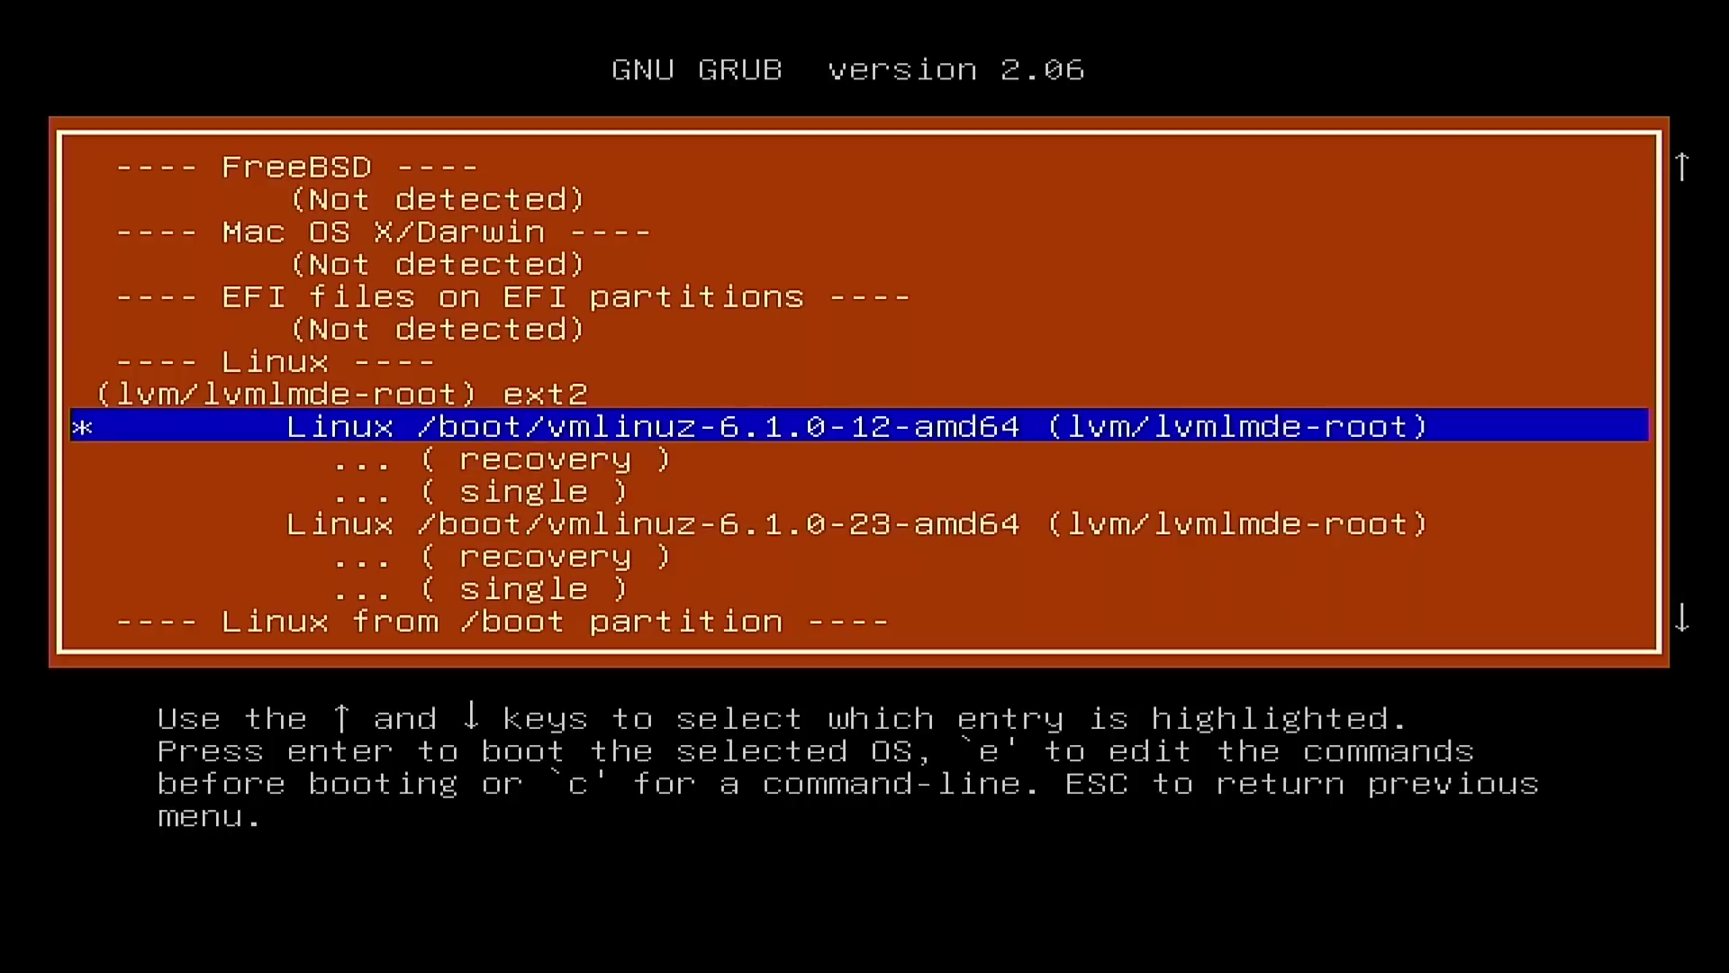
key("Down")
key("Down")
key("Down")
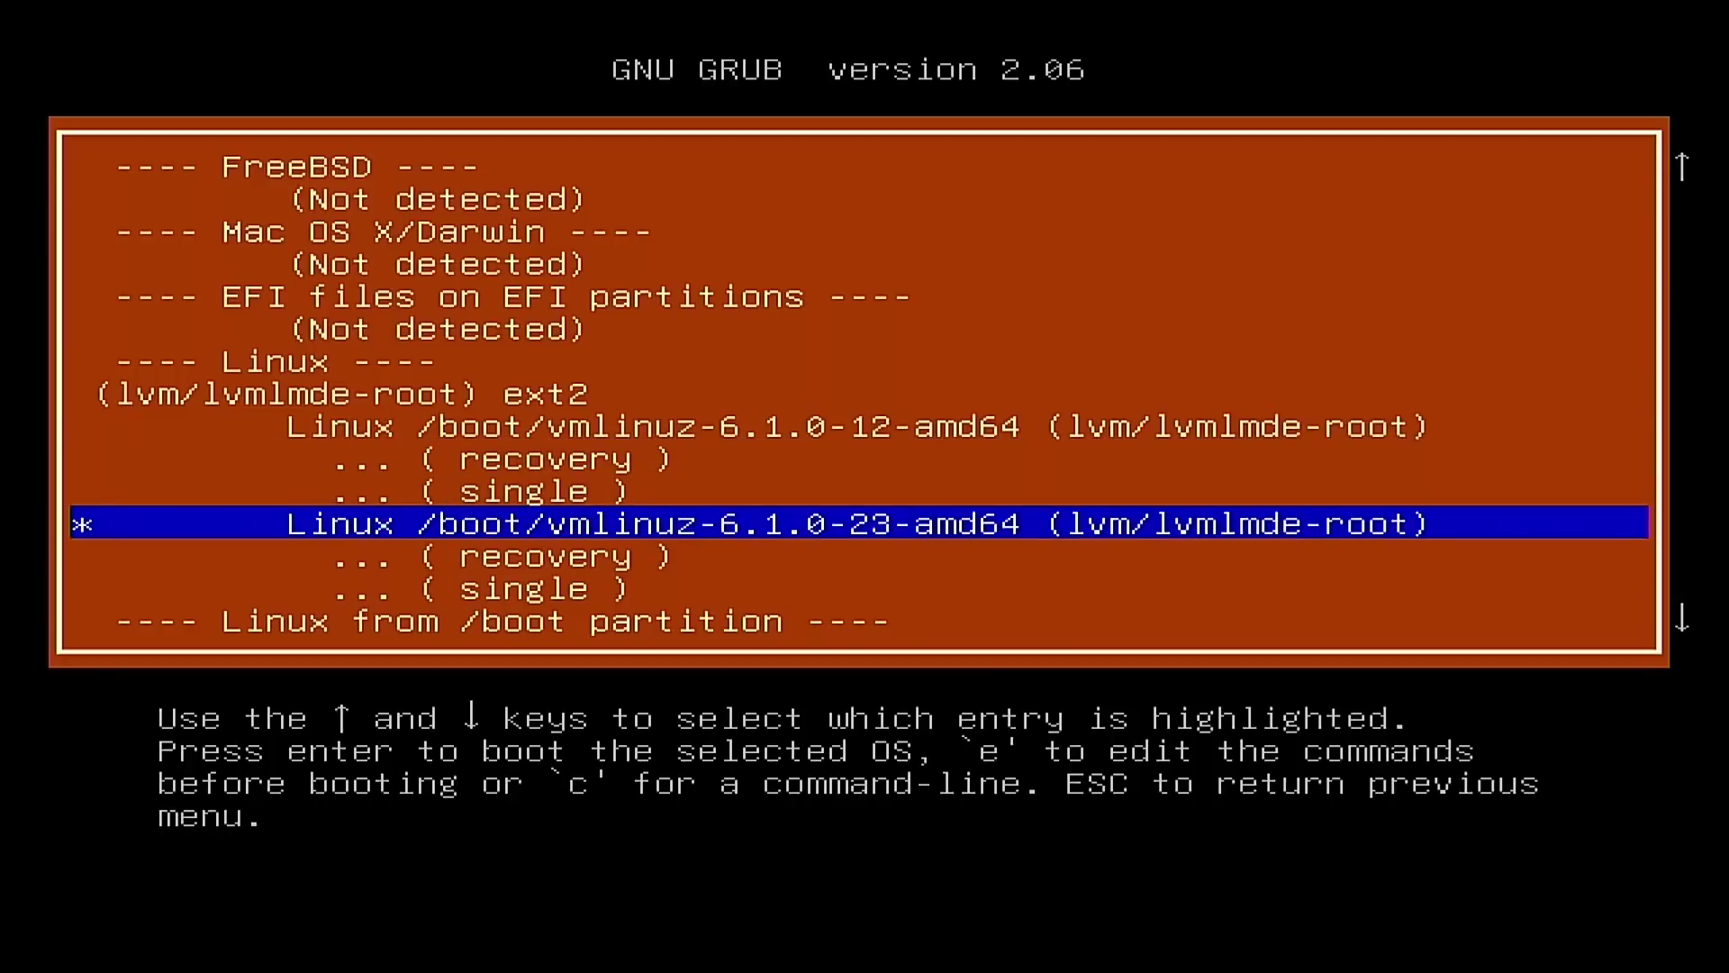
key("Up")
key("Up")
key("Up")
key("Down")
key("Down")
key("Down")
key("Down")
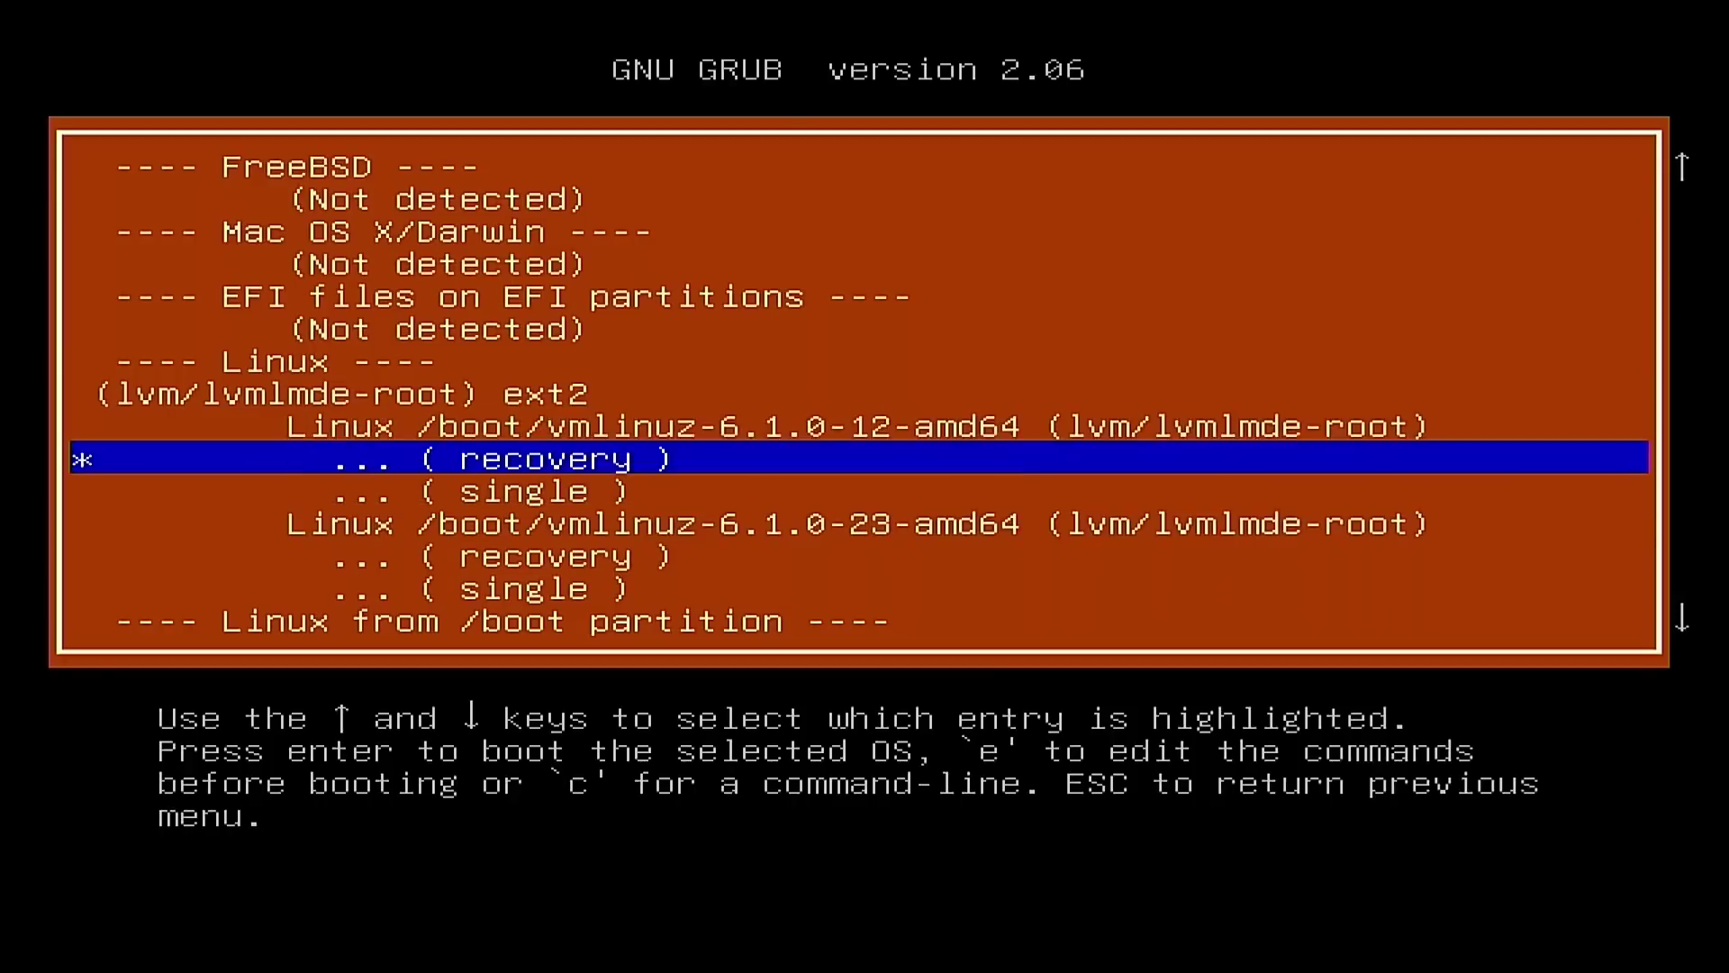
Step: Look over the LMDE 6 Faye entries extracted from grub.cfg
key("Down")
key("Down")
key("Down")
key("Down")
key("Down")
key("Down")
key("Down")
key("Down")
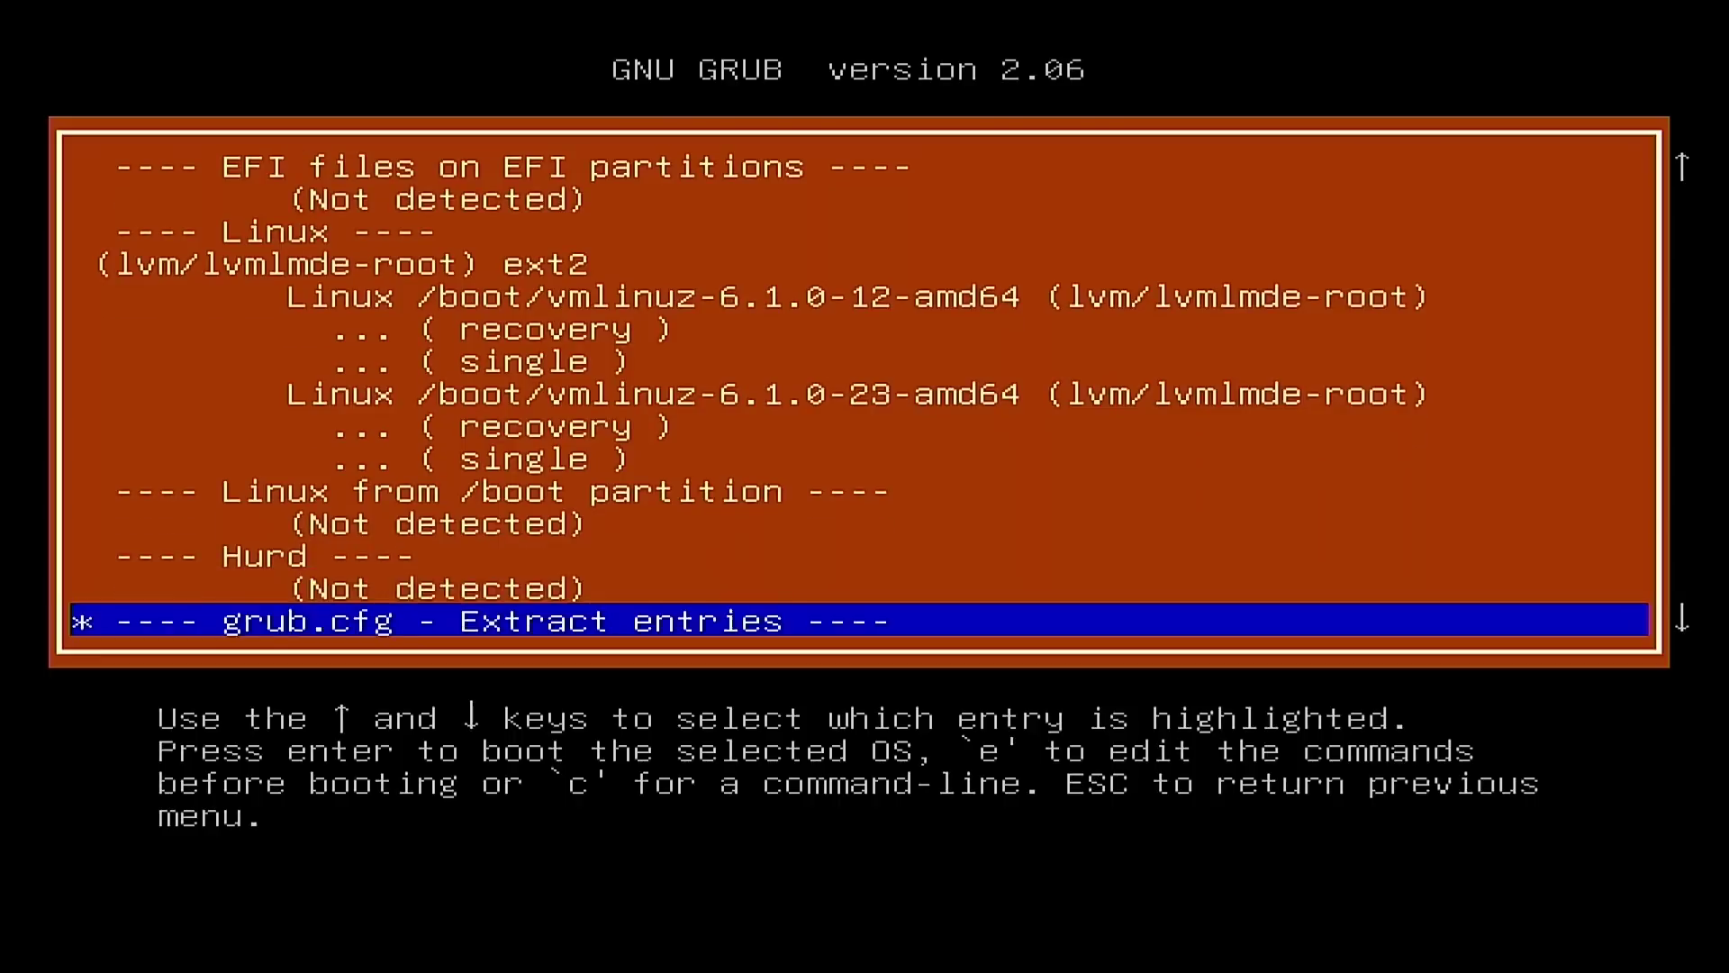
key("Down")
key("Down")
key("Up")
key("Up")
key("Up")
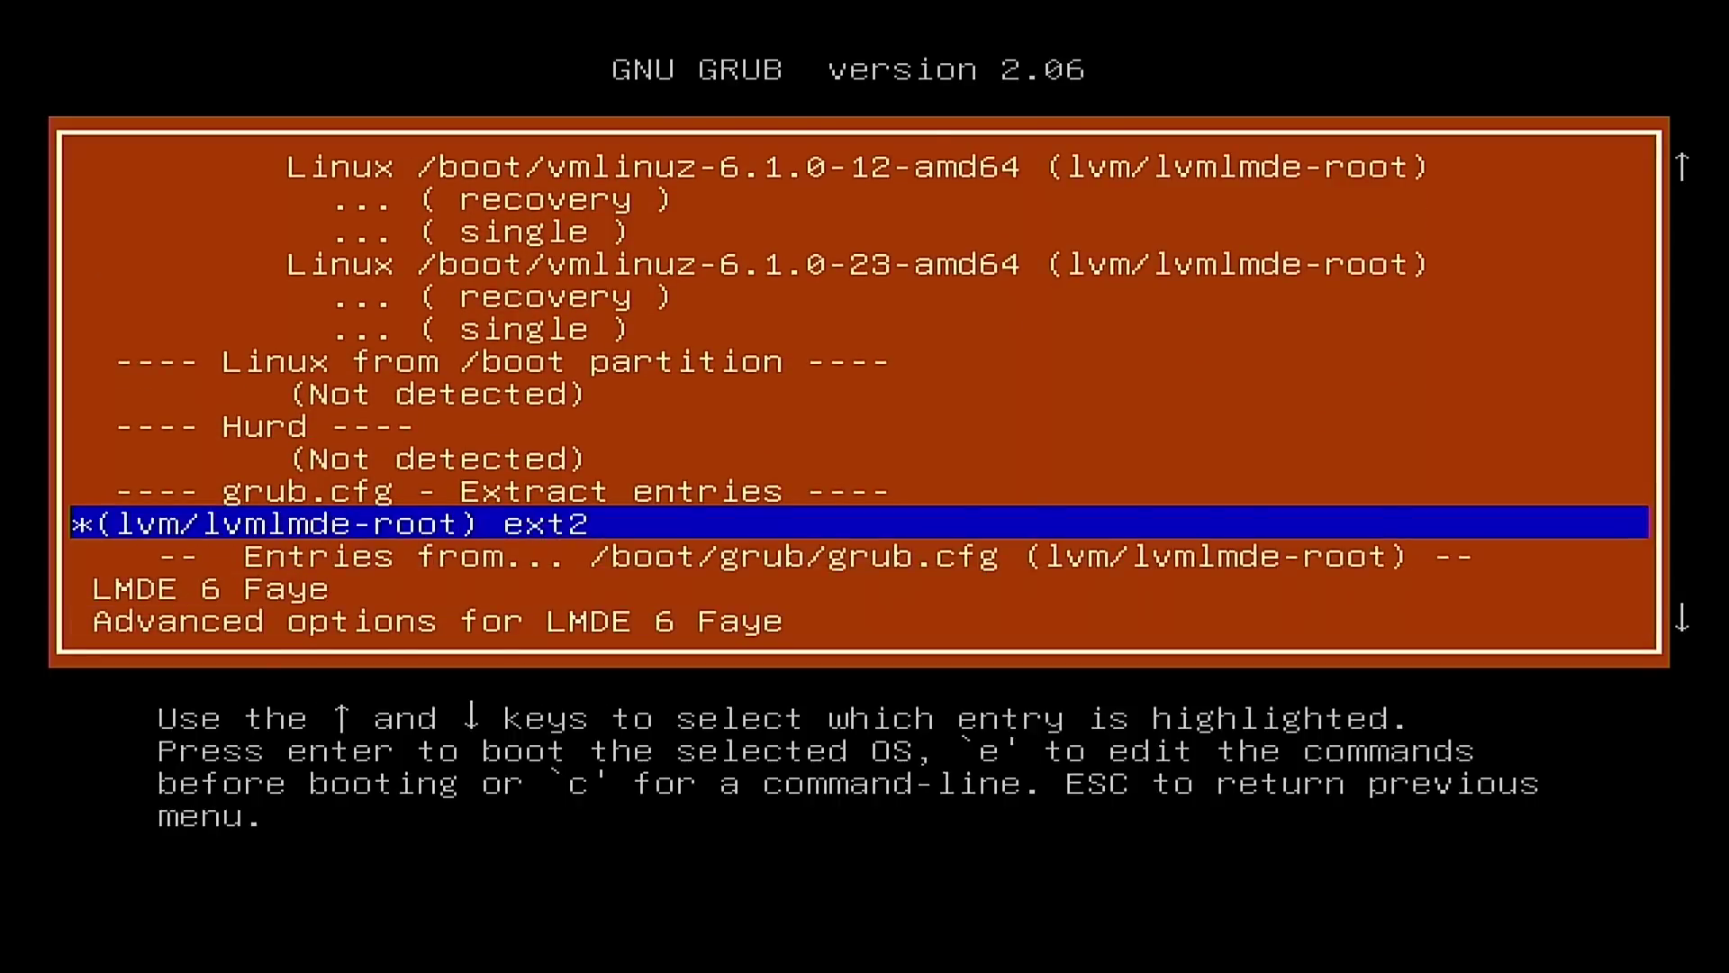
Step: Check the LMDE 6 Faye and Advanced options entries from grub.cfg
key("Down")
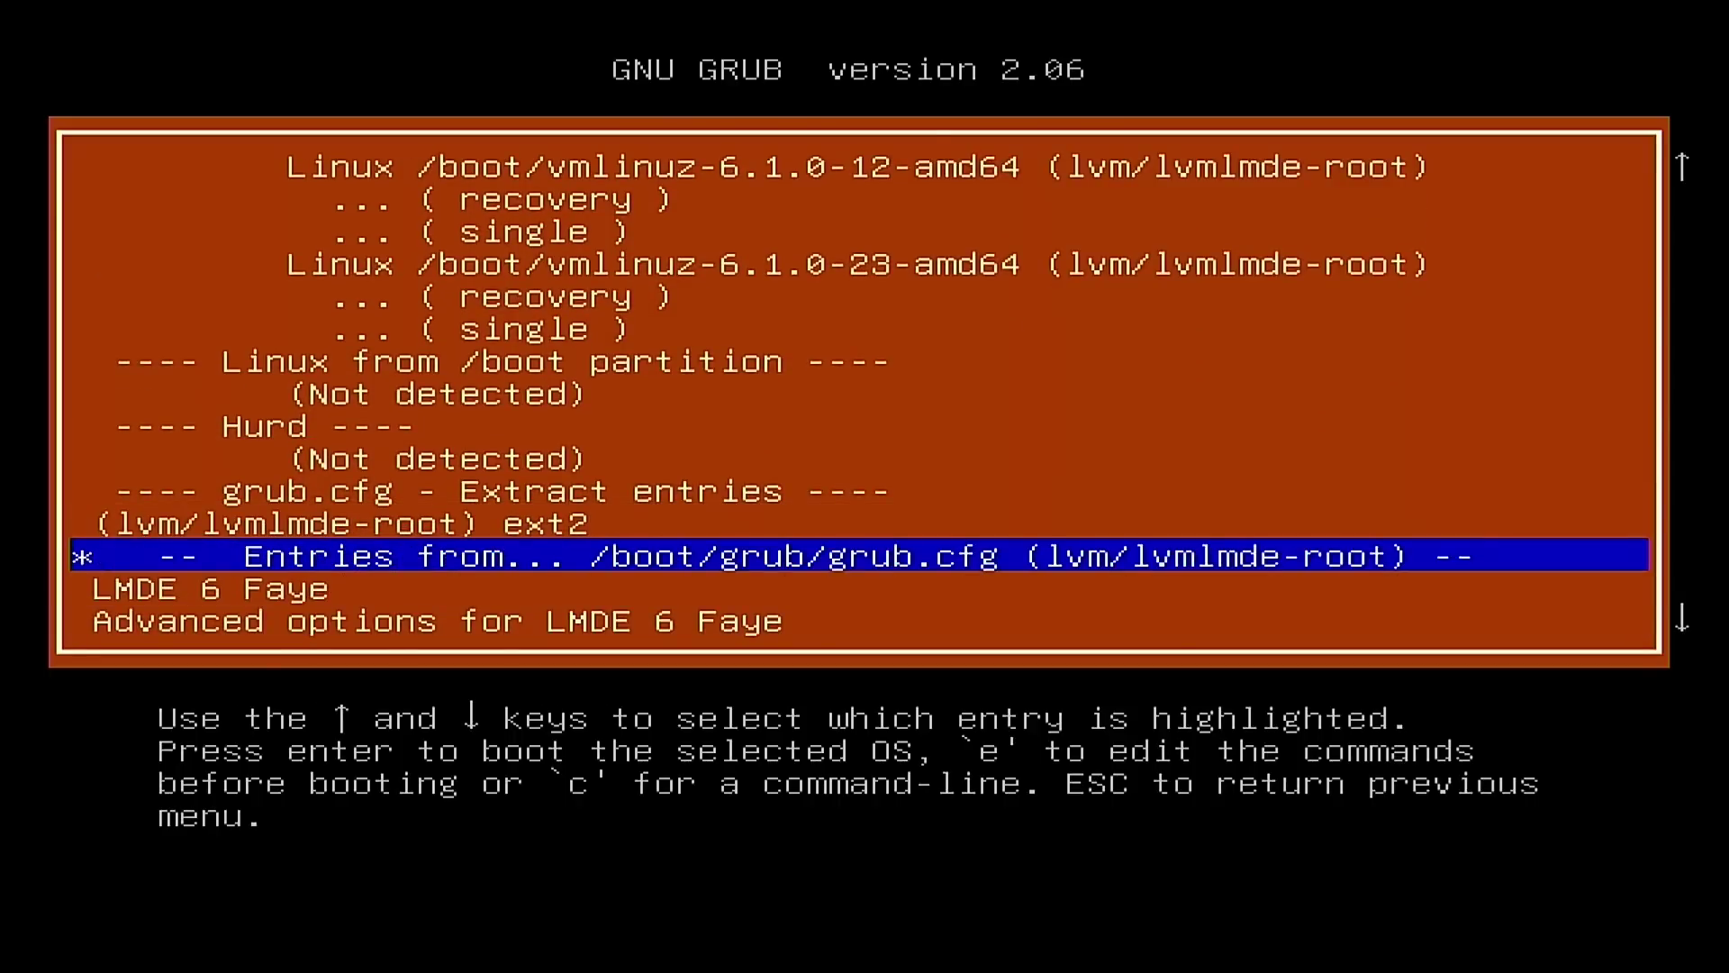
key("Down")
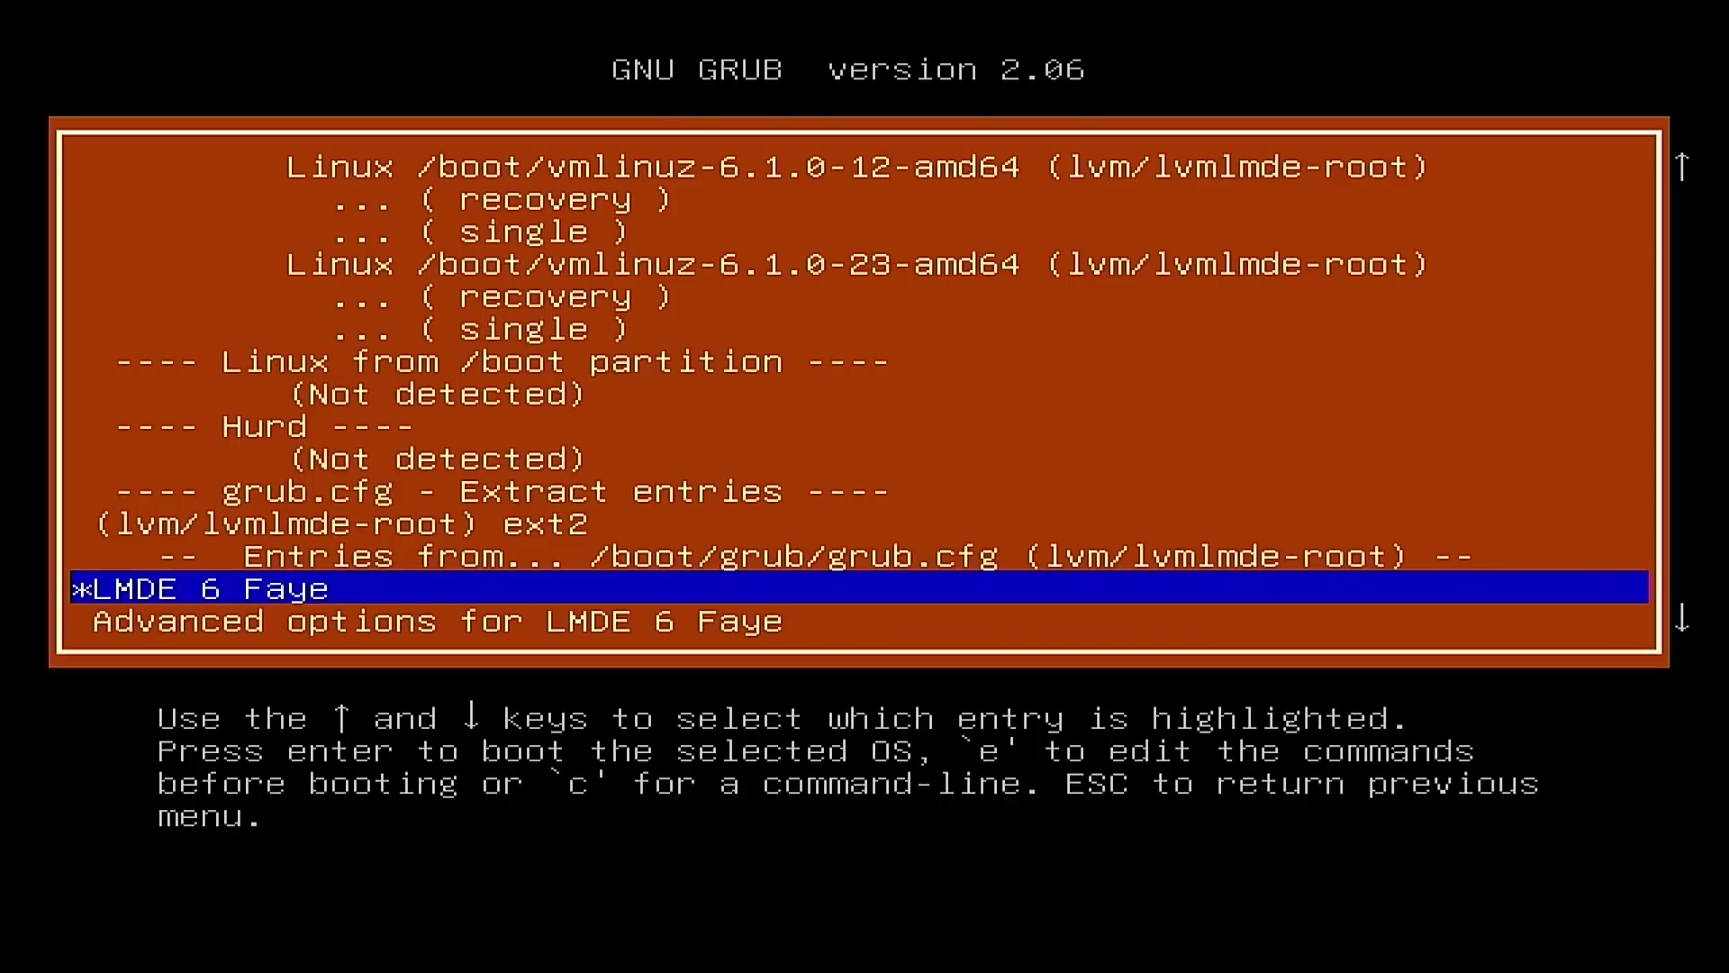
key("Down")
key("Down")
key("Down")
key("Up")
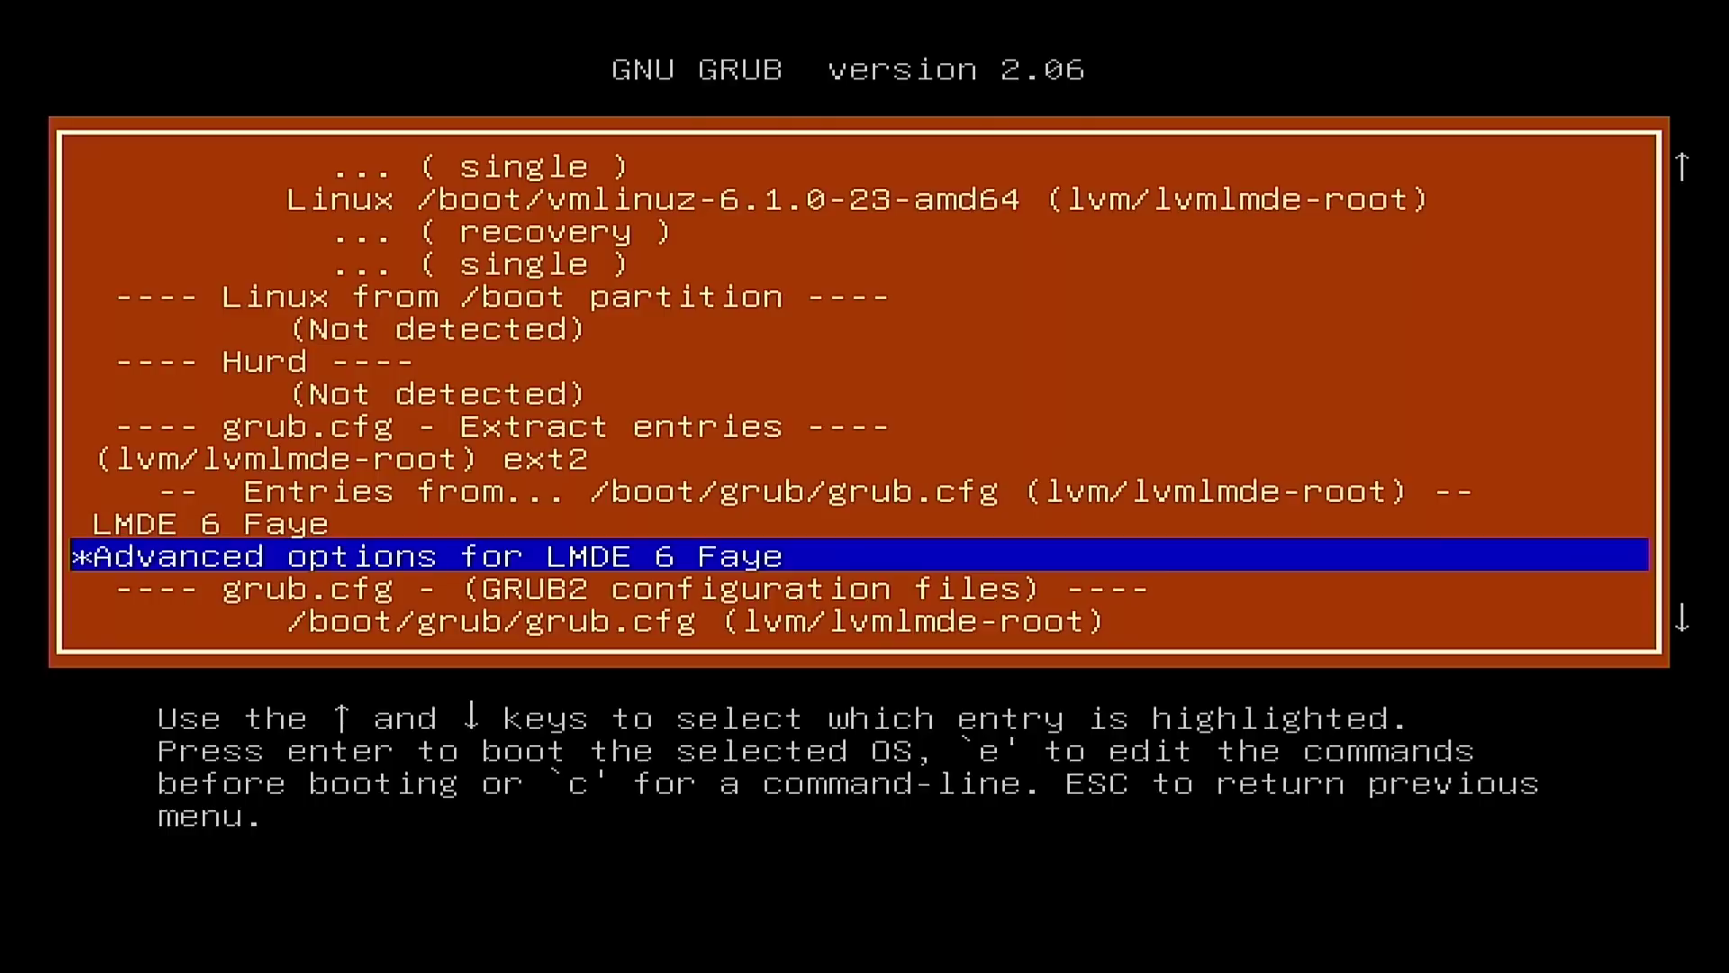
key("Down")
key("Down")
key("Down")
key("Down")
key("Down")
key("Down")
key("Down")
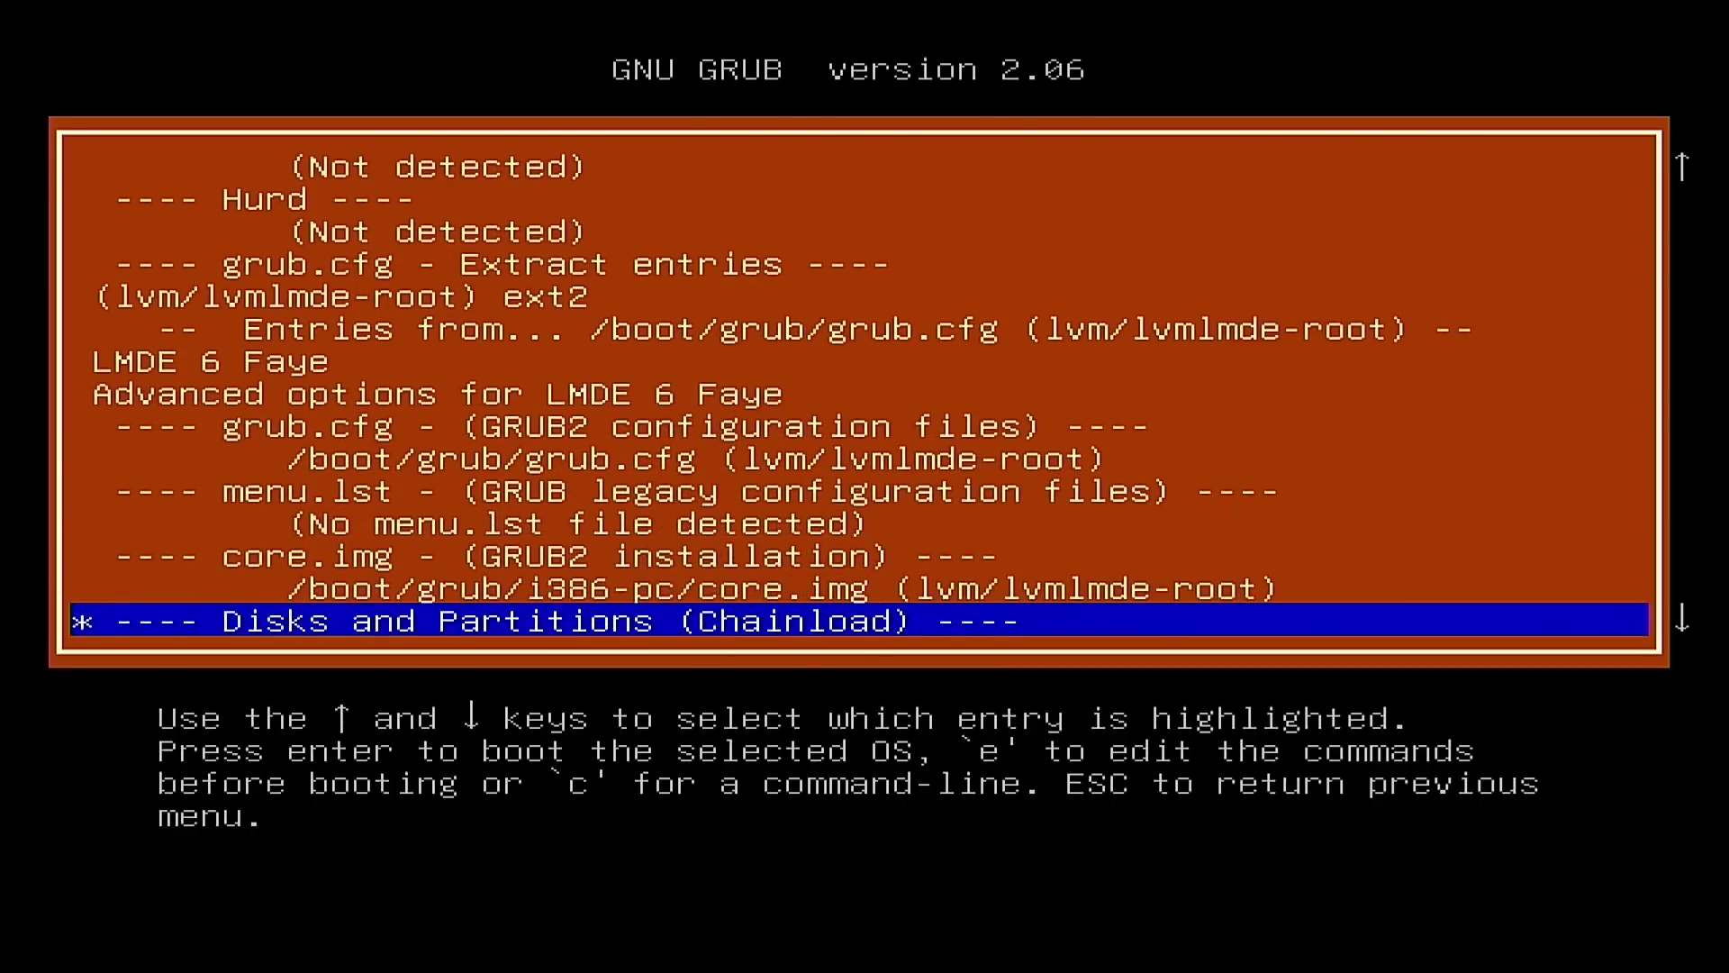
key("Up")
key("Up")
key("Up")
key("Up")
key("Up")
key("Up")
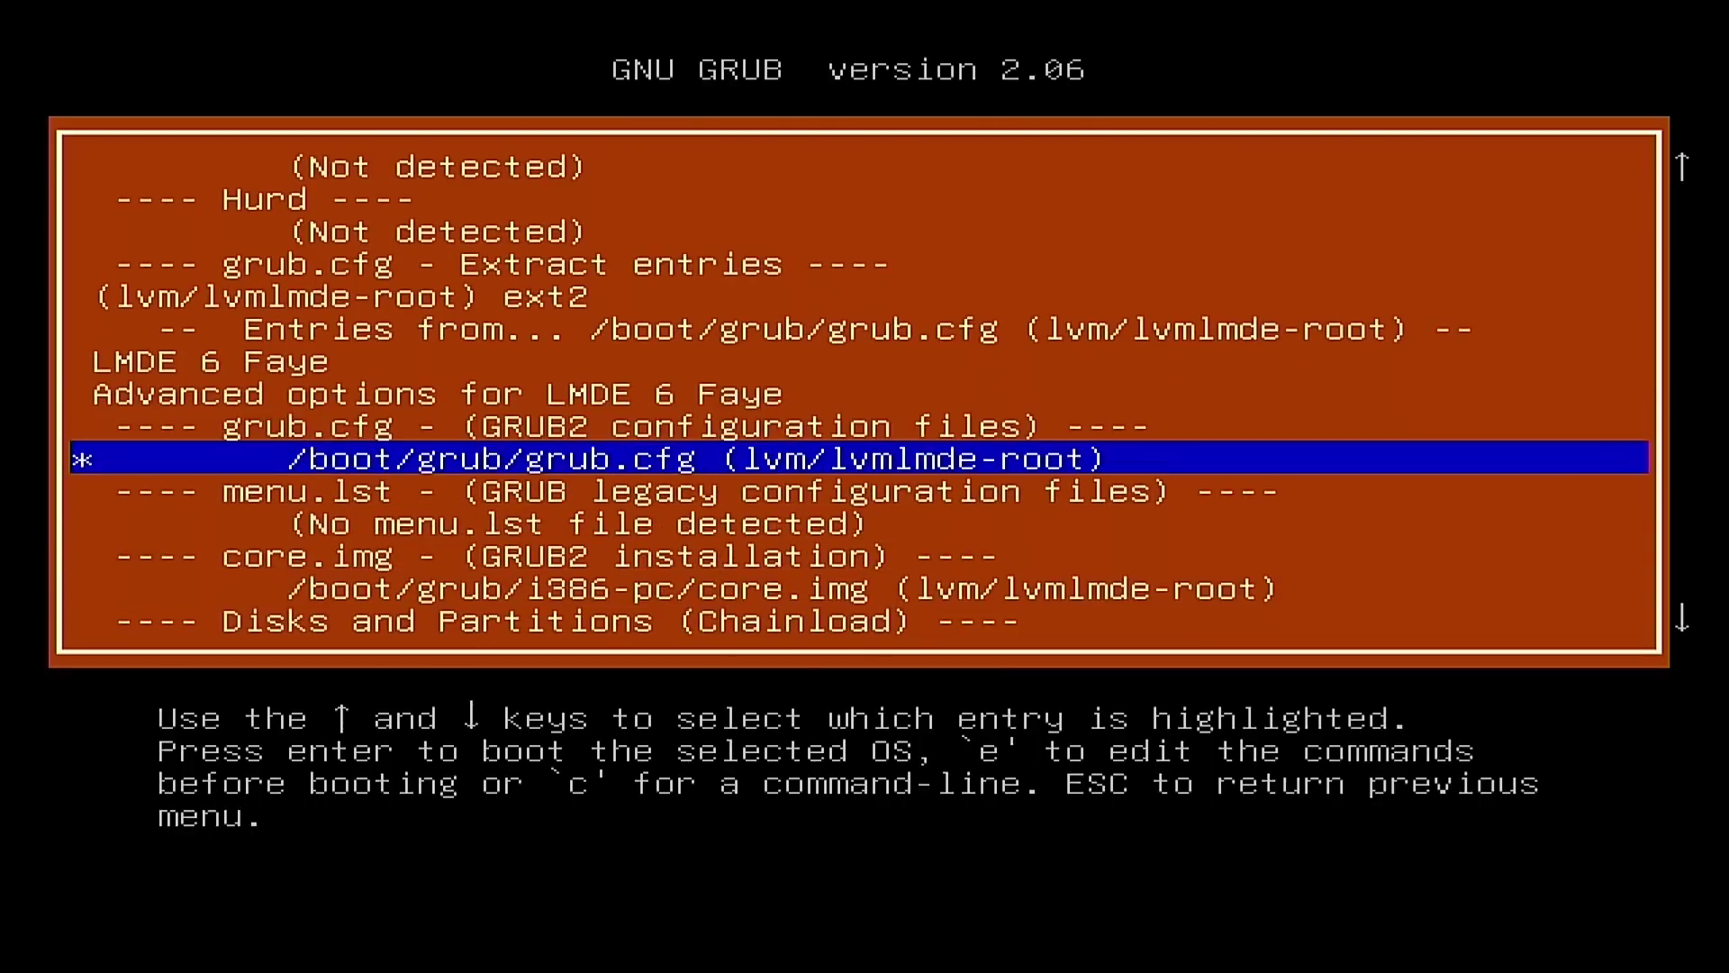
Step: Inspect the core.img entry, detected disks and partitions, and the Bootable ISOs section
key("Down")
key("Down")
key("Down")
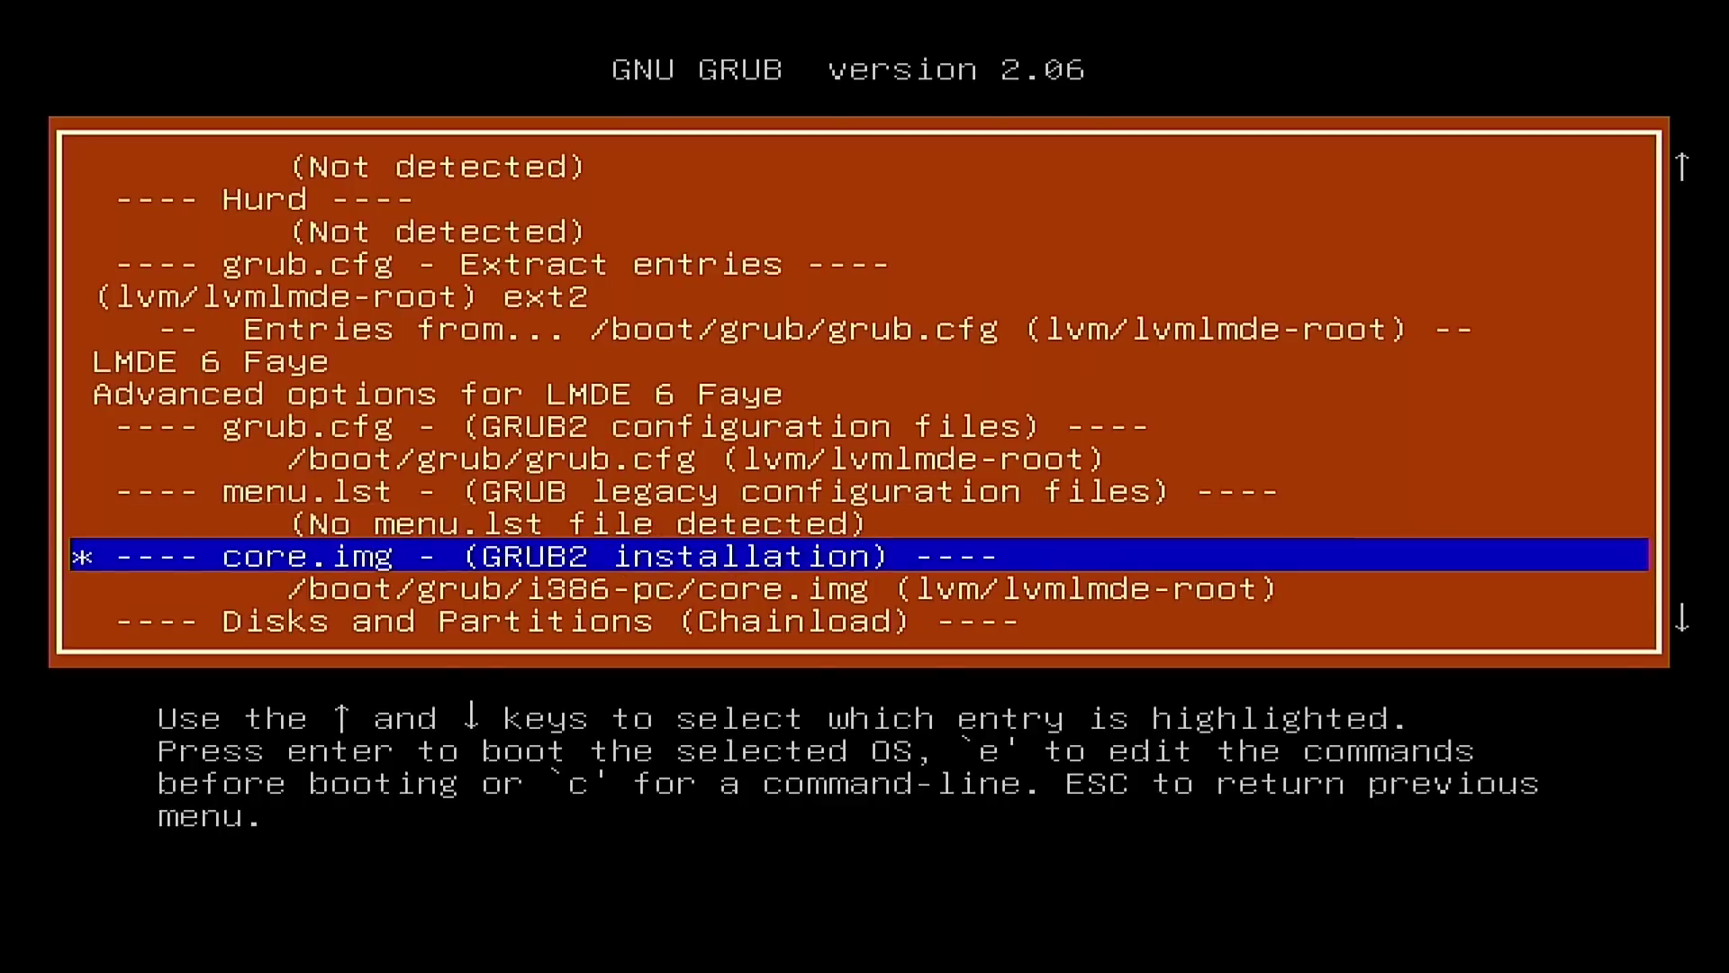
key("Down")
key("Down")
key("Down")
key("Down")
key("Down")
key("Down")
key("Down")
key("Down")
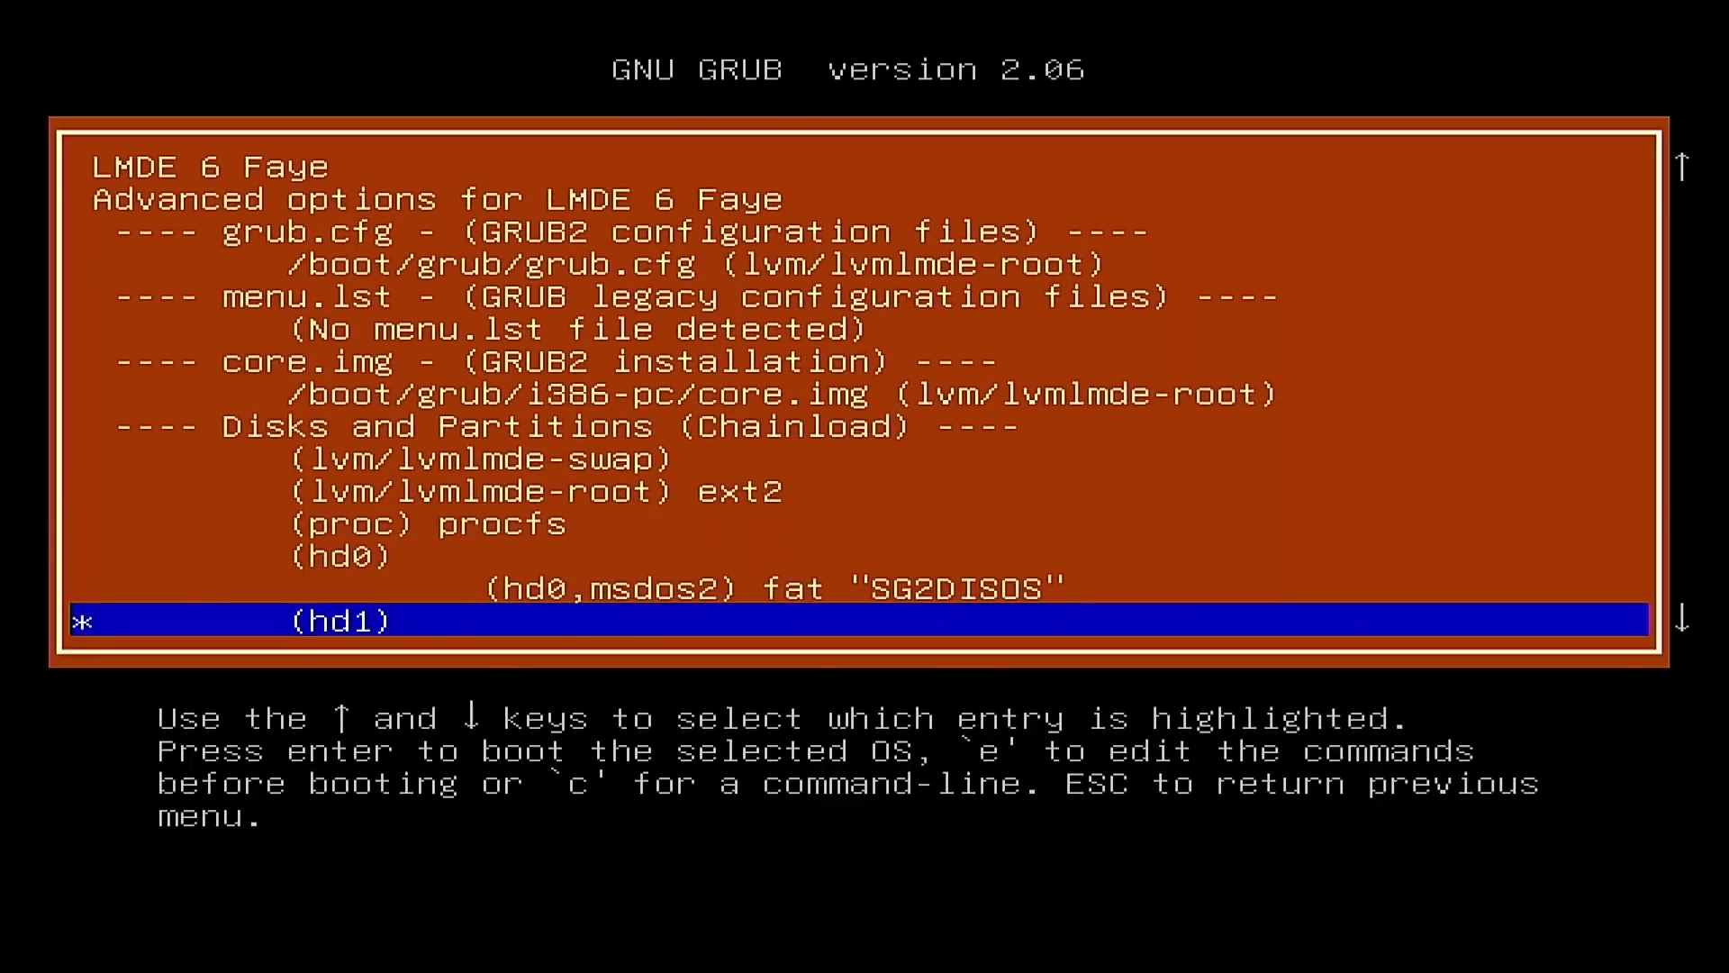
key("Up")
key("Up")
key("Up")
key("Up")
key("Down")
key("Down")
key("Down")
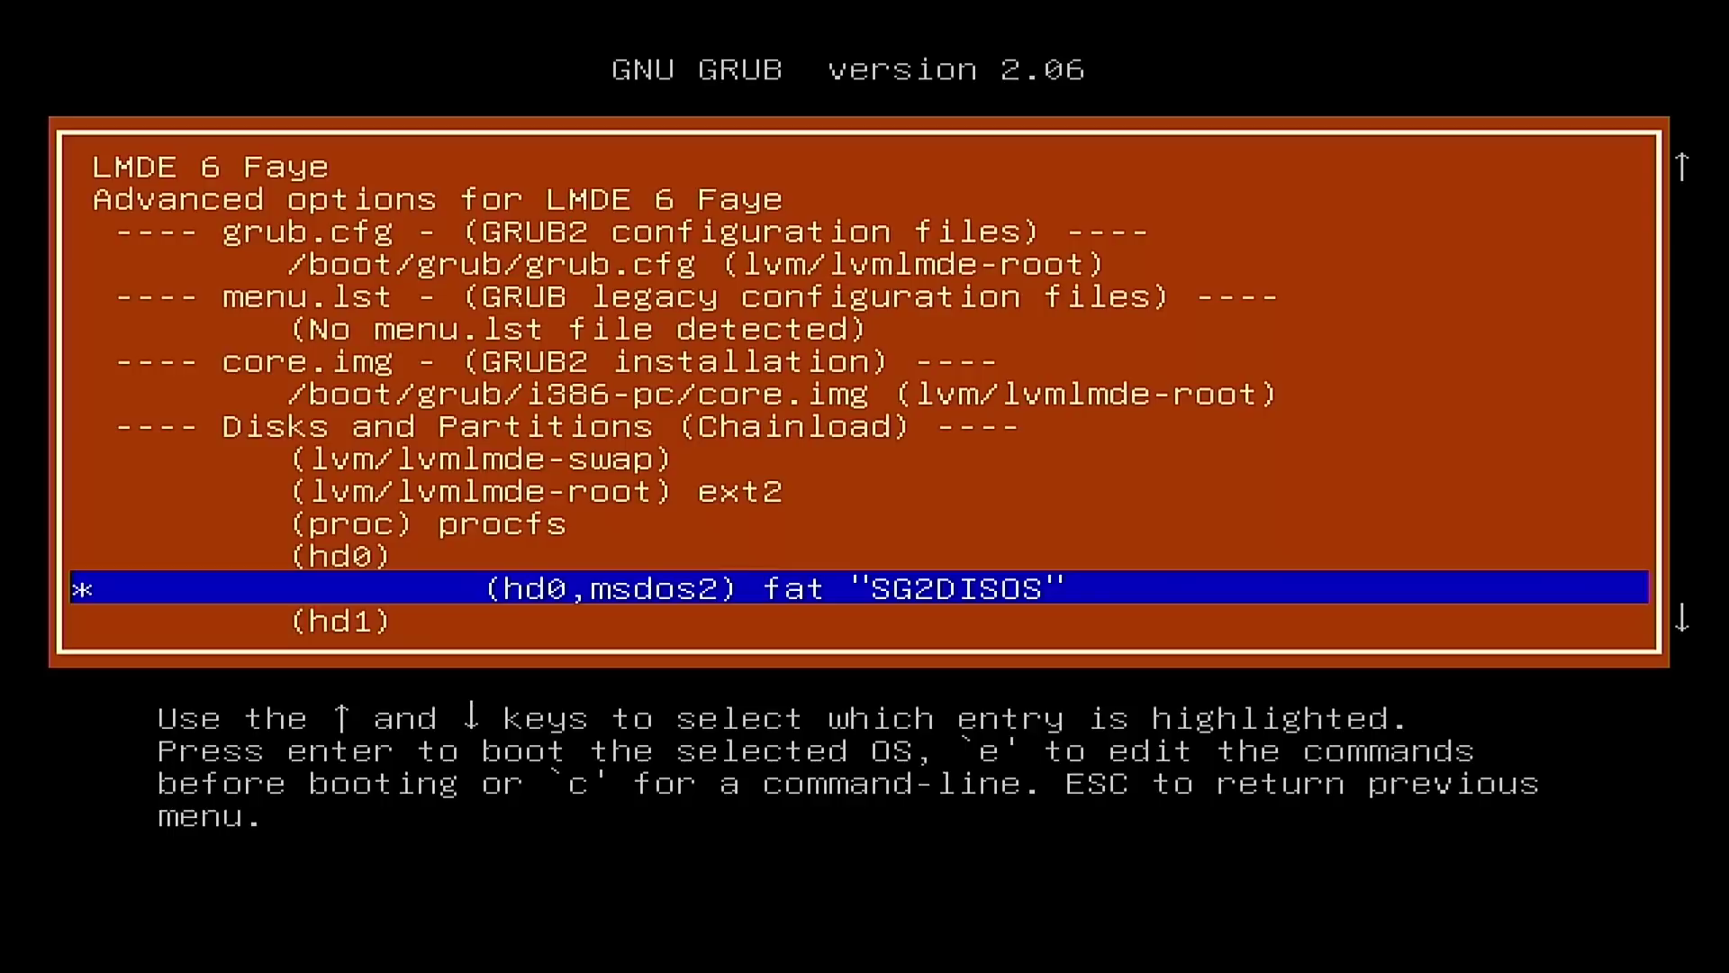
key("Up")
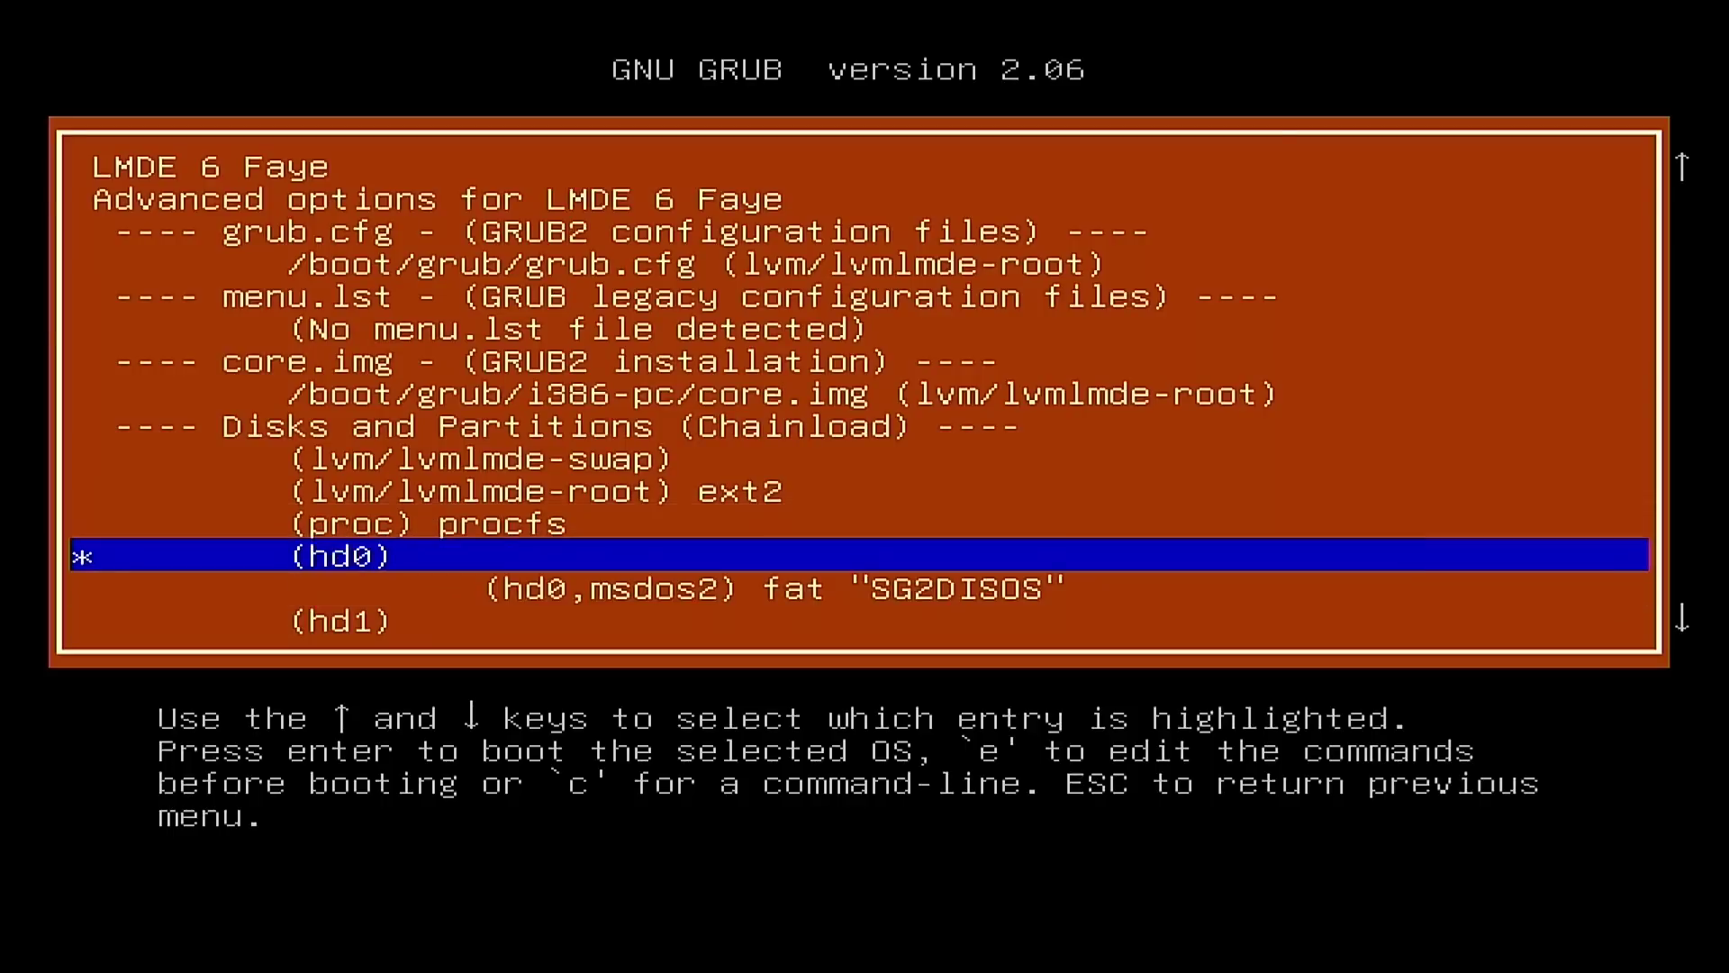
key("Down")
key("Down")
key("Down")
key("Down")
key("Down")
key("Up")
Step: Return up the list and settle on the 6.1.0-23-amd64 LVM kernel entry
key("Up")
key("Up")
key("Up")
key("Up")
key("Up")
key("Up")
key("Up")
key("Up")
key("Up")
key("Up")
key("Up")
key("Up")
key("Up")
key("Up")
key("Up")
key("Up")
key("Up")
key("Up")
key("Up")
key("Up")
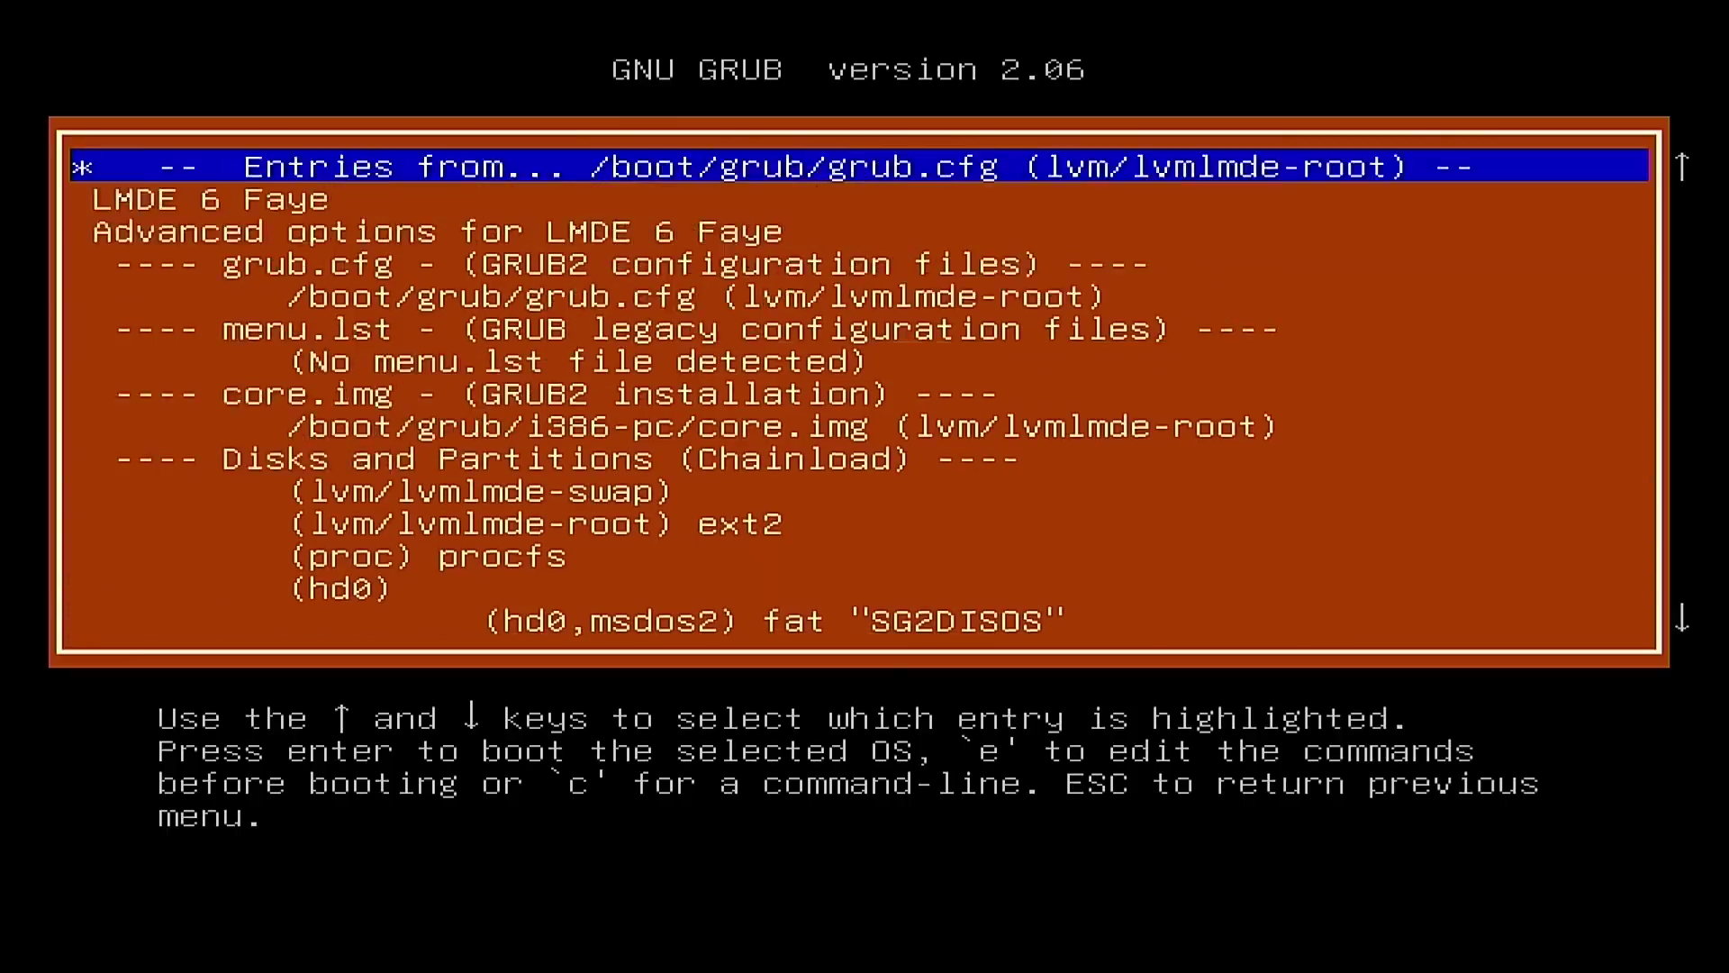
key("Down")
key("Up")
key("Up")
key("Up")
key("Up")
key("Up")
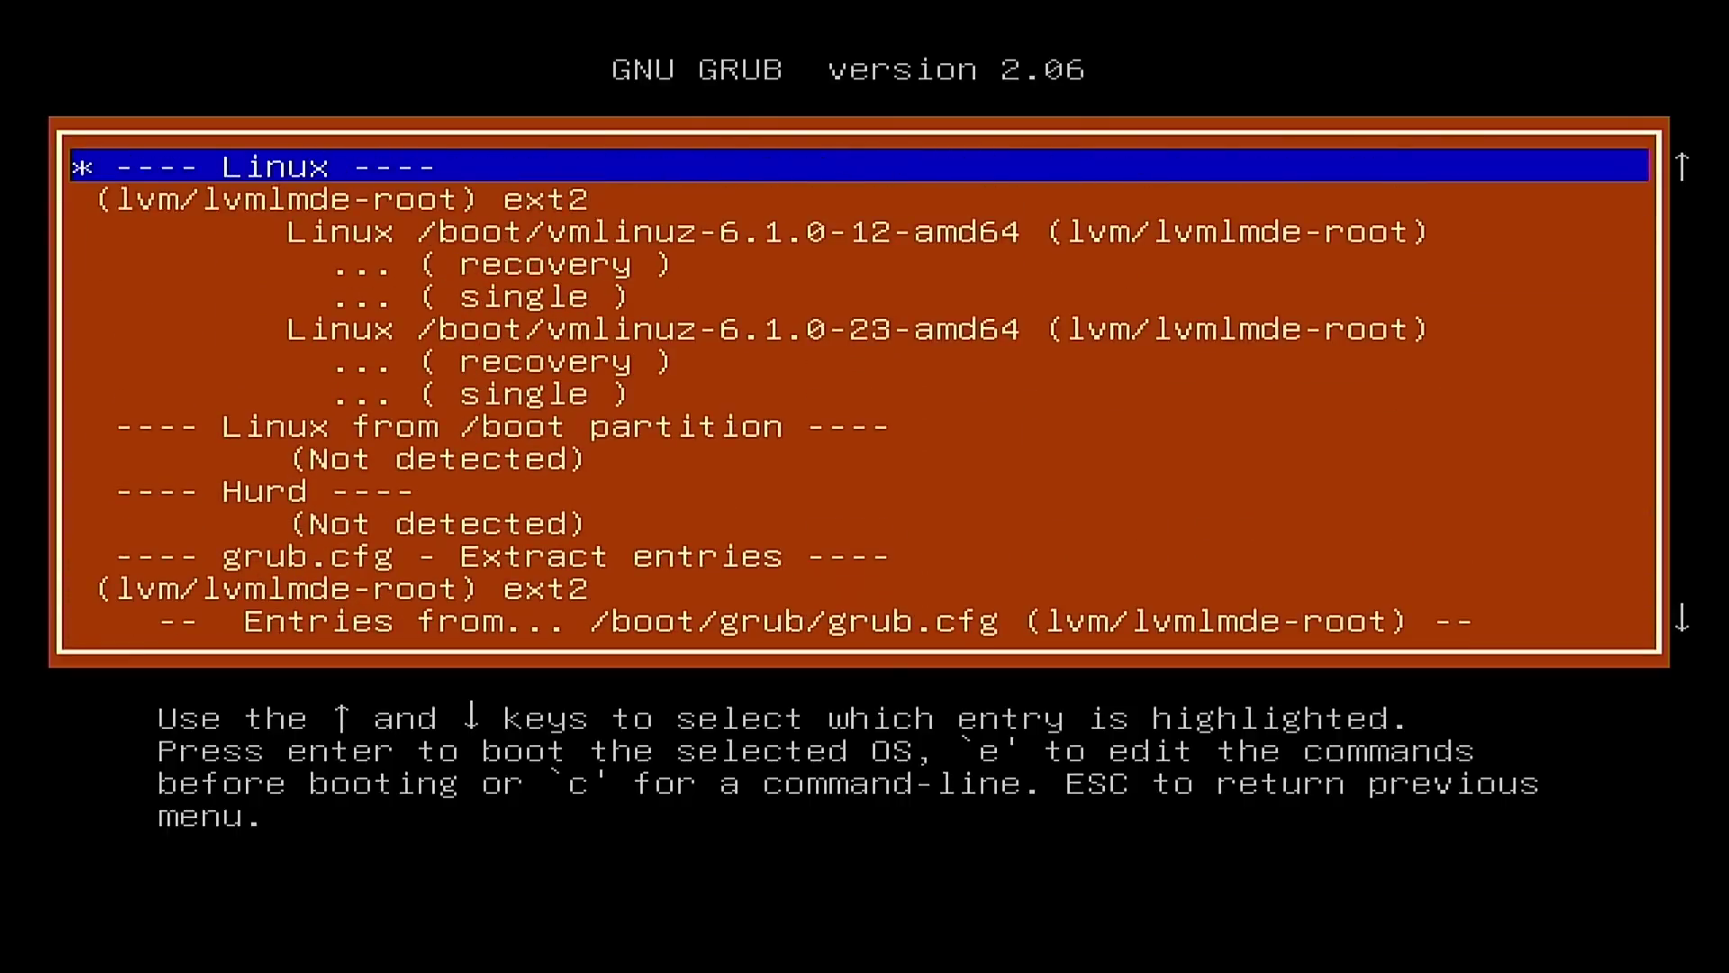
key("Down")
key("Down")
key("Down")
key("Up")
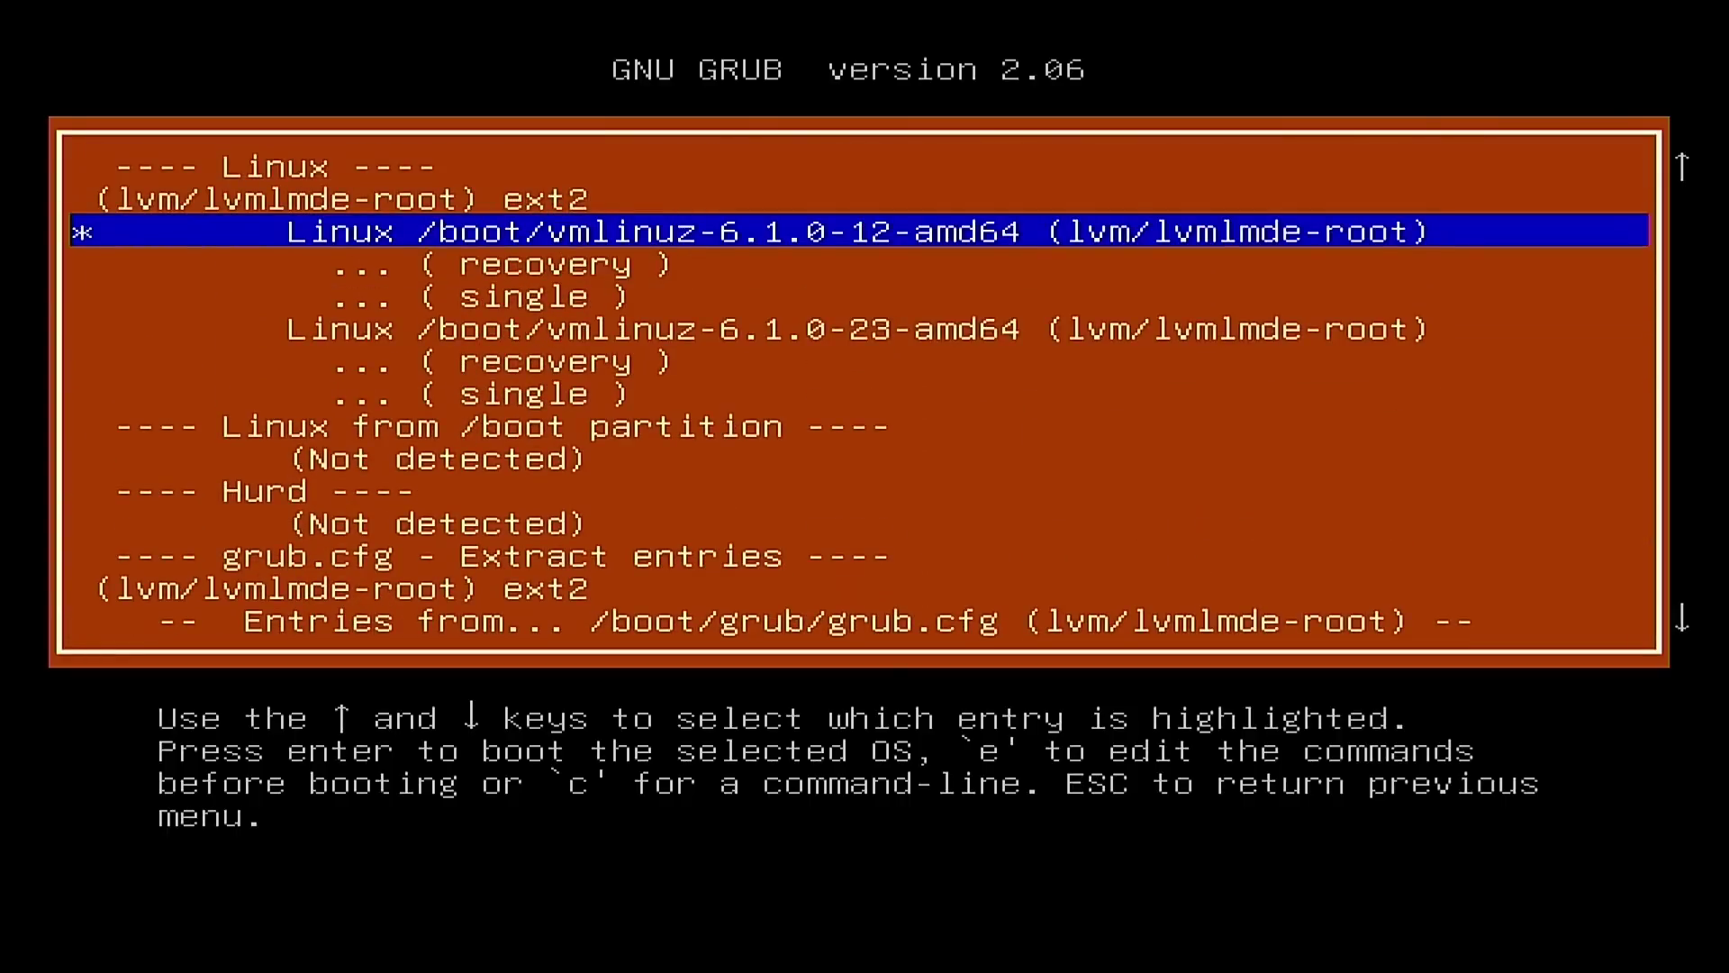
key("Up")
key("Up")
key("Up")
key("Down")
key("Down")
key("Down")
key("Down")
key("Down")
key("Down")
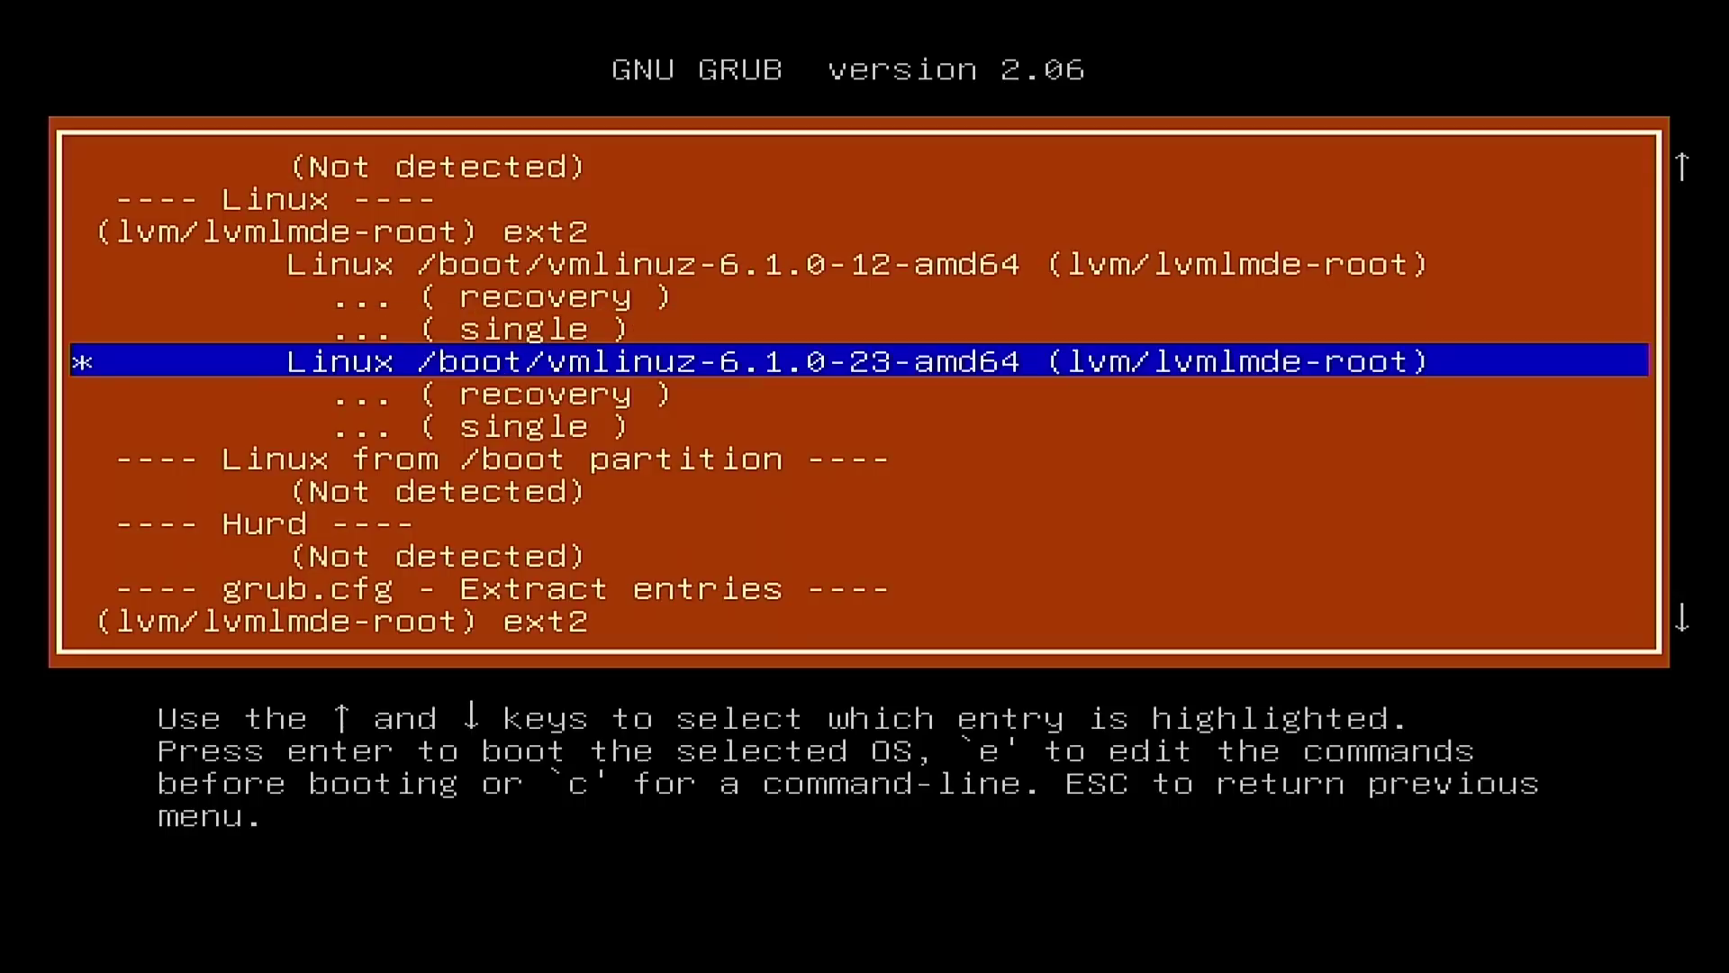